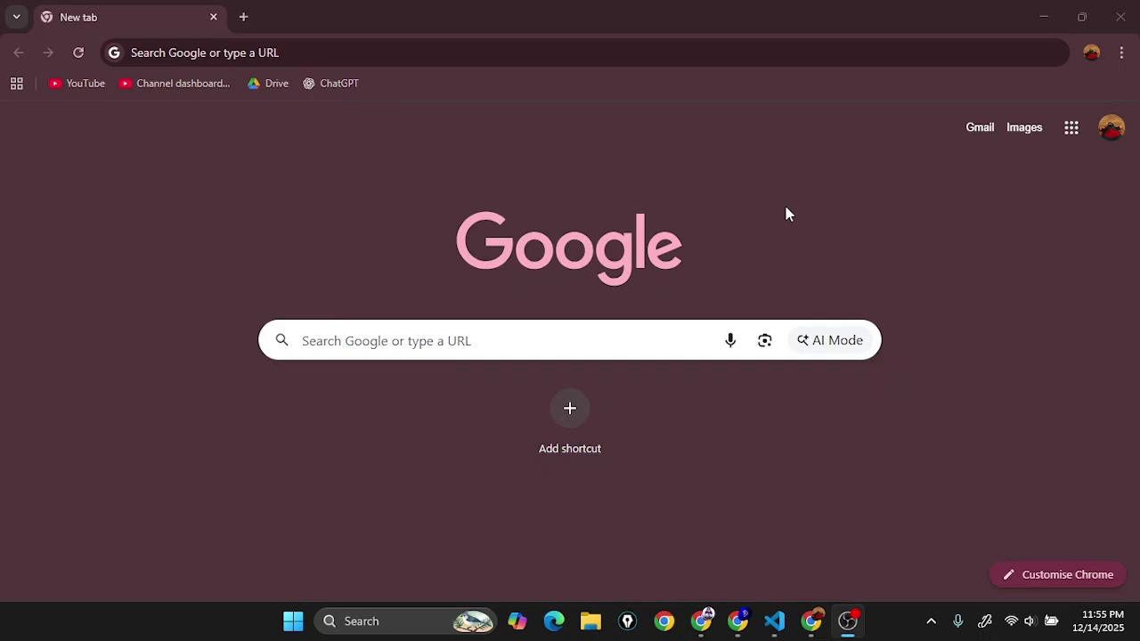
# Step: Open Google Drive from the apps launcher and go to My Drive
pyautogui.click(1074, 132)
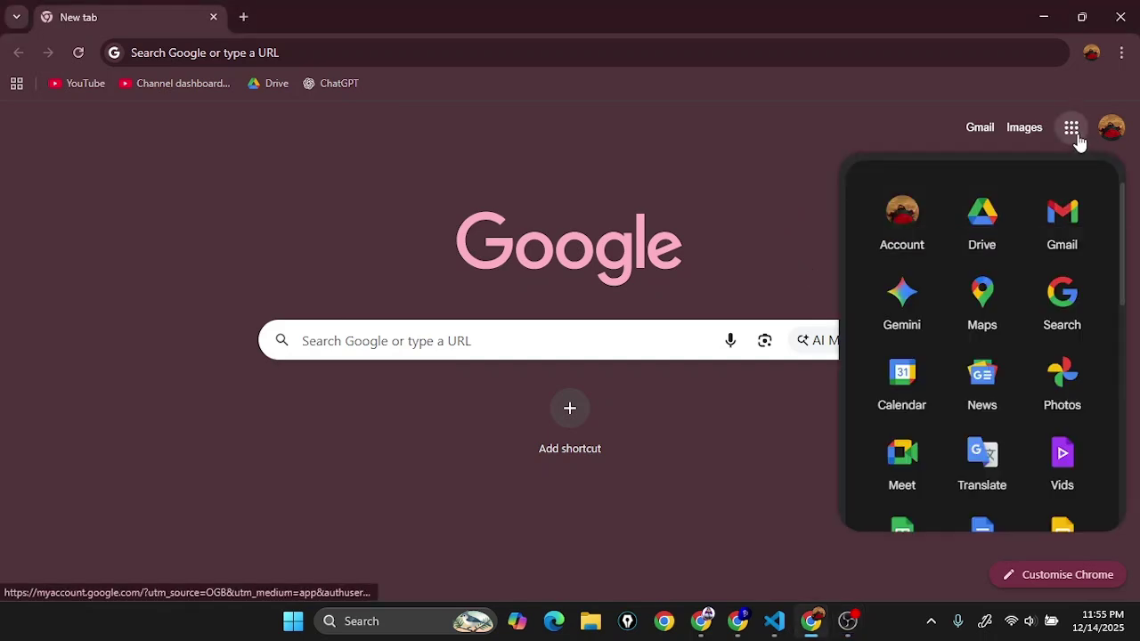
pyautogui.click(996, 225)
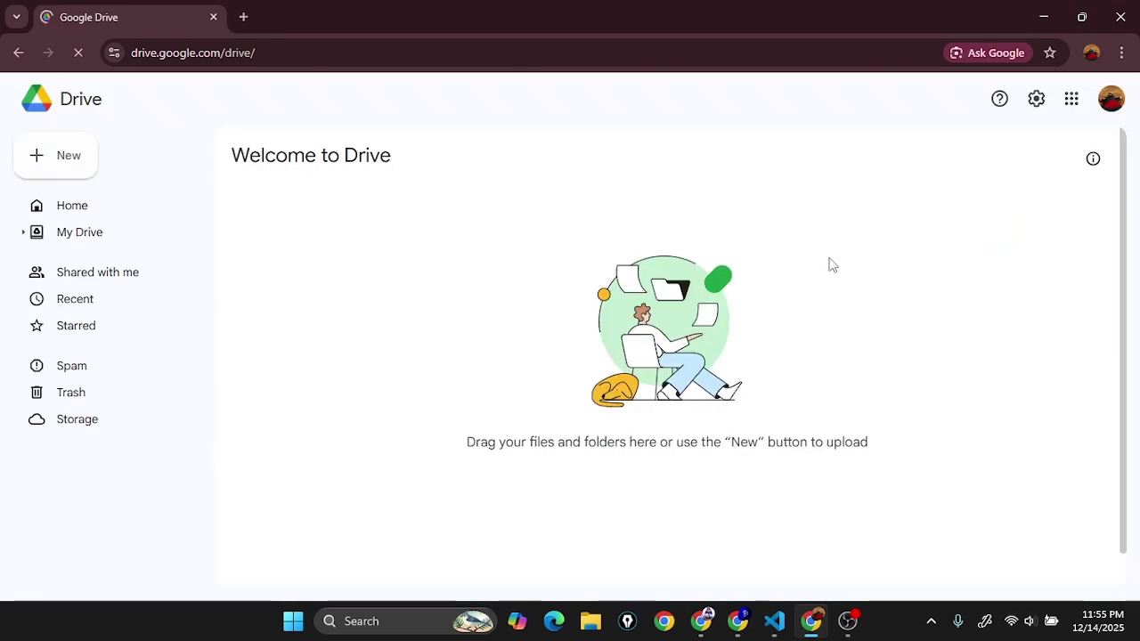
pyautogui.click(127, 240)
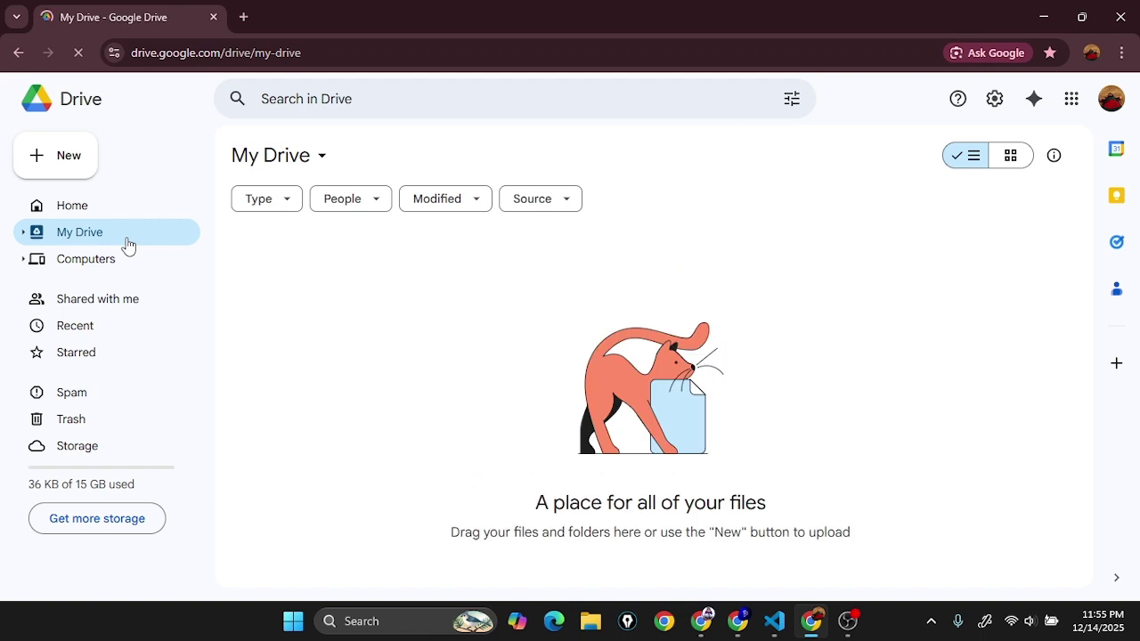
# Step: Create a new folder named 'Quiz' in My Drive and open it
pyautogui.rightClick(344, 261)
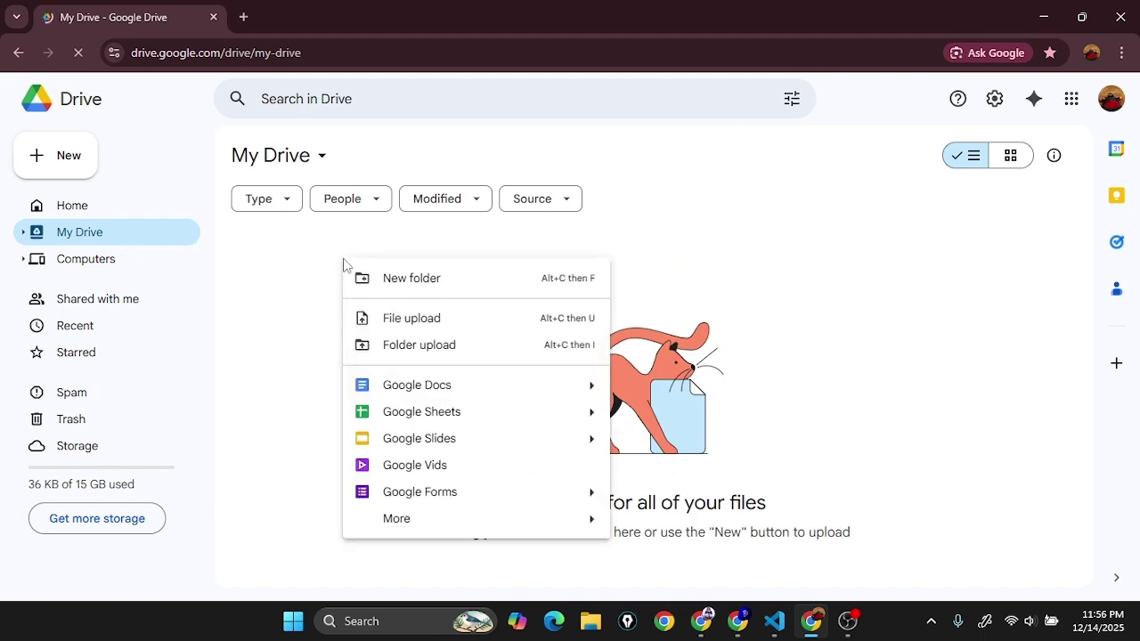
pyautogui.click(418, 278)
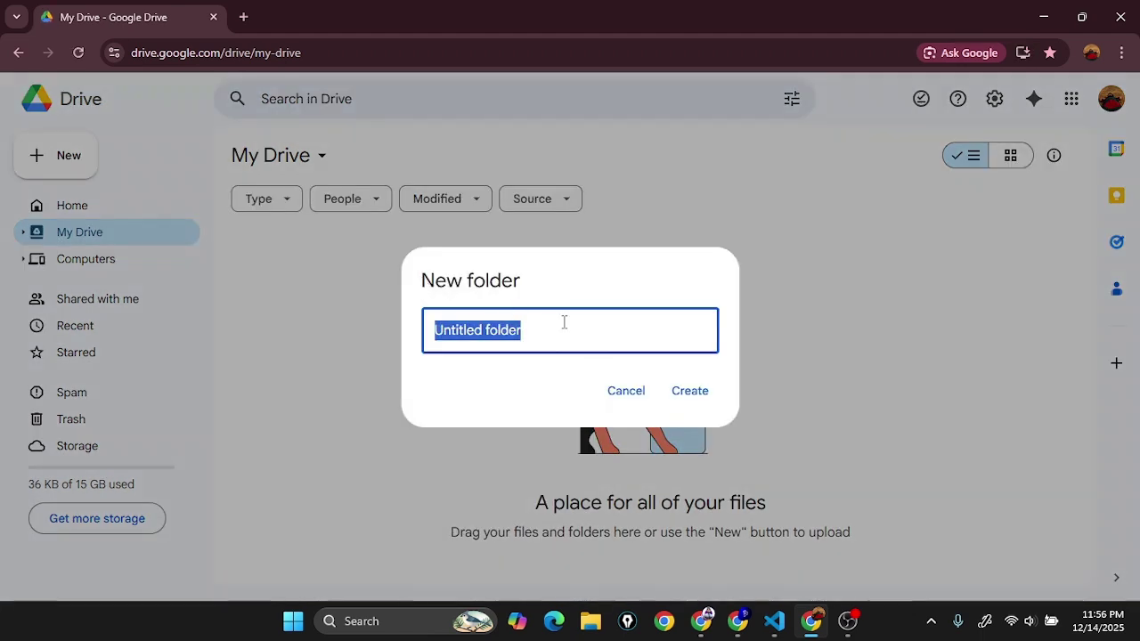
pyautogui.write('Quiz')
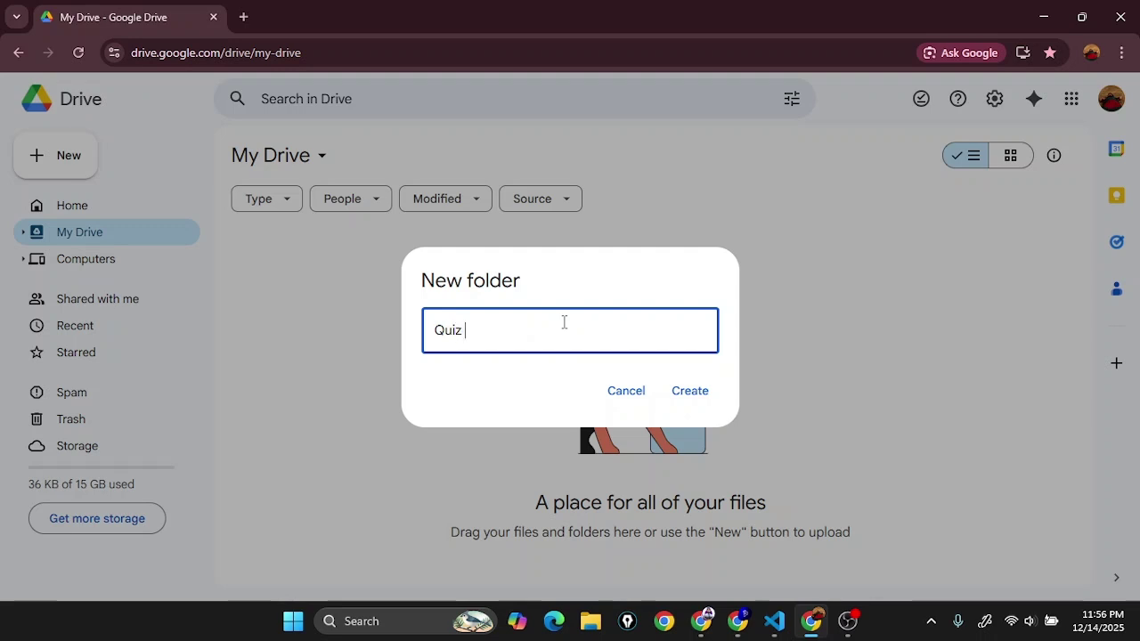
pyautogui.press('Return')
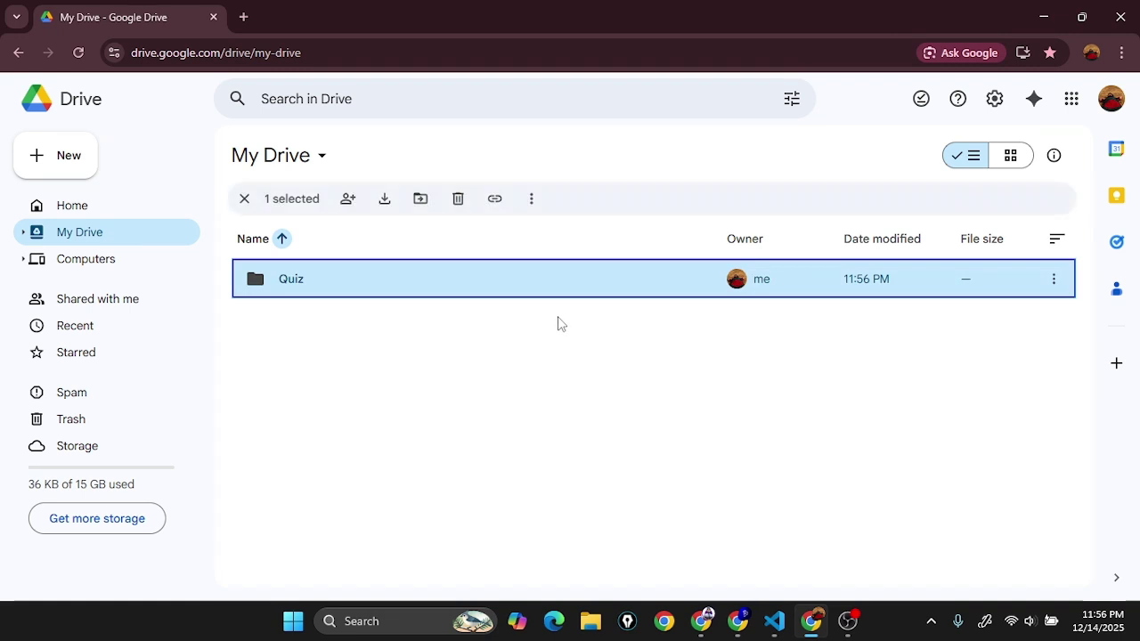
pyautogui.doubleClick(511, 282)
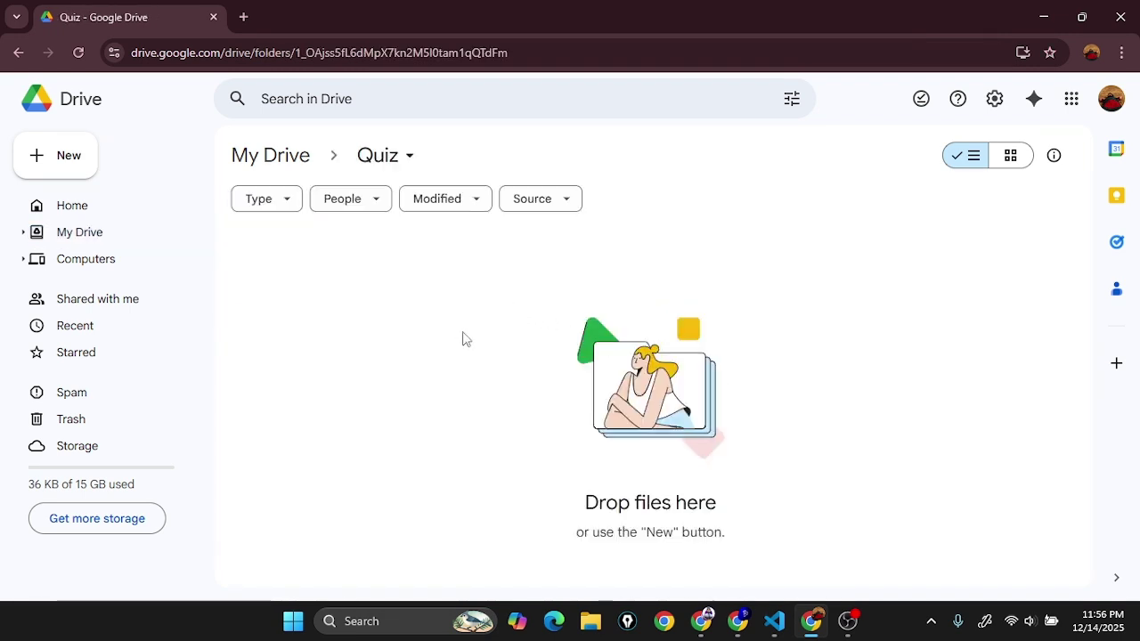
pyautogui.rightClick(365, 296)
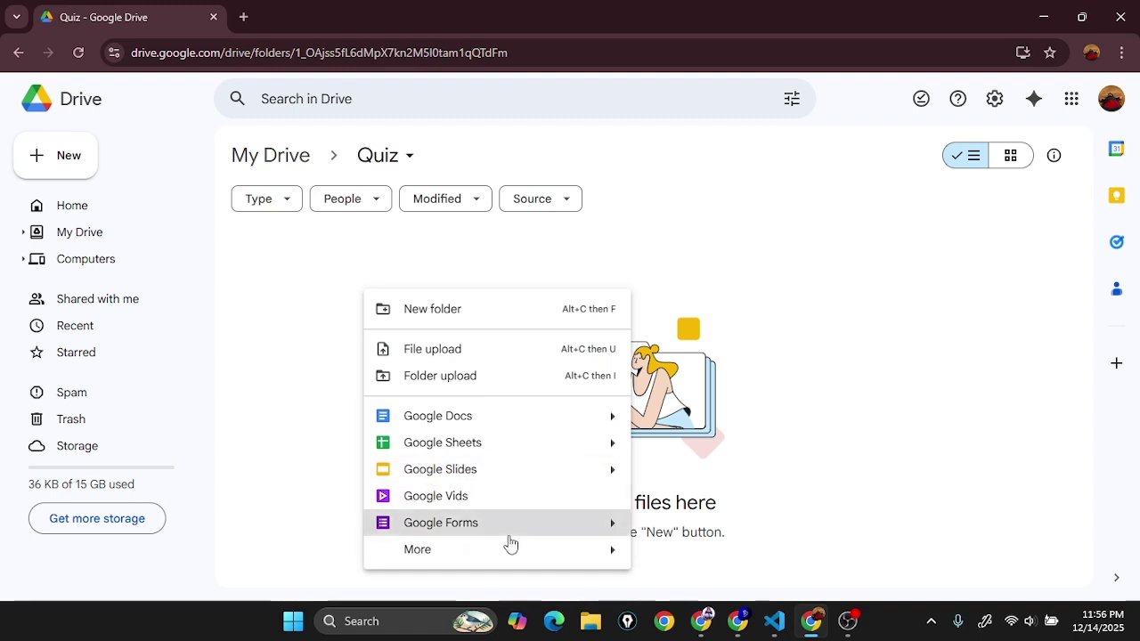
# Step: Create a blank Google Form inside the Quiz folder and dismiss the tour prompt
pyautogui.click(509, 535)
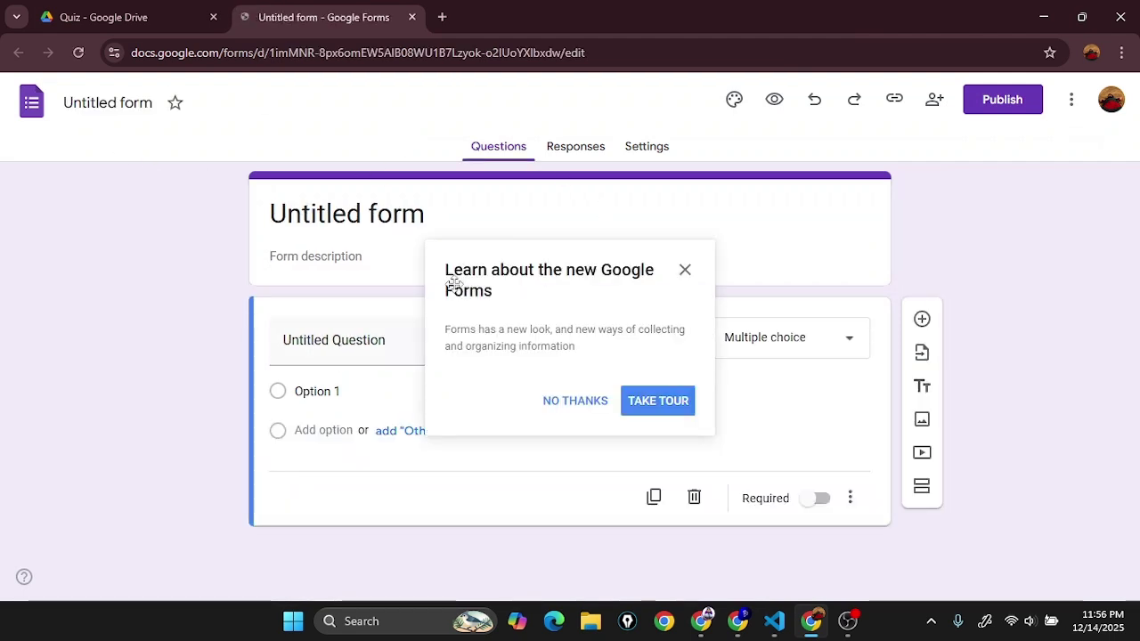
pyautogui.click(734, 100)
pyautogui.scroll(-2, 989, 498)
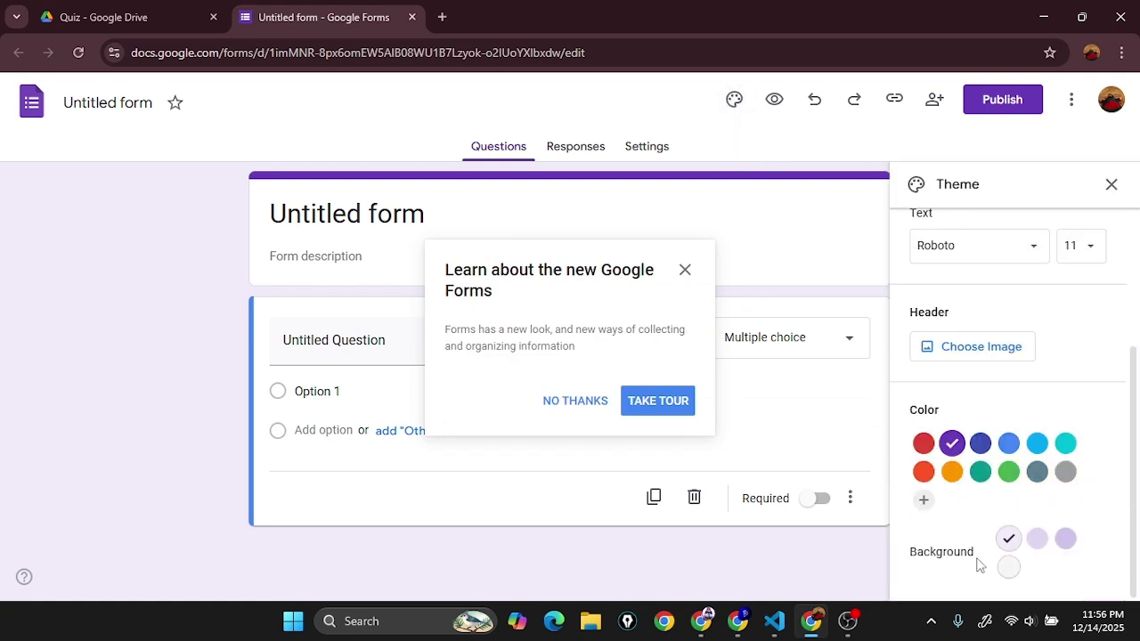
pyautogui.scroll(2, 1041, 540)
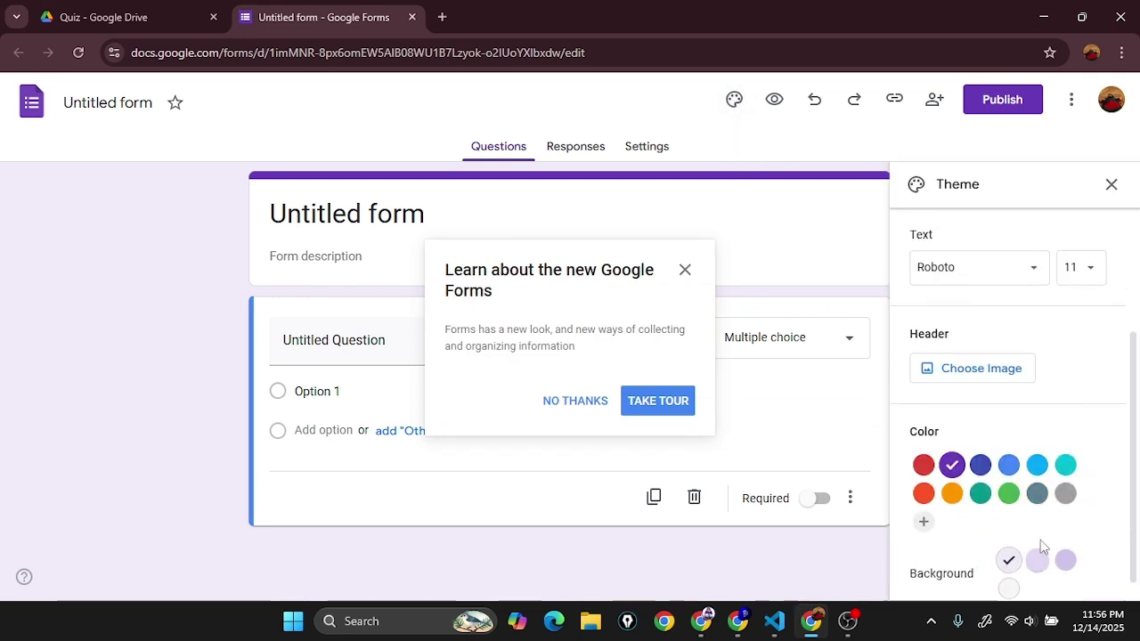
pyautogui.click(1109, 184)
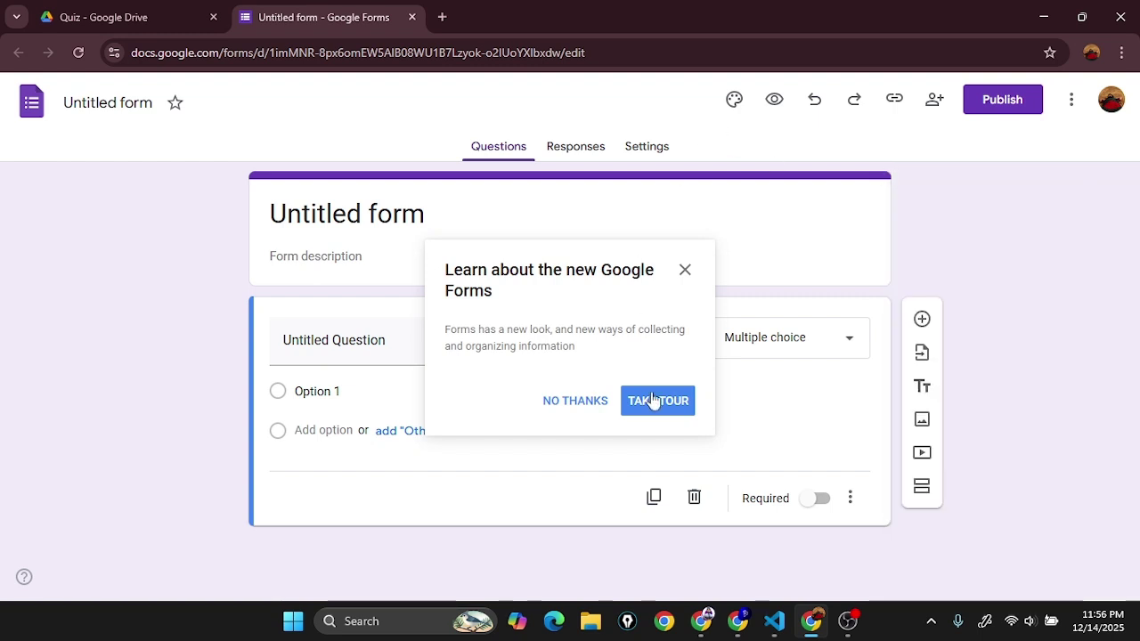
pyautogui.click(683, 272)
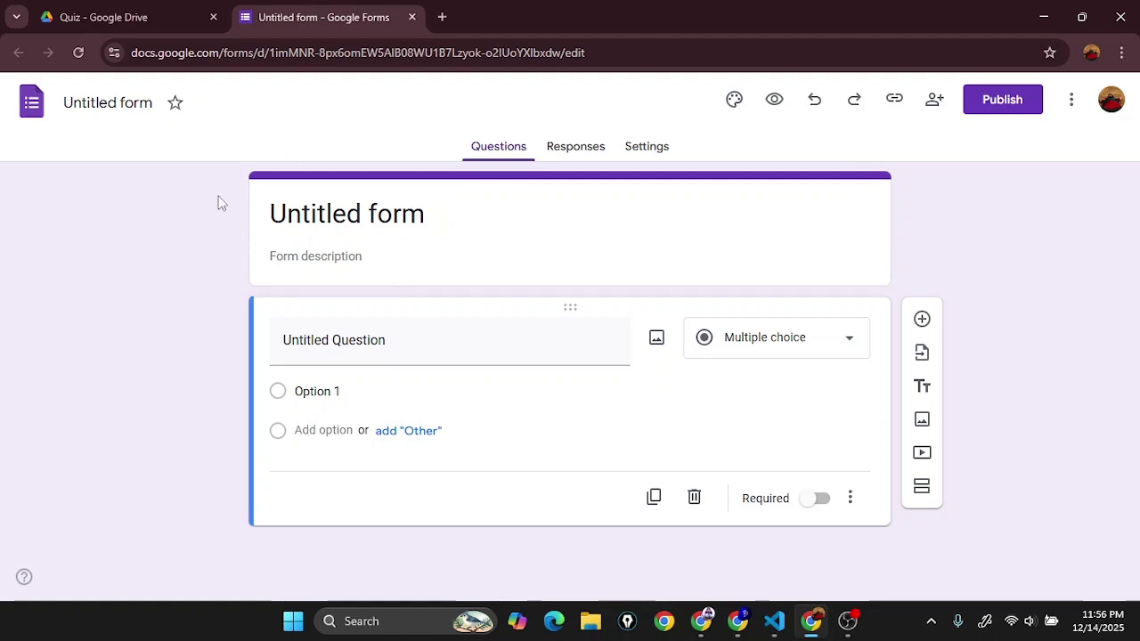
# Step: Rename the untitled form to 'Simple quiz'
pyautogui.click(110, 104)
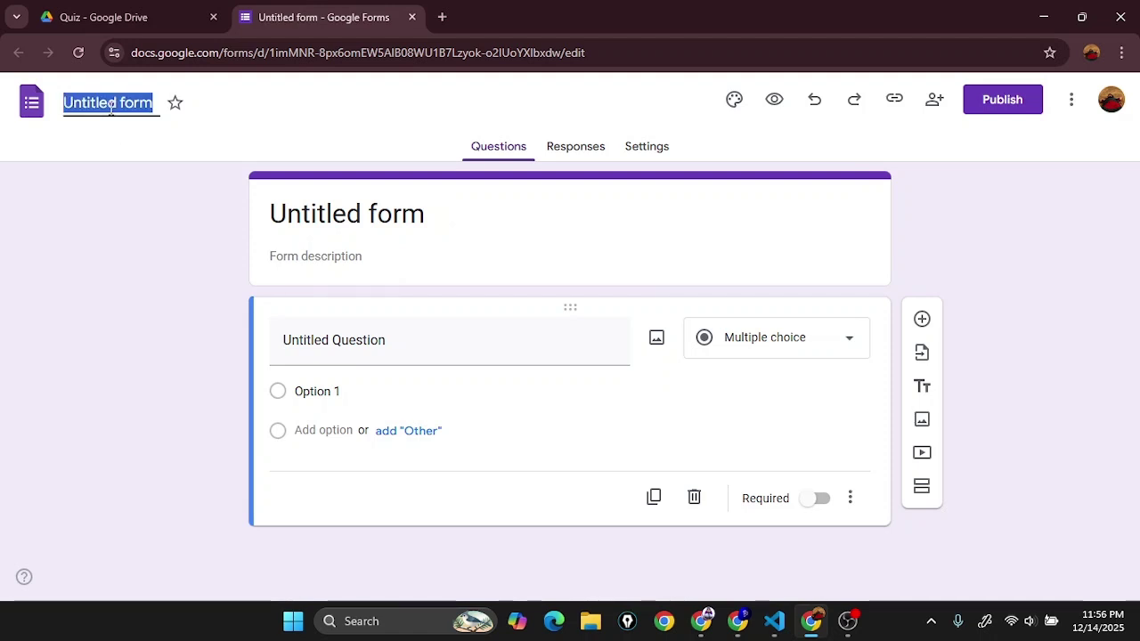
pyautogui.write('Simple quiz')
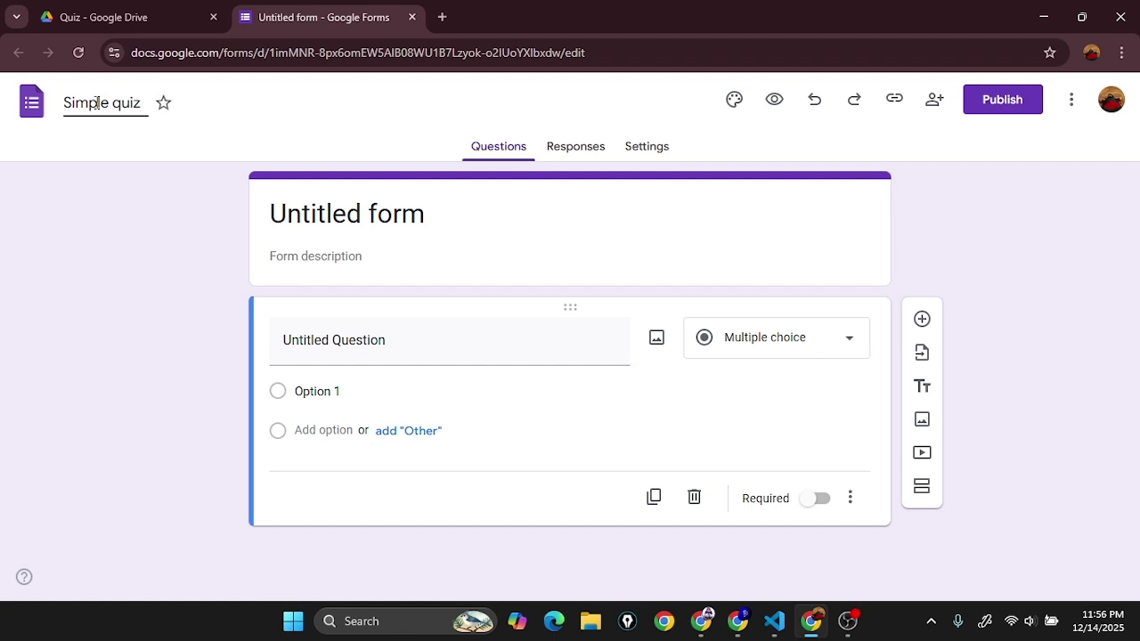
pyautogui.click(341, 217)
pyautogui.click(482, 365)
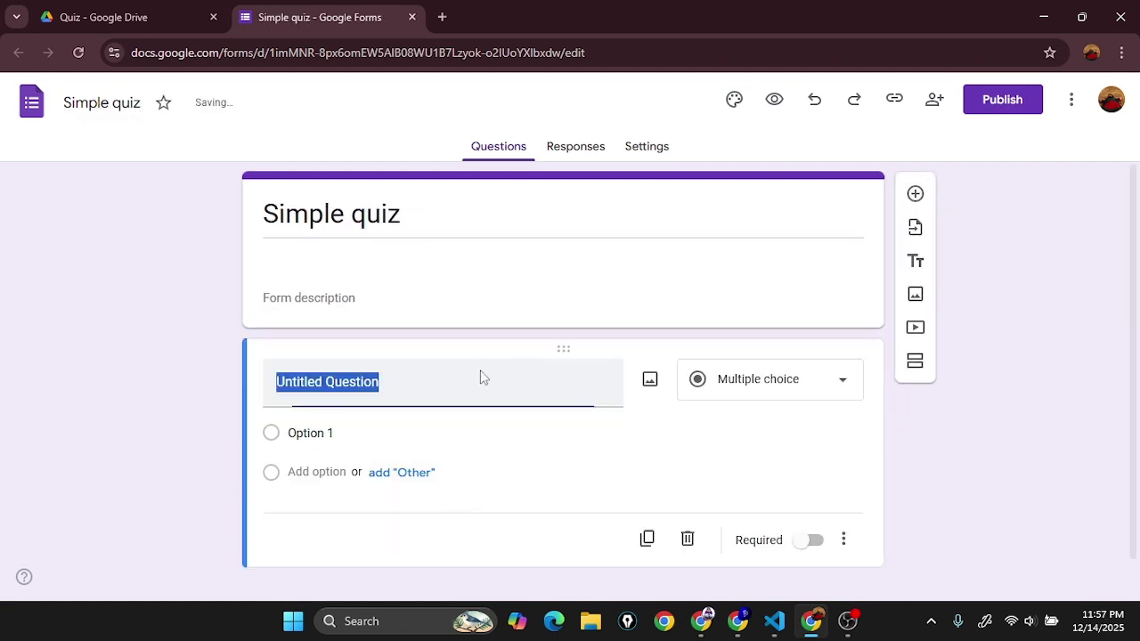
pyautogui.click(955, 300)
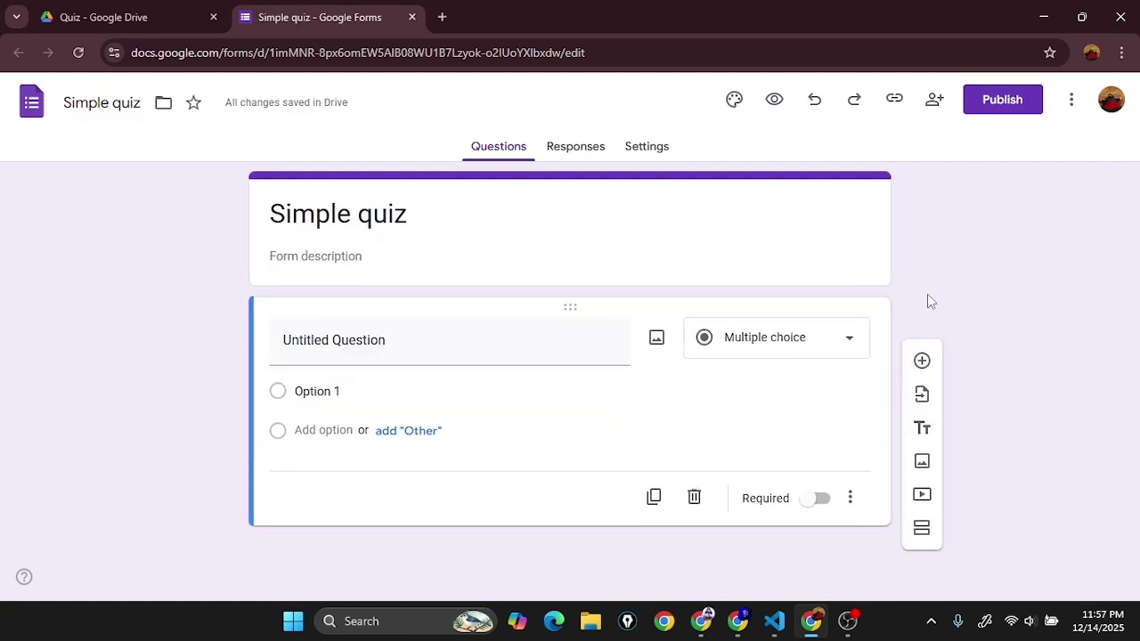
# Step: Open the 'Math quiz with solutions' ChatGPT chat in a new tab and select Question 1's wording
pyautogui.click(442, 17)
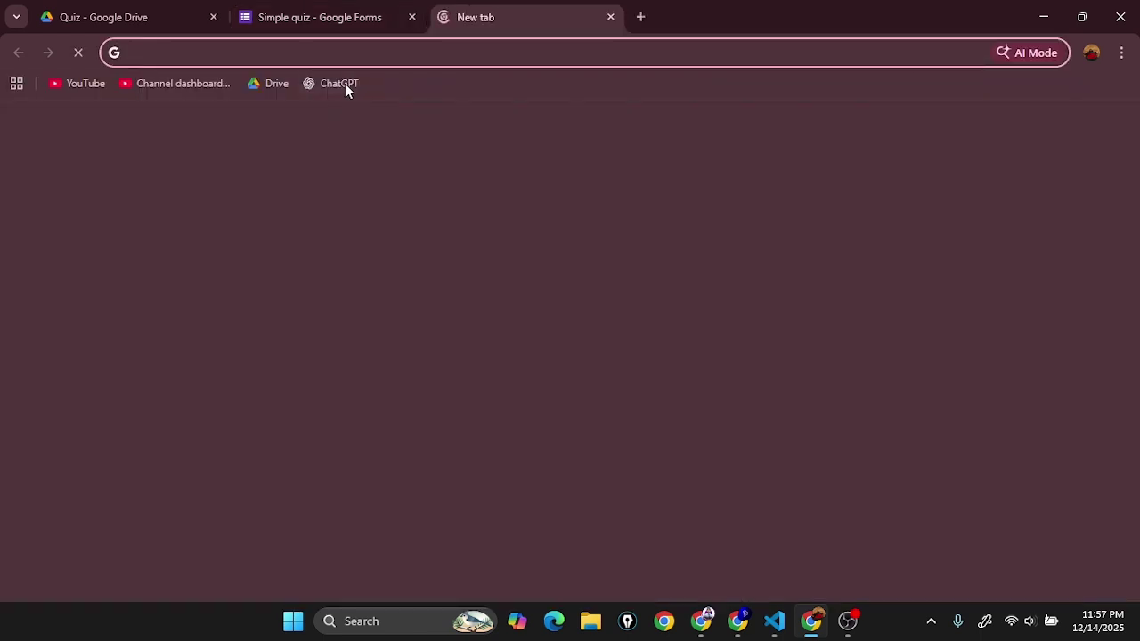
pyautogui.click(344, 85)
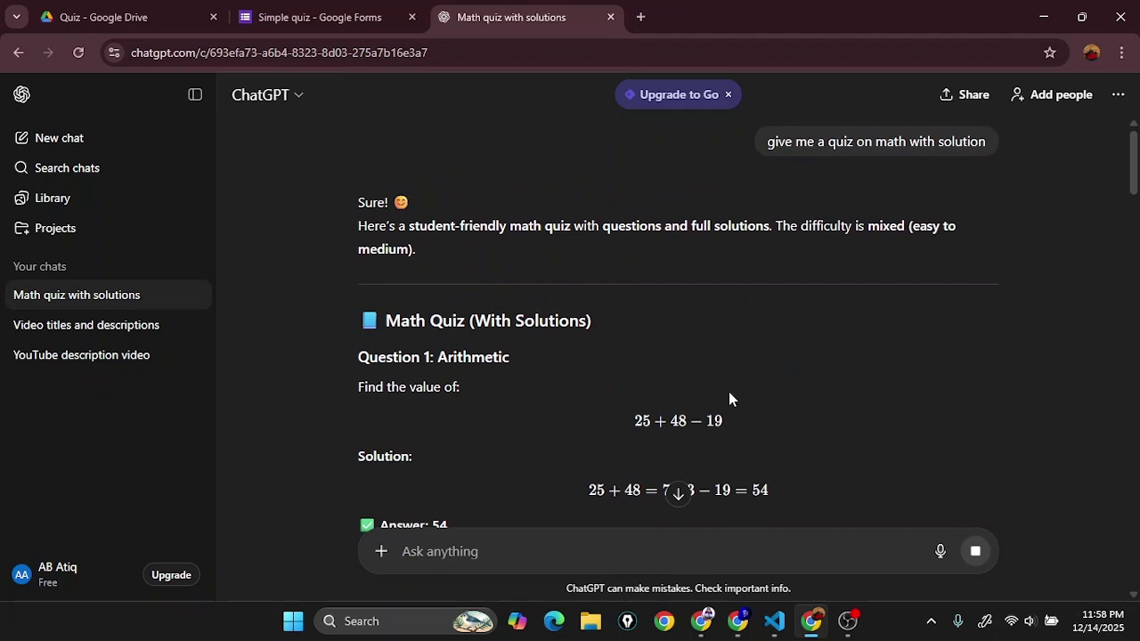
pyautogui.scroll(-2, 730, 392)
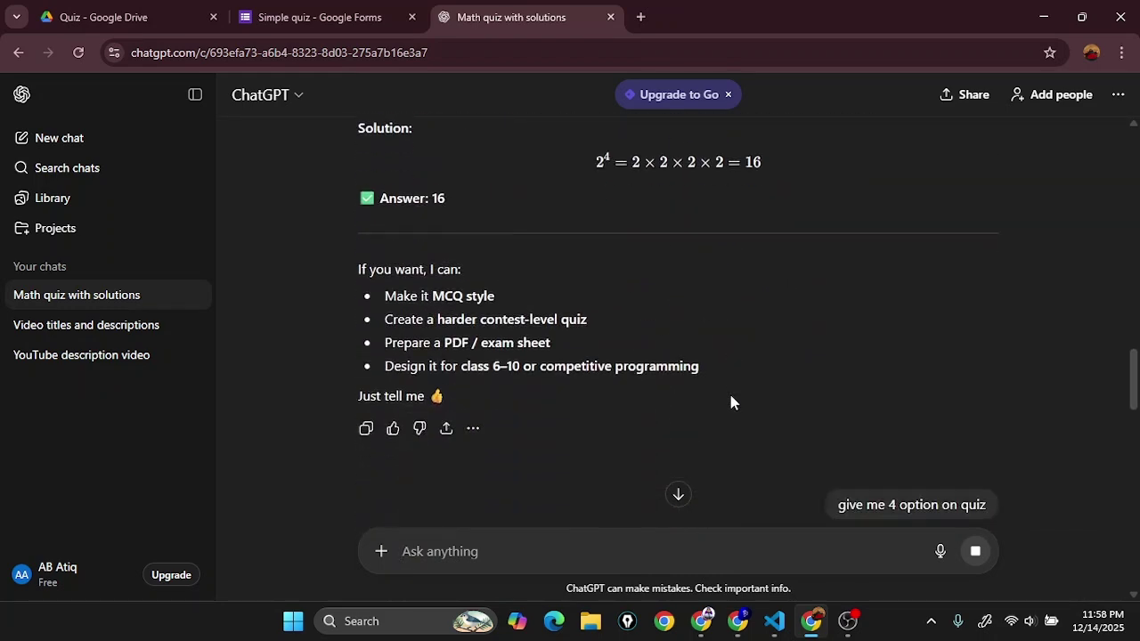
pyautogui.scroll(-6, 730, 403)
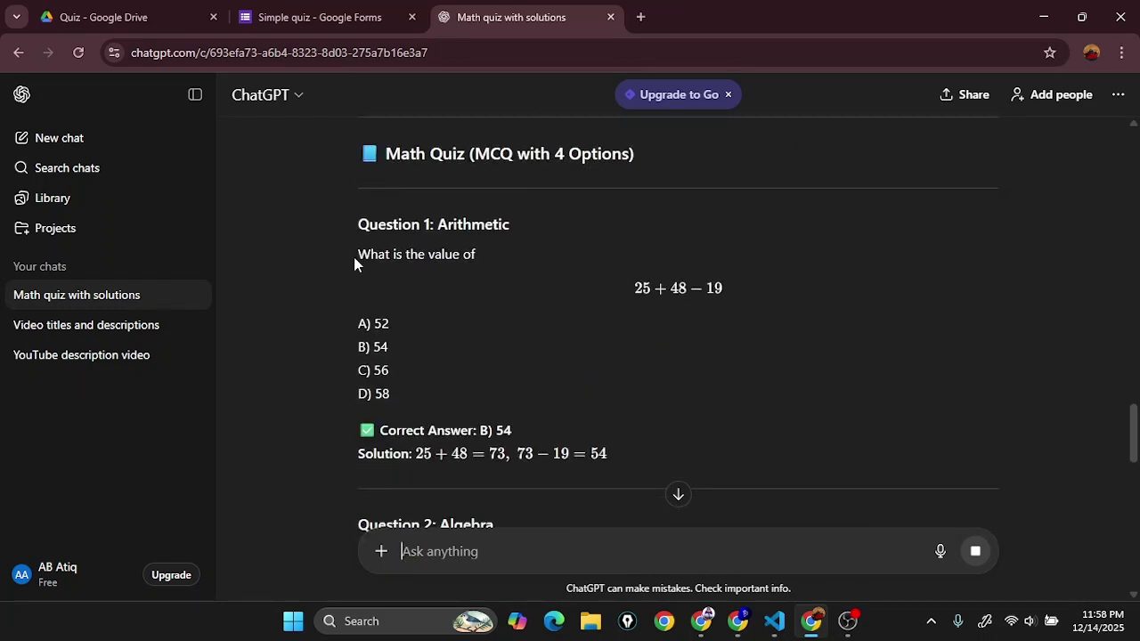
pyautogui.moveTo(354, 256); pyautogui.dragTo(406, 258)
pyautogui.moveTo(356, 319); pyautogui.dragTo(426, 398)
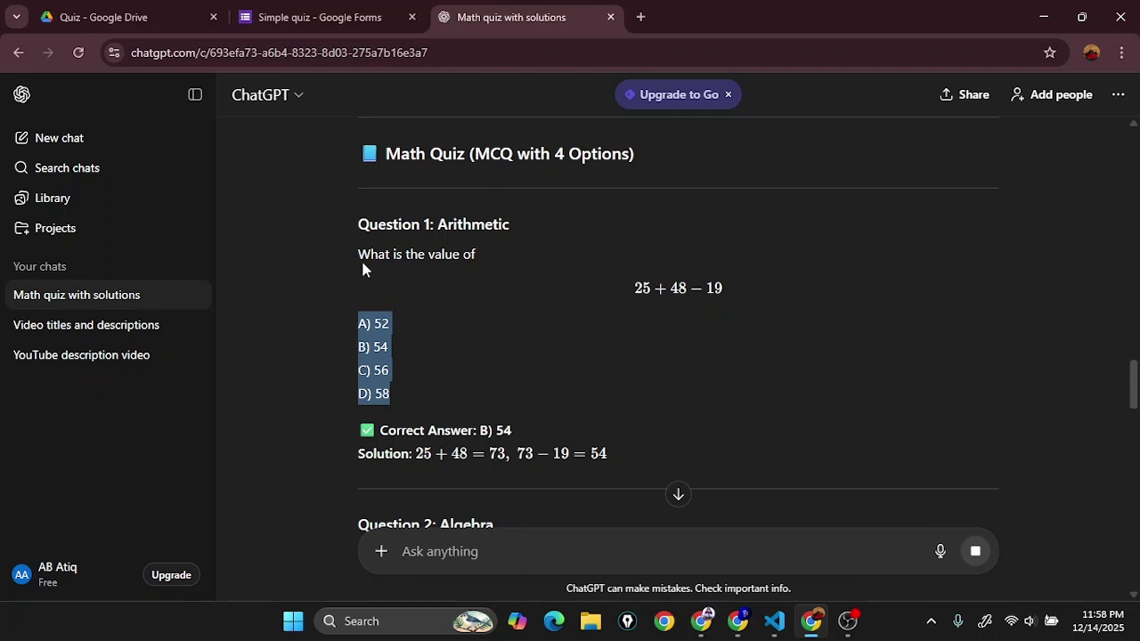
pyautogui.moveTo(359, 255); pyautogui.dragTo(497, 267)
# Step: Paste 'What is the value of' and the expression 25+48−19 from ChatGPT into the first question's title
pyautogui.hotkey('ctrl', 'c')
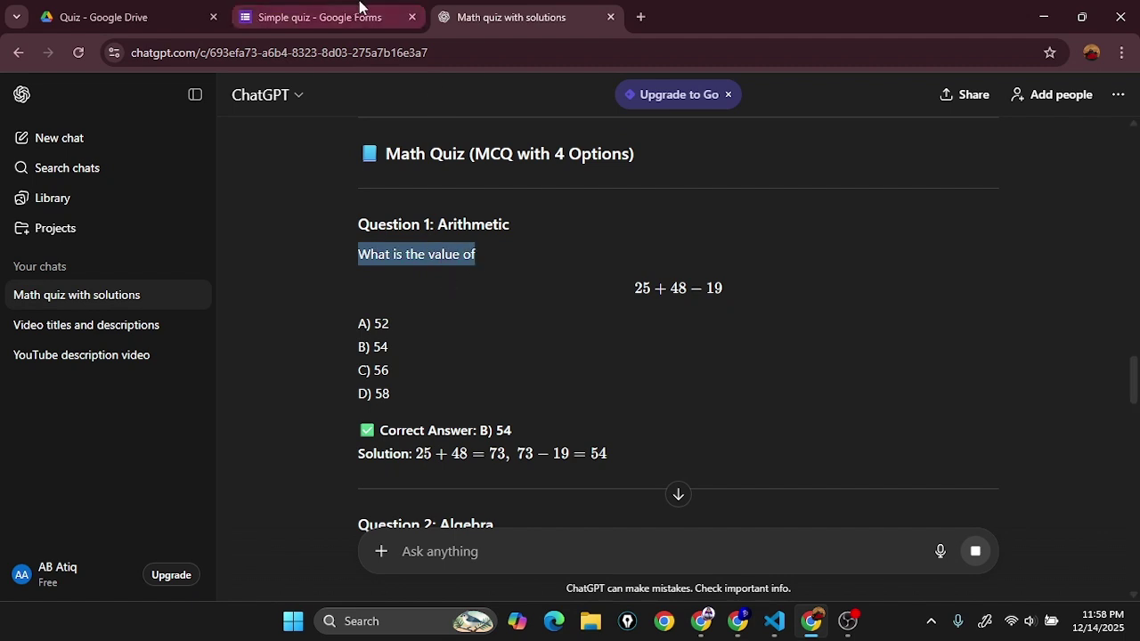
pyautogui.click(320, 17)
pyautogui.click(455, 348)
pyautogui.hotkey('ctrl', 'v')
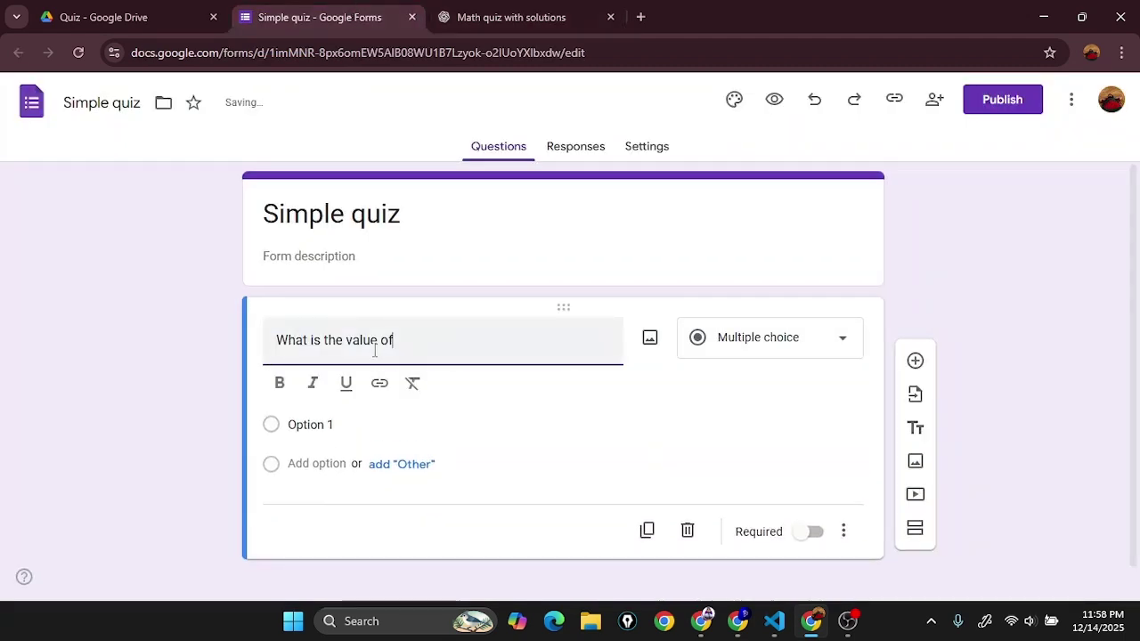
pyautogui.click(503, 17)
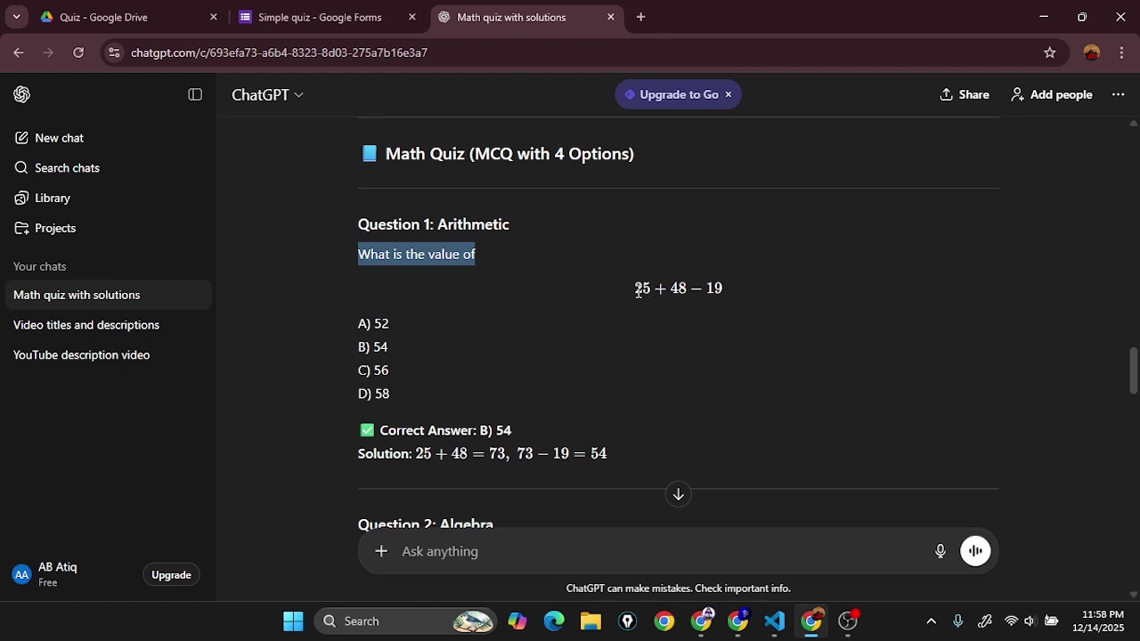
pyautogui.moveTo(635, 288); pyautogui.dragTo(725, 290)
pyautogui.click(339, 9)
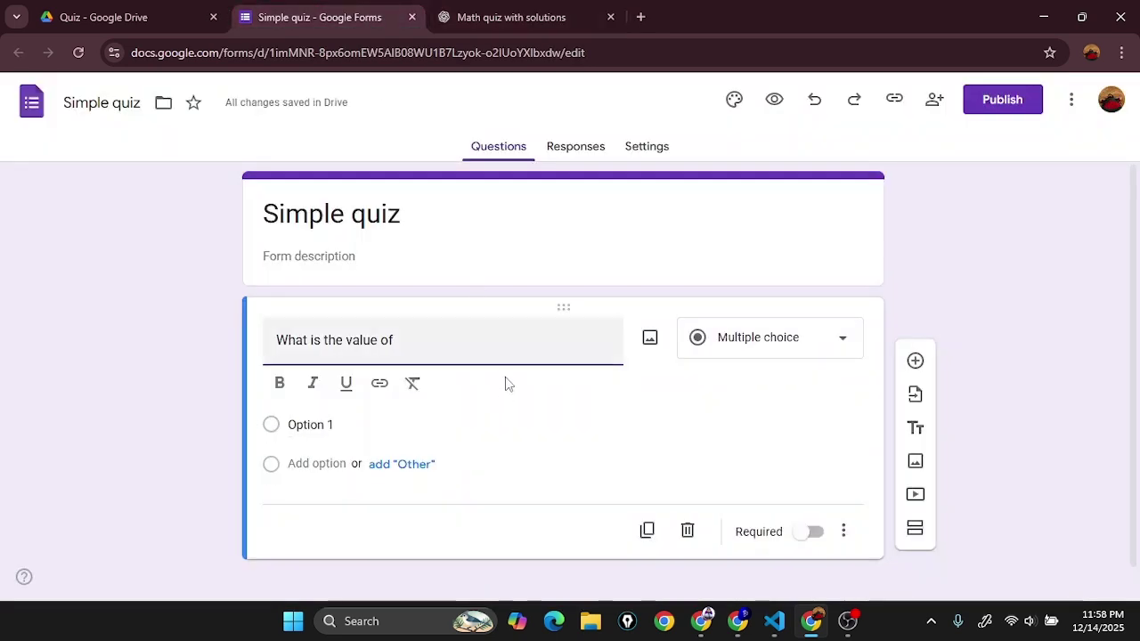
pyautogui.hotkey('ctrl', 'v')
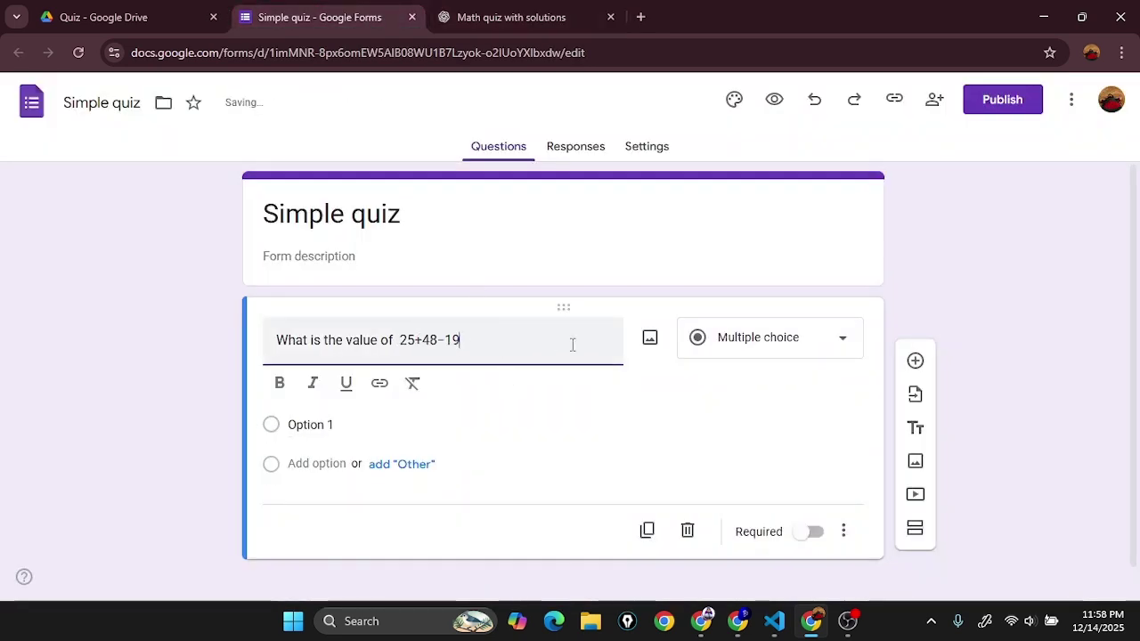
pyautogui.click(486, 17)
pyautogui.click(774, 296)
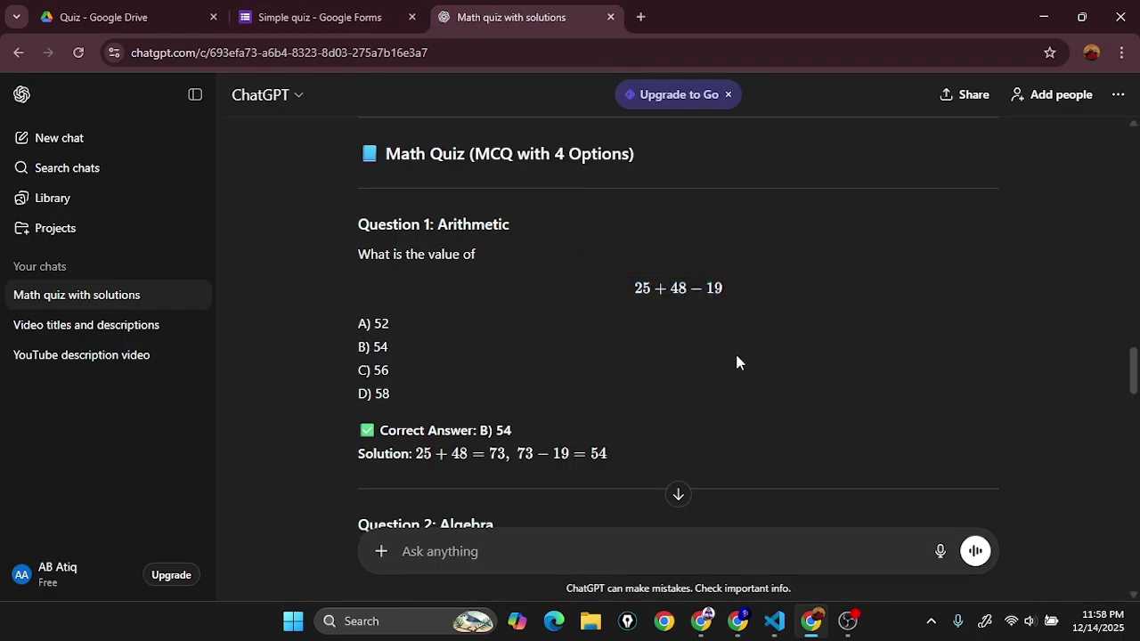
pyautogui.press('super+shift+s')
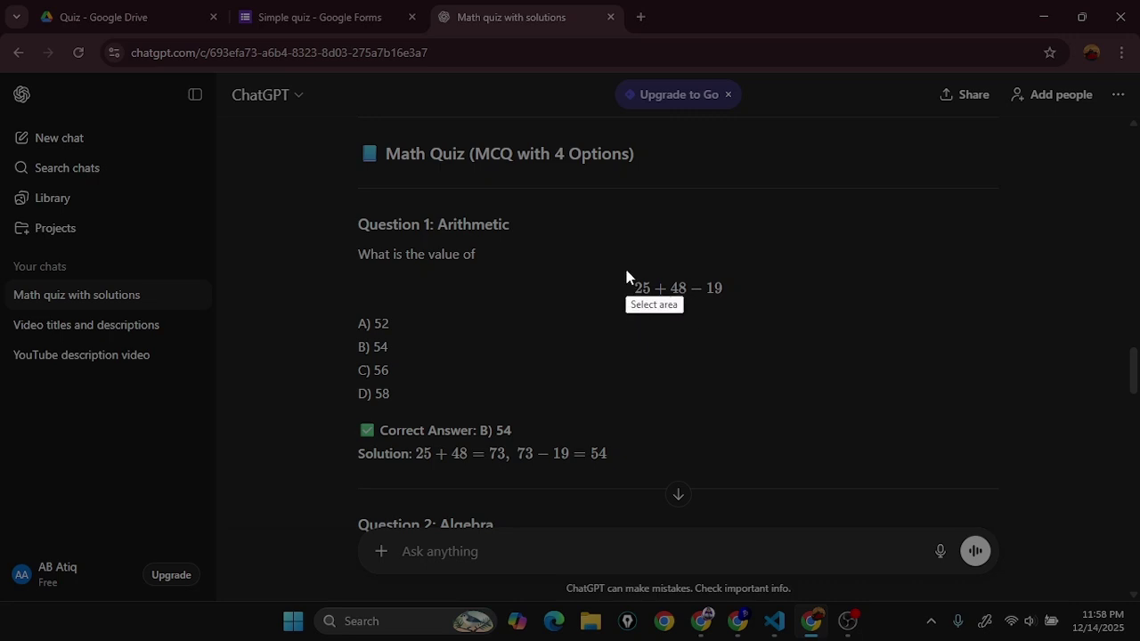
# Step: Capture the 25 + 48 − 19 expression with Lightshot and save it as PNG 'quiz problem 1' in Downloads
pyautogui.moveTo(624, 270); pyautogui.dragTo(738, 308)
pyautogui.click(697, 323)
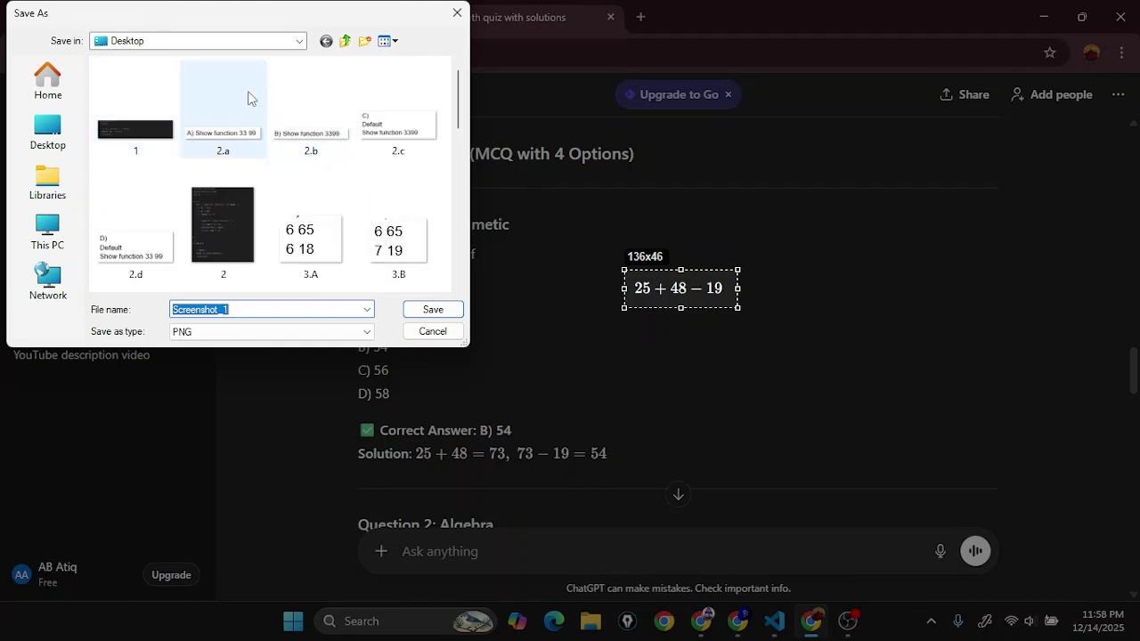
pyautogui.click(57, 239)
pyautogui.write('quiz problem 1')
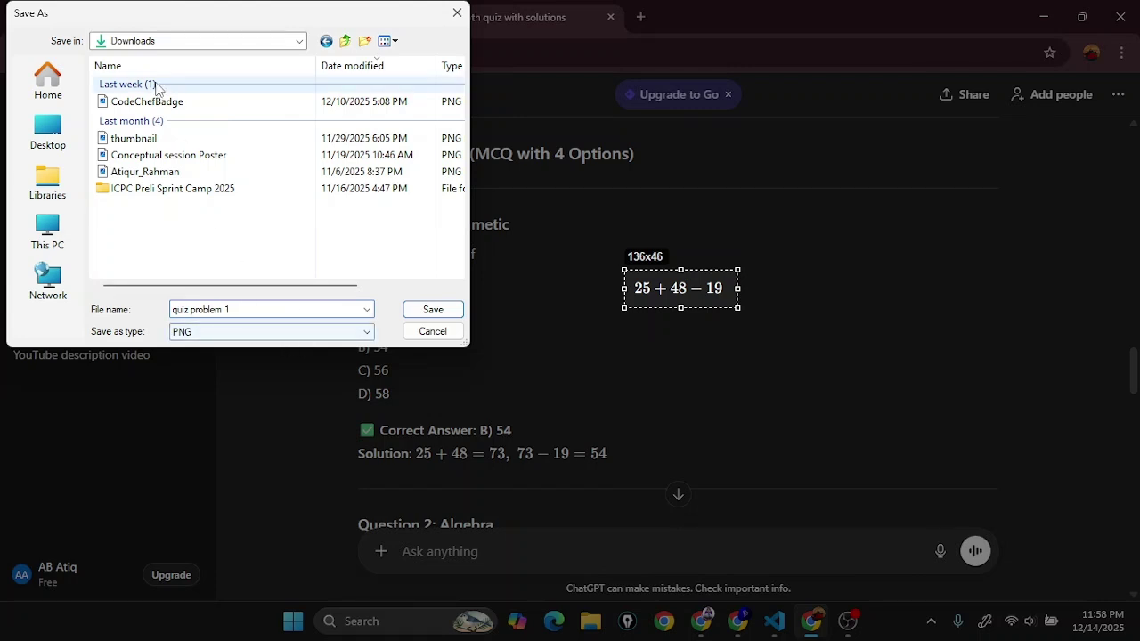
pyautogui.click(433, 309)
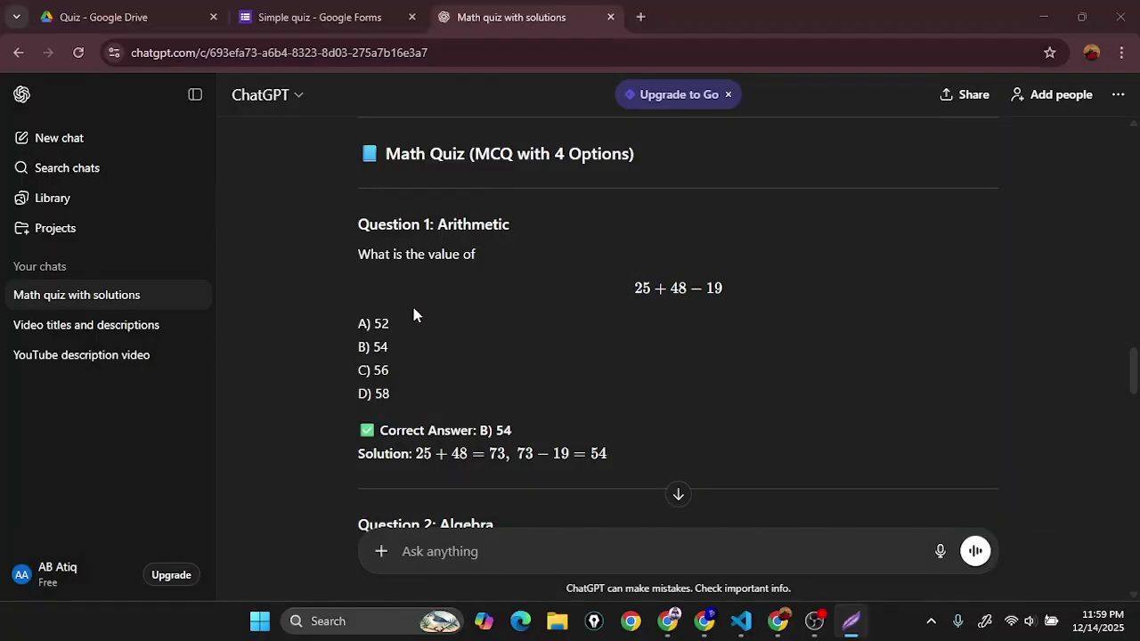
# Step: Upload the 'quiz problem 1' screenshot as an image under the first question's title
pyautogui.click(320, 17)
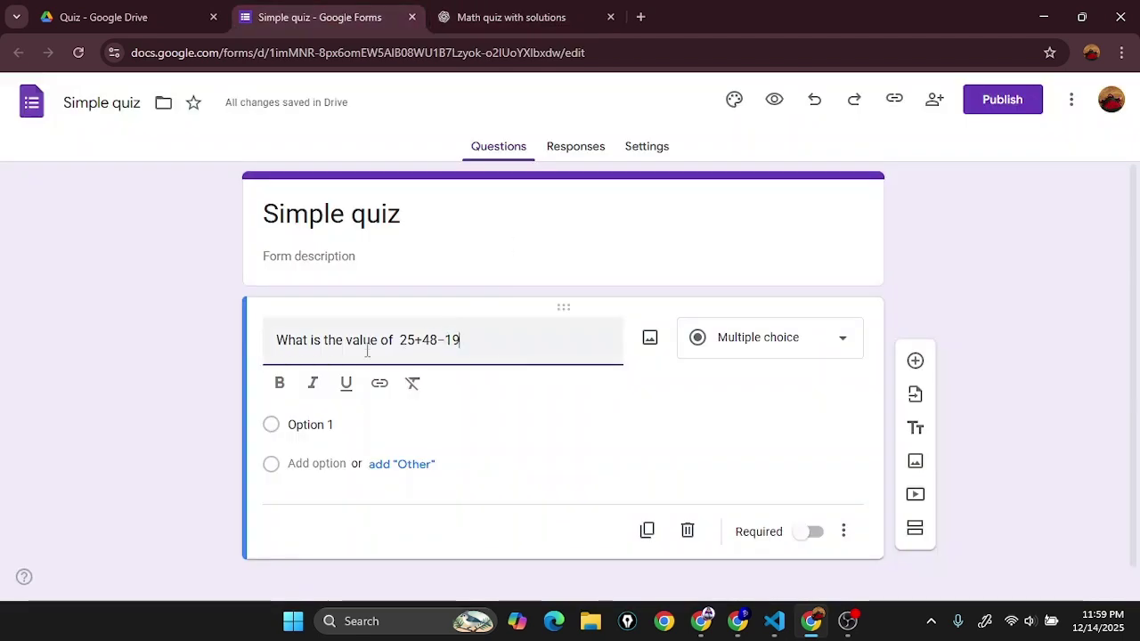
pyautogui.moveTo(401, 344); pyautogui.dragTo(461, 338)
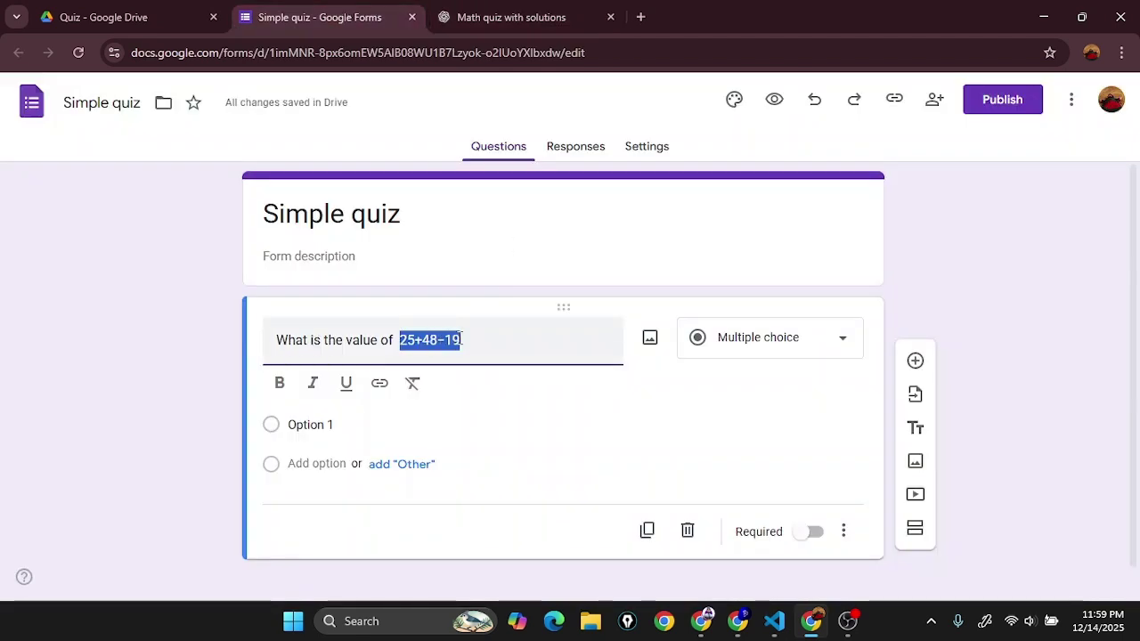
pyautogui.click(650, 338)
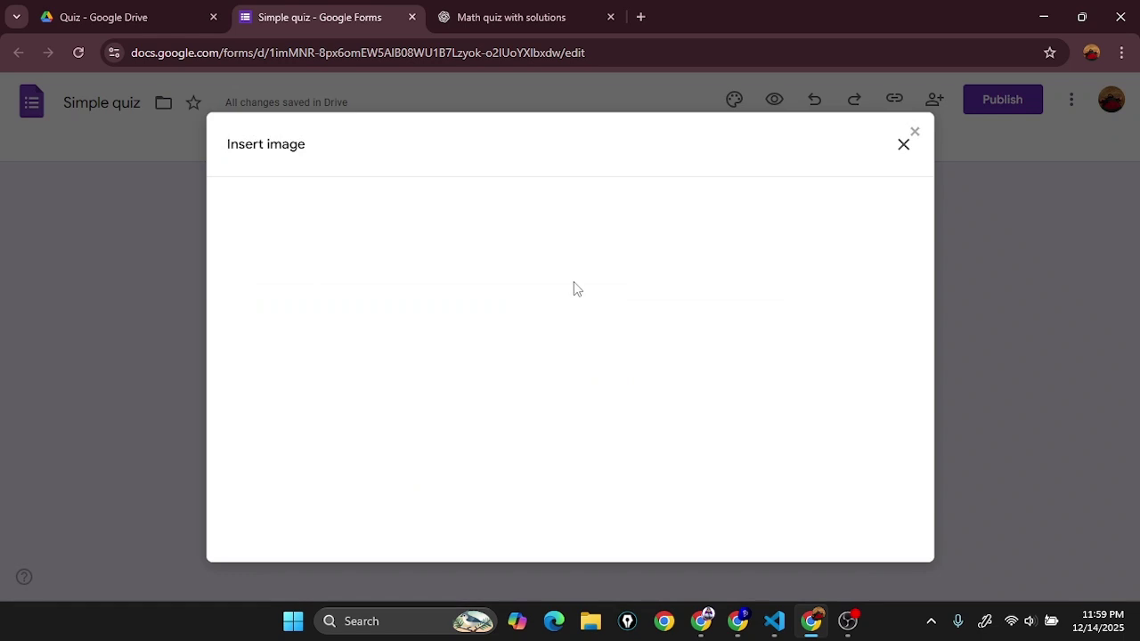
pyautogui.click(589, 438)
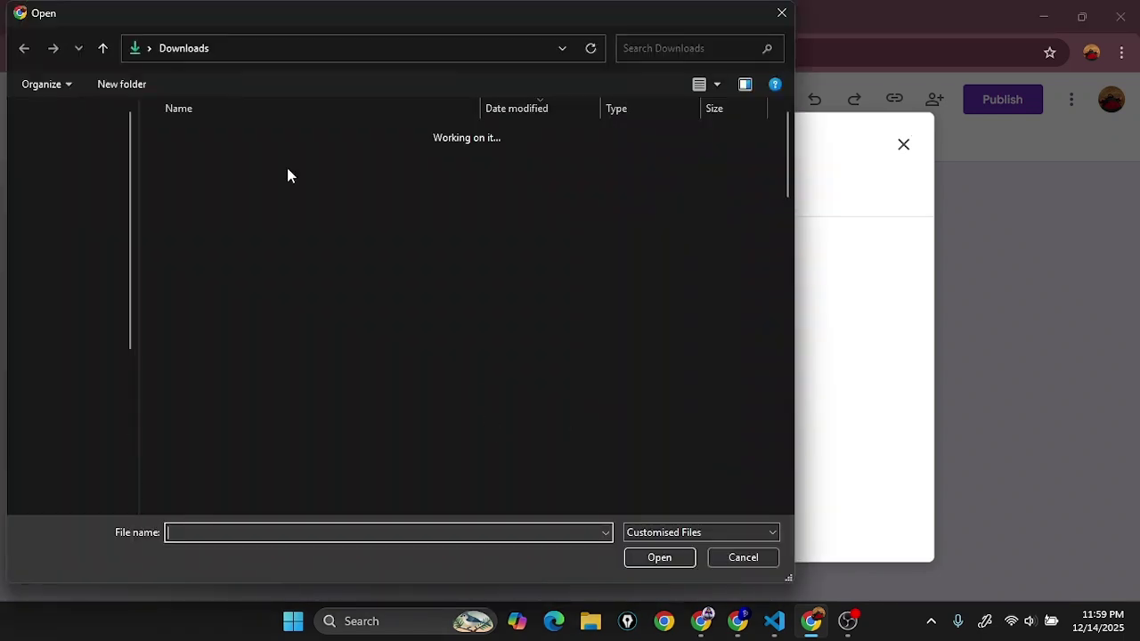
pyautogui.doubleClick(216, 158)
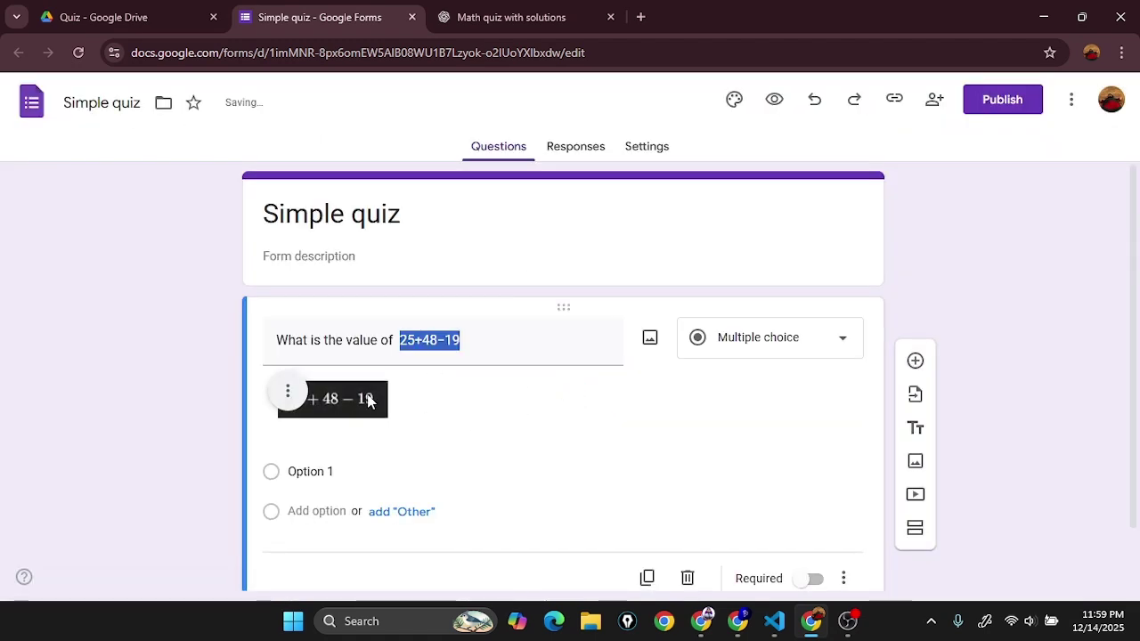
pyautogui.click(481, 413)
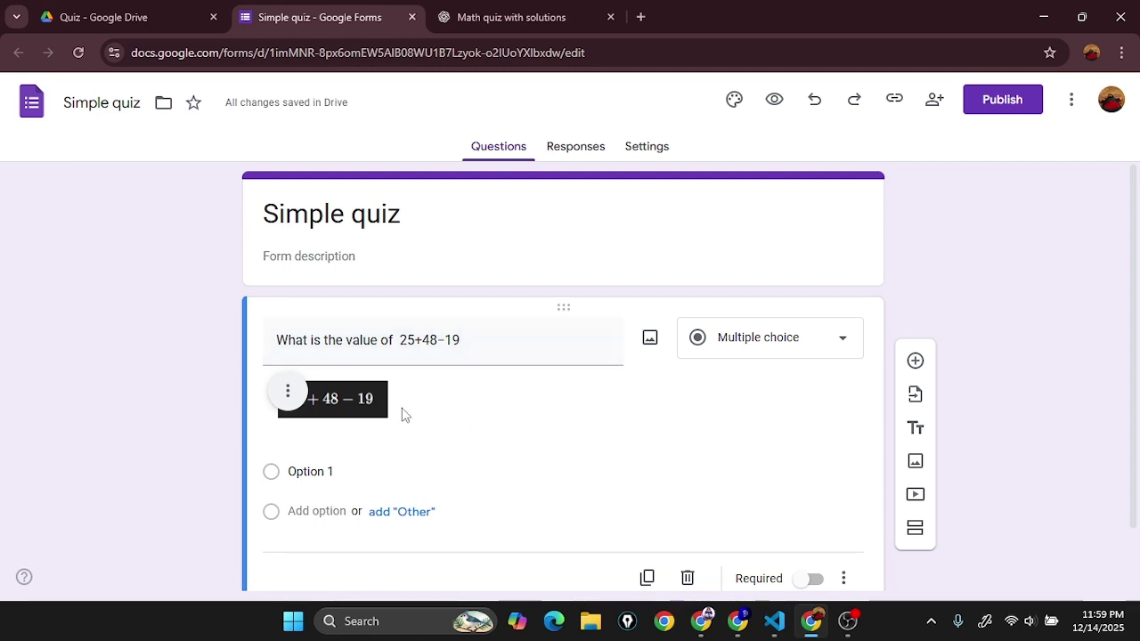
pyautogui.scroll(-1, 398, 432)
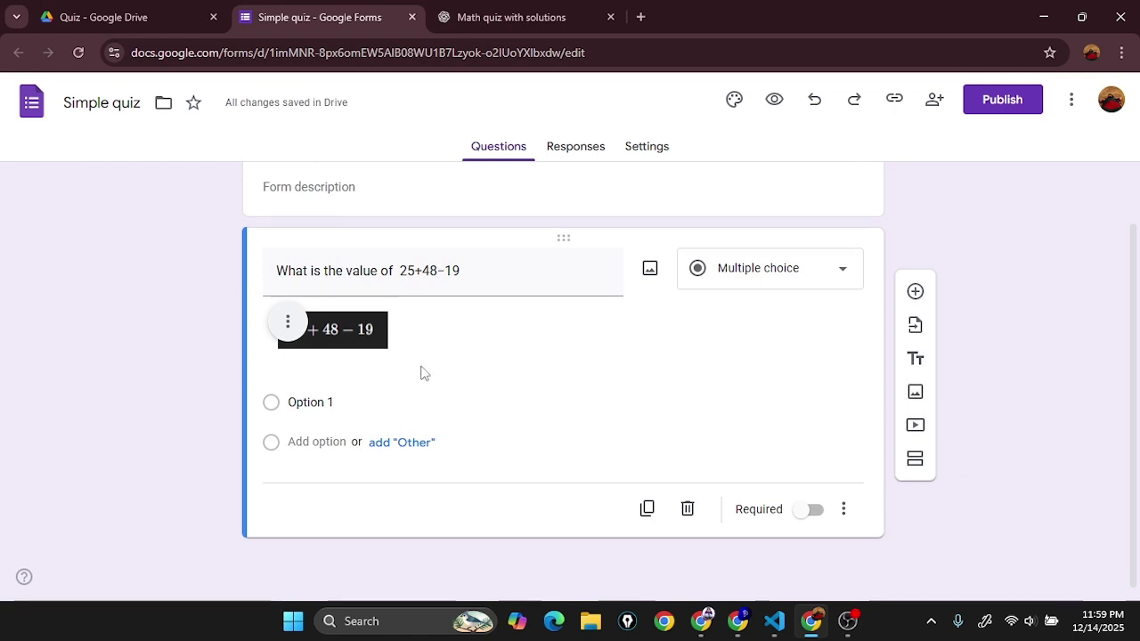
pyautogui.click(504, 17)
# Step: Paste the answer choices A) 52, B) 54, C) 56, D) 58 from the chat over Option 1
pyautogui.moveTo(411, 392); pyautogui.dragTo(341, 330)
pyautogui.hotkey('ctrl', 'c')
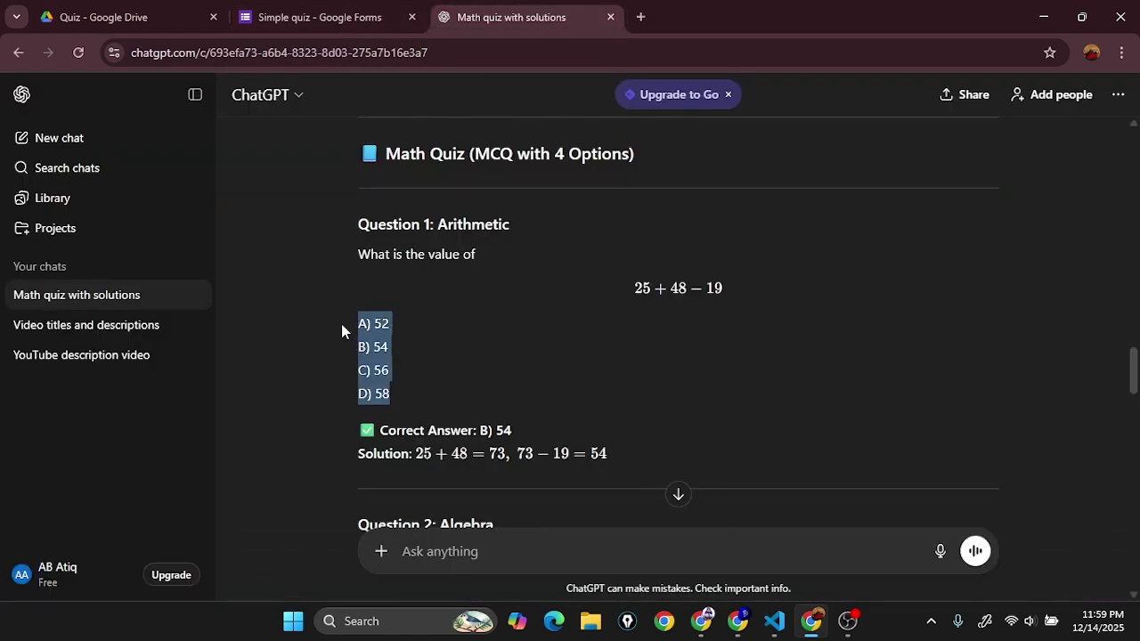
pyautogui.click(303, 15)
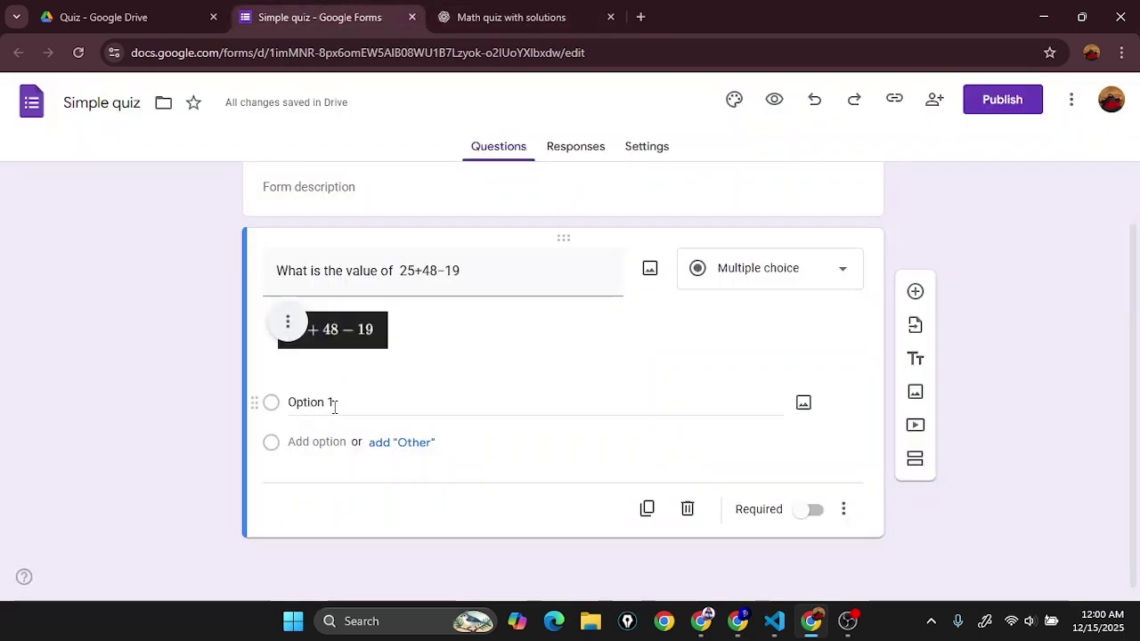
pyautogui.click(334, 406)
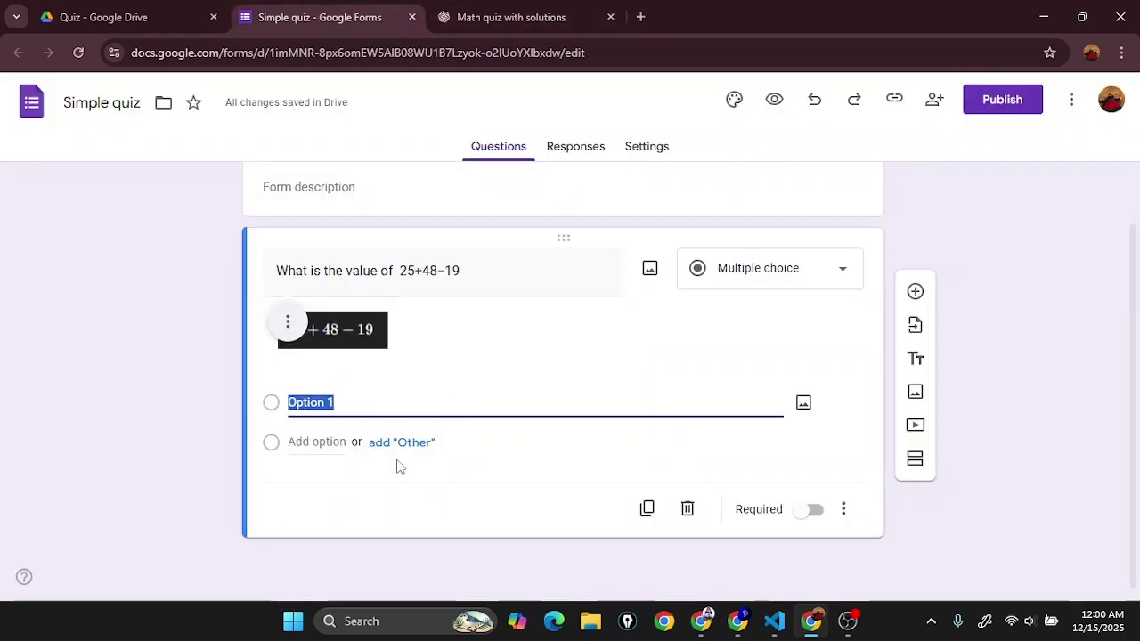
pyautogui.hotkey('ctrl', 'v')
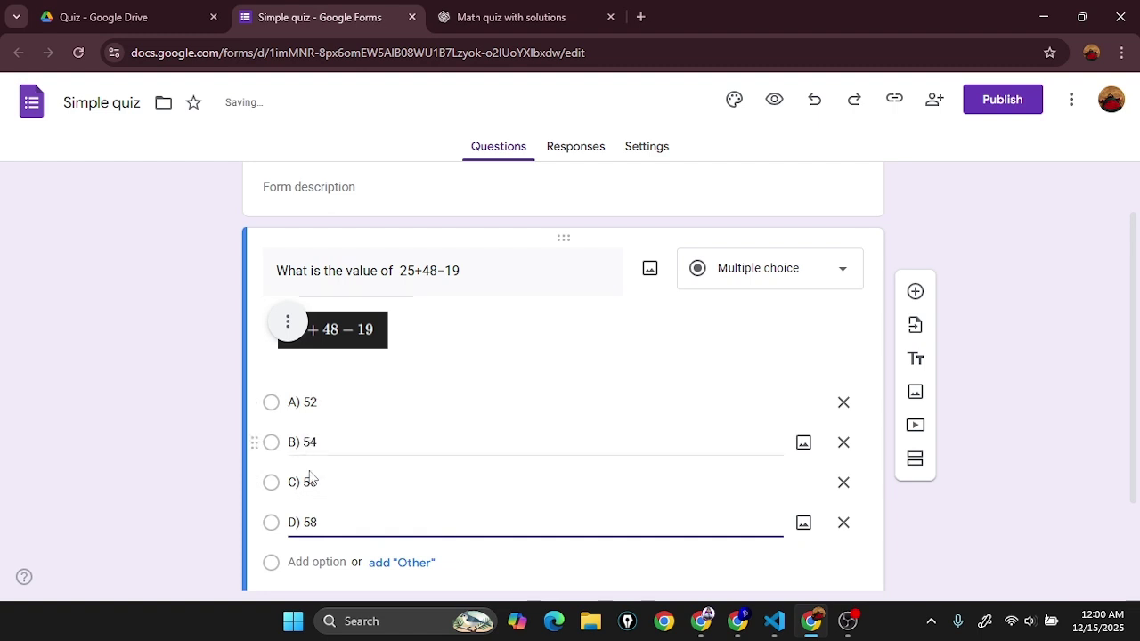
pyautogui.scroll(-1, 325, 554)
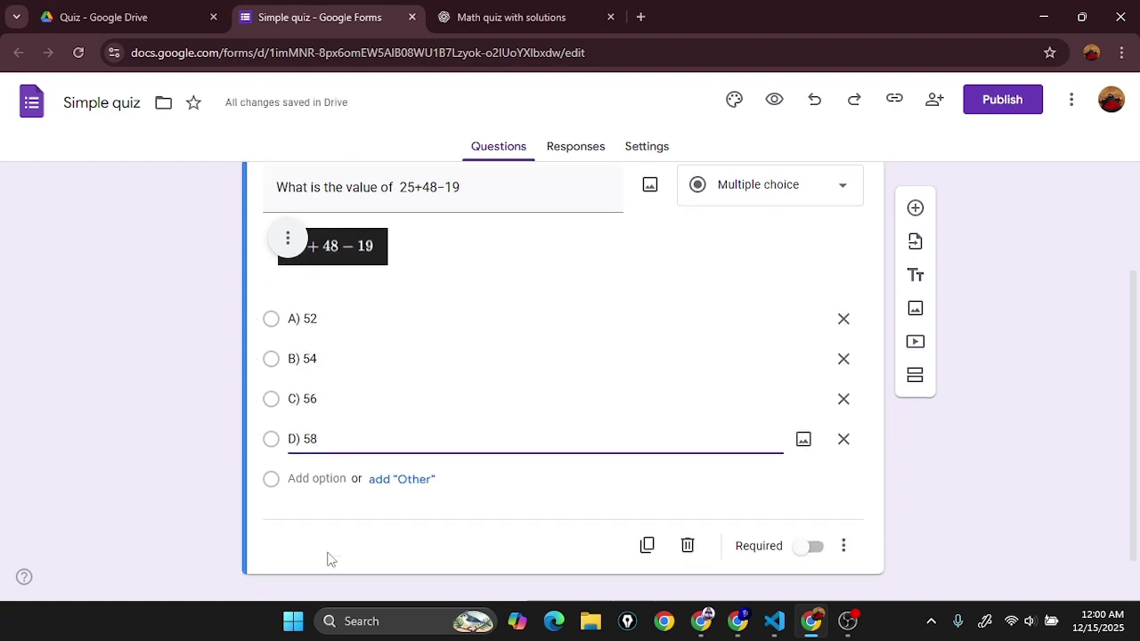
pyautogui.click(547, 12)
pyautogui.click(496, 383)
pyautogui.scroll(-4, 494, 348)
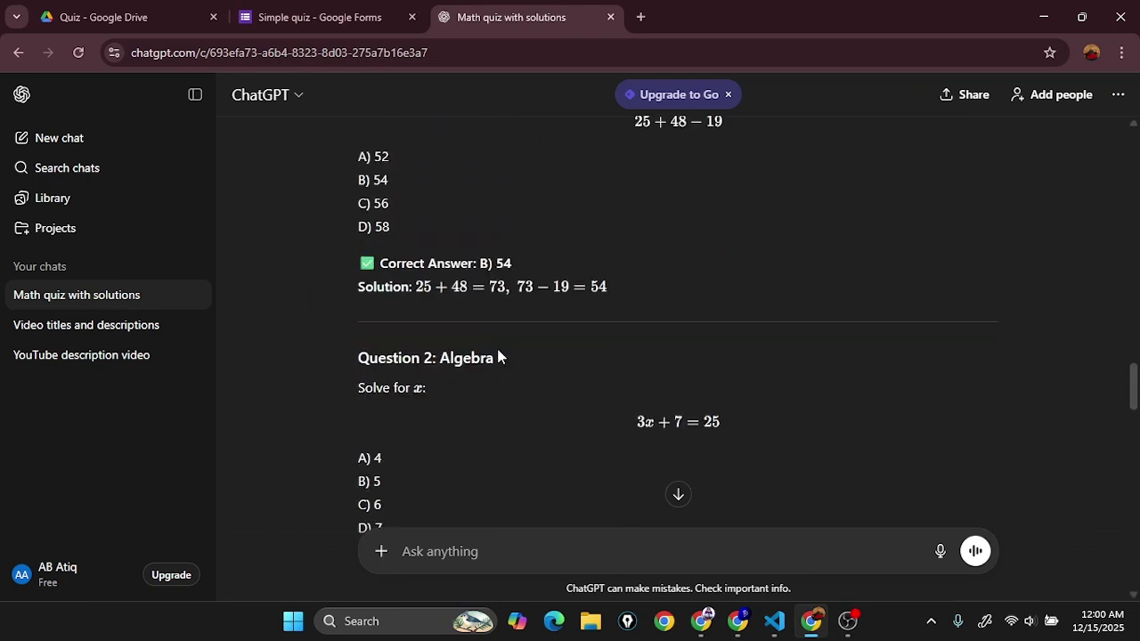
# Step: Review the A) 52 choice against the chat, then open the form's Settings
pyautogui.click(319, 14)
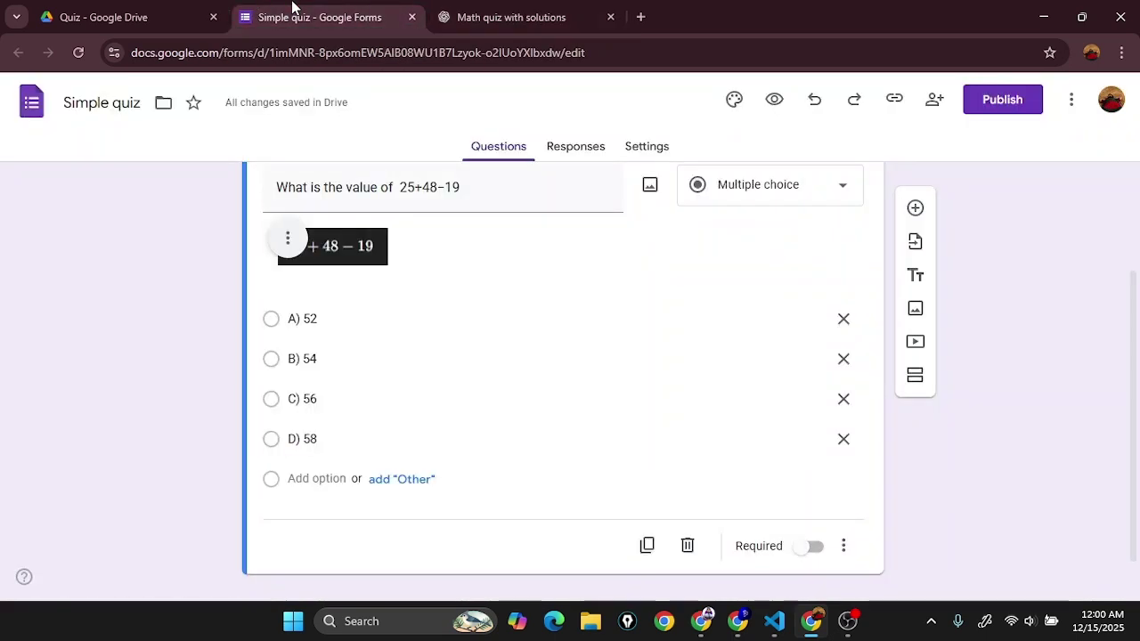
pyautogui.click(389, 321)
pyautogui.click(391, 318)
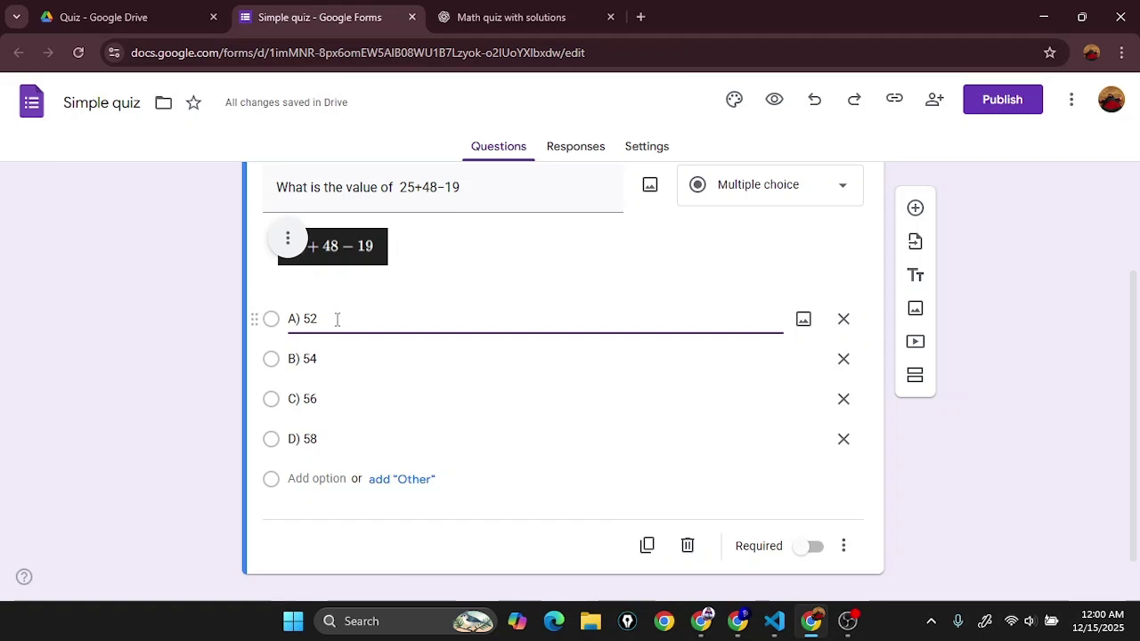
pyautogui.moveTo(295, 323); pyautogui.dragTo(345, 320)
pyautogui.click(418, 321)
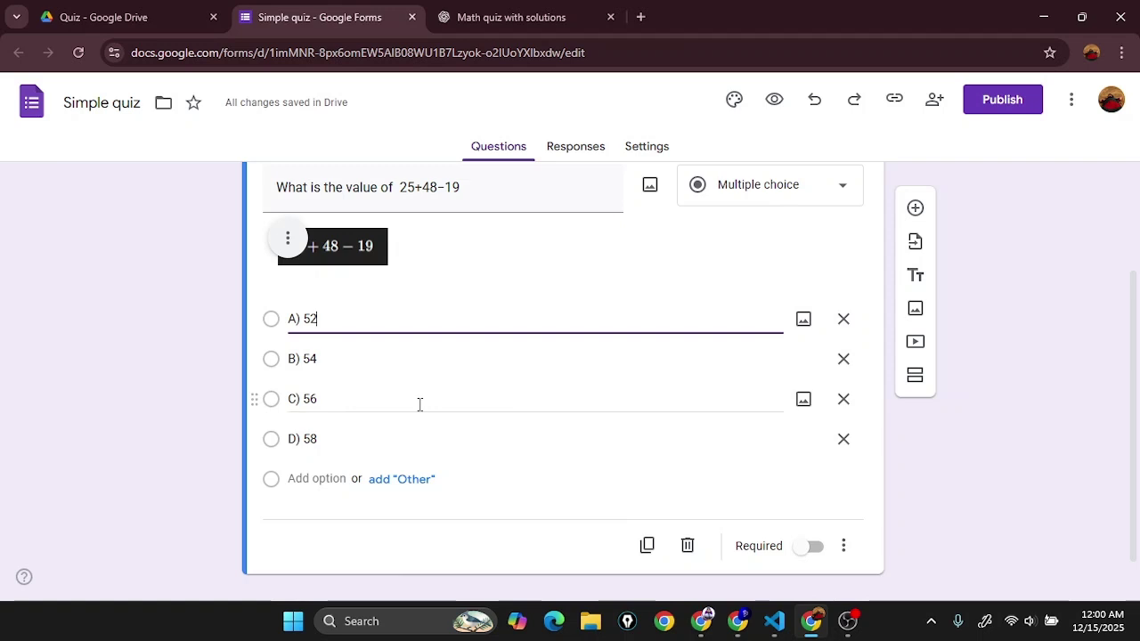
pyautogui.click(499, 17)
pyautogui.scroll(-1, 420, 400)
pyautogui.click(352, 15)
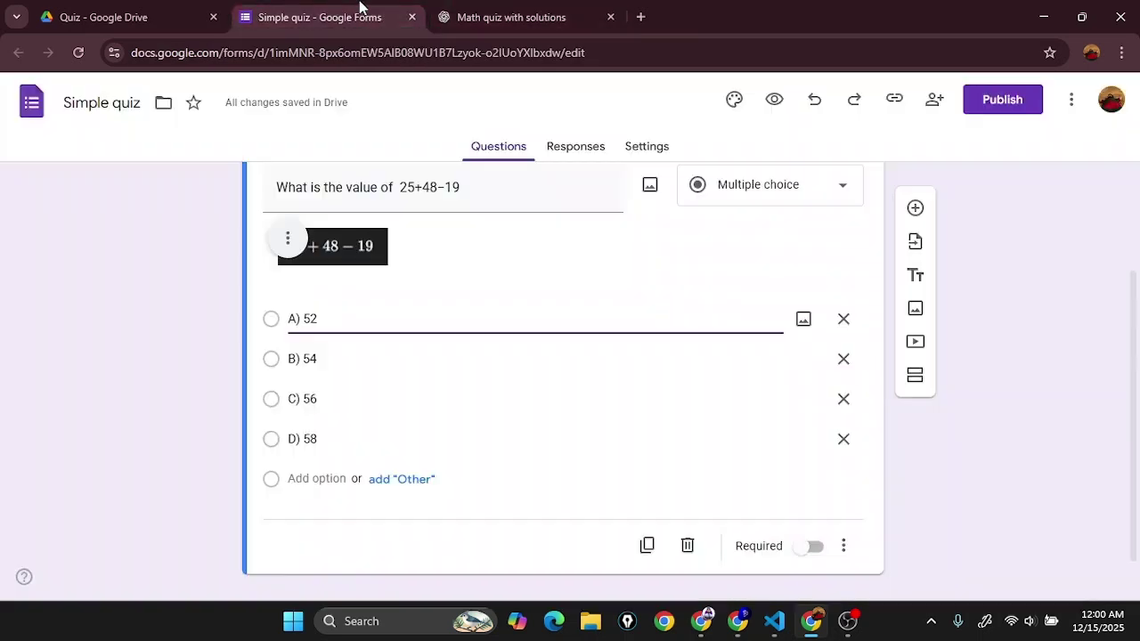
pyautogui.scroll(-1, 481, 513)
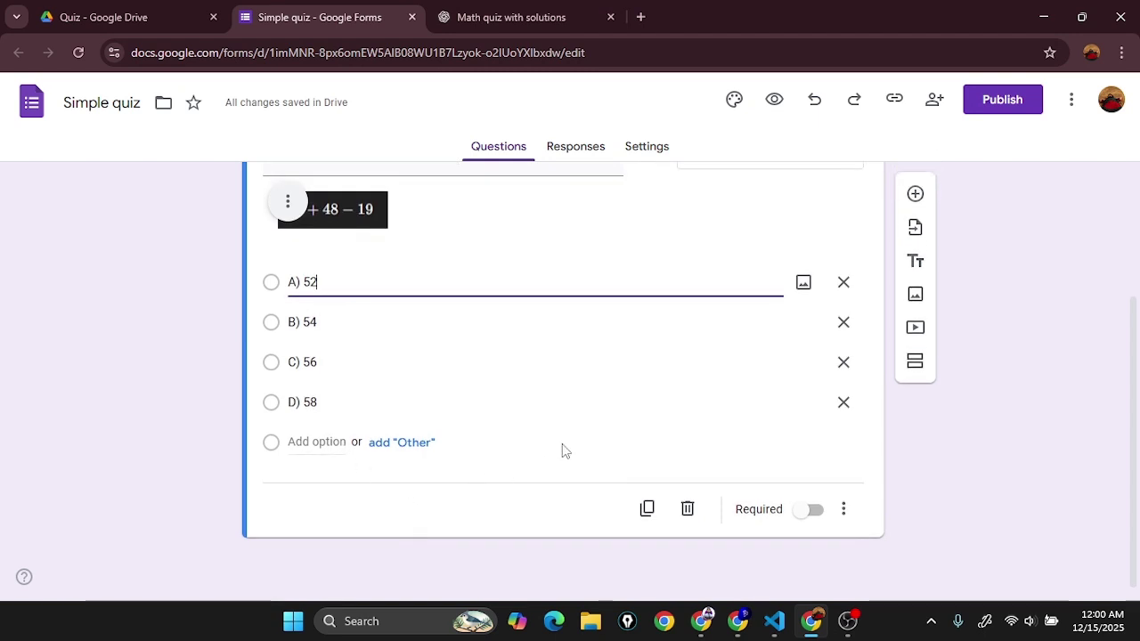
pyautogui.click(491, 526)
pyautogui.scroll(3, 514, 522)
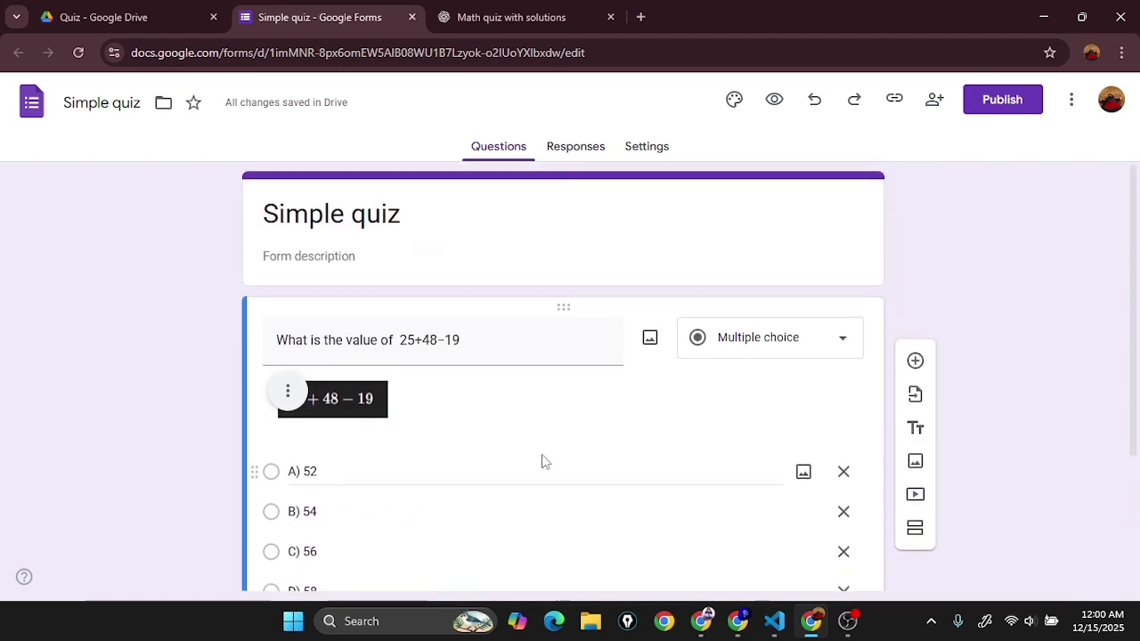
pyautogui.scroll(-2, 512, 410)
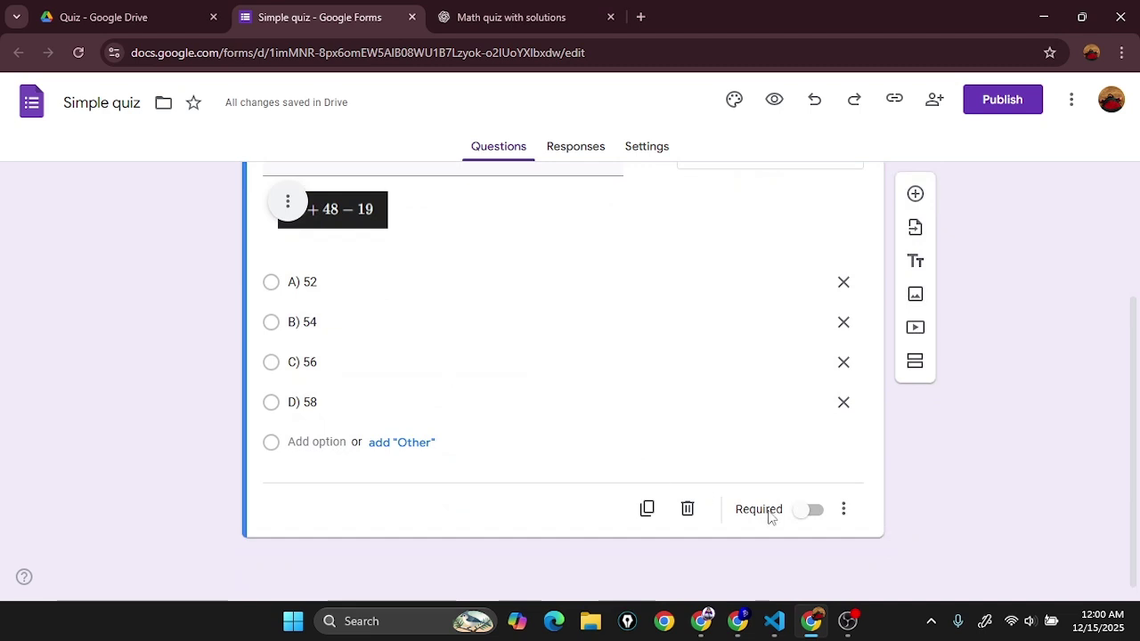
pyautogui.scroll(2, 573, 382)
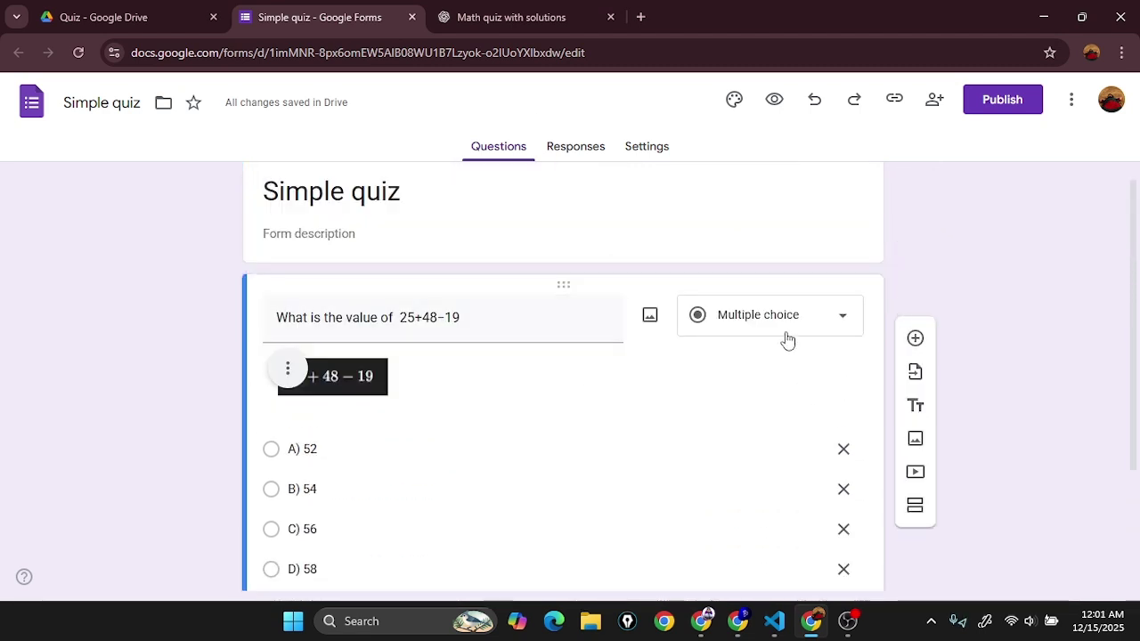
pyautogui.click(655, 151)
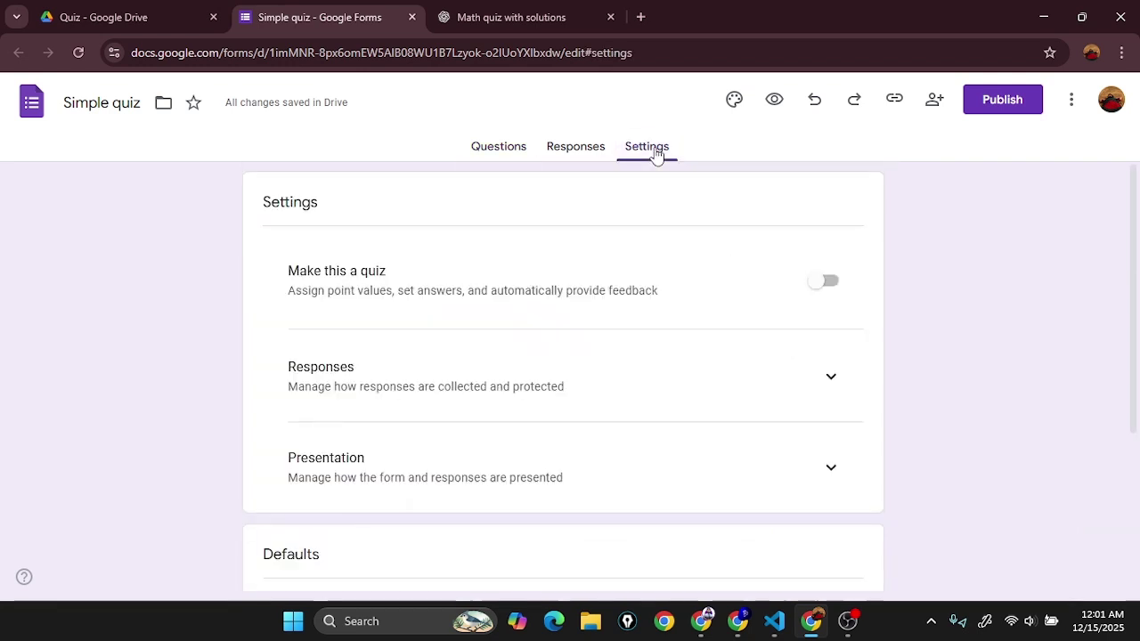
pyautogui.click(833, 284)
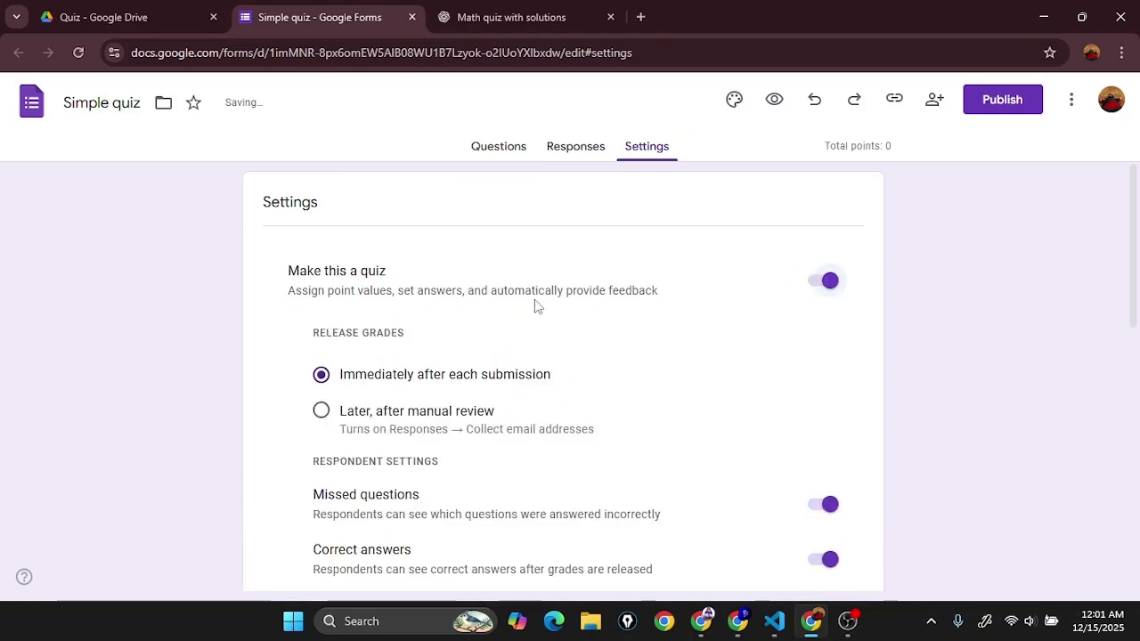
pyautogui.scroll(-1, 542, 354)
pyautogui.scroll(-1, 401, 339)
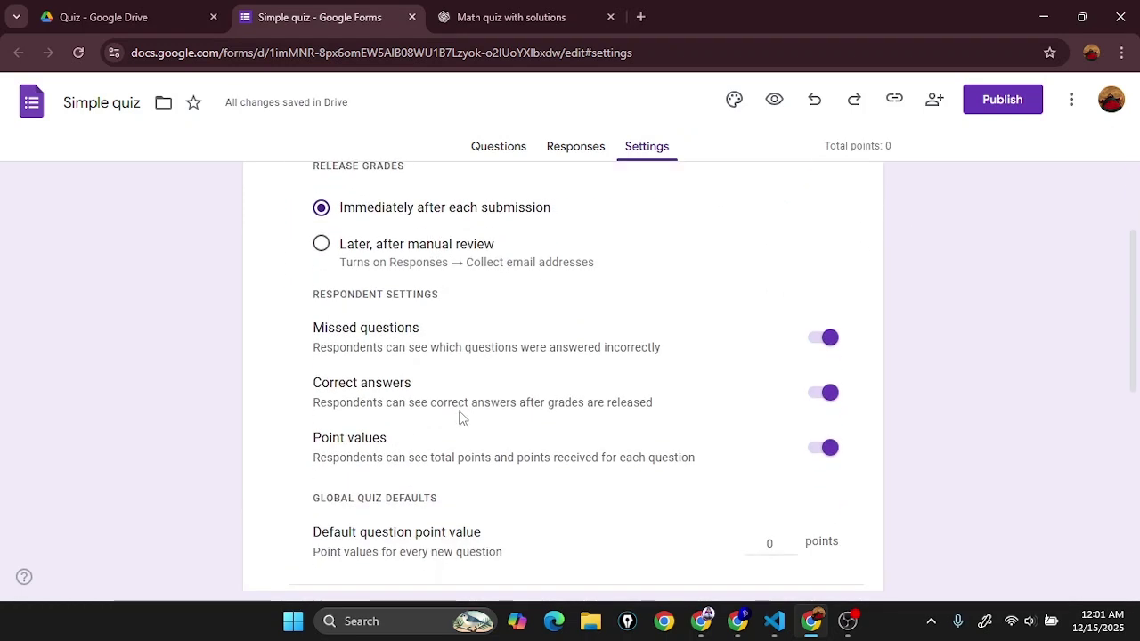
pyautogui.scroll(-2, 553, 545)
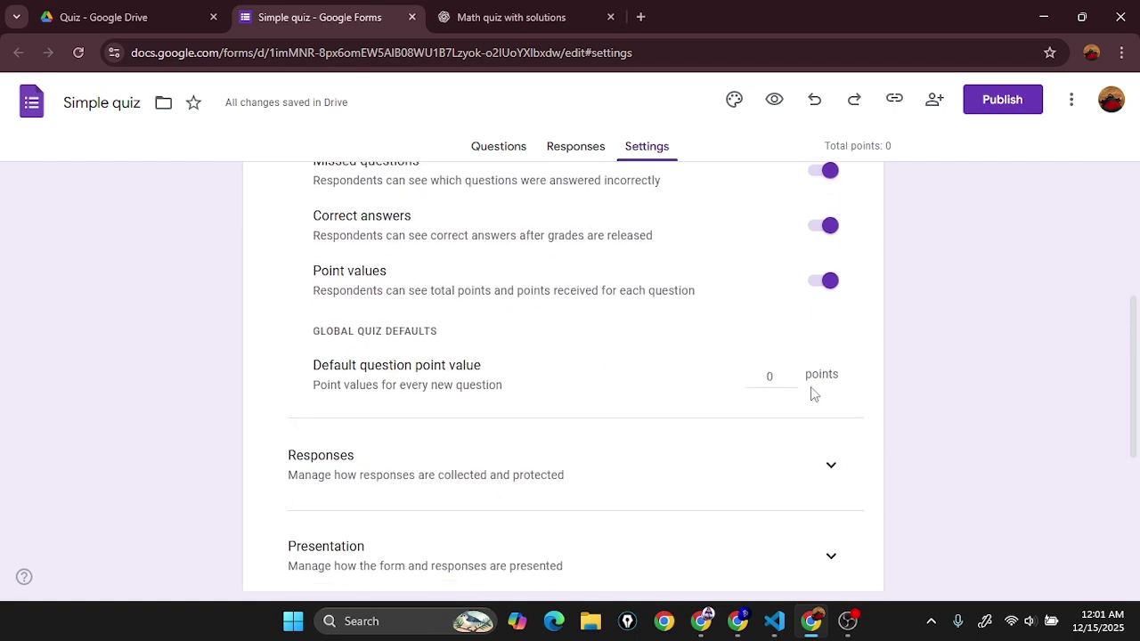
pyautogui.click(772, 378)
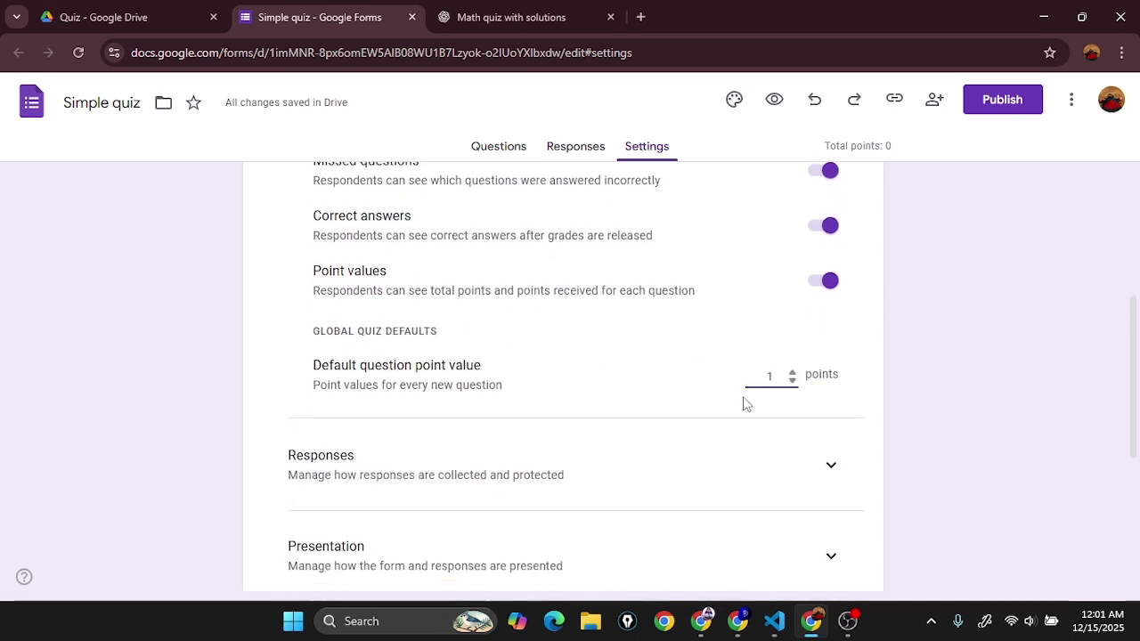
pyautogui.scroll(3, 647, 371)
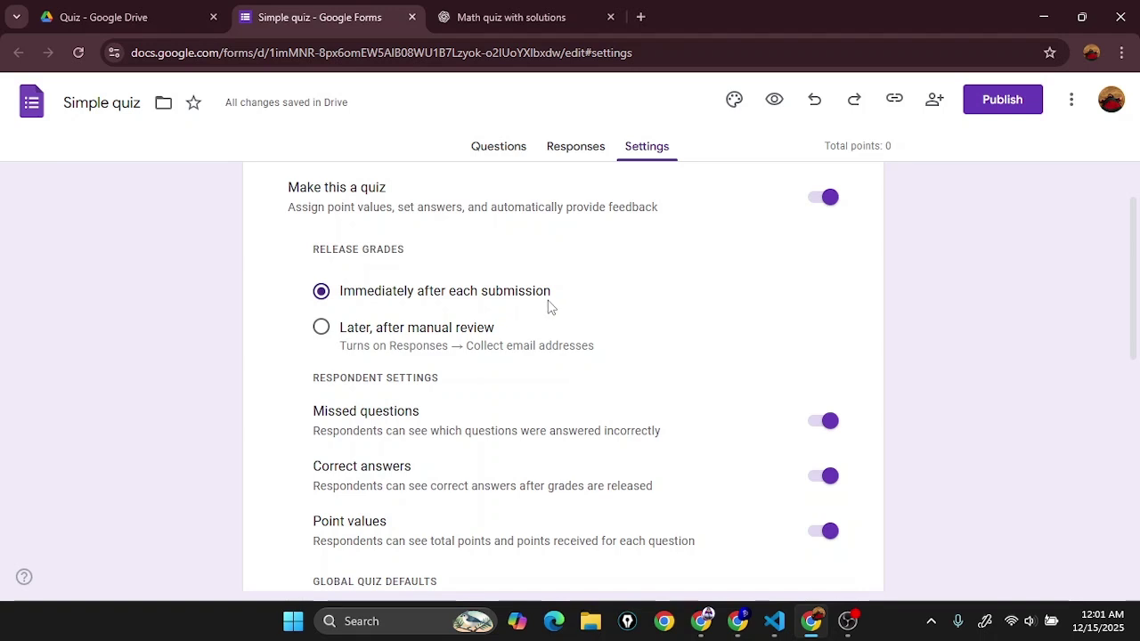
pyautogui.scroll(-1, 549, 308)
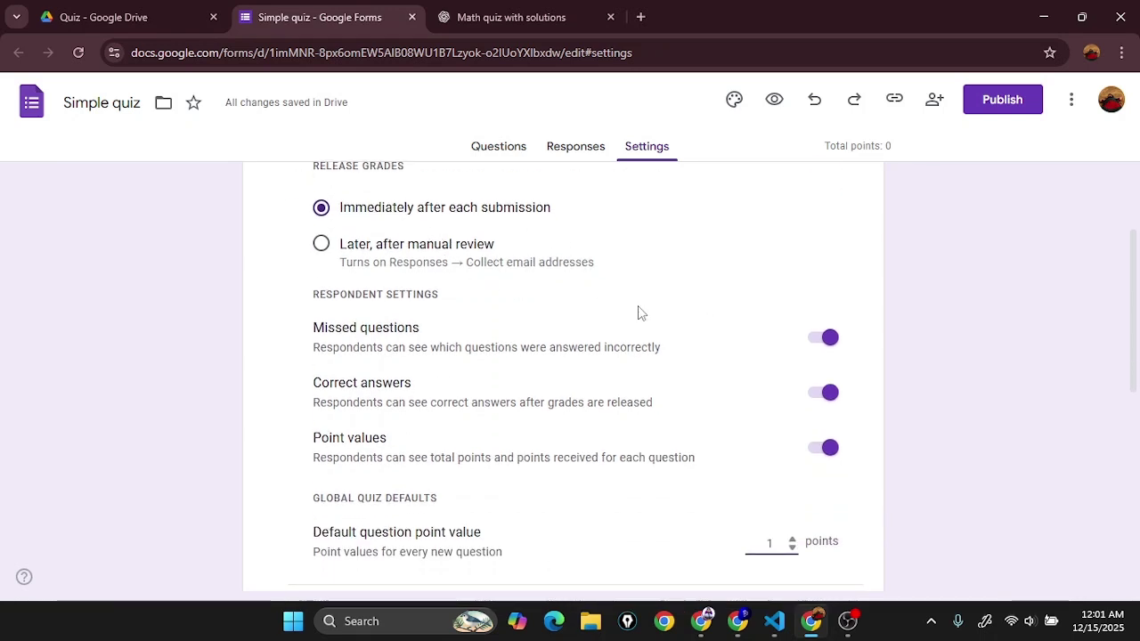
pyautogui.scroll(-1, 535, 330)
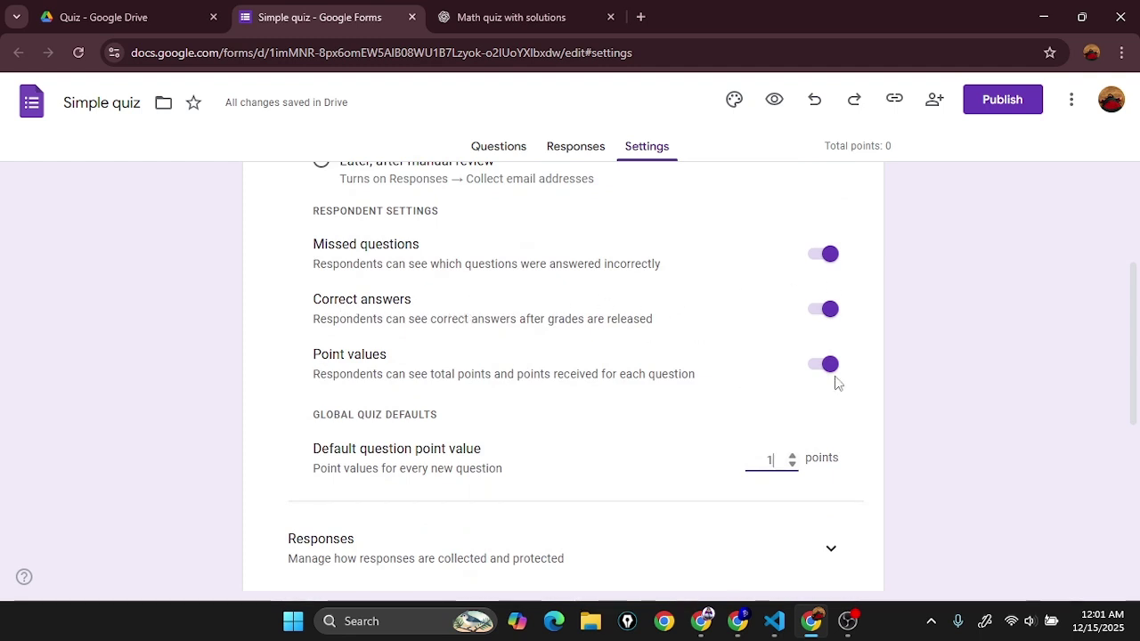
pyautogui.scroll(-3, 836, 385)
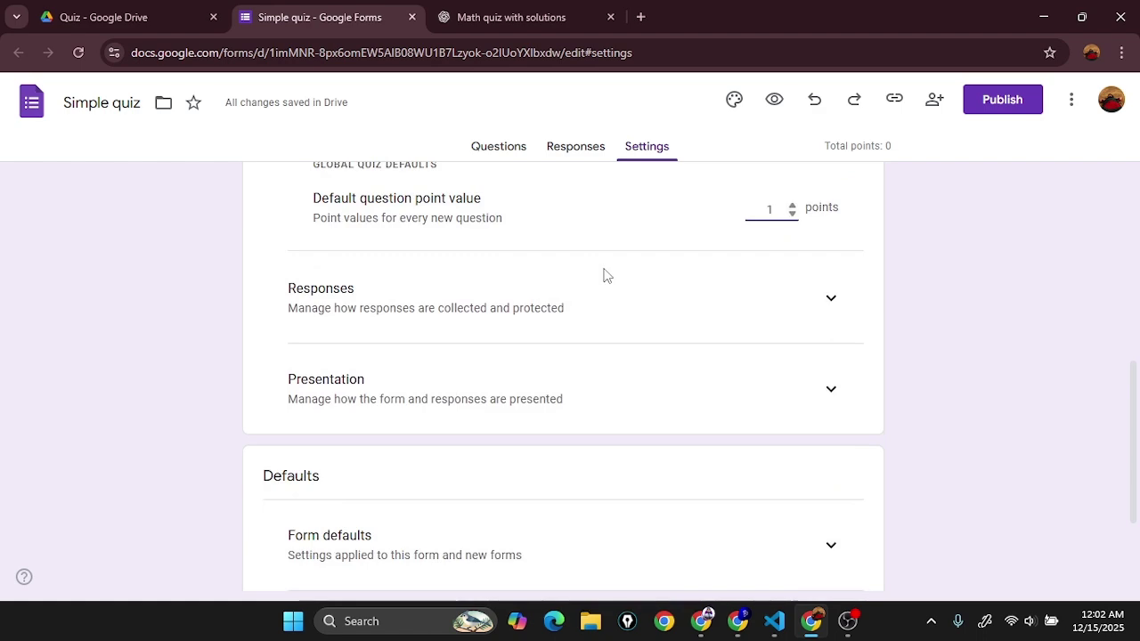
pyautogui.scroll(5, 604, 275)
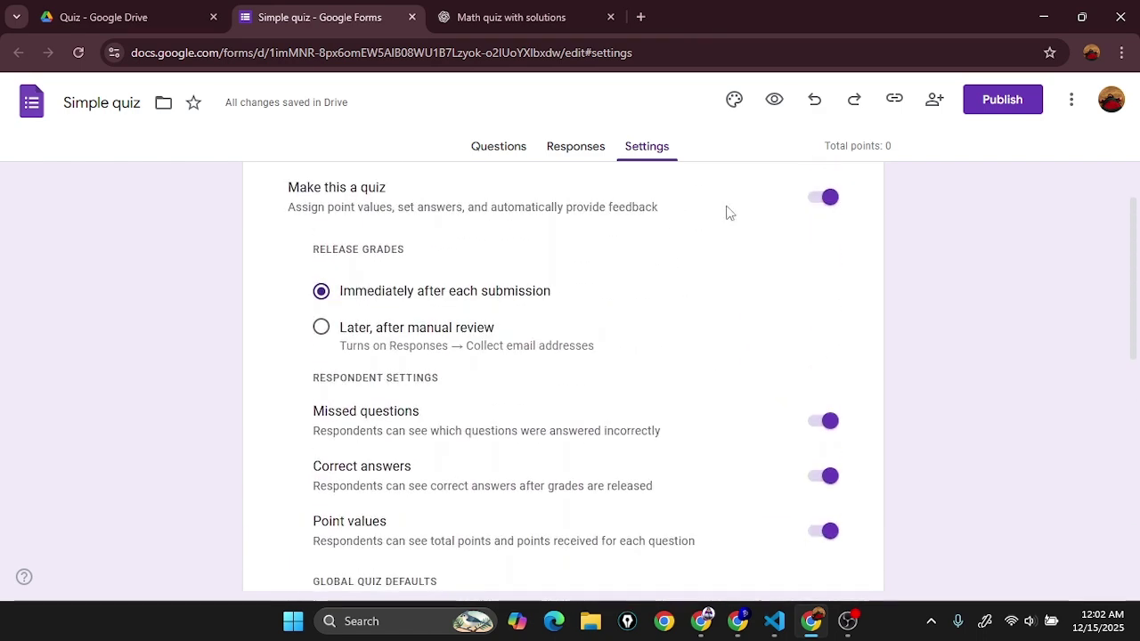
pyautogui.scroll(-3, 819, 293)
pyautogui.scroll(-2, 805, 397)
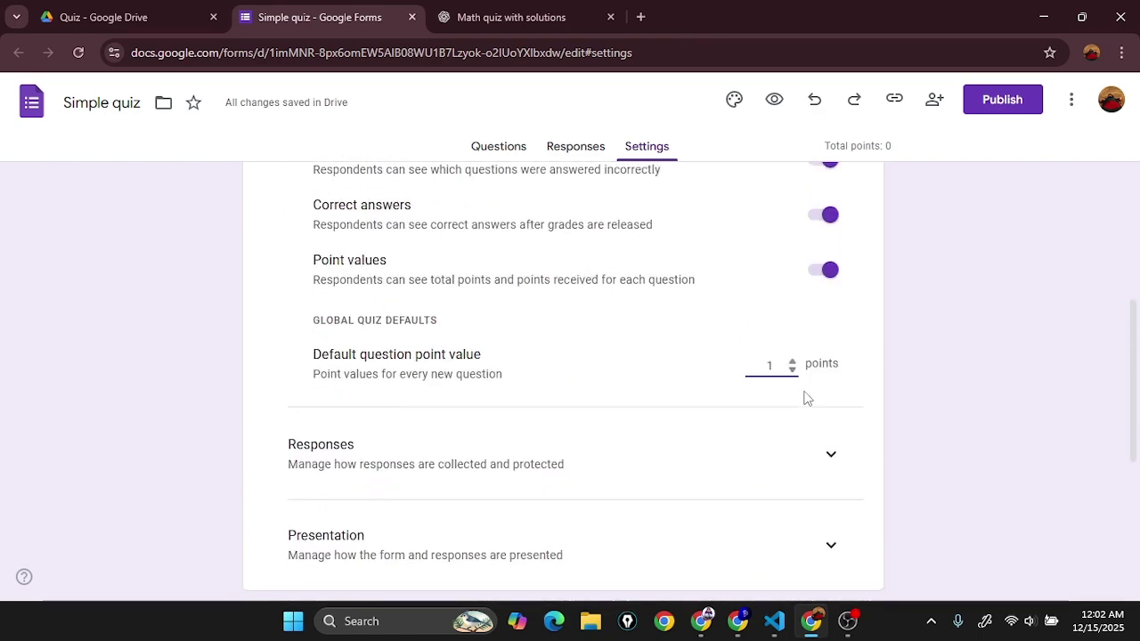
# Step: Under Responses, set email collection to Verified and send responders a copy Always
pyautogui.click(833, 299)
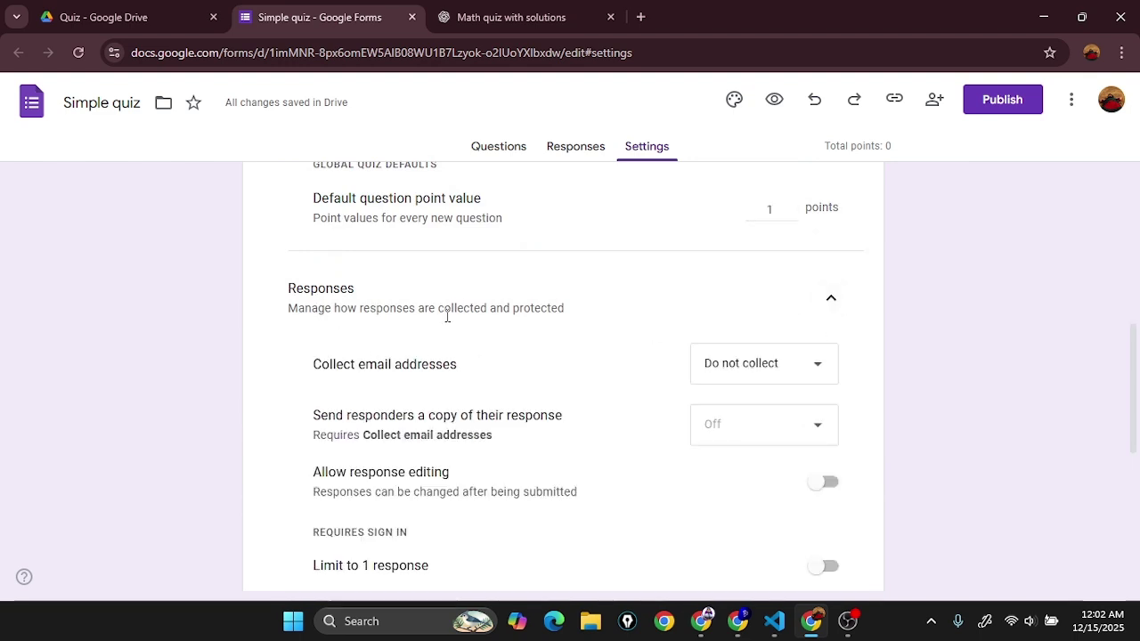
pyautogui.scroll(-1, 450, 314)
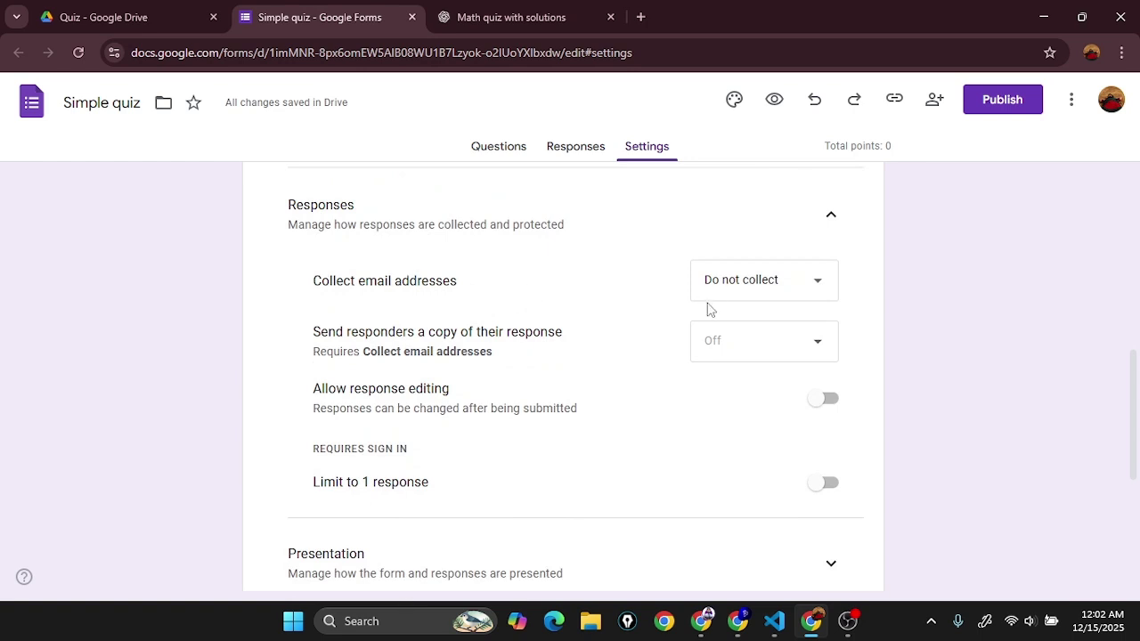
pyautogui.click(762, 293)
pyautogui.click(767, 330)
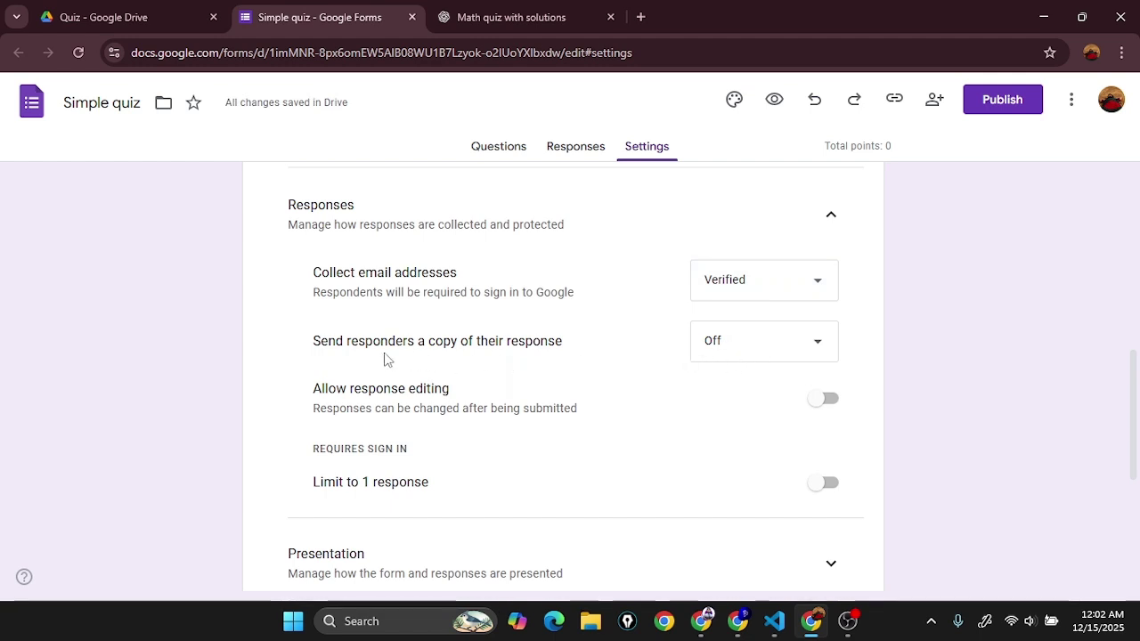
pyautogui.moveTo(314, 344); pyautogui.dragTo(573, 361)
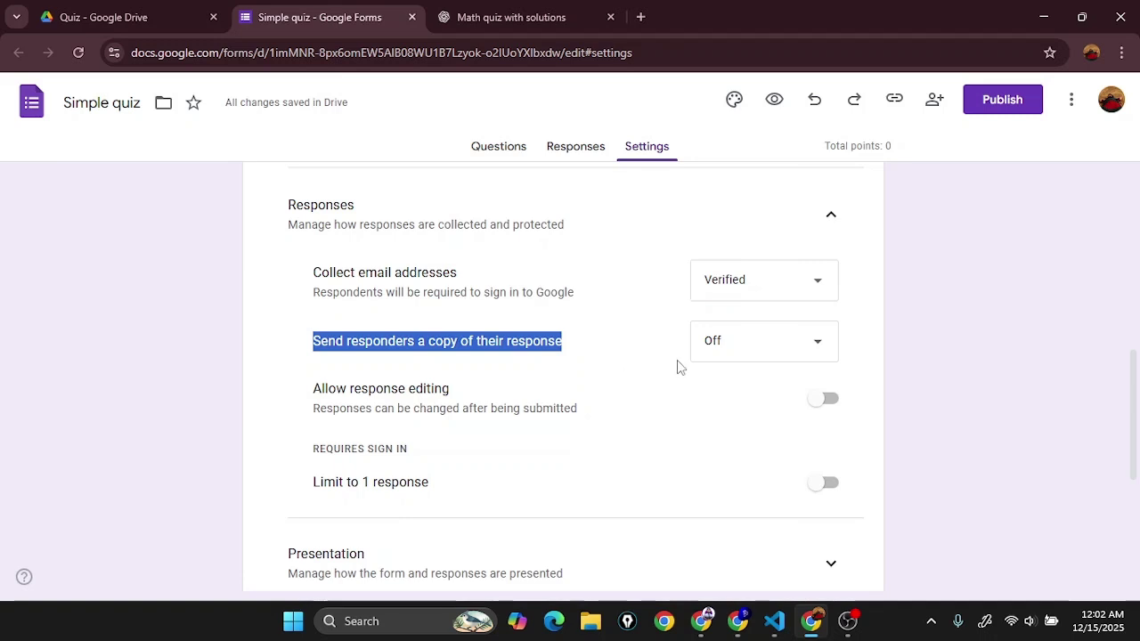
pyautogui.click(733, 356)
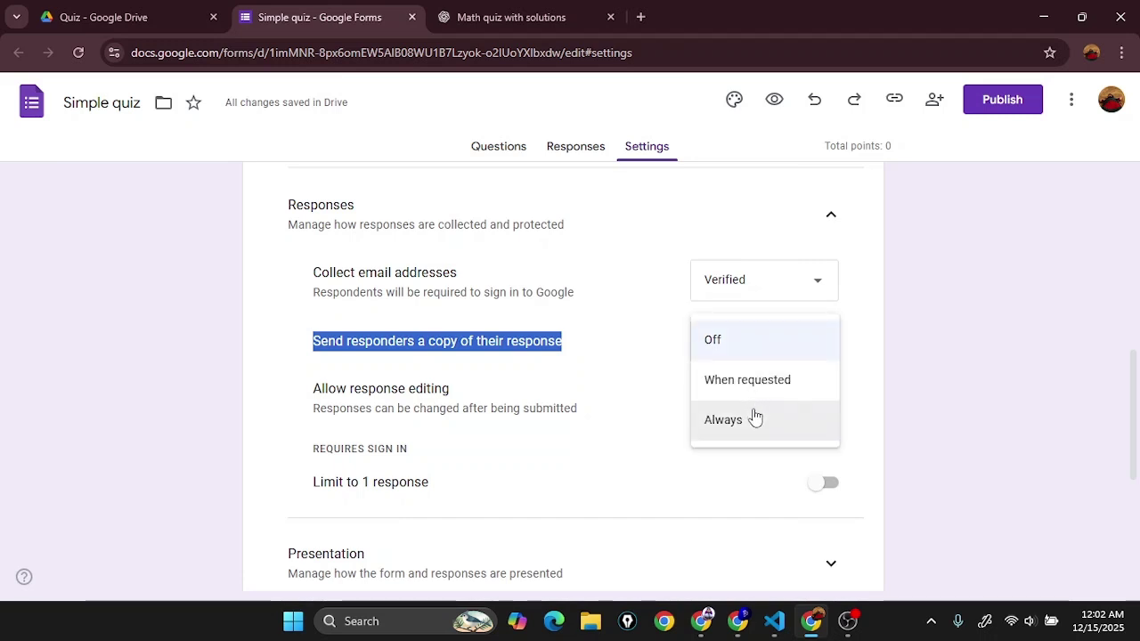
pyautogui.click(761, 432)
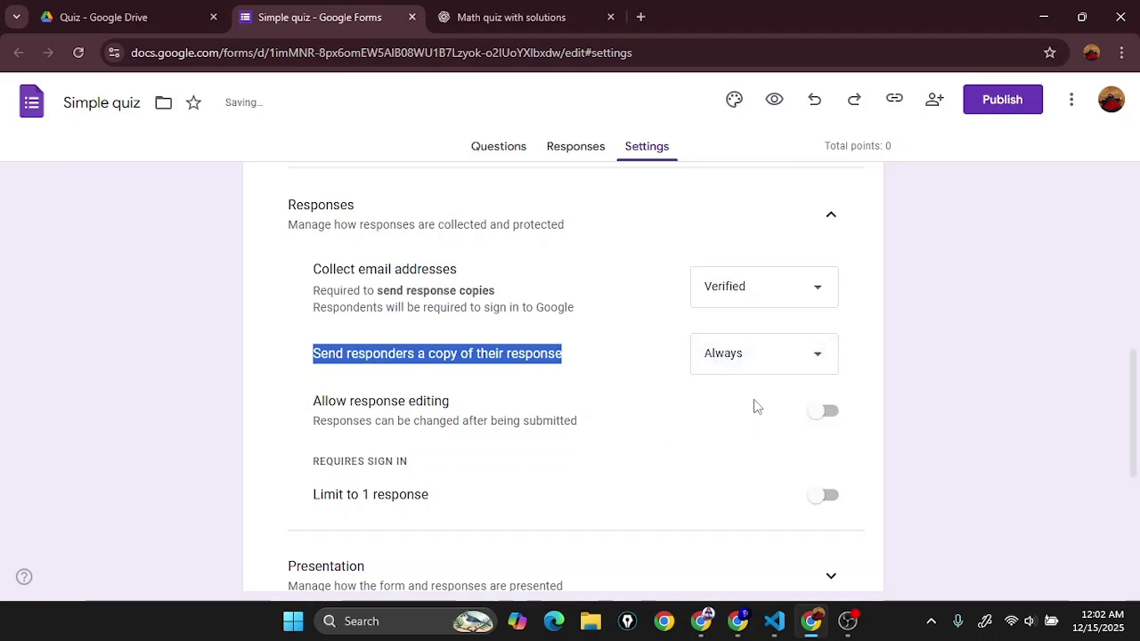
pyautogui.click(877, 390)
pyautogui.scroll(-1, 873, 387)
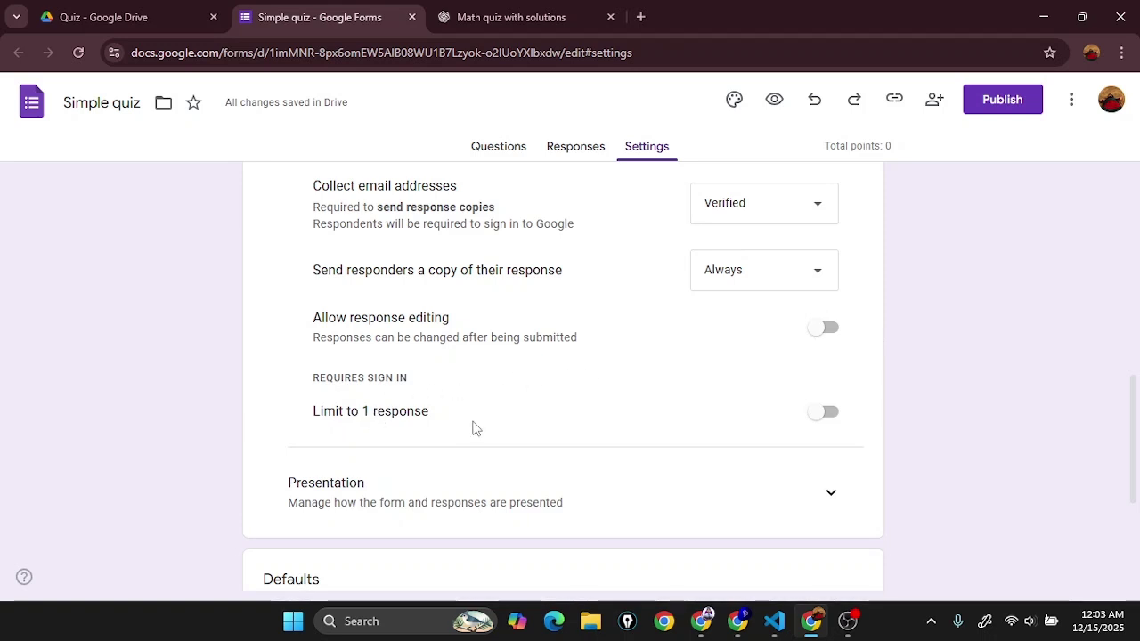
# Step: Turn on Limit to 1 response and, under Presentation, Shuffle question order
pyautogui.click(827, 413)
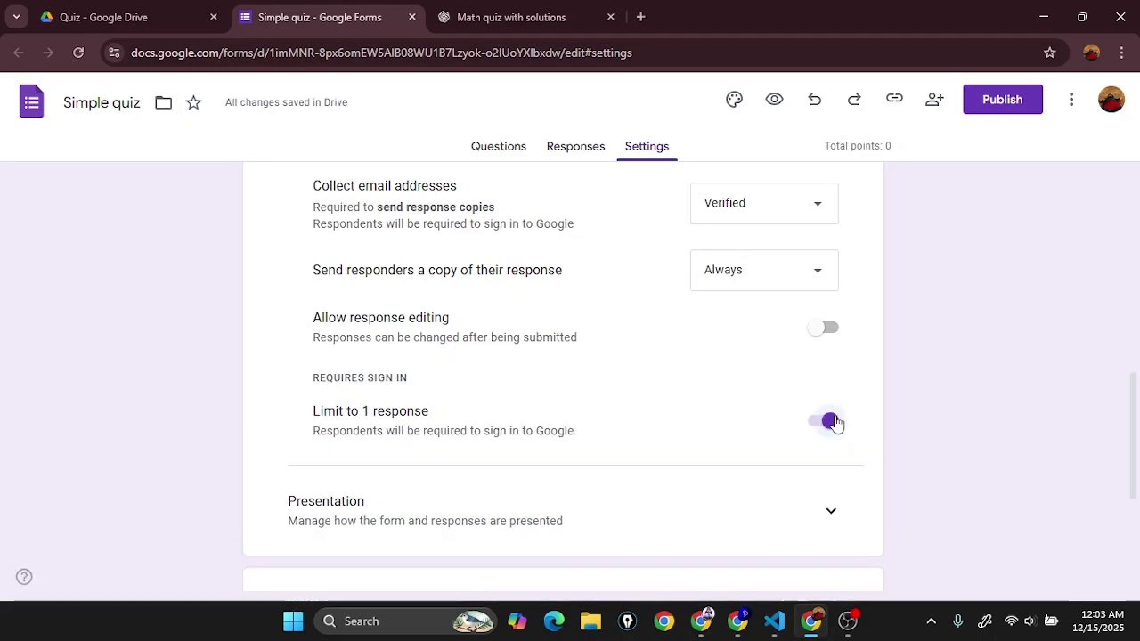
pyautogui.scroll(-2, 837, 431)
pyautogui.click(826, 364)
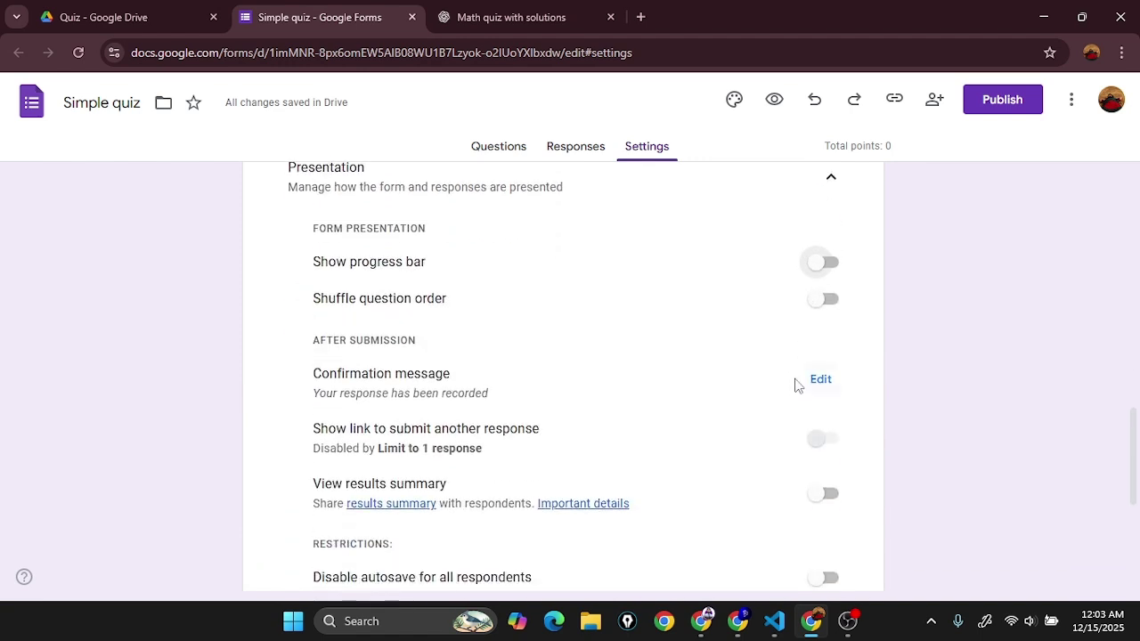
pyautogui.scroll(-1, 679, 359)
pyautogui.scroll(2, 534, 392)
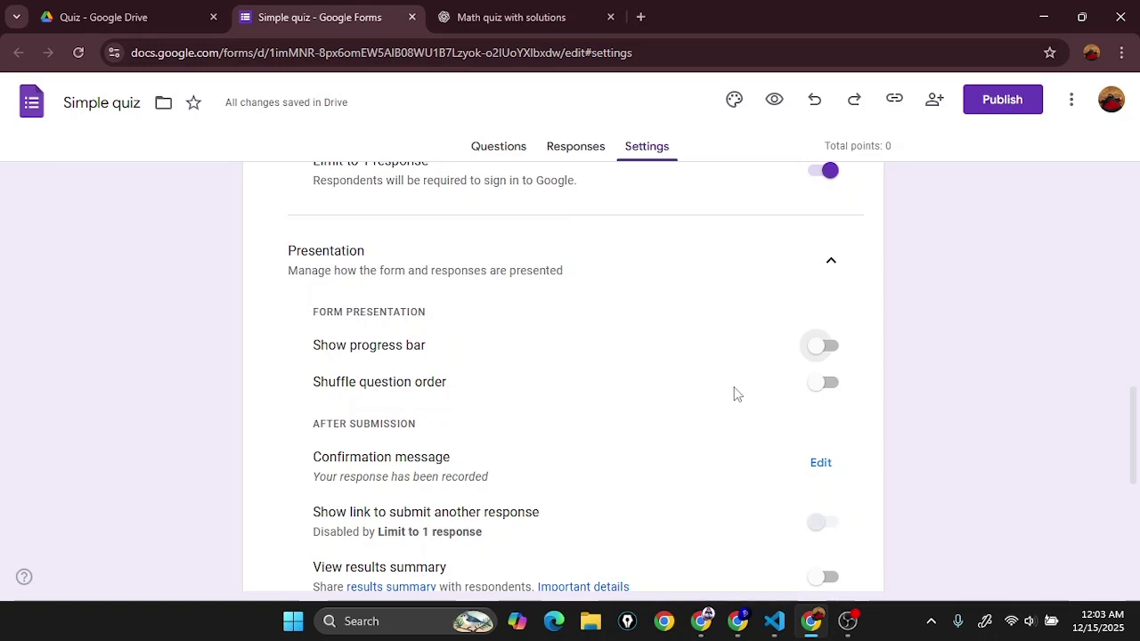
pyautogui.click(818, 388)
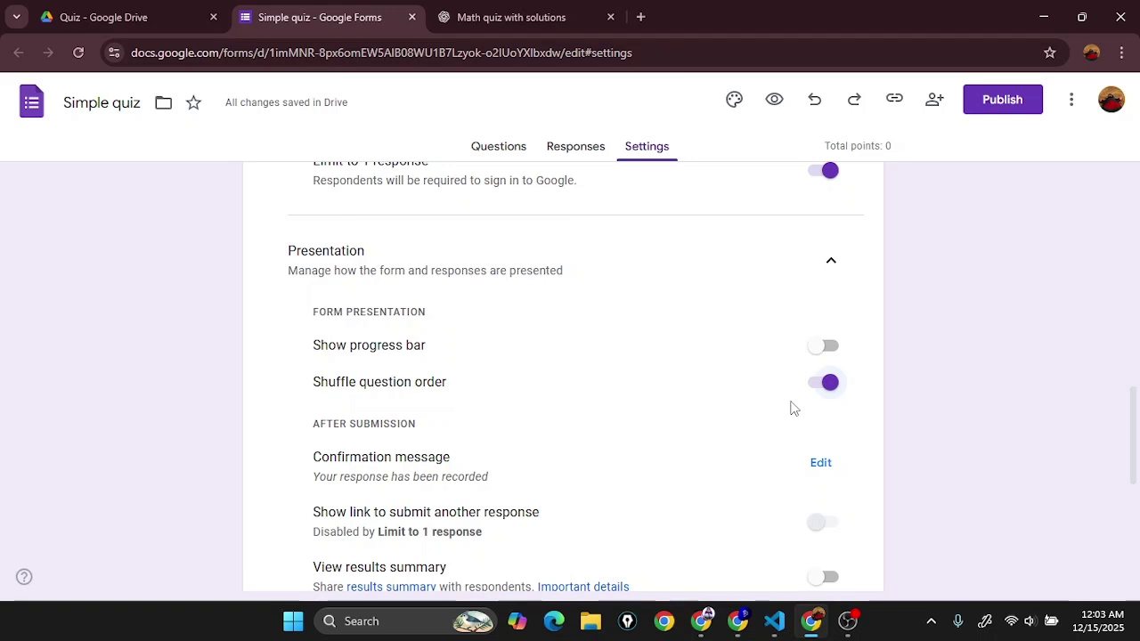
pyautogui.scroll(-1, 784, 406)
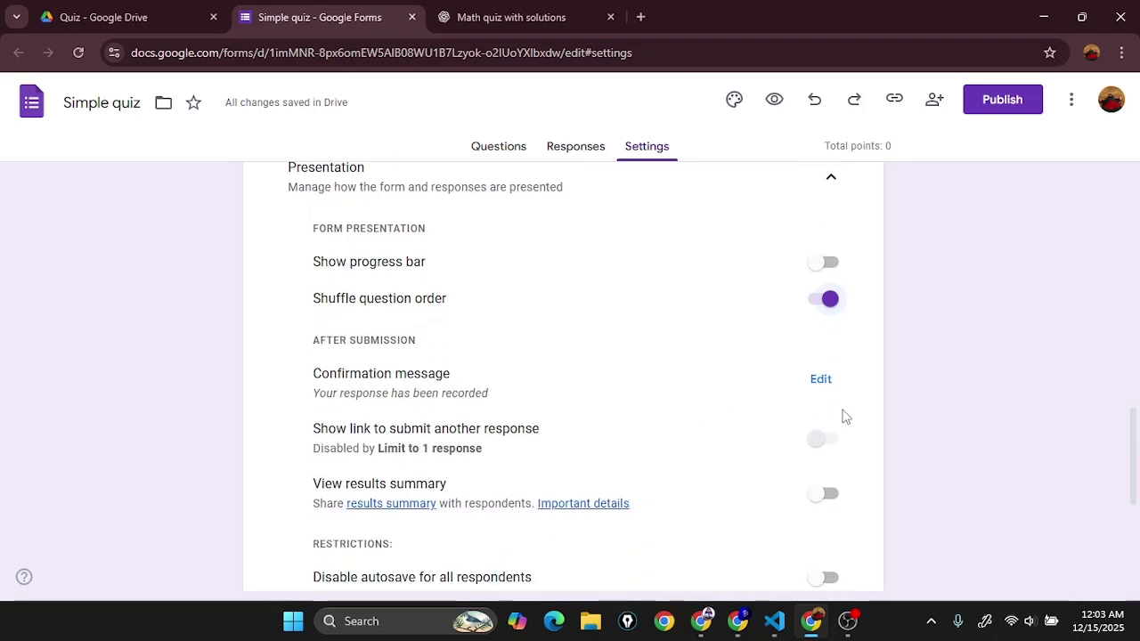
pyautogui.scroll(-1, 840, 403)
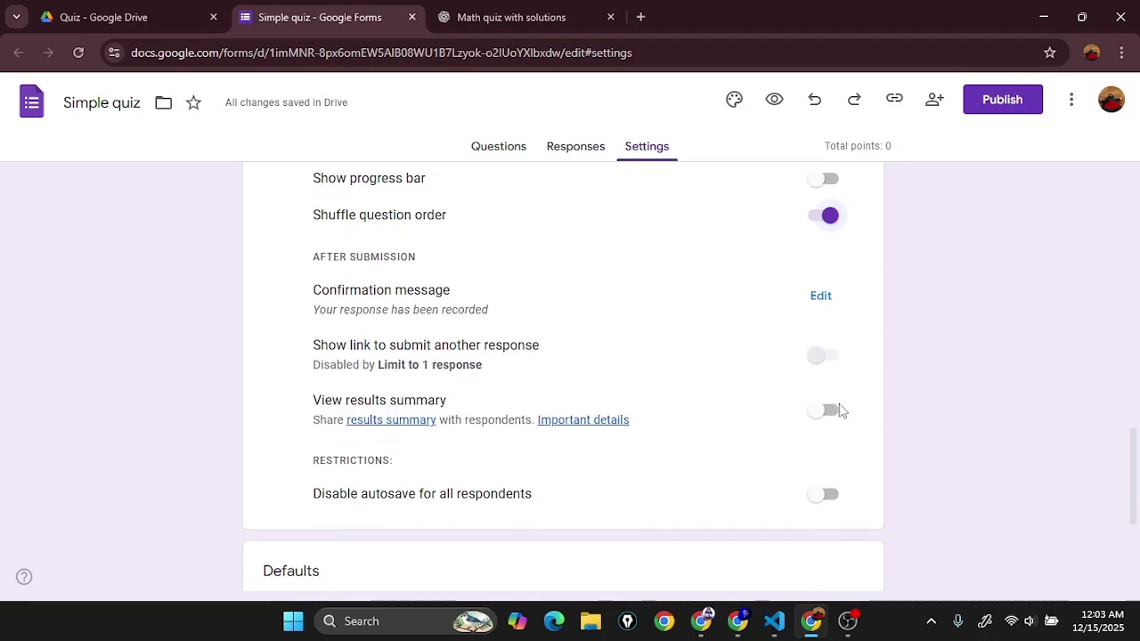
# Step: Start editing the confirmation message, then cancel so it stays unchanged
pyautogui.click(820, 296)
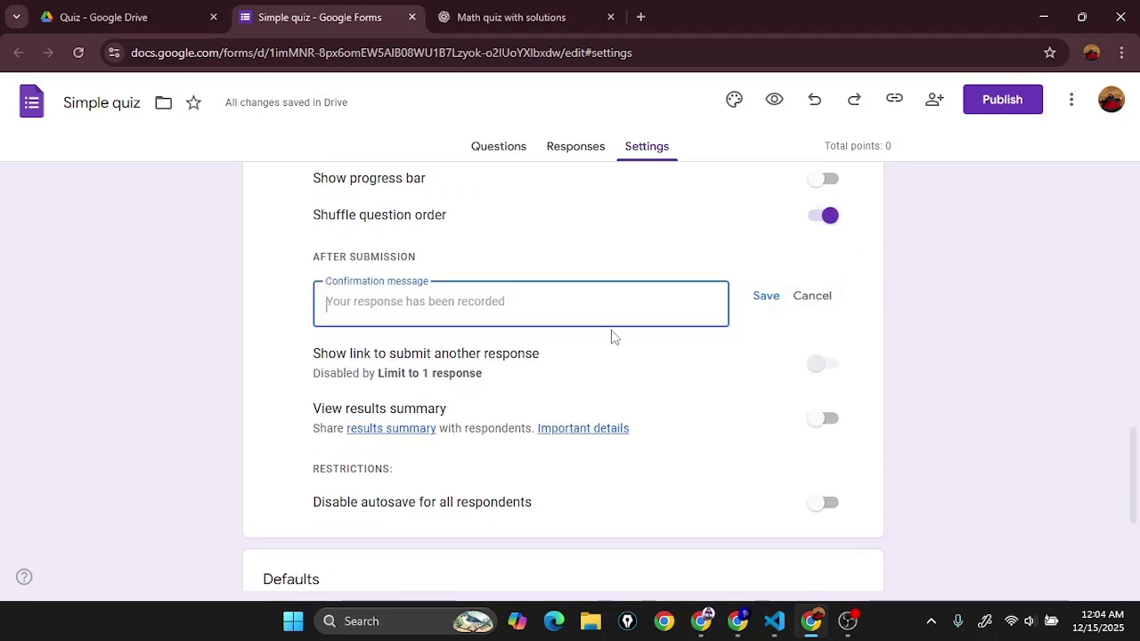
pyautogui.click(816, 297)
pyautogui.scroll(-1, 633, 368)
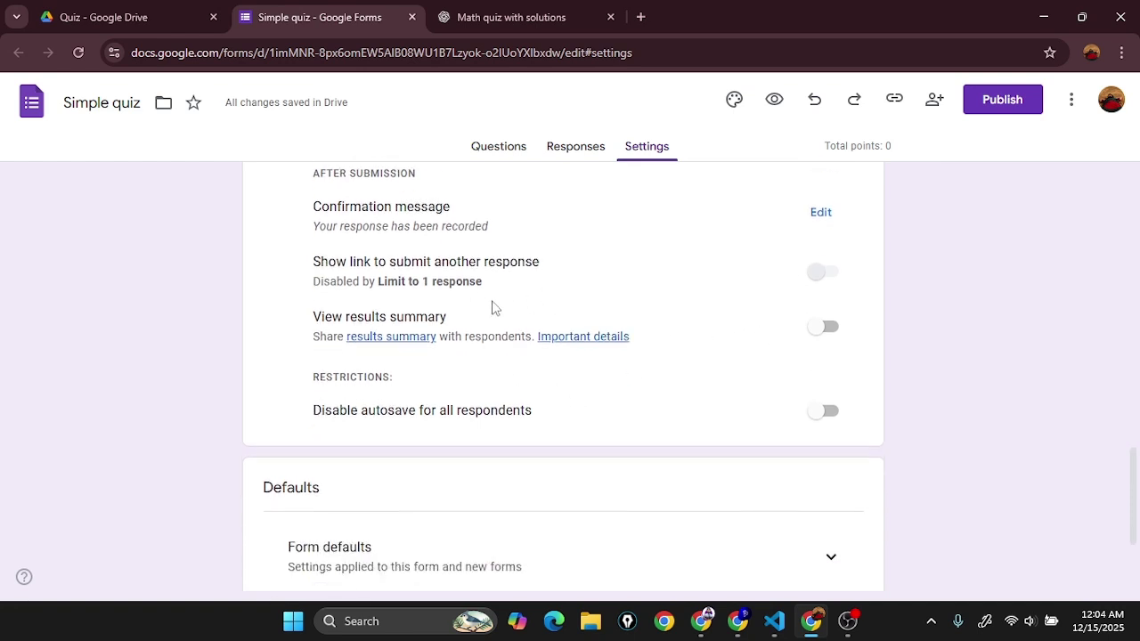
pyautogui.scroll(-1, 466, 401)
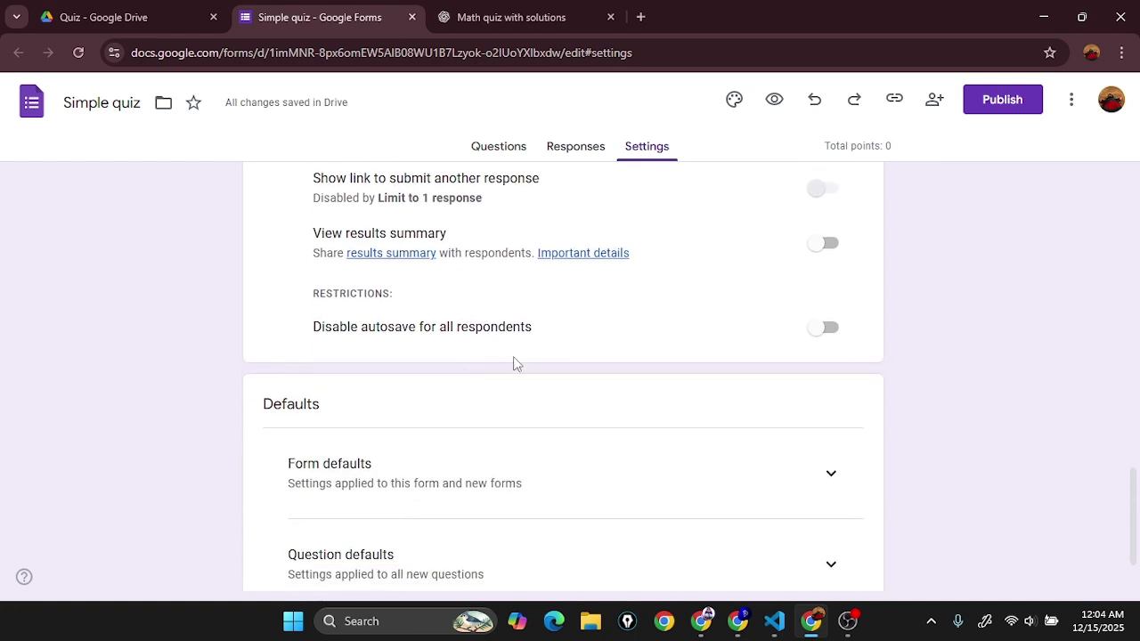
pyautogui.scroll(1, 433, 287)
pyautogui.scroll(-2, 561, 475)
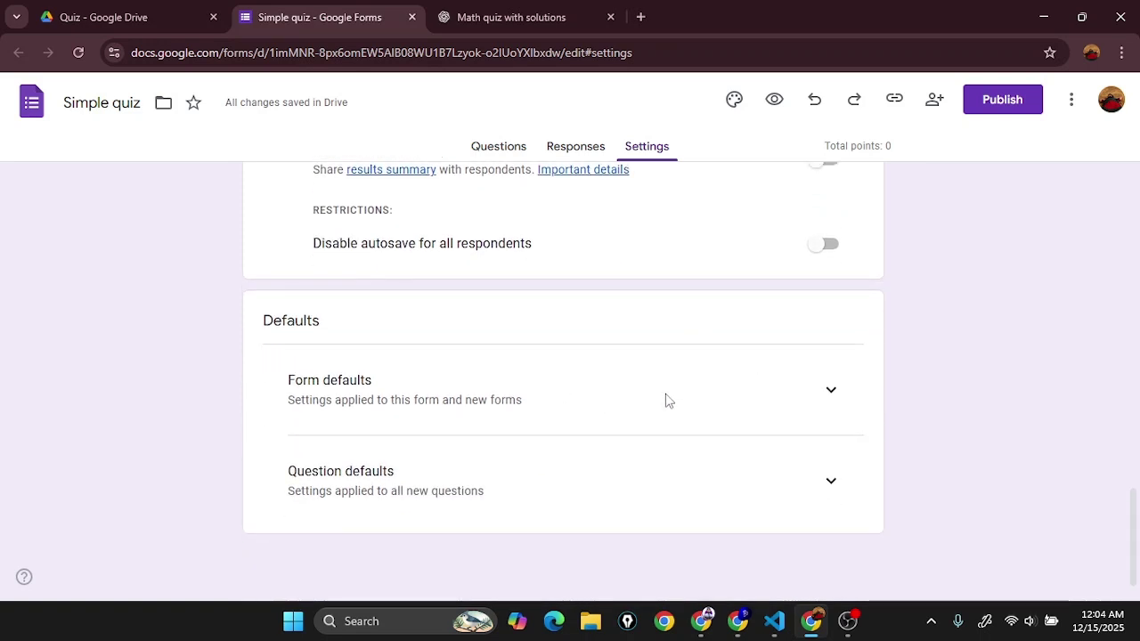
# Step: Set Form defaults to collect Verified email addresses by default, then return to the questions
pyautogui.click(831, 392)
pyautogui.scroll(-1, 496, 359)
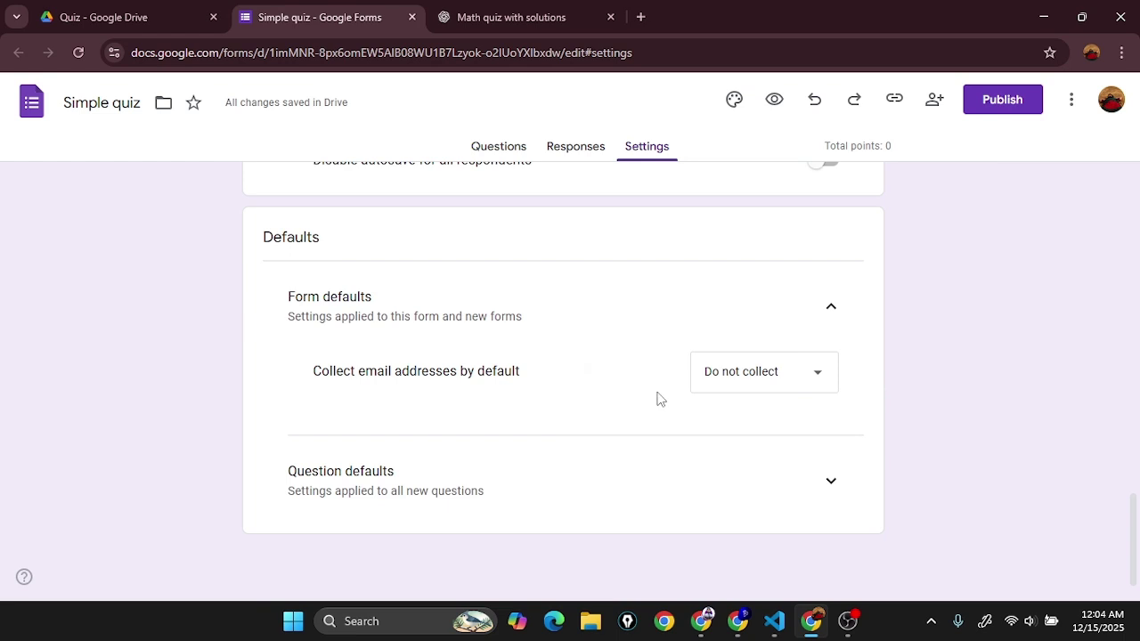
pyautogui.click(755, 391)
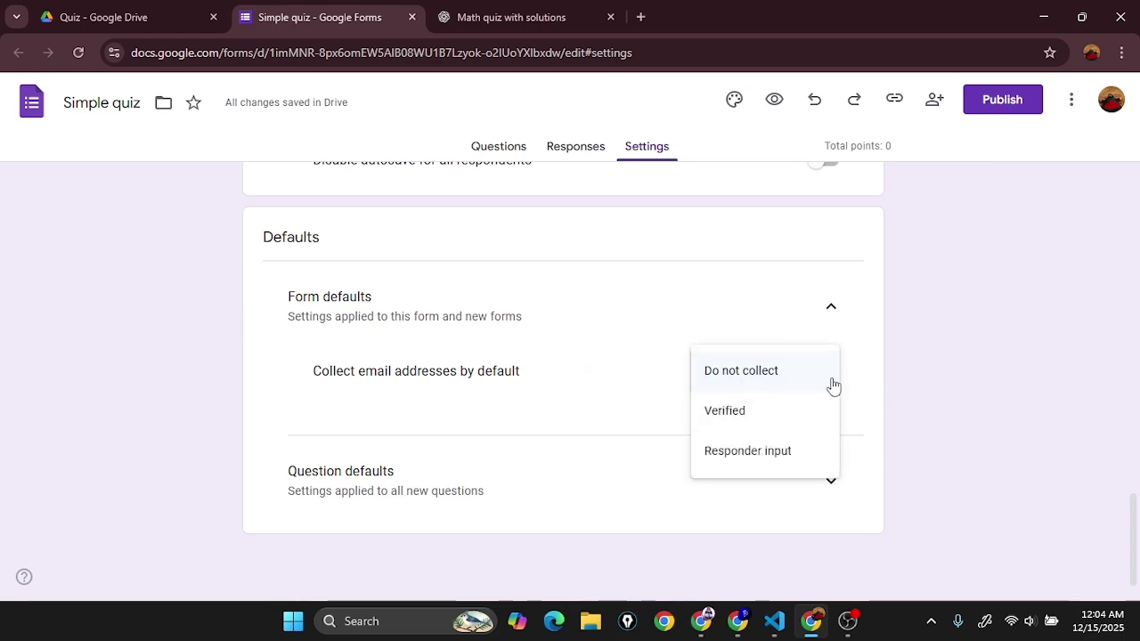
pyautogui.click(790, 413)
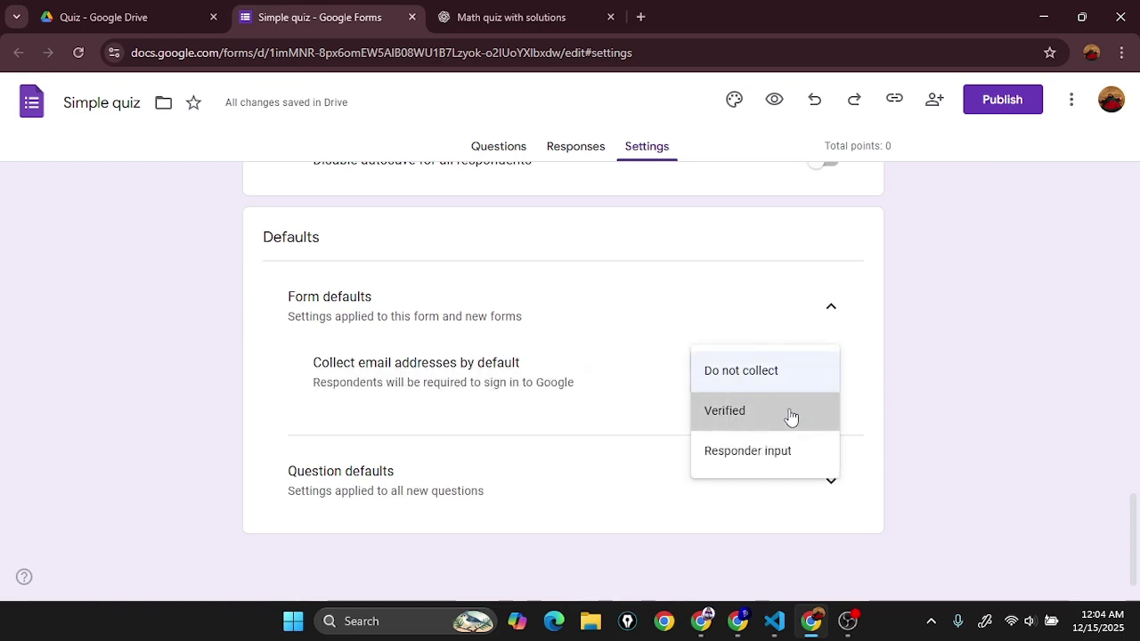
pyautogui.click(824, 483)
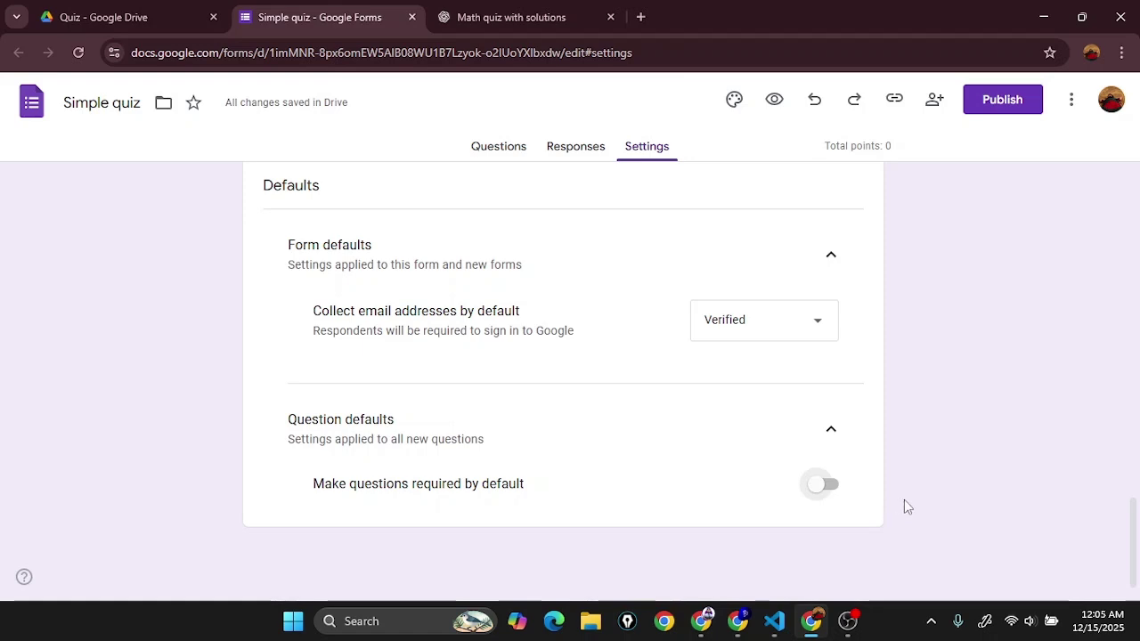
pyautogui.scroll(10, 891, 502)
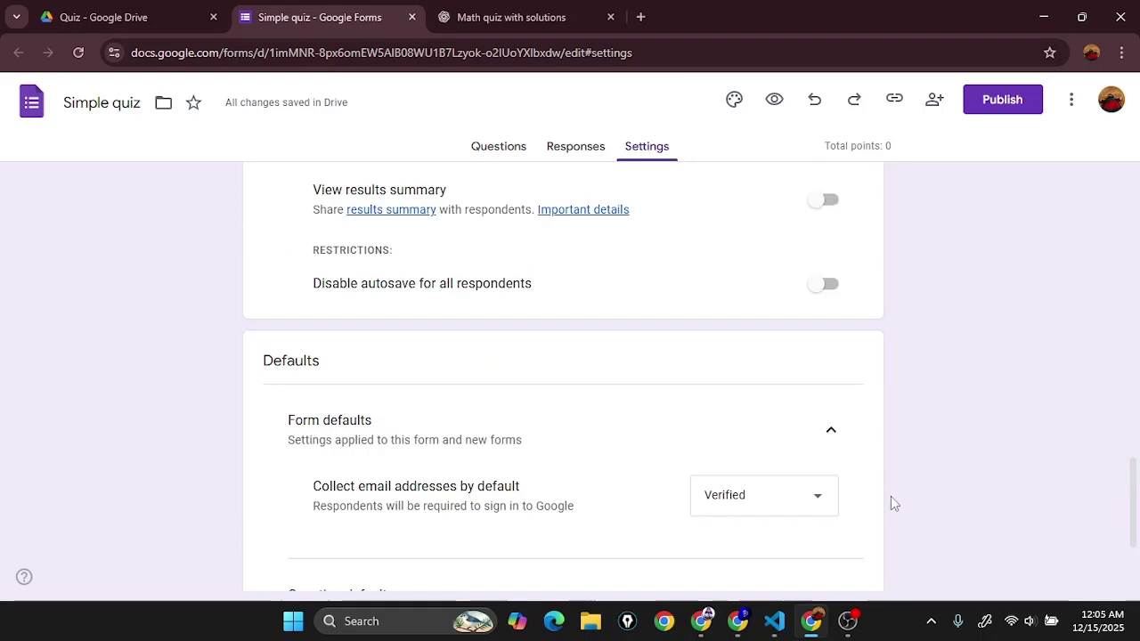
pyautogui.scroll(5, 917, 426)
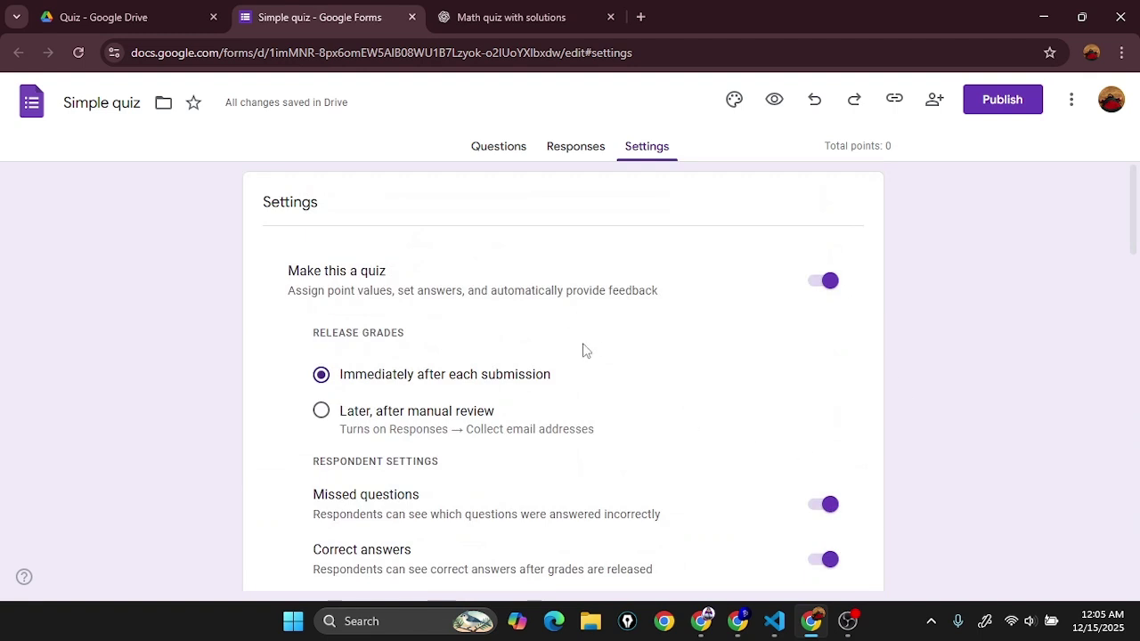
pyautogui.click(510, 149)
# Step: Give question 1 a value of 1 point and mark B) 54 as correct, checked against ChatGPT
pyautogui.scroll(2, 486, 427)
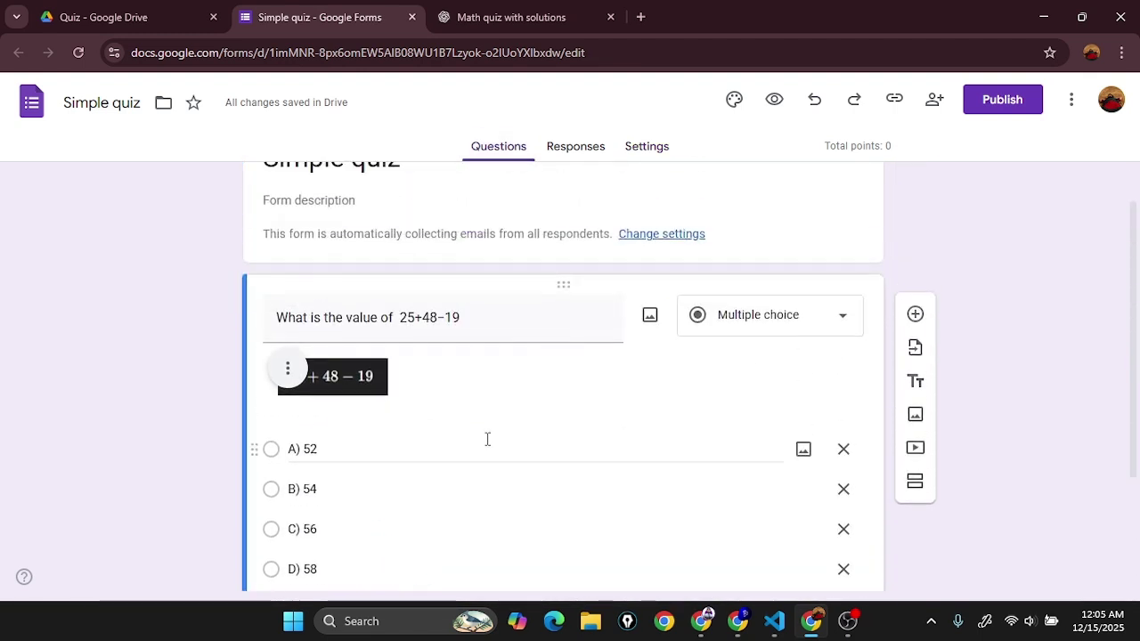
pyautogui.click(660, 152)
pyautogui.click(502, 150)
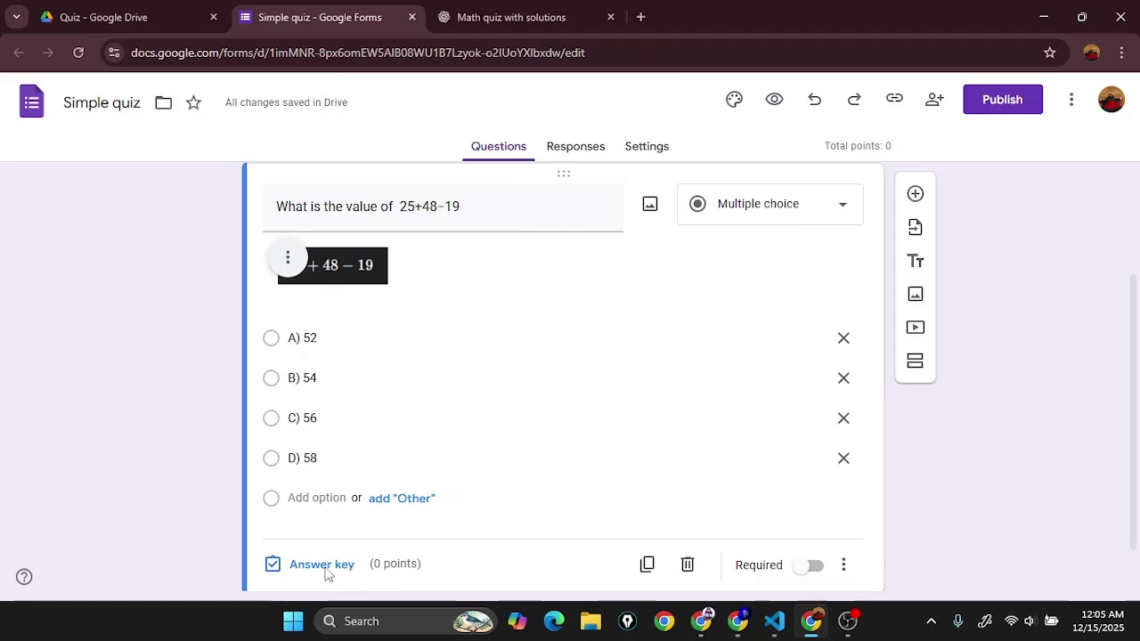
pyautogui.scroll(1, 547, 422)
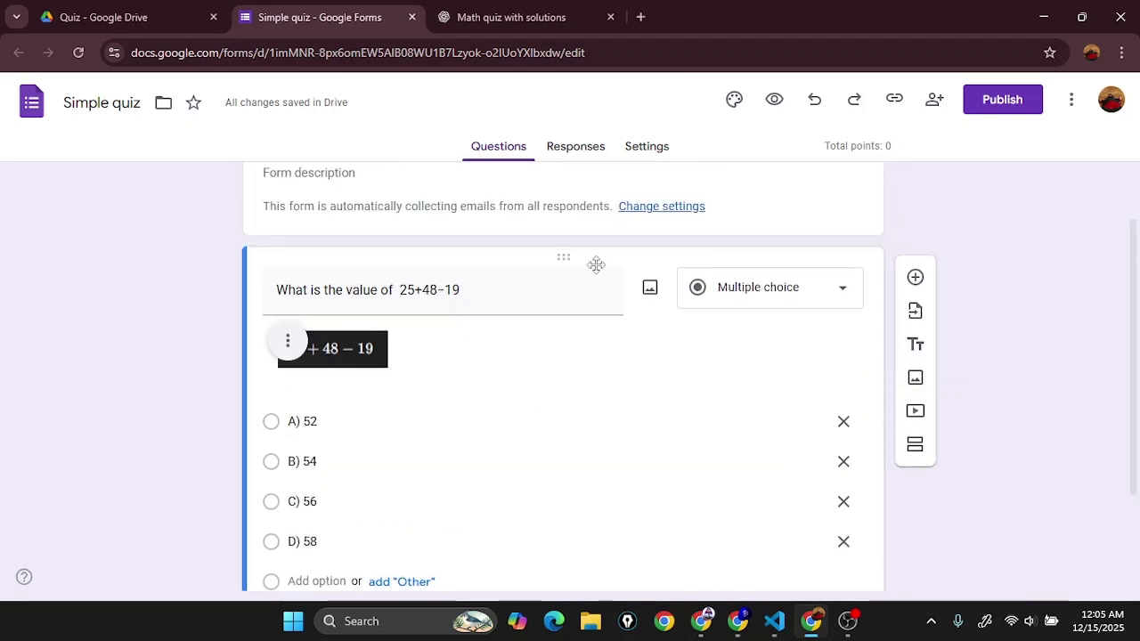
pyautogui.scroll(-2, 530, 409)
pyautogui.click(313, 507)
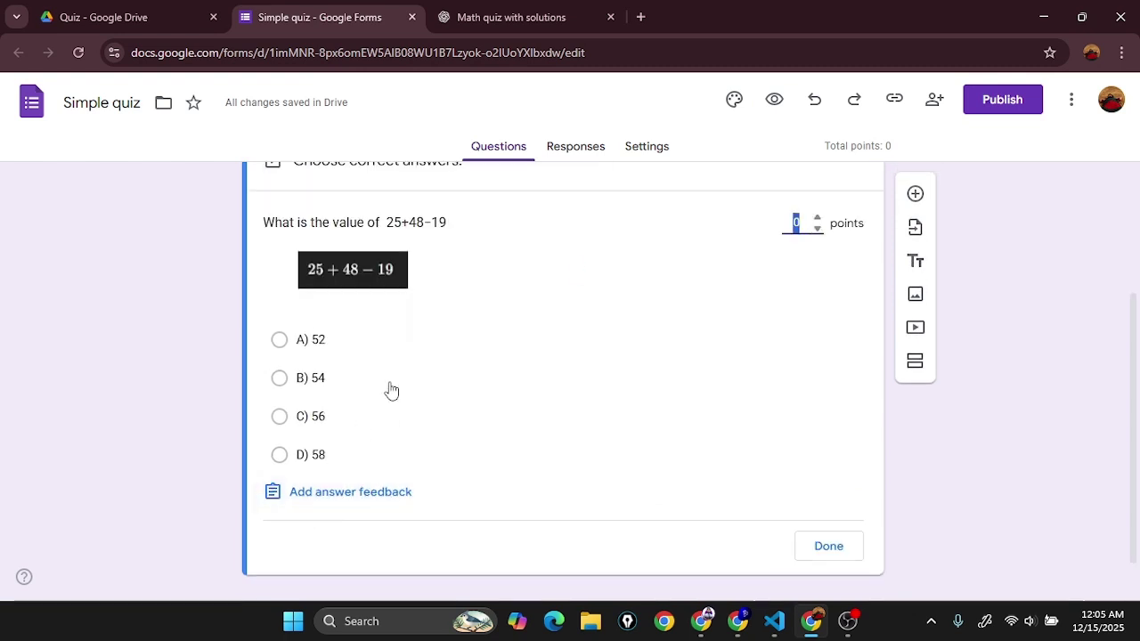
pyautogui.scroll(1, 649, 305)
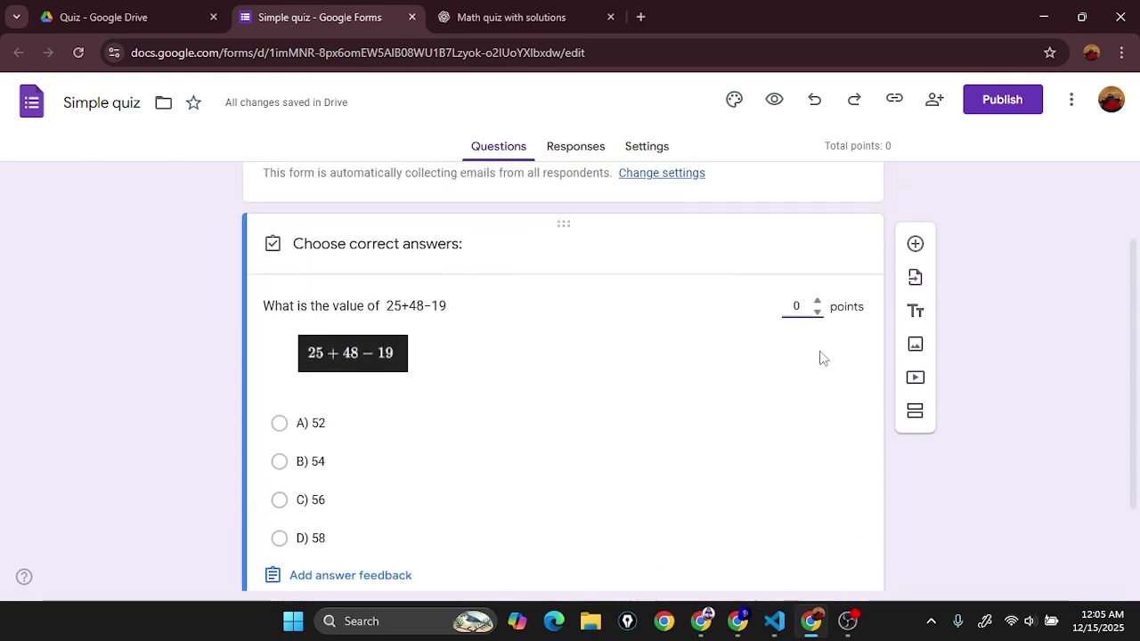
pyautogui.write('1')
pyautogui.scroll(-1, 550, 370)
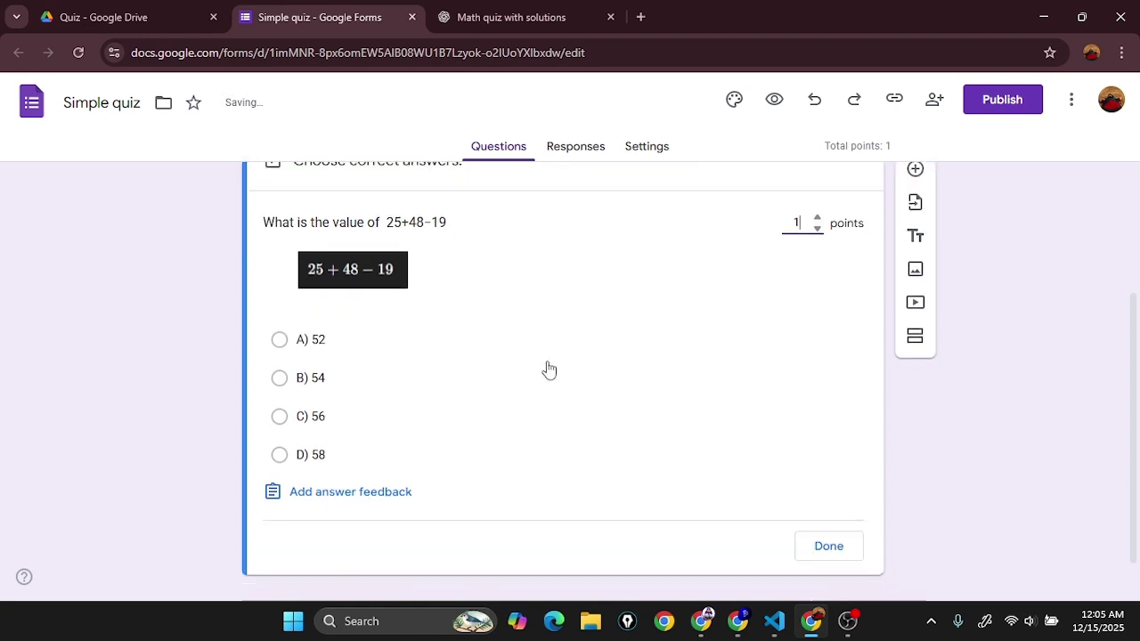
pyautogui.scroll(-1, 579, 481)
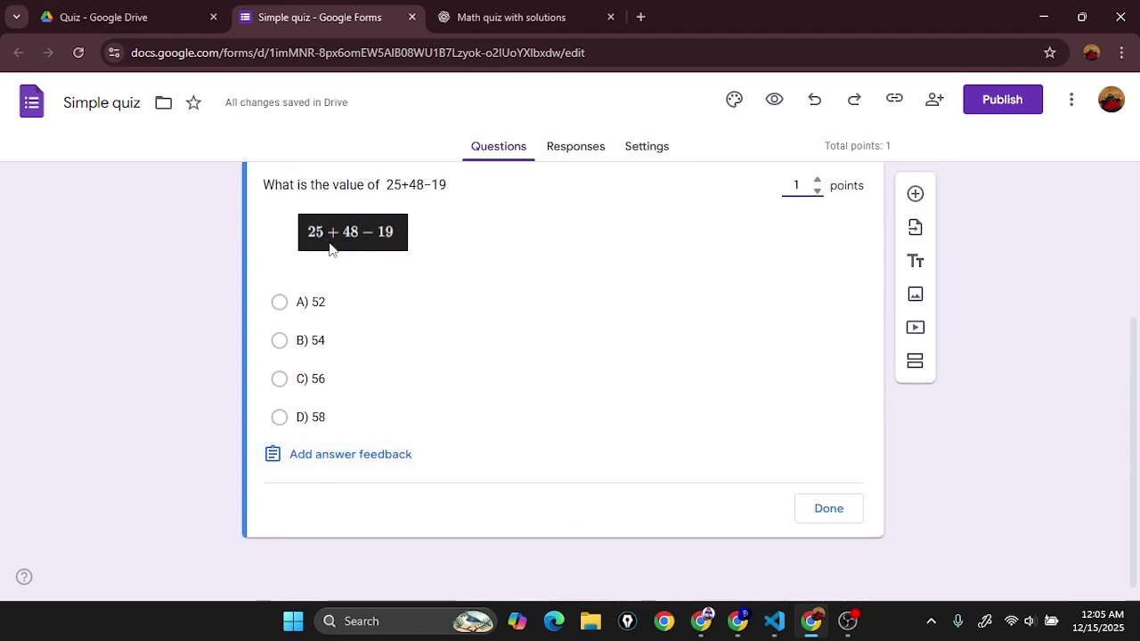
pyautogui.click(488, 9)
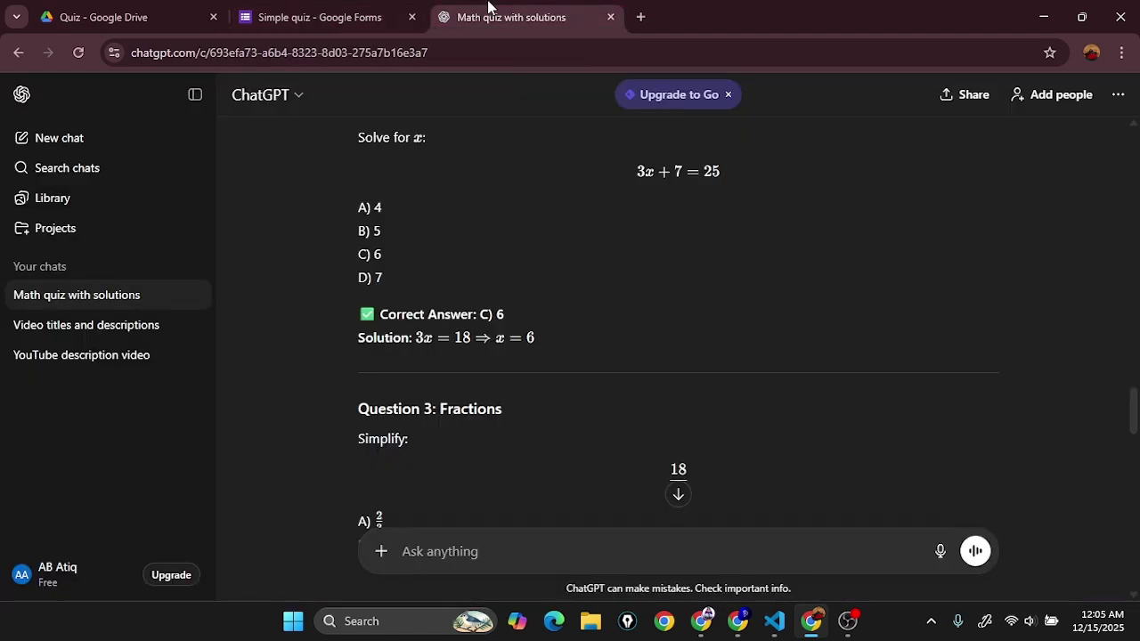
pyautogui.scroll(5, 615, 311)
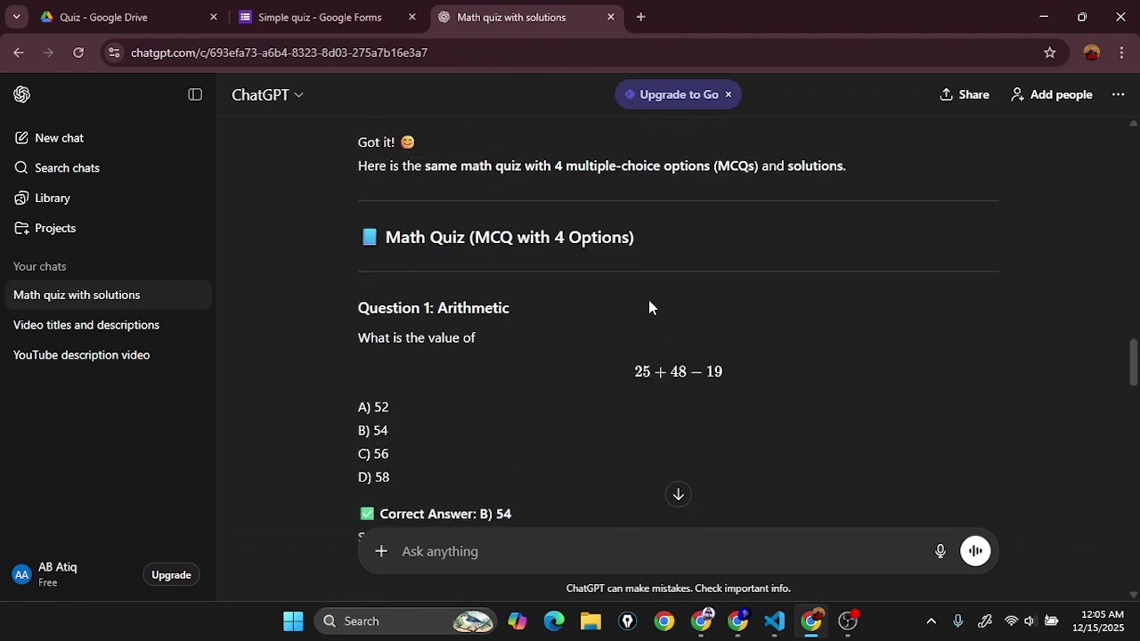
pyautogui.scroll(-1, 643, 315)
pyautogui.moveTo(479, 431); pyautogui.dragTo(536, 438)
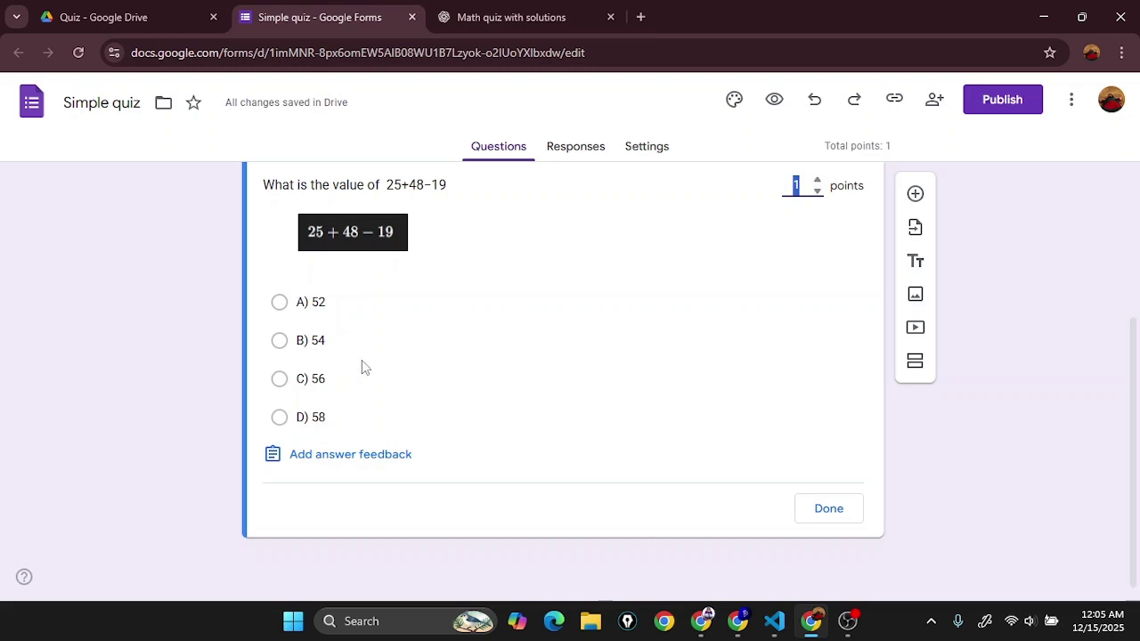
pyautogui.click(324, 341)
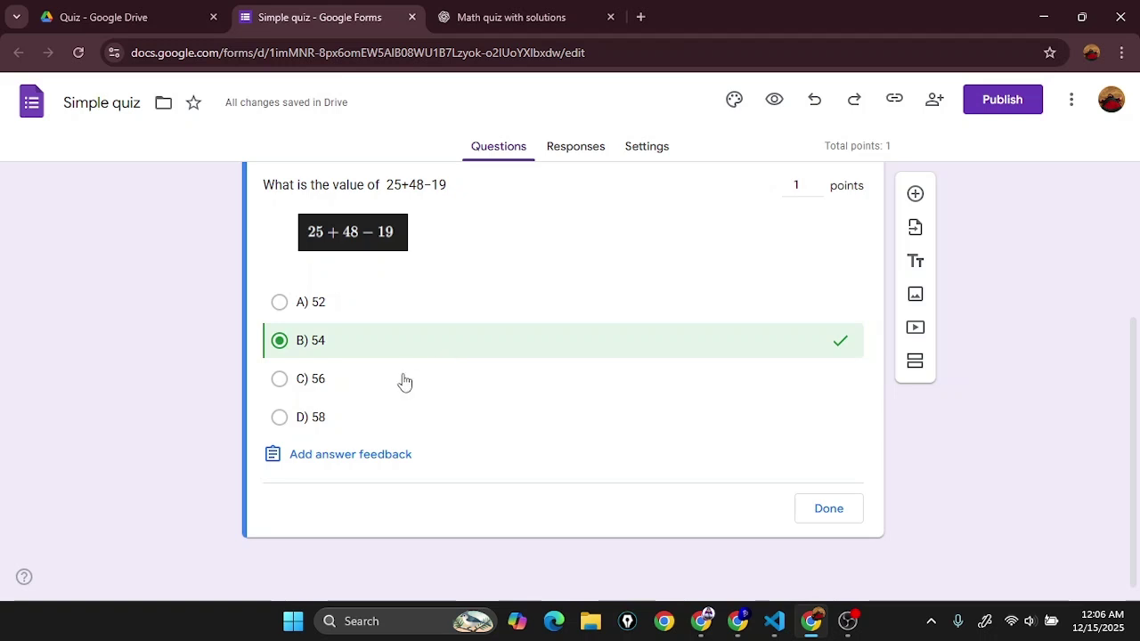
pyautogui.click(830, 520)
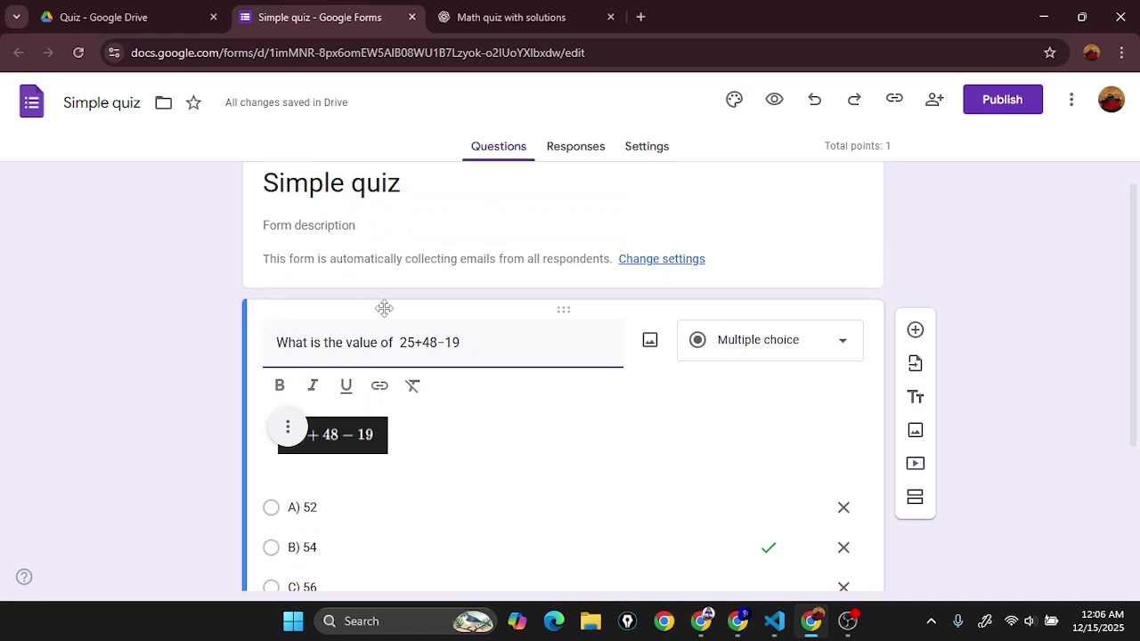
# Step: Copy the 'Solve for x: 3x+7=25' question from ChatGPT and add a second question
pyautogui.scroll(-3, 567, 446)
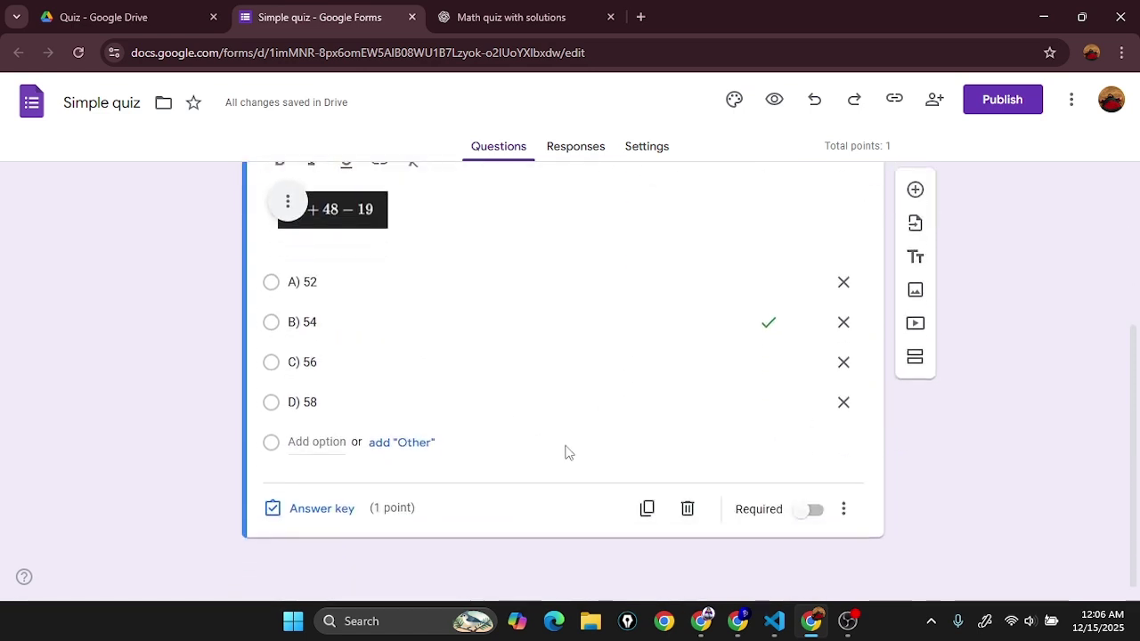
pyautogui.scroll(3, 601, 506)
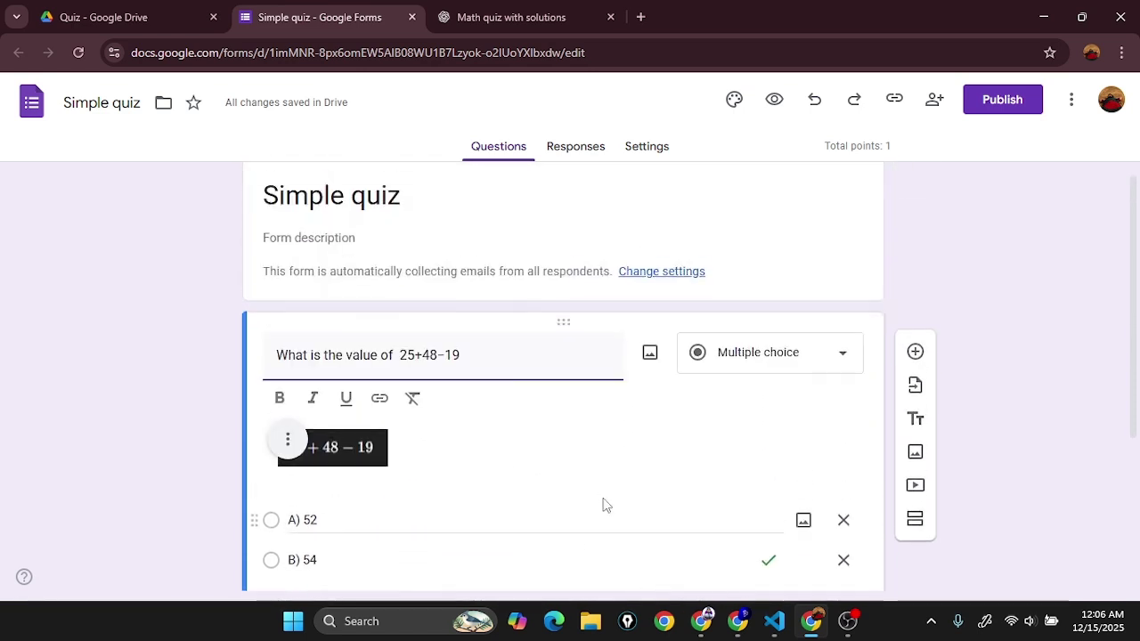
pyautogui.click(511, 17)
pyautogui.scroll(-4, 498, 334)
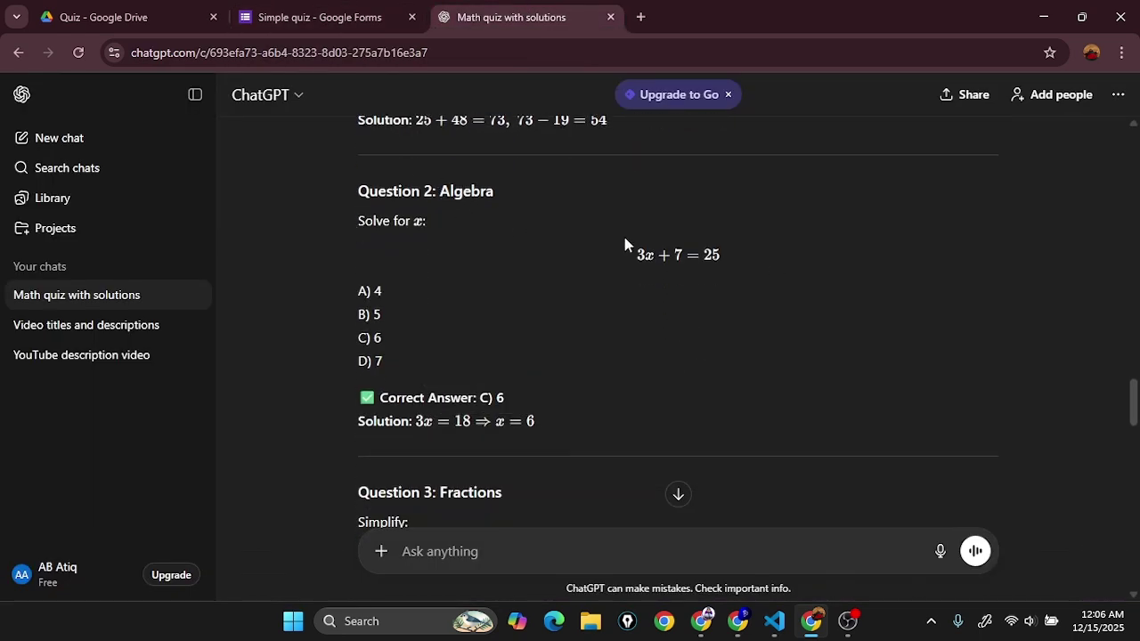
pyautogui.moveTo(625, 244); pyautogui.dragTo(740, 255)
pyautogui.click(320, 17)
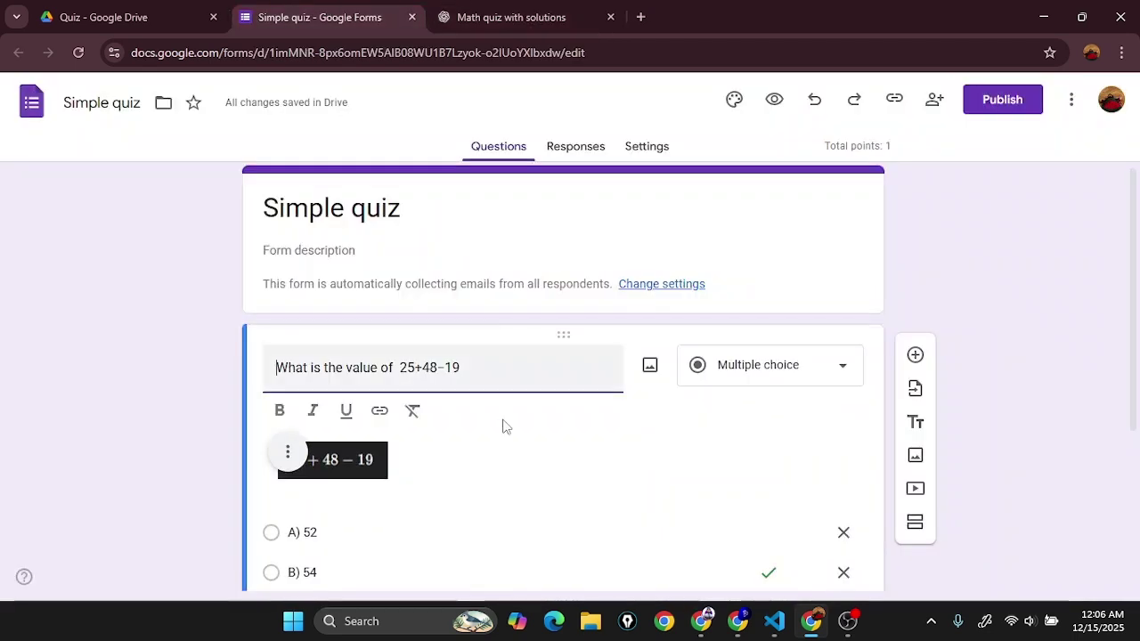
pyautogui.scroll(-3, 579, 410)
pyautogui.scroll(3, 695, 383)
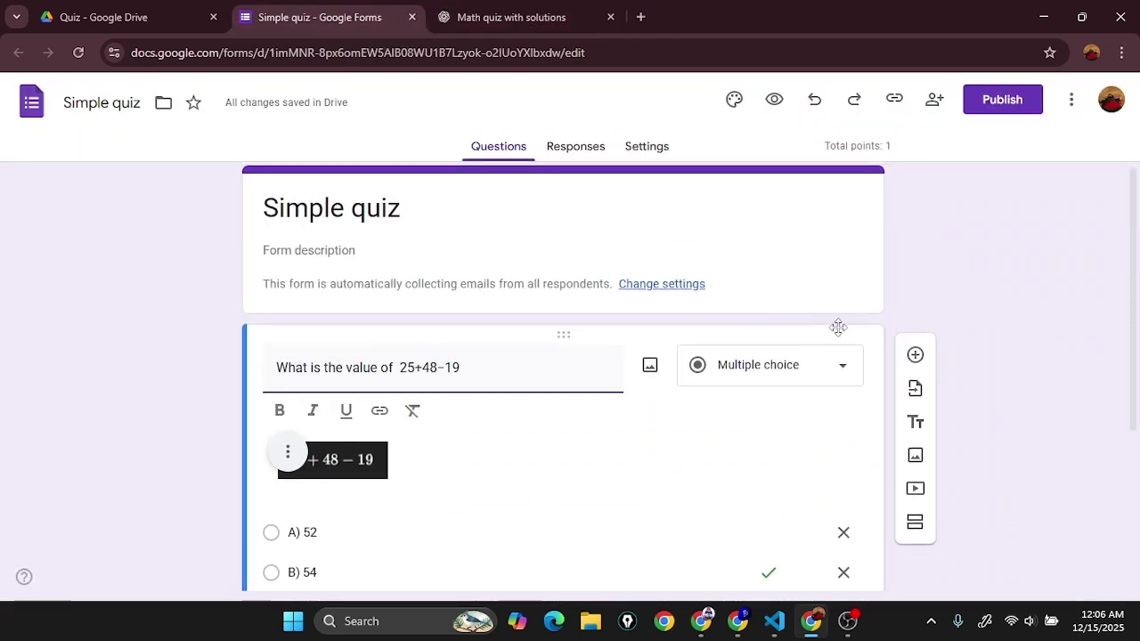
pyautogui.click(838, 327)
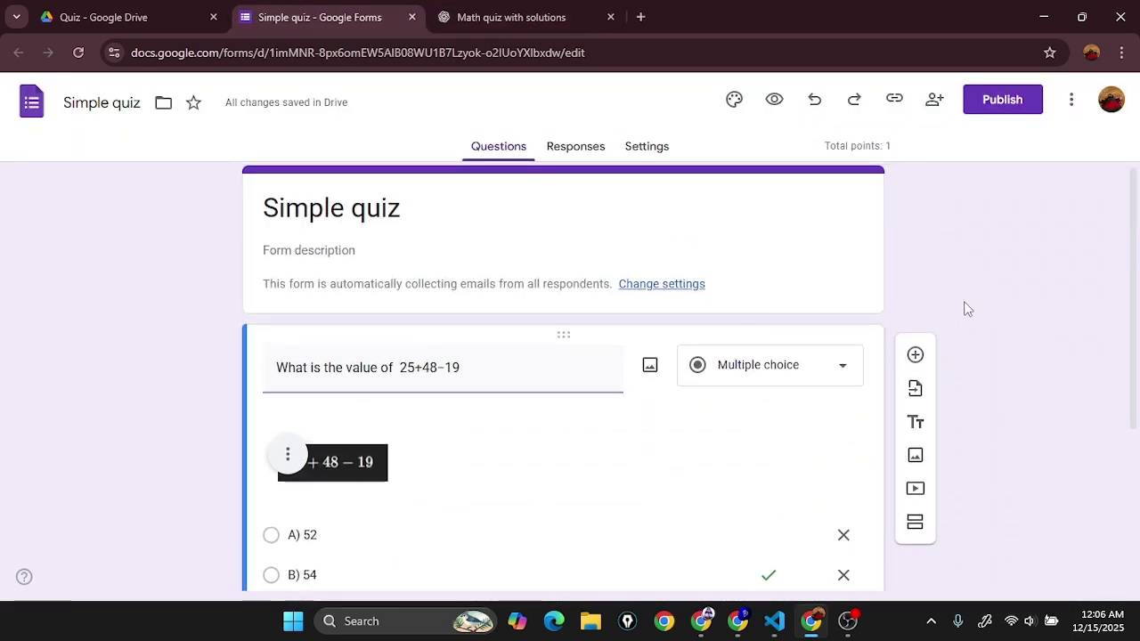
pyautogui.click(918, 361)
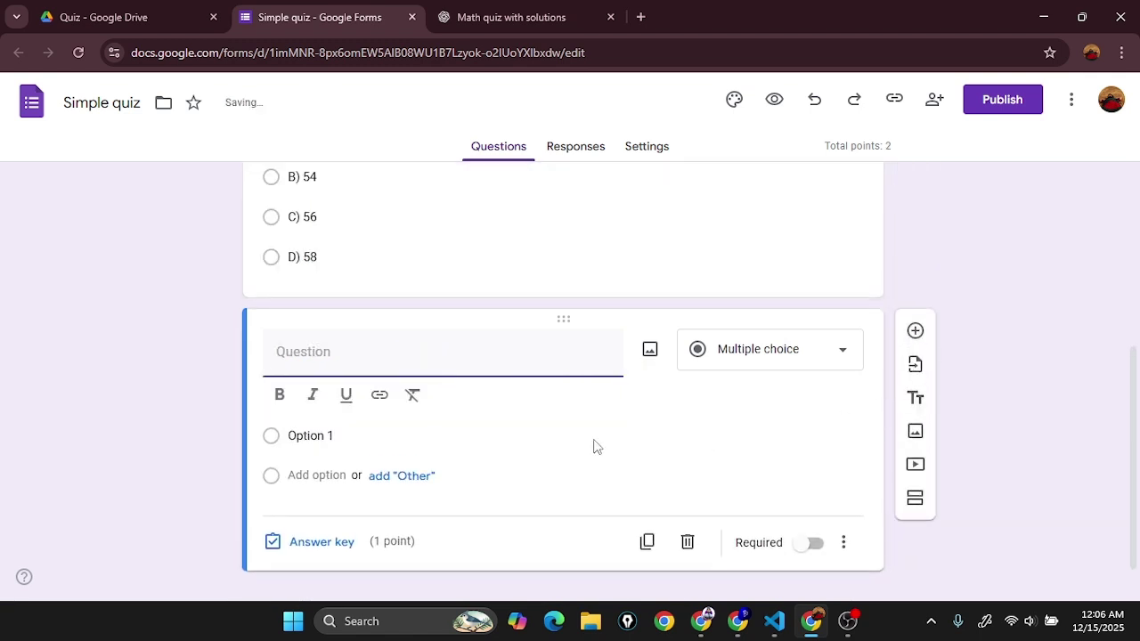
# Step: Paste 'Solve for x: 3x+7=25' as question 2 and put question 1's 25+48−19 on its own line
pyautogui.write('Solve for x:  3x+7=25')
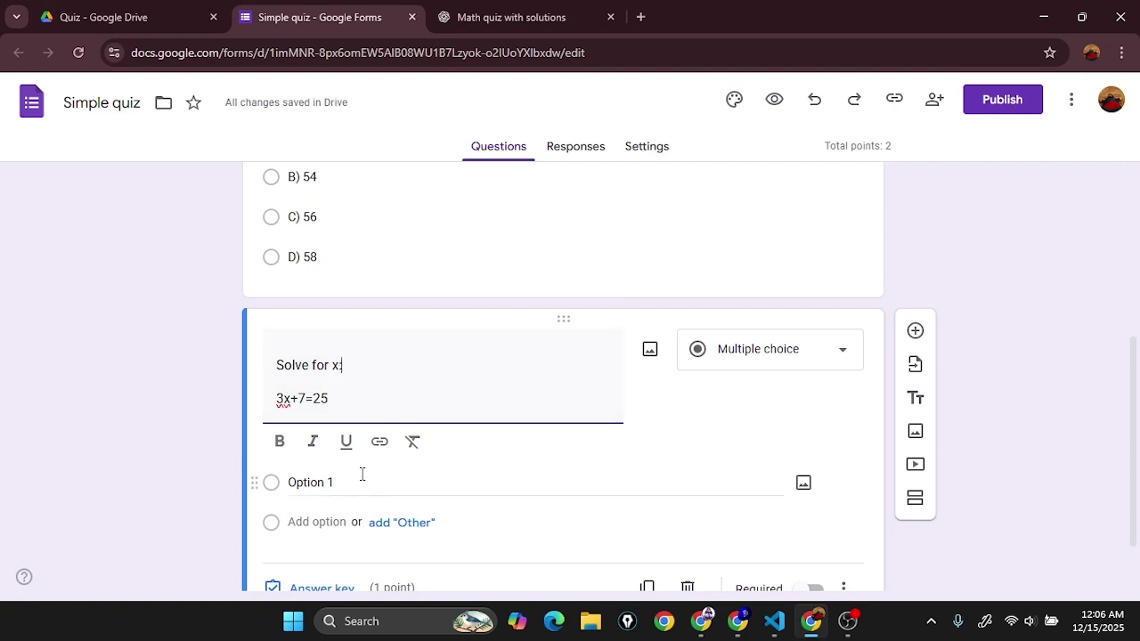
pyautogui.tripleClick(377, 400)
pyautogui.scroll(3, 400, 364)
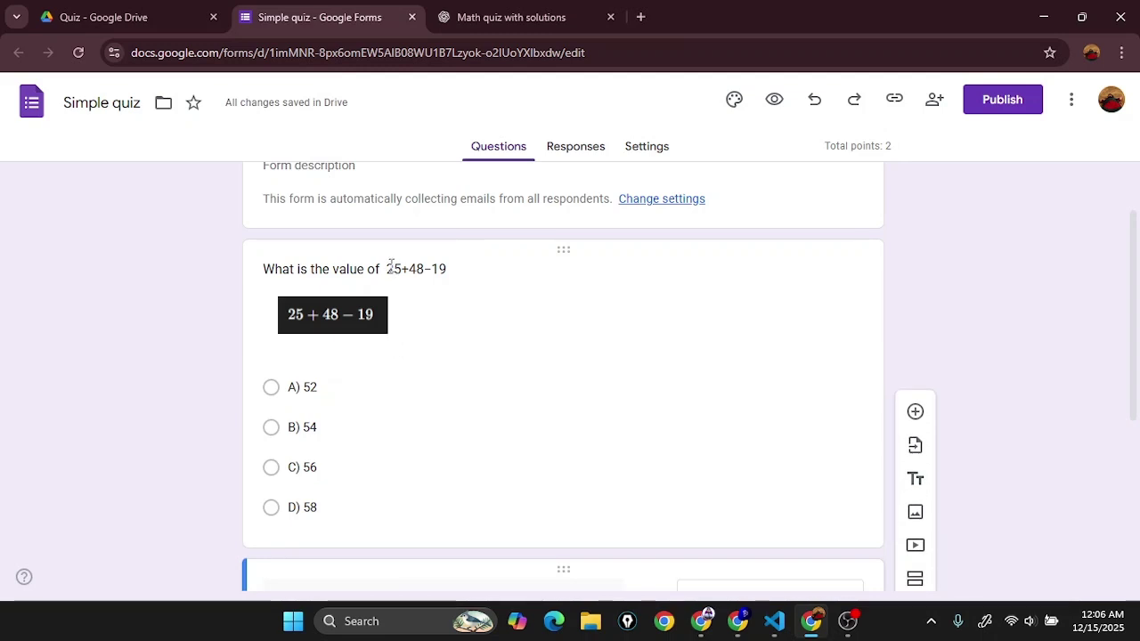
pyautogui.tripleClick(391, 266)
pyautogui.click(403, 282)
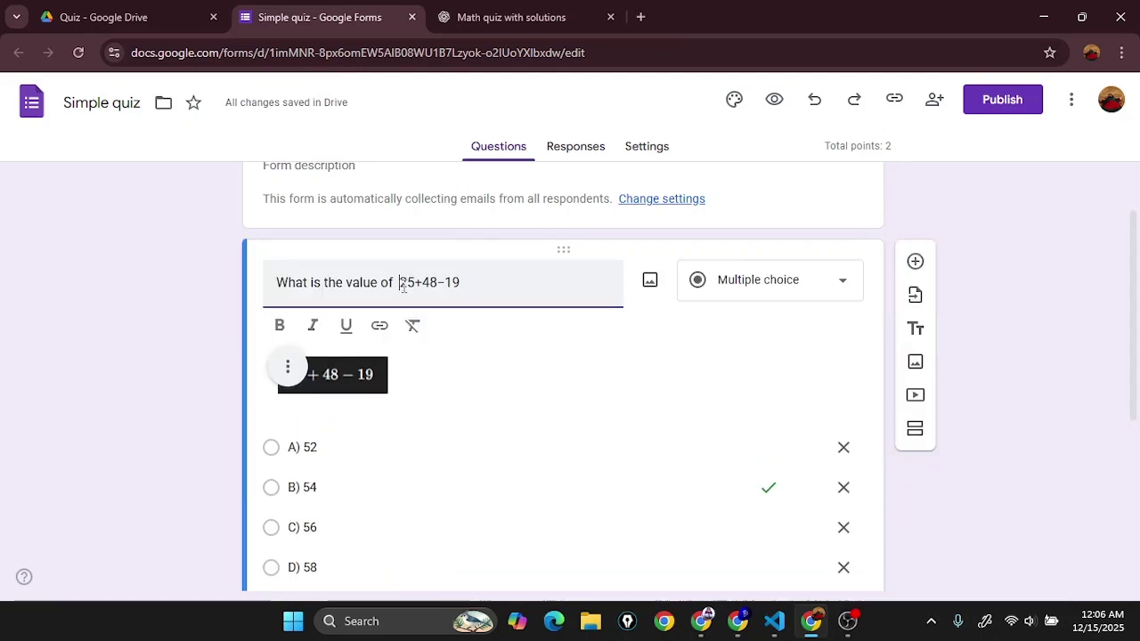
pyautogui.press('Return')
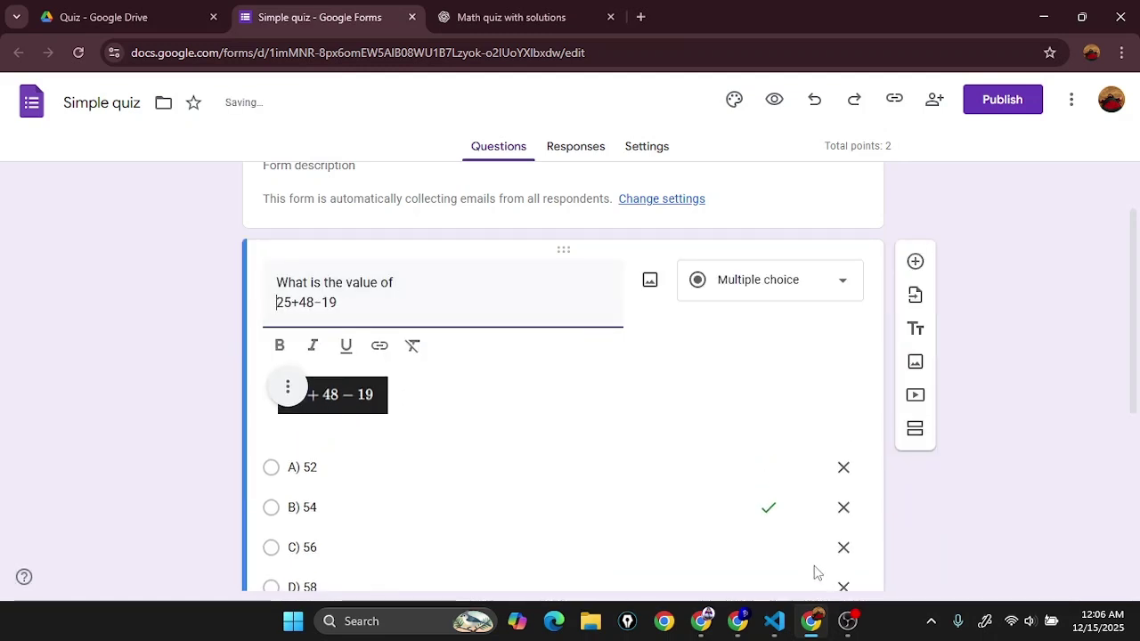
pyautogui.scroll(-2, 314, 288)
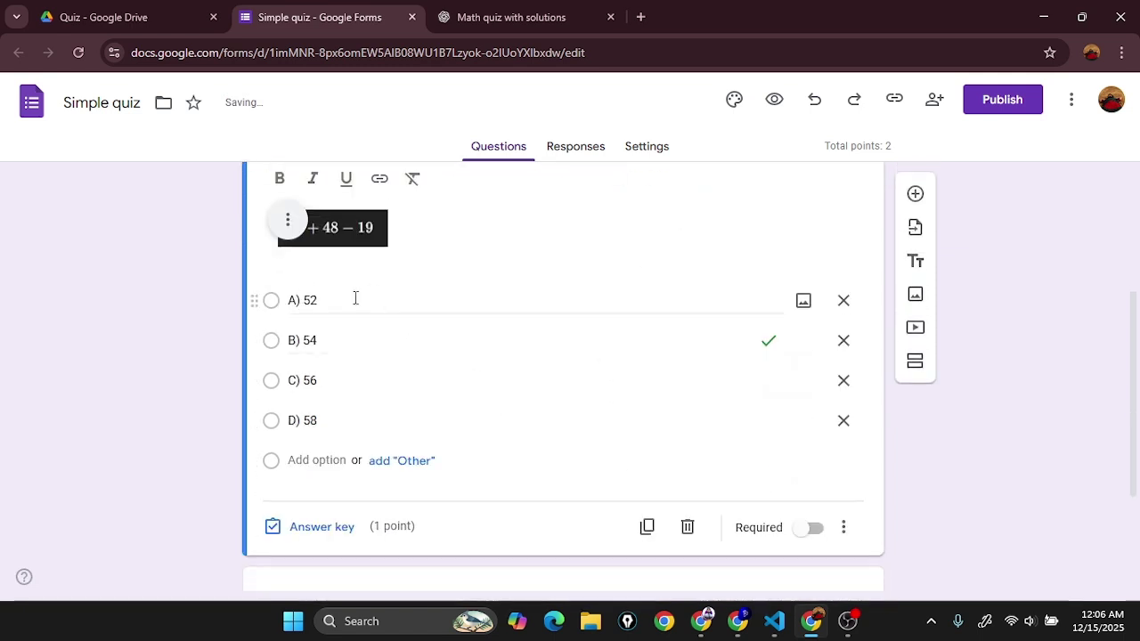
# Step: Paste the answer choices A) 4 through D) 7 from ChatGPT over Option 1
pyautogui.click(357, 300)
pyautogui.scroll(-2, 421, 353)
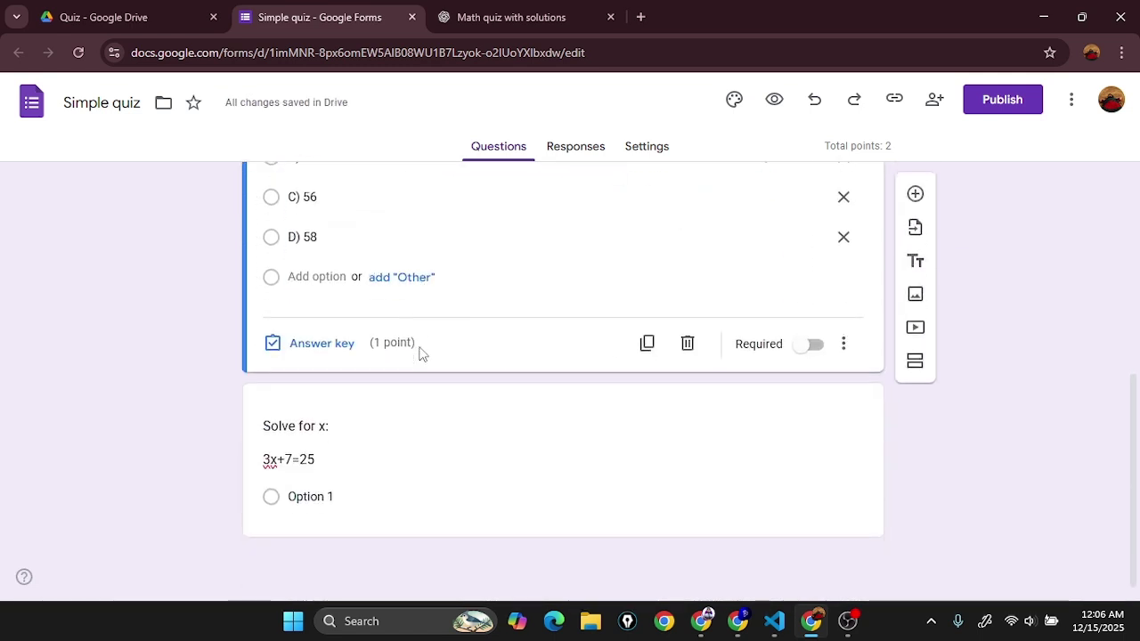
pyautogui.click(344, 433)
pyautogui.click(692, 336)
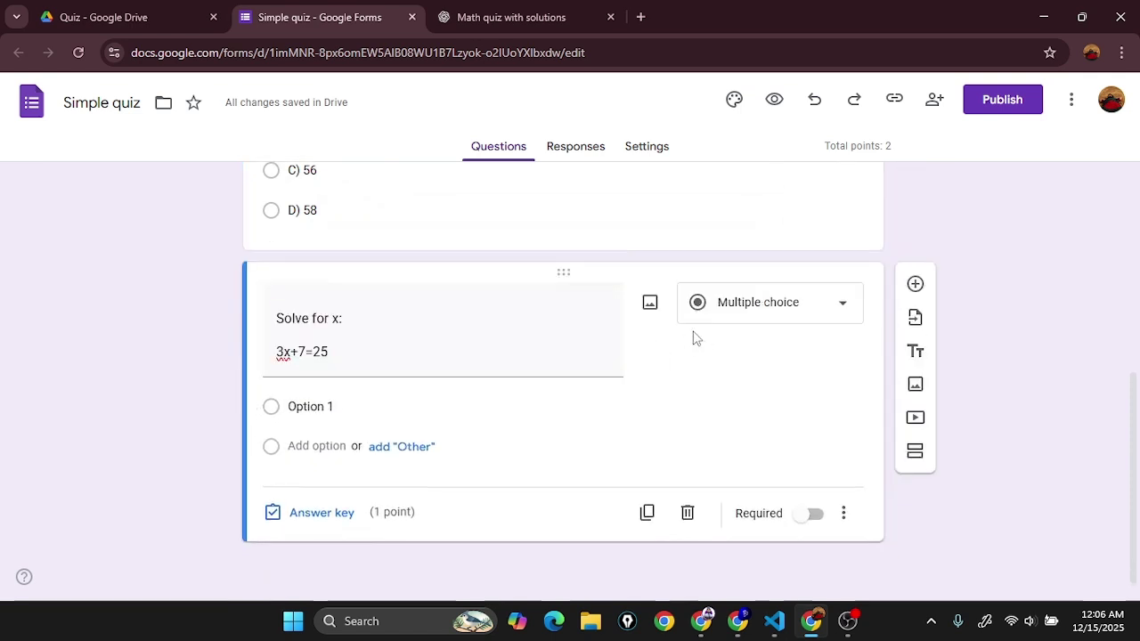
pyautogui.click(547, 10)
pyautogui.moveTo(360, 290); pyautogui.dragTo(398, 349)
pyautogui.hotkey('ctrl', 'c')
pyautogui.click(288, 11)
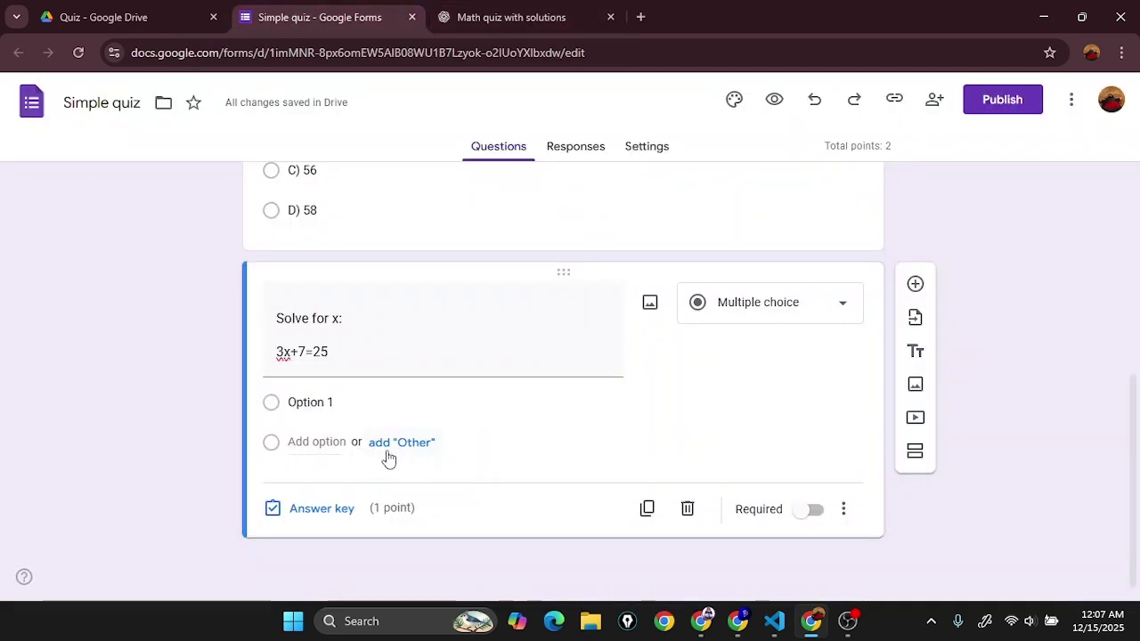
pyautogui.click(341, 405)
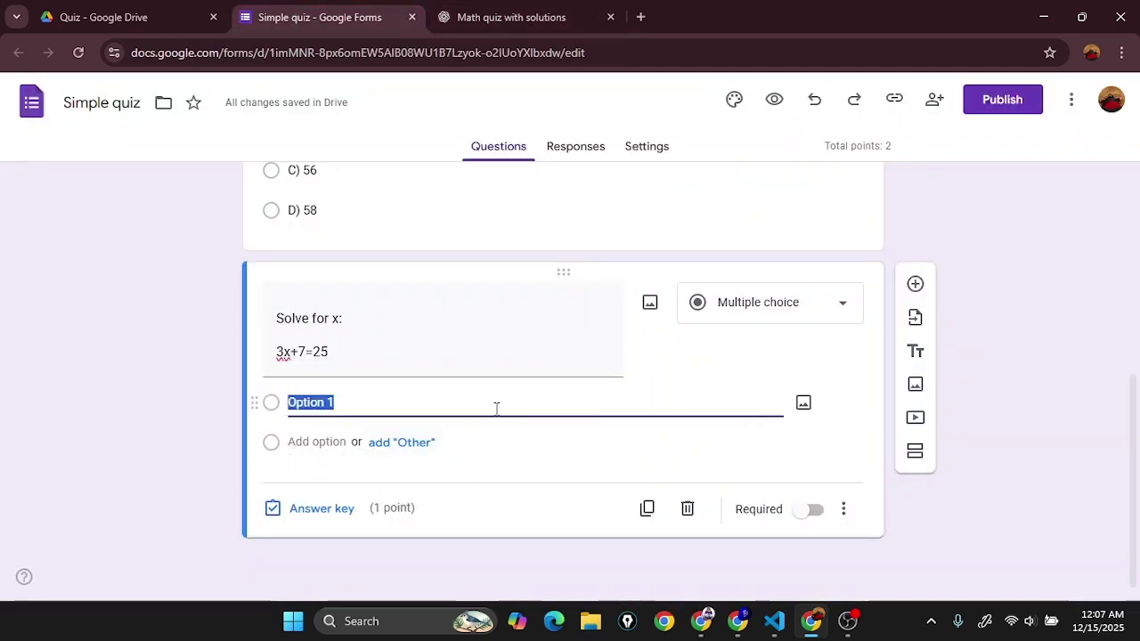
pyautogui.hotkey('ctrl', 'v')
# Step: Remove the pasted A) 4, B) 5 and C) 6 options from the Solve for x question
pyautogui.click(362, 528)
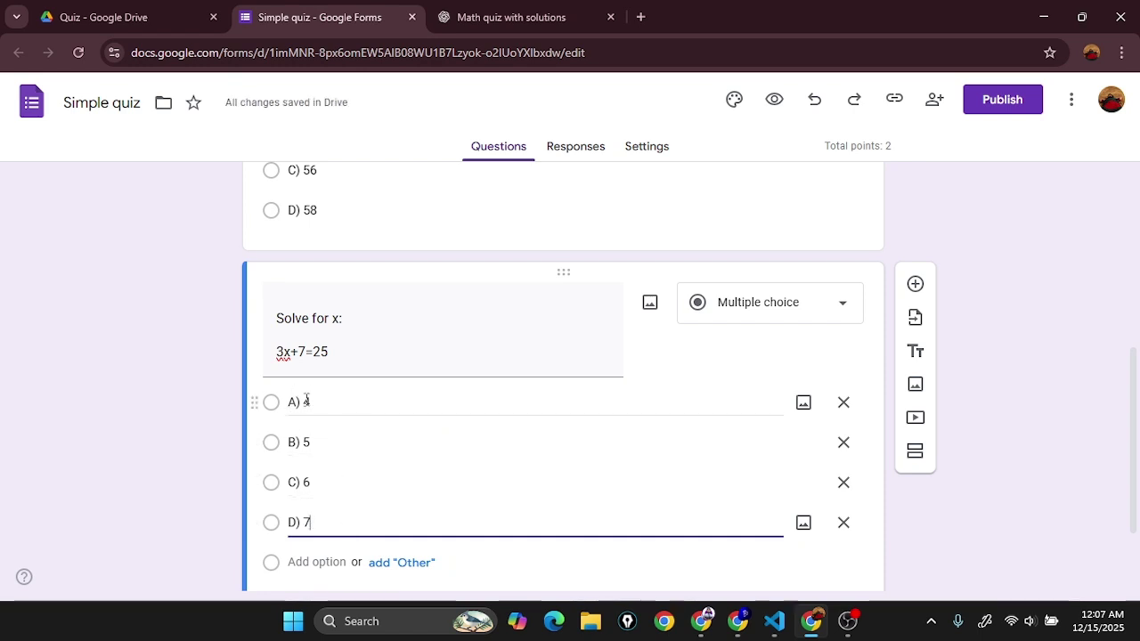
pyautogui.doubleClick(843, 403)
pyautogui.click(844, 402)
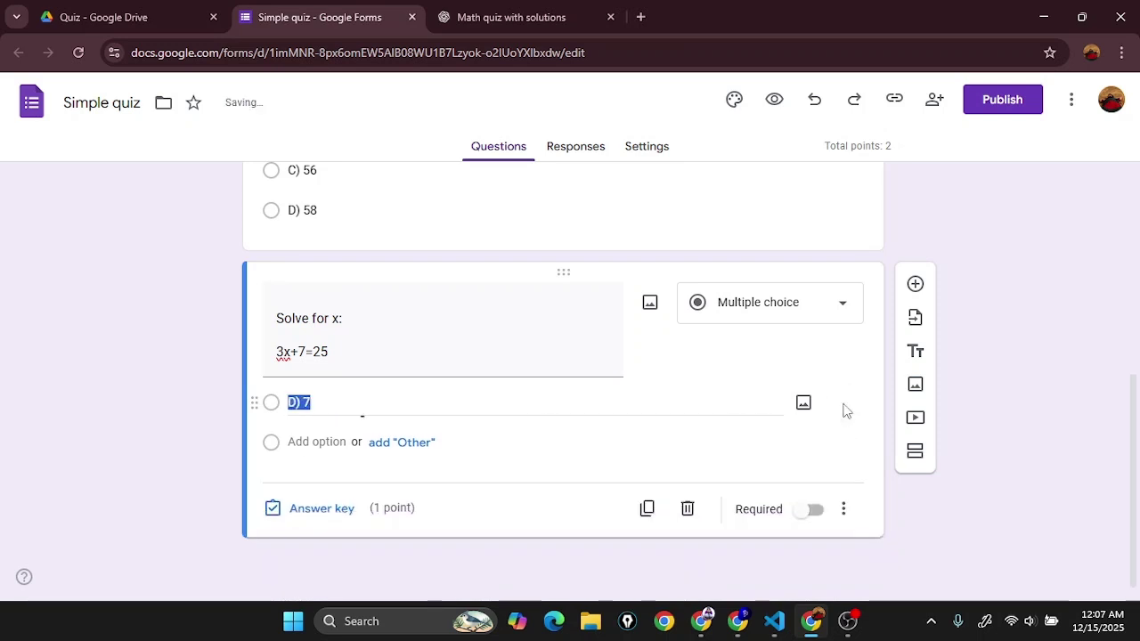
pyautogui.click(489, 409)
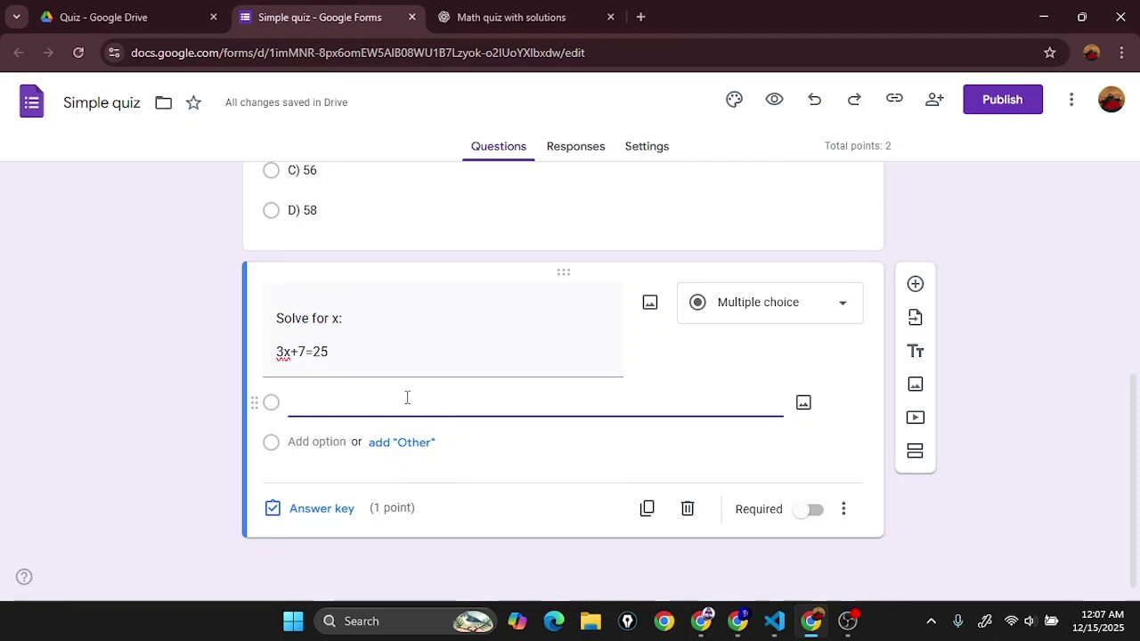
pyautogui.click(512, 17)
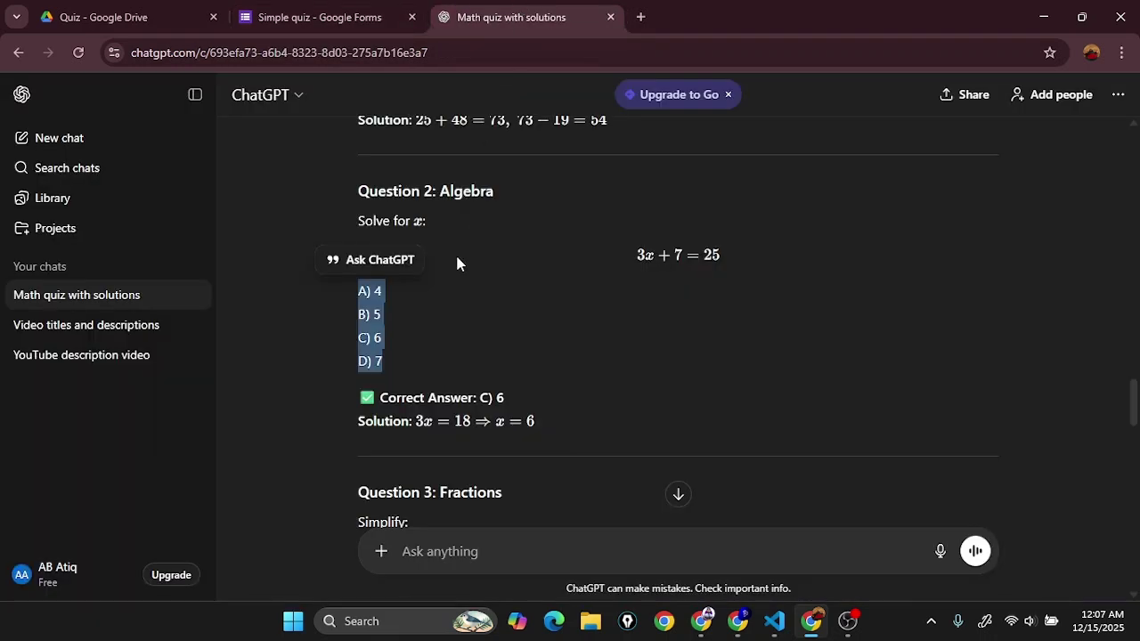
pyautogui.click(297, 15)
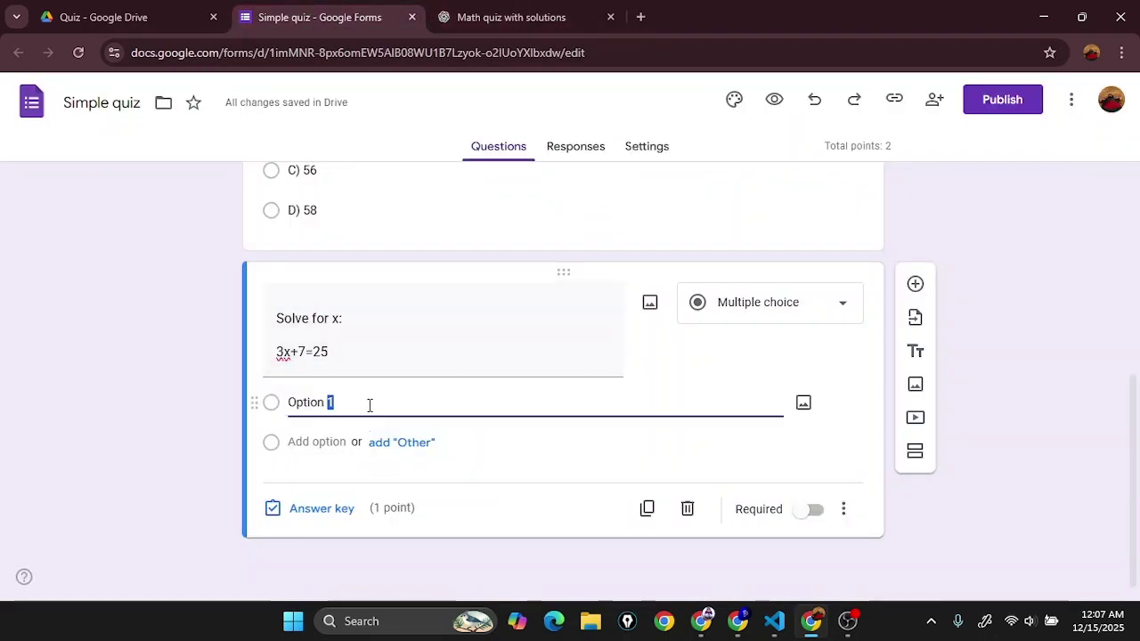
# Step: Enter plain answer options 4, 5, 6 and 7, then bring up the ChatGPT solutions
pyautogui.press('BackSpace')
pyautogui.write('4')
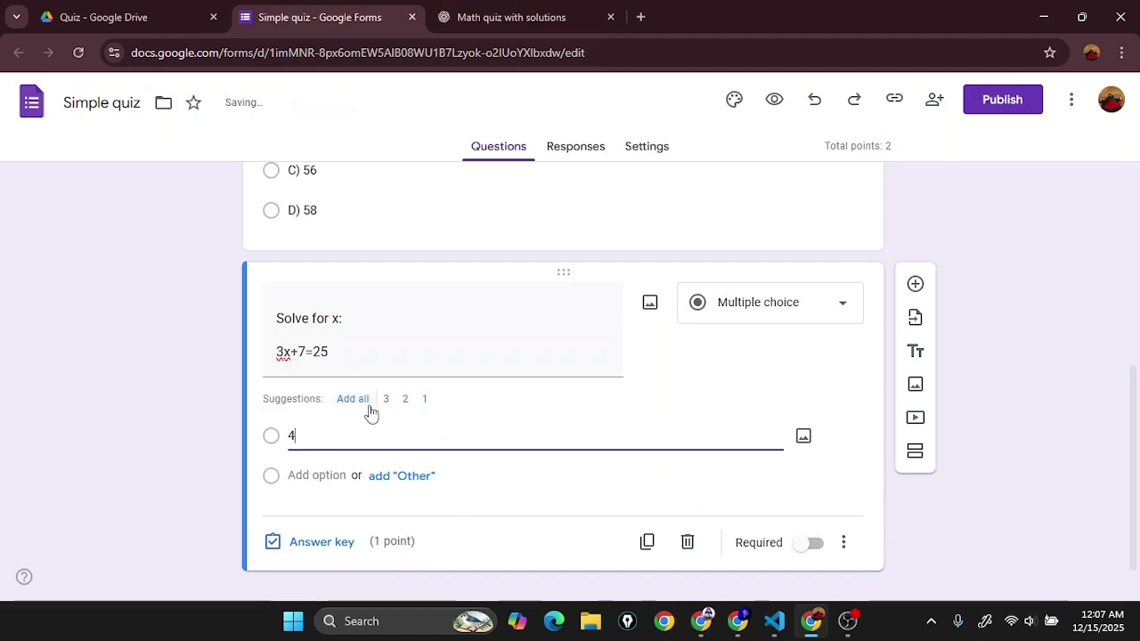
pyautogui.press('Return')
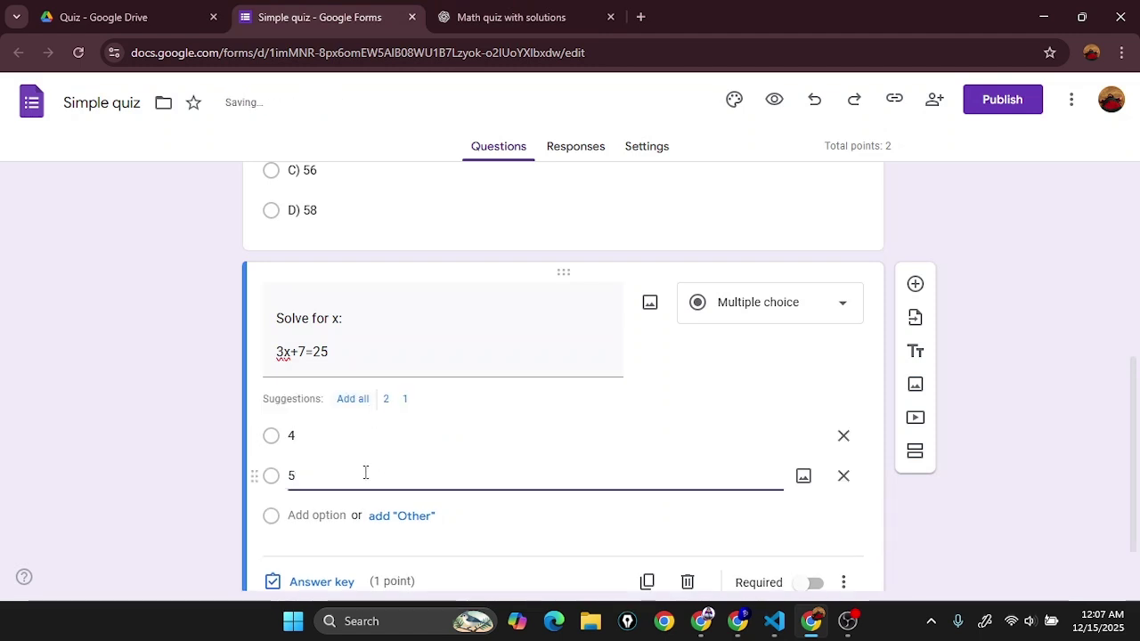
pyautogui.press('Return')
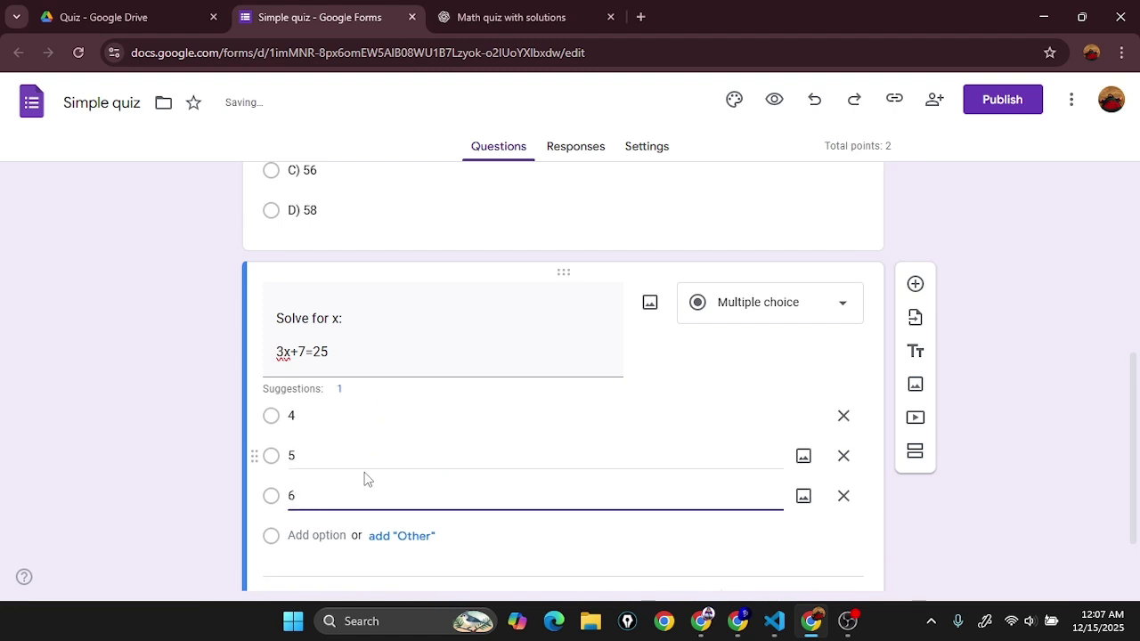
pyautogui.press('Return')
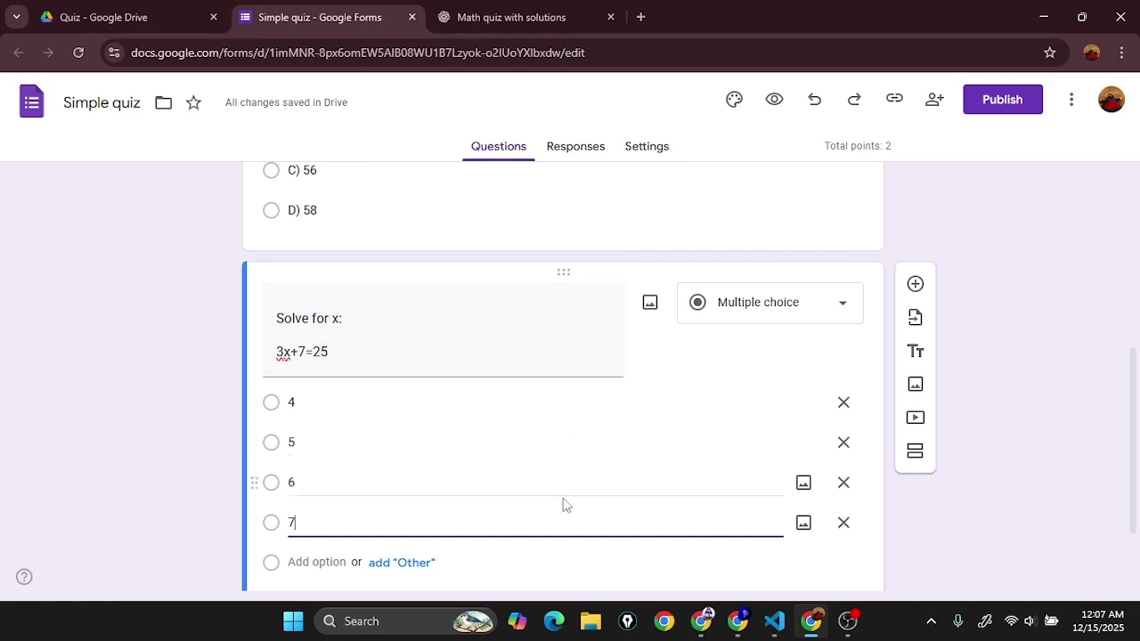
pyautogui.scroll(-1, 484, 522)
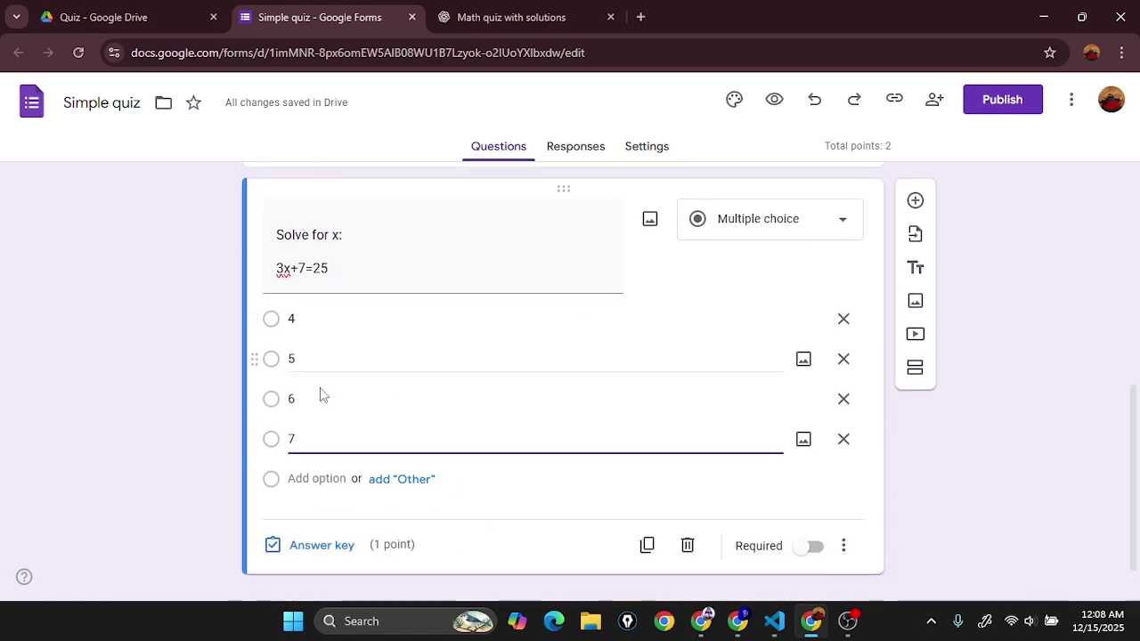
pyautogui.click(517, 17)
# Step: Mark 6 as the correct answer for the Solve for x question, worth 1 point
pyautogui.click(652, 425)
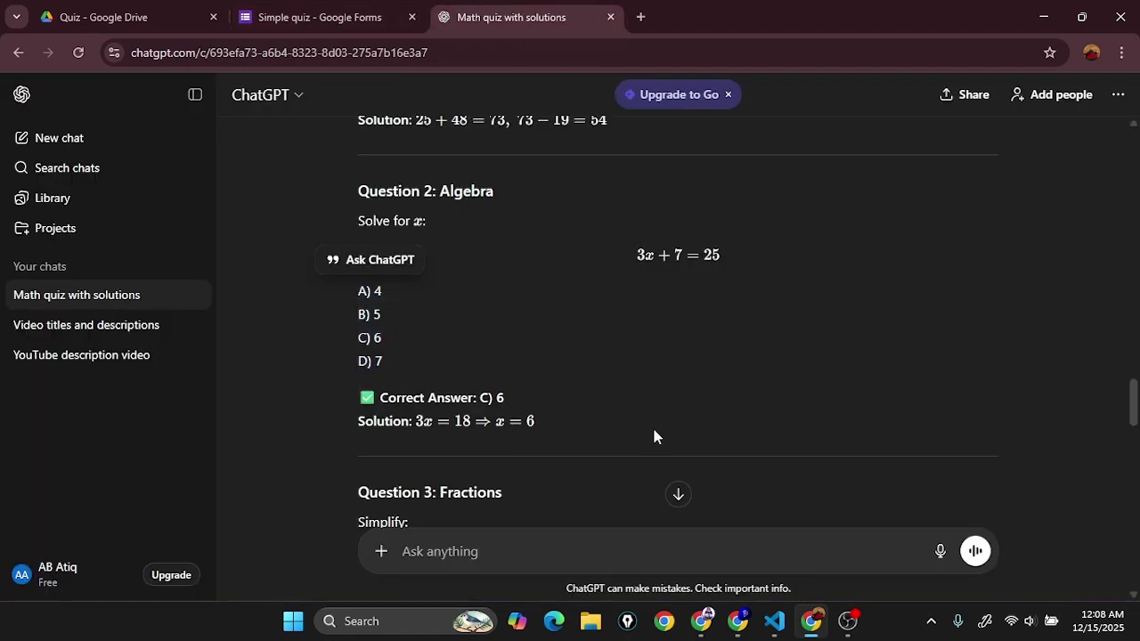
pyautogui.click(323, 7)
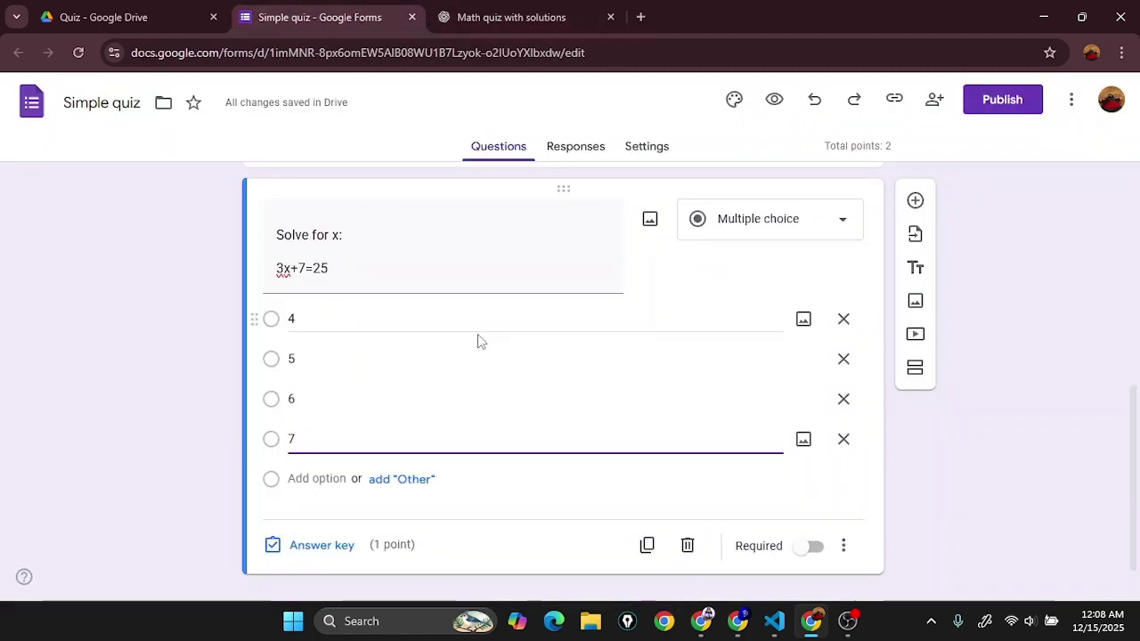
pyautogui.click(316, 542)
pyautogui.click(294, 430)
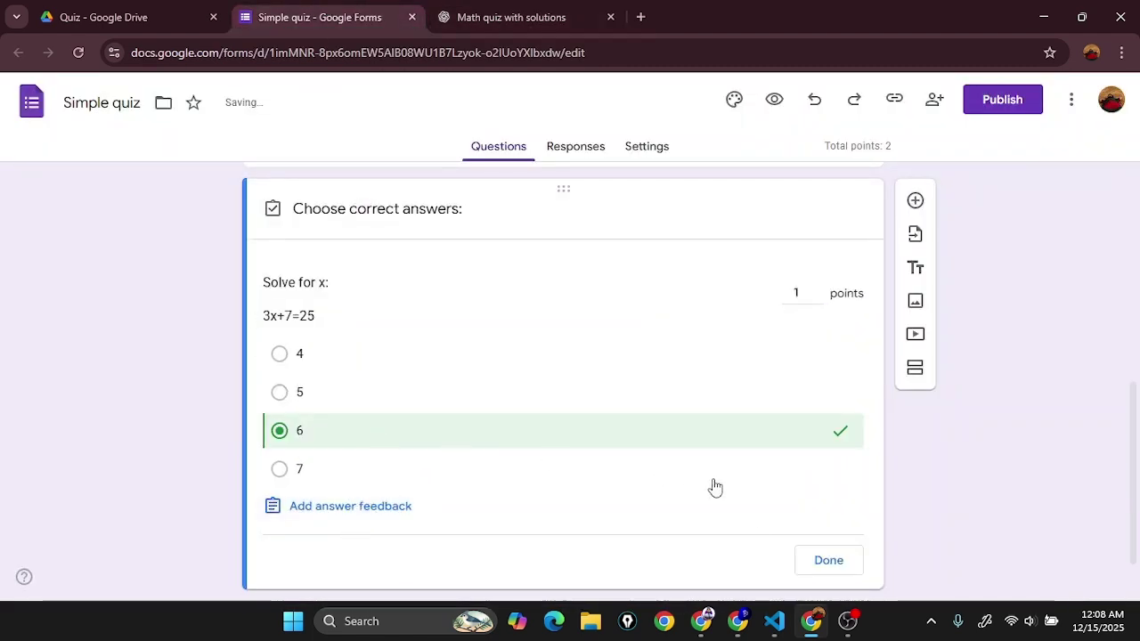
pyautogui.click(820, 561)
# Step: Check the Simple quiz title and description fields in the form header
pyautogui.scroll(3, 668, 428)
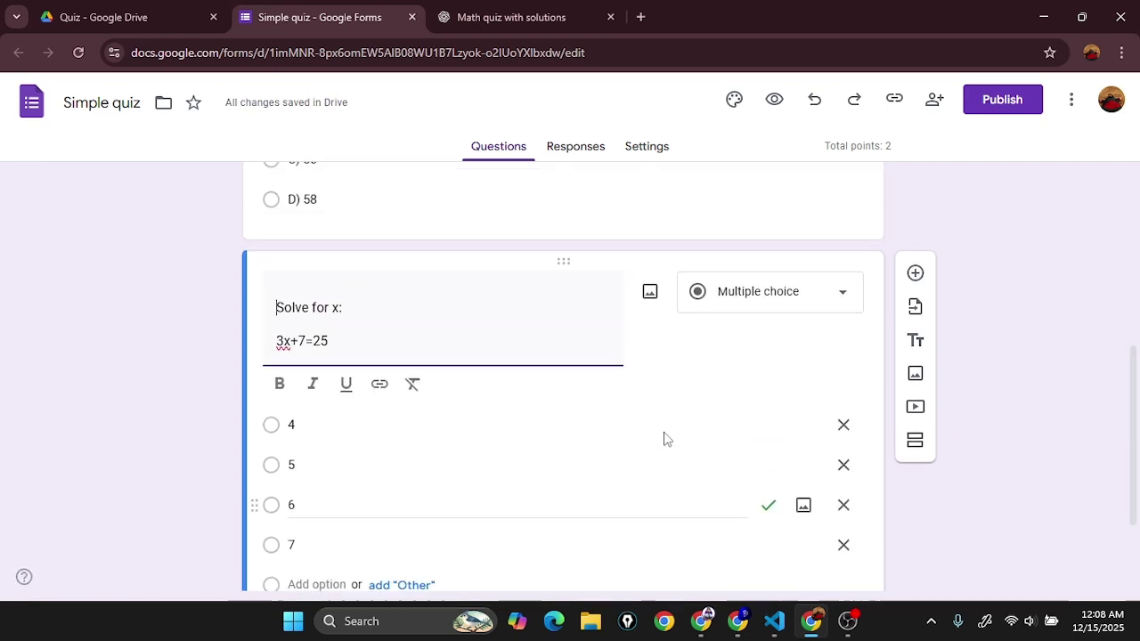
pyautogui.scroll(2, 690, 405)
pyautogui.scroll(-6, 721, 437)
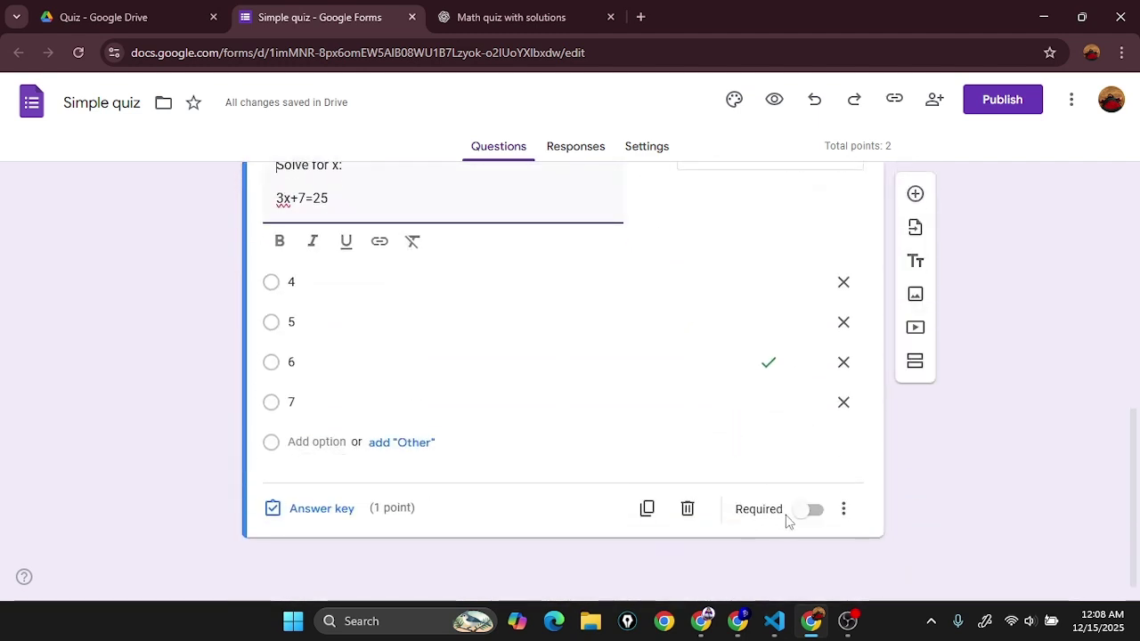
pyautogui.scroll(10, 639, 357)
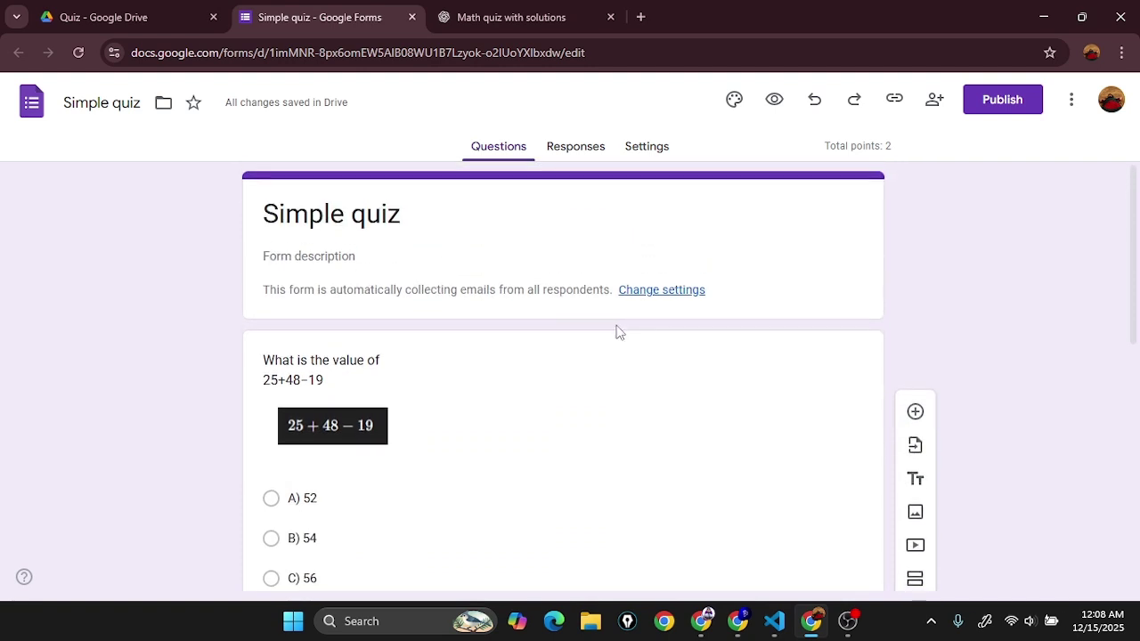
pyautogui.scroll(-10, 620, 332)
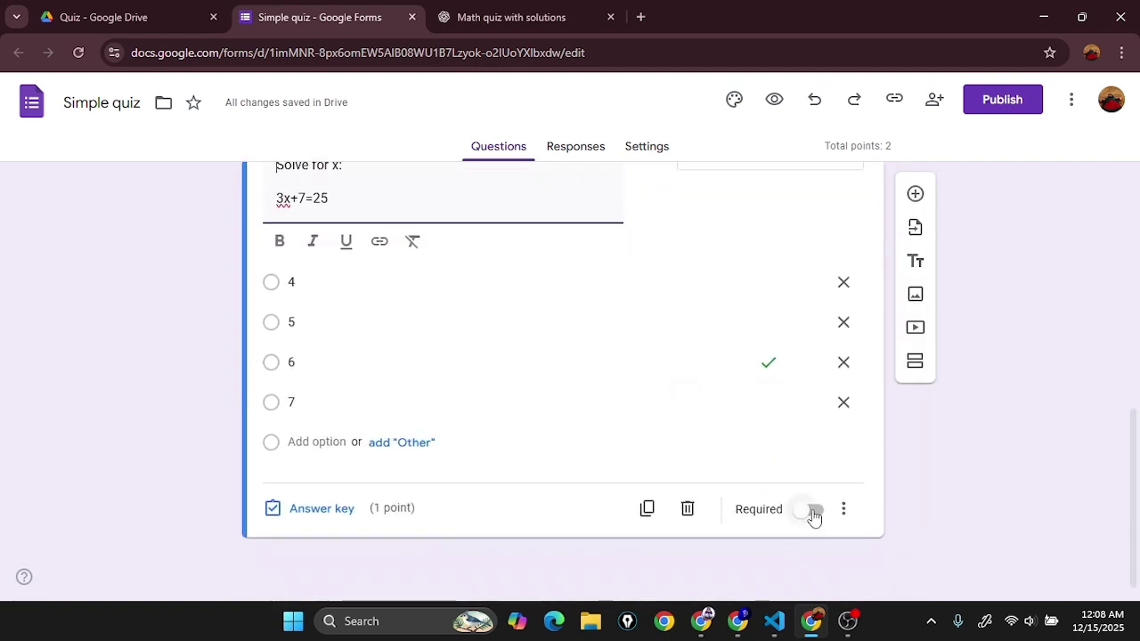
pyautogui.scroll(10, 784, 468)
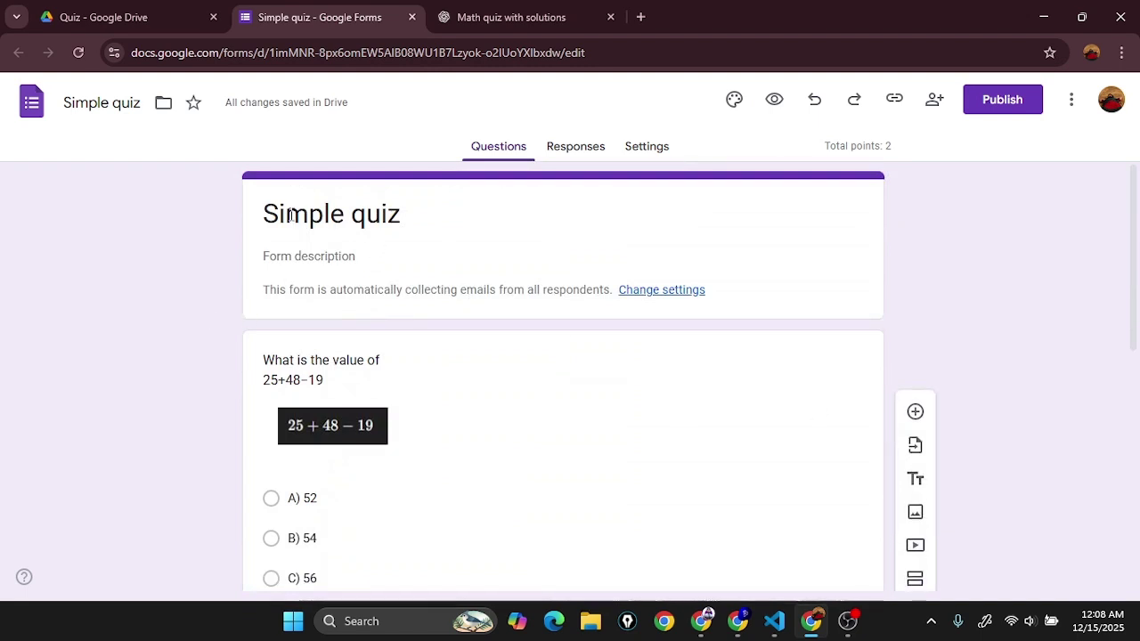
pyautogui.click(280, 255)
pyautogui.click(437, 223)
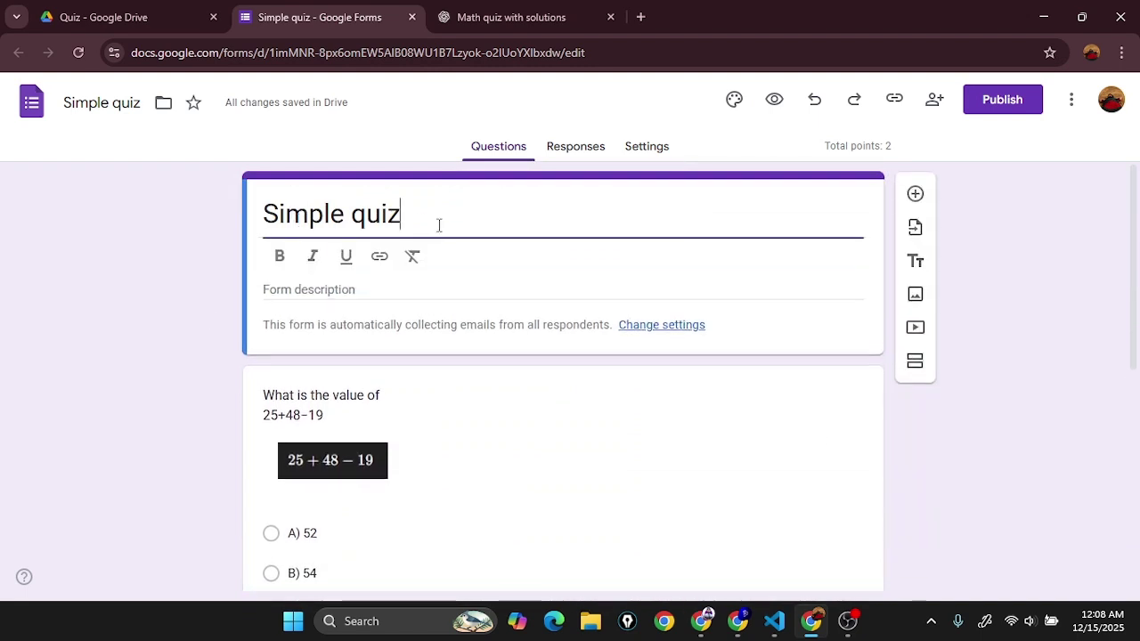
pyautogui.click(399, 282)
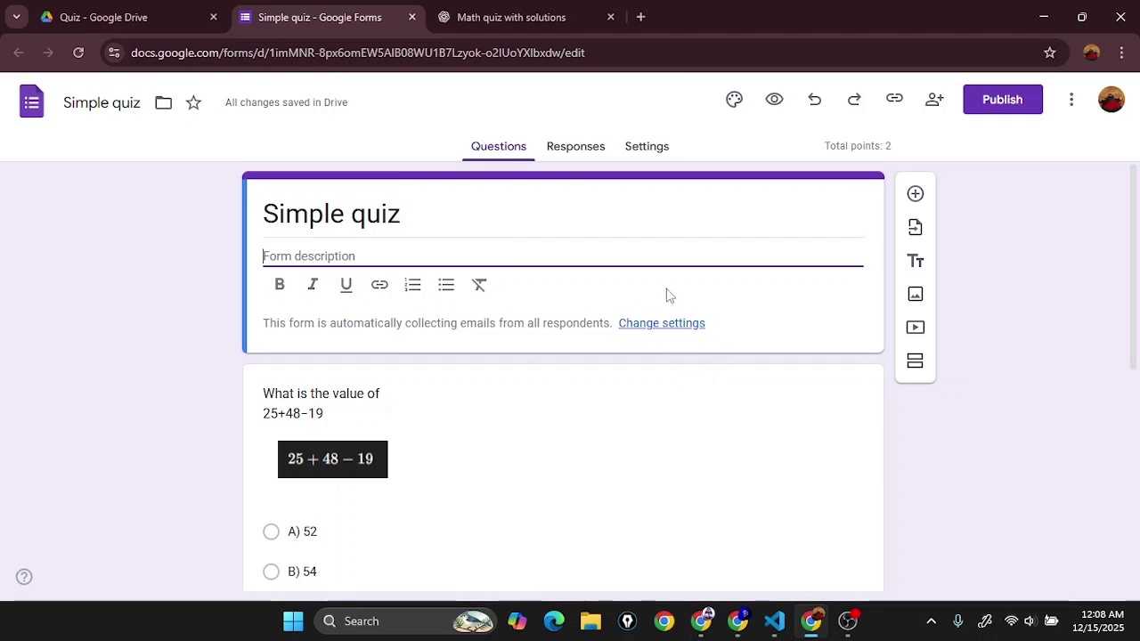
pyautogui.click(916, 436)
pyautogui.scroll(-5, 915, 435)
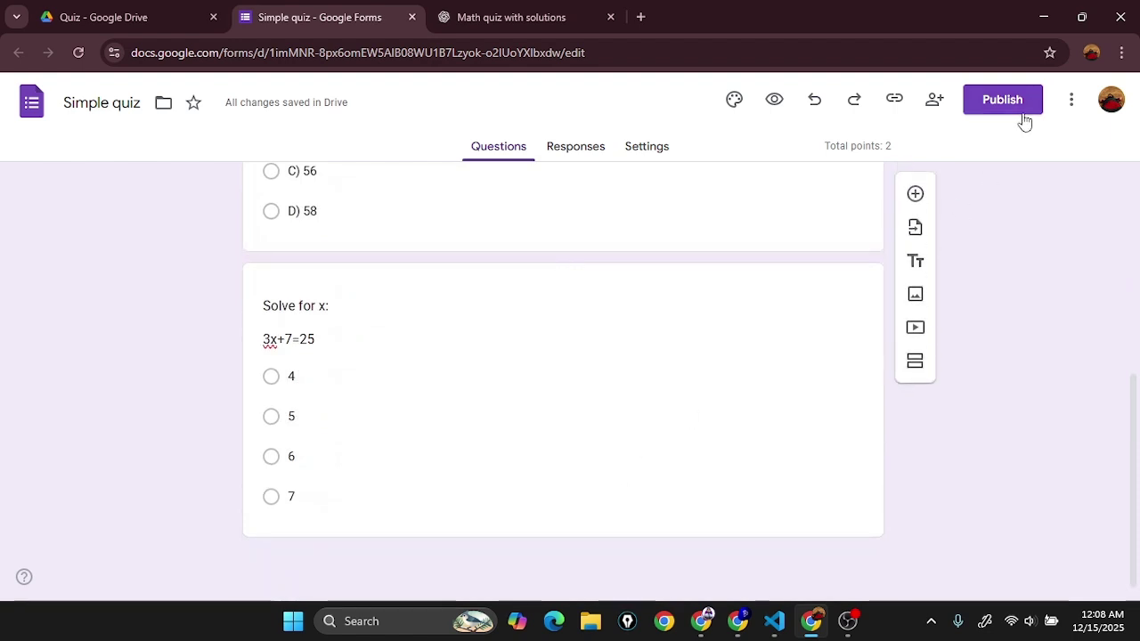
pyautogui.click(1023, 117)
# Step: Publish the form and set responder access to anyone with the link
pyautogui.click(722, 349)
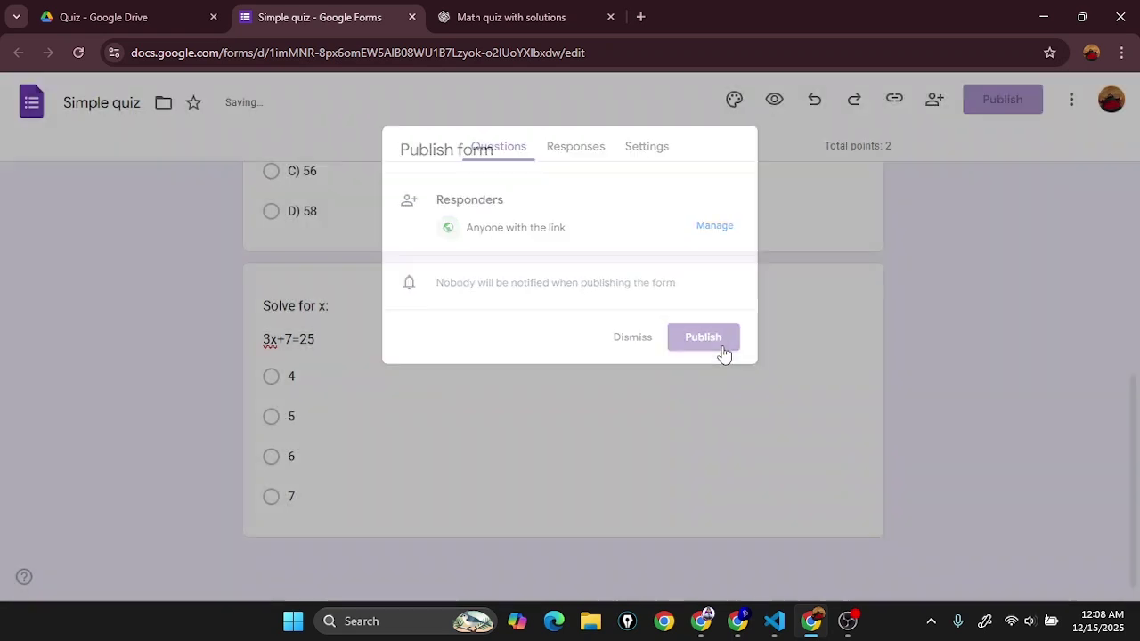
pyautogui.click(1024, 99)
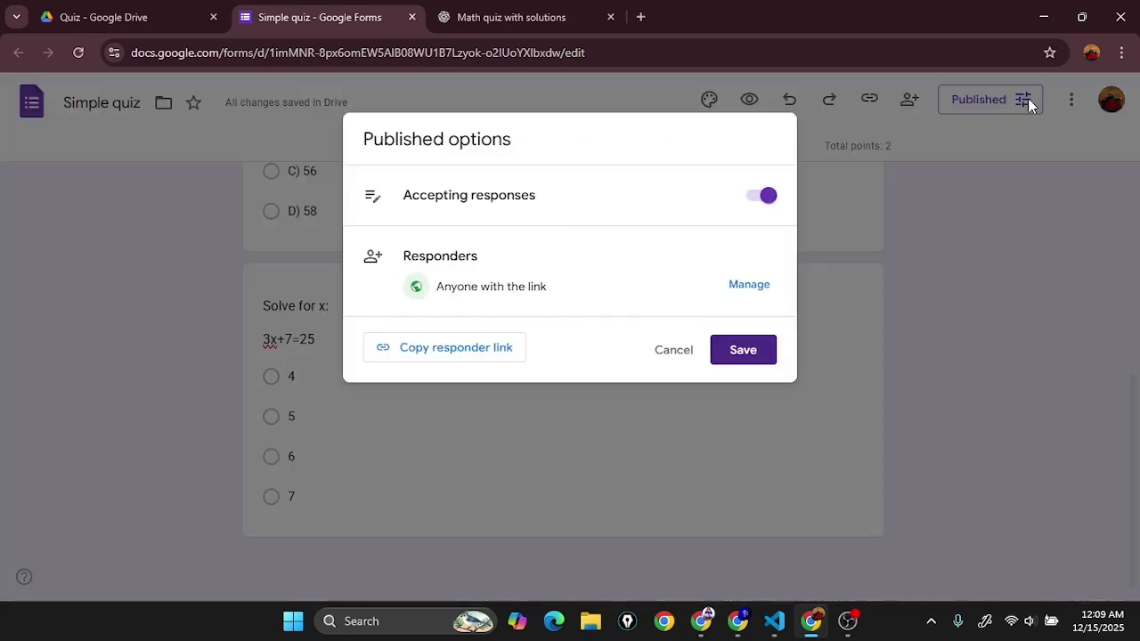
pyautogui.click(747, 287)
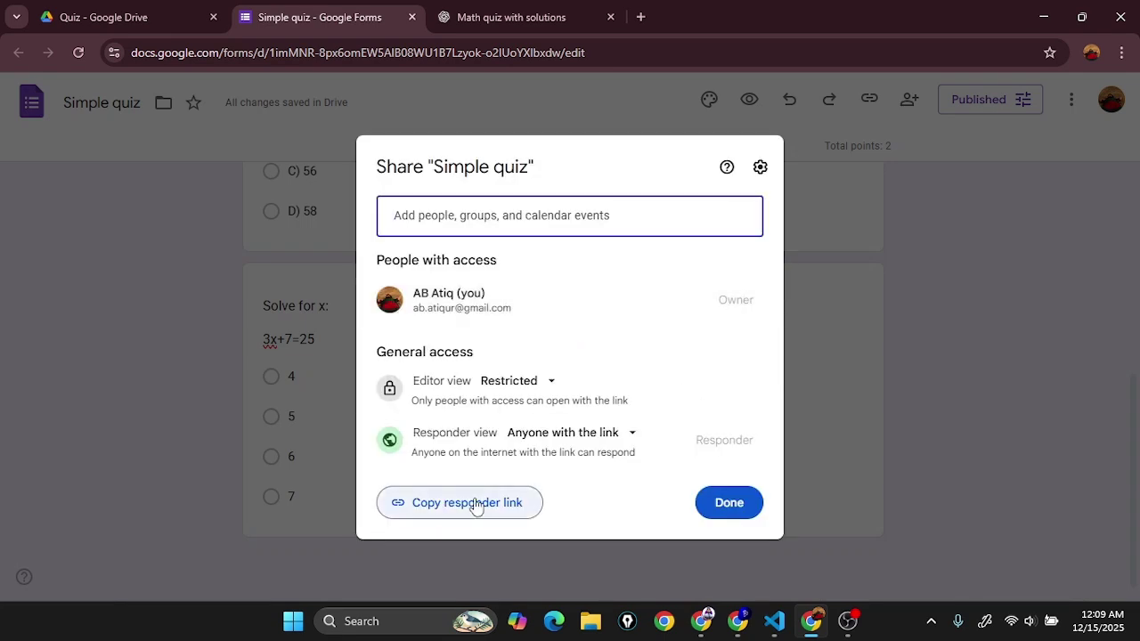
pyautogui.click(546, 432)
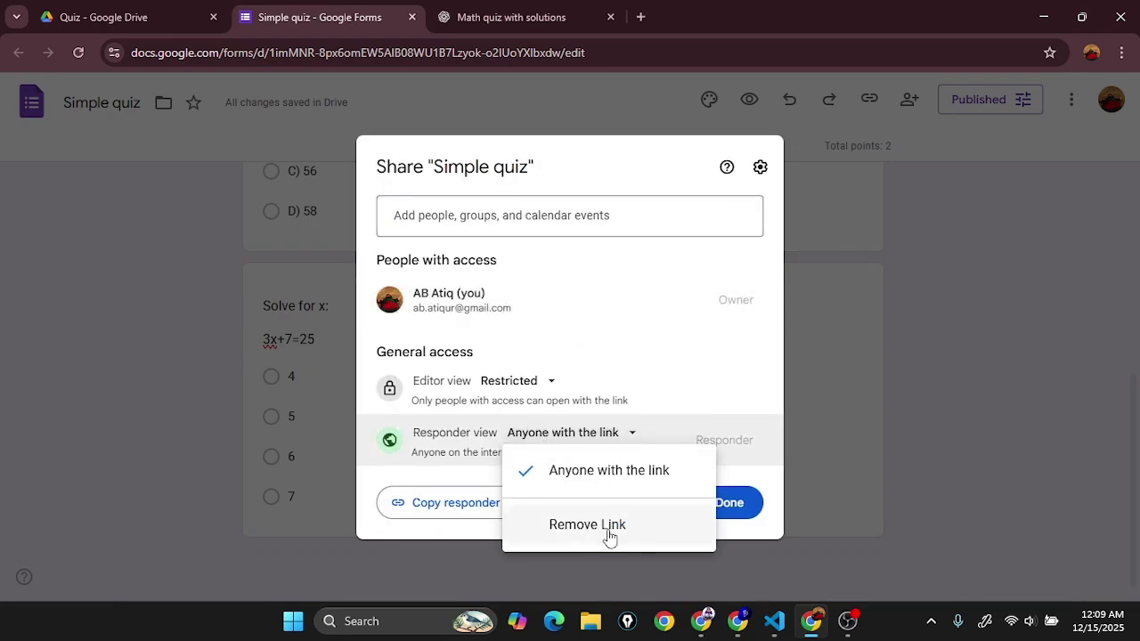
pyautogui.click(609, 534)
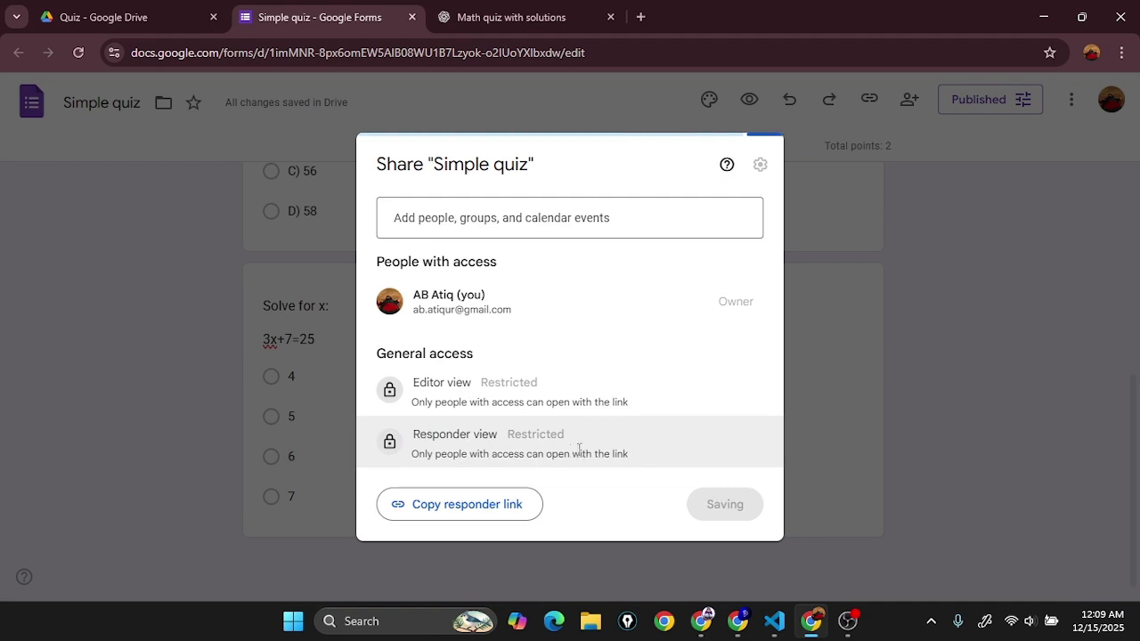
pyautogui.click(548, 437)
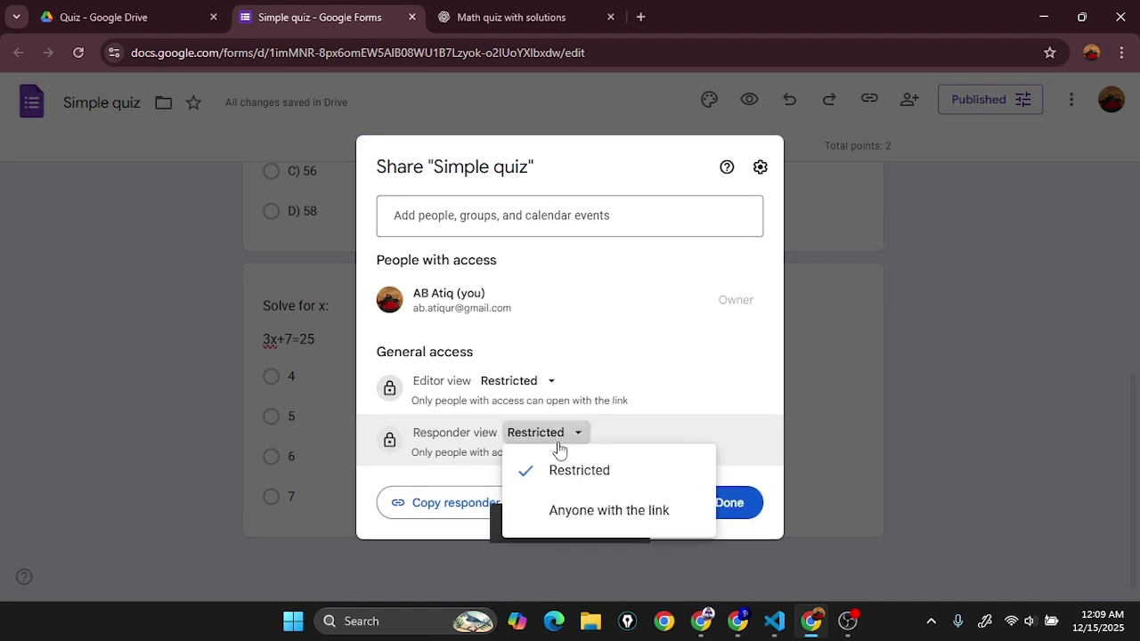
pyautogui.click(619, 512)
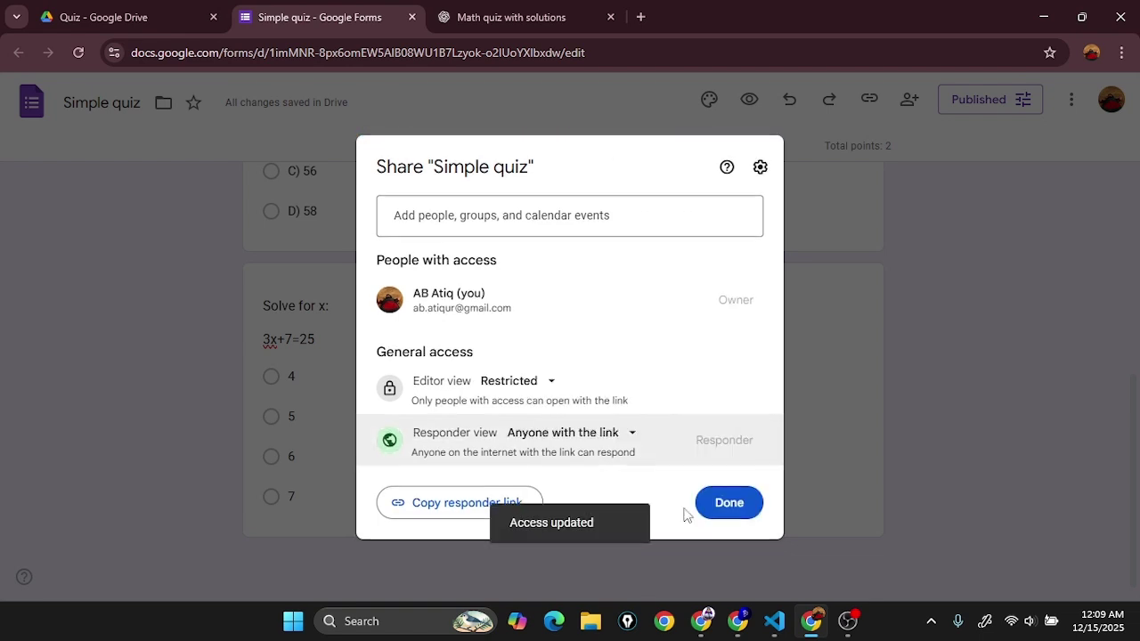
pyautogui.click(726, 506)
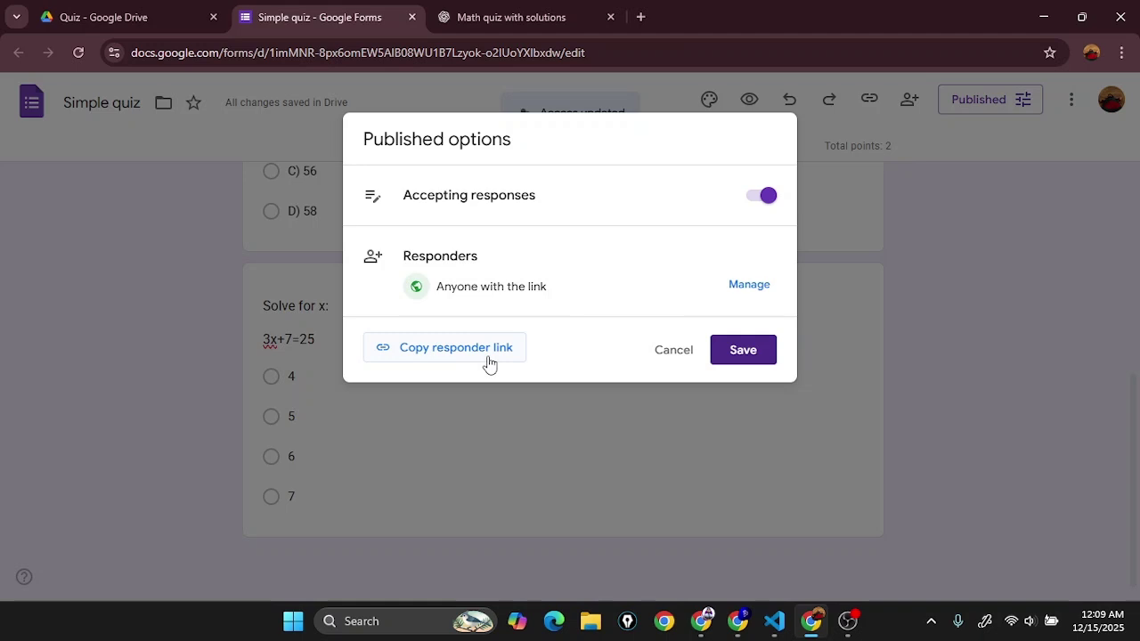
# Step: Copy the shortened responder link and save the published form options
pyautogui.click(490, 349)
pyautogui.click(428, 452)
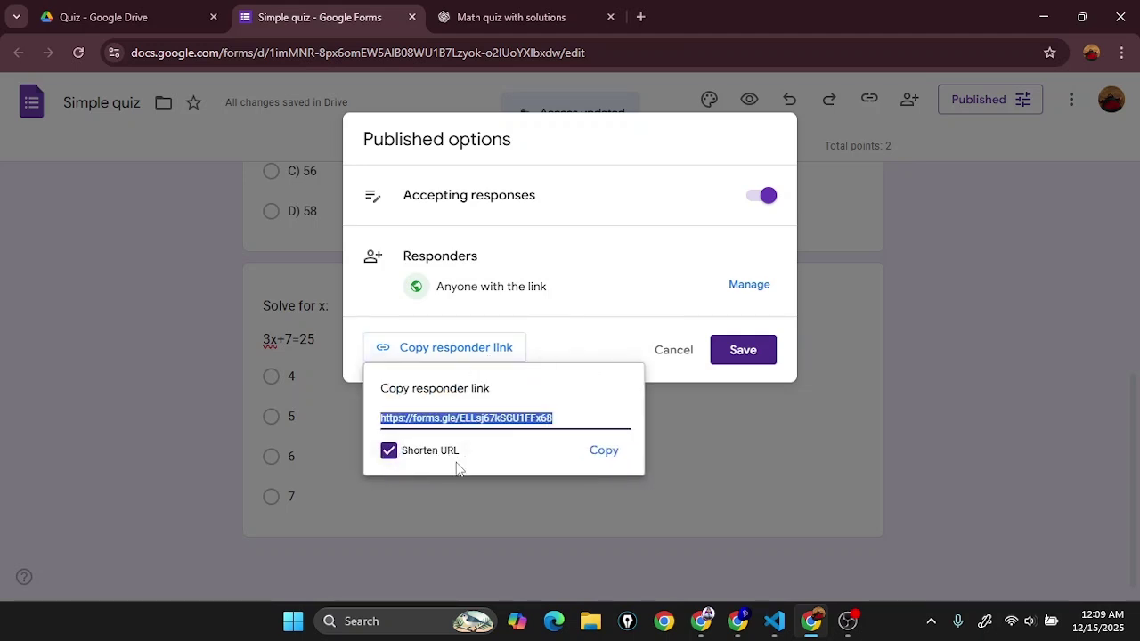
pyautogui.click(604, 452)
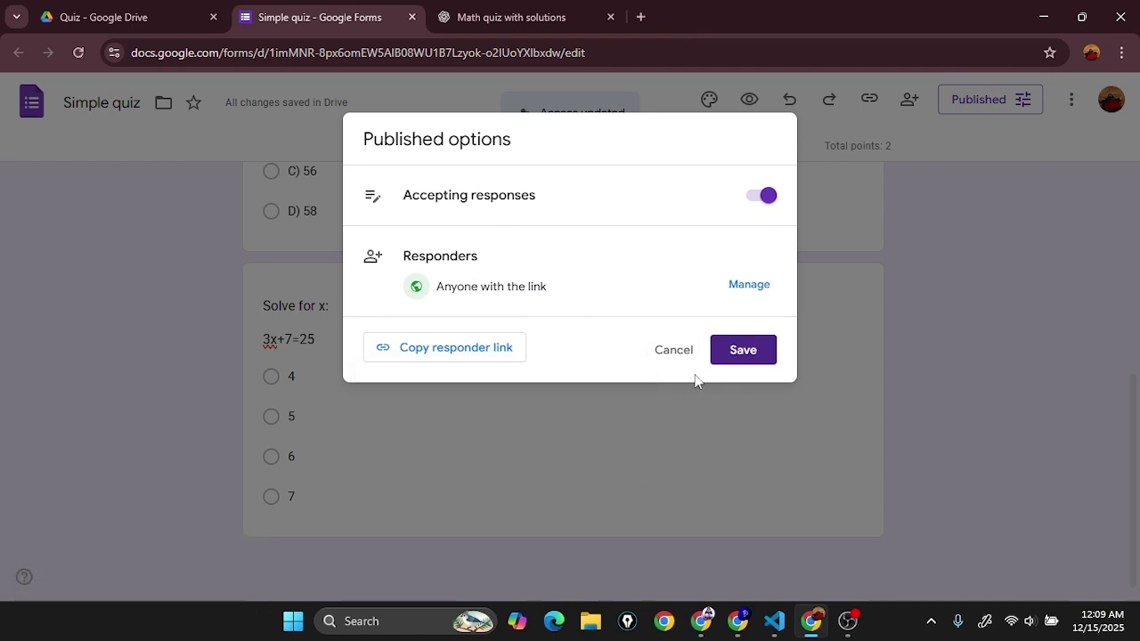
pyautogui.click(743, 350)
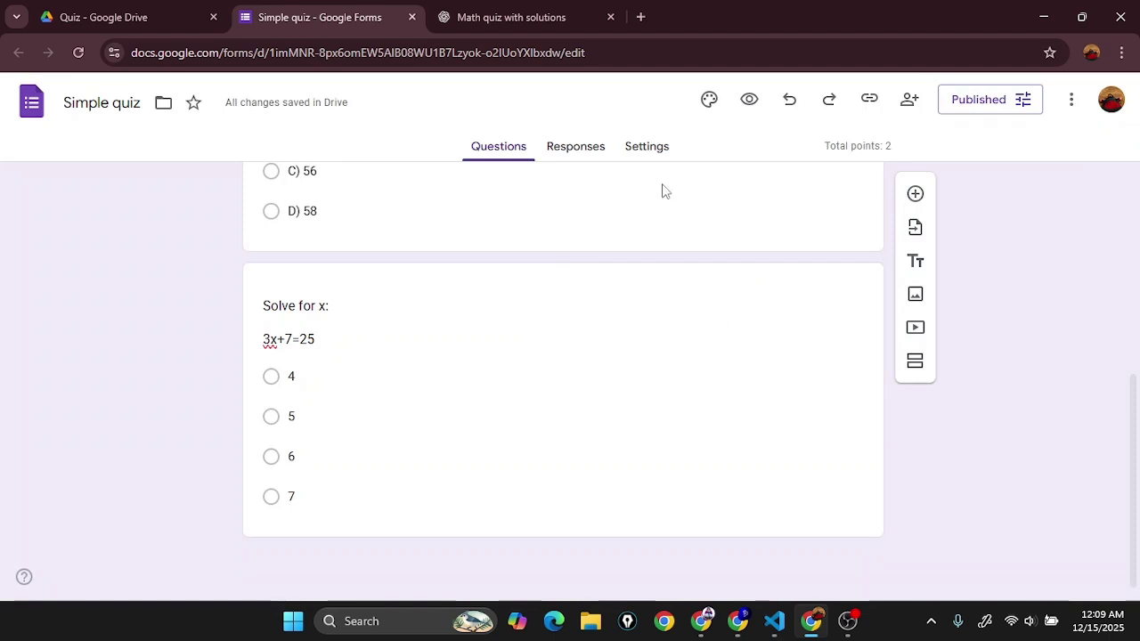
# Step: Open the responder link in a private window, dismiss translation, and follow the sign-in prompt
pyautogui.click(1121, 52)
pyautogui.click(1043, 132)
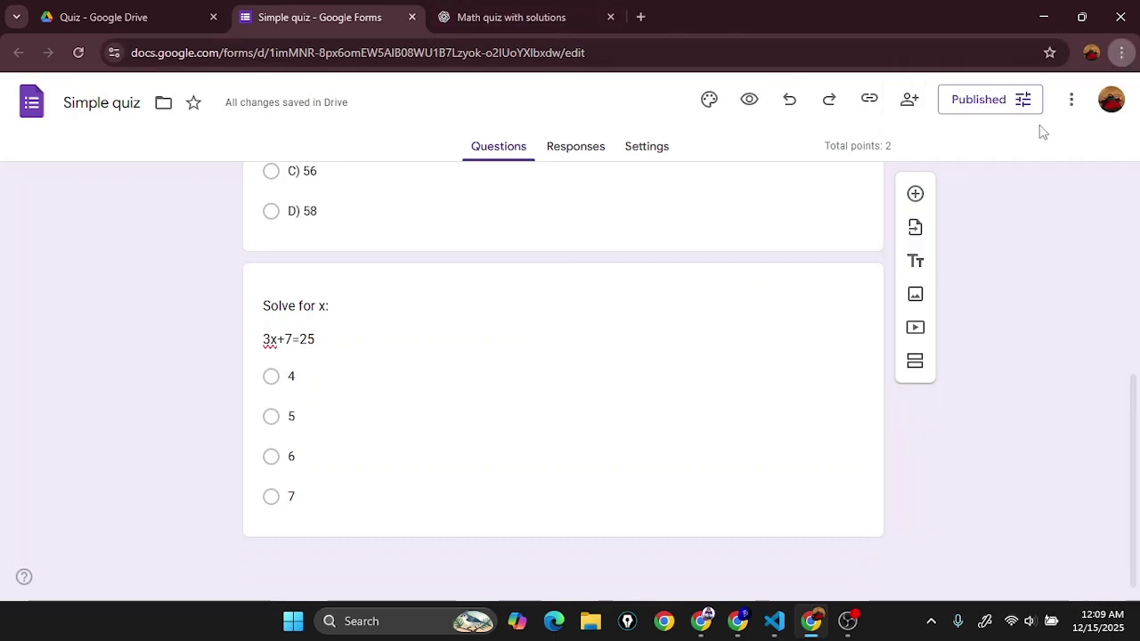
pyautogui.hotkey('ctrl', 'v')
pyautogui.press('Return')
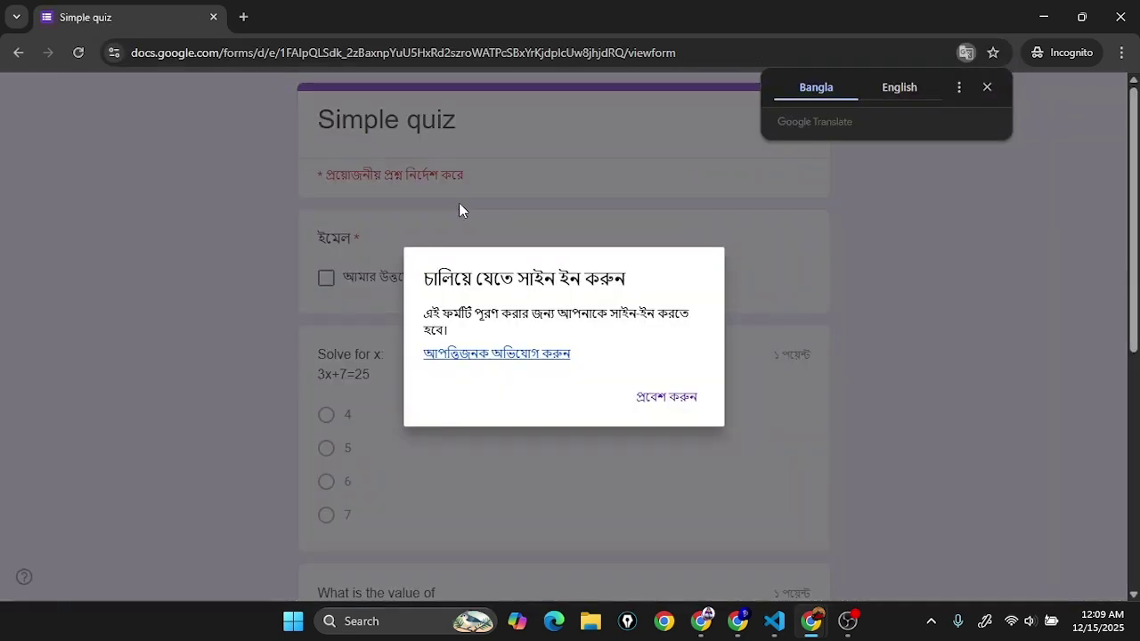
pyautogui.click(987, 87)
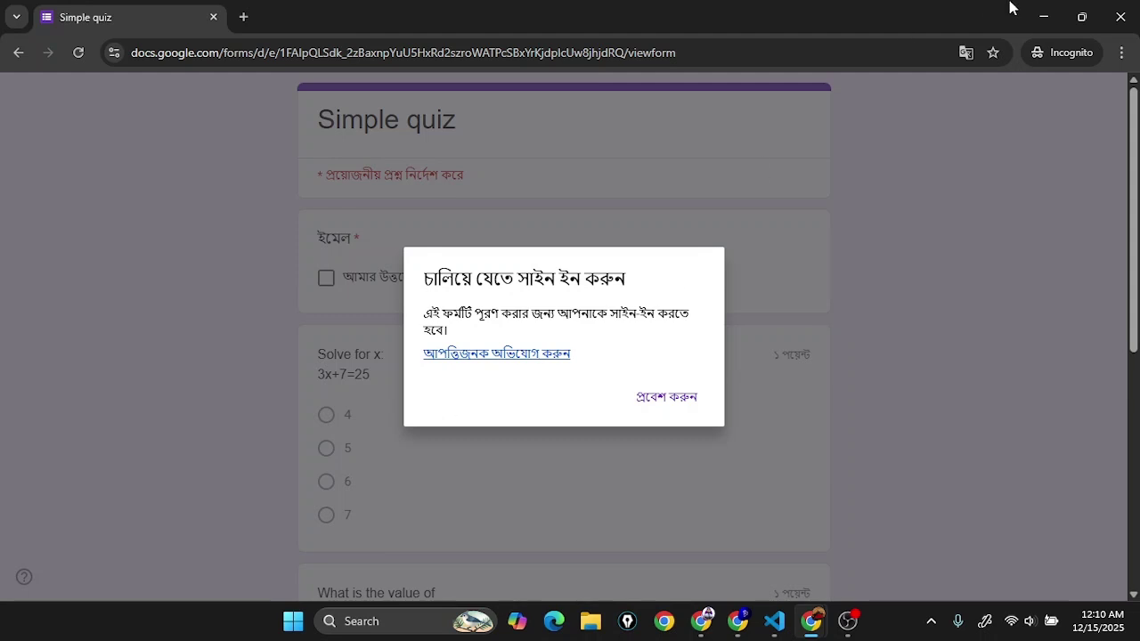
pyautogui.click(702, 397)
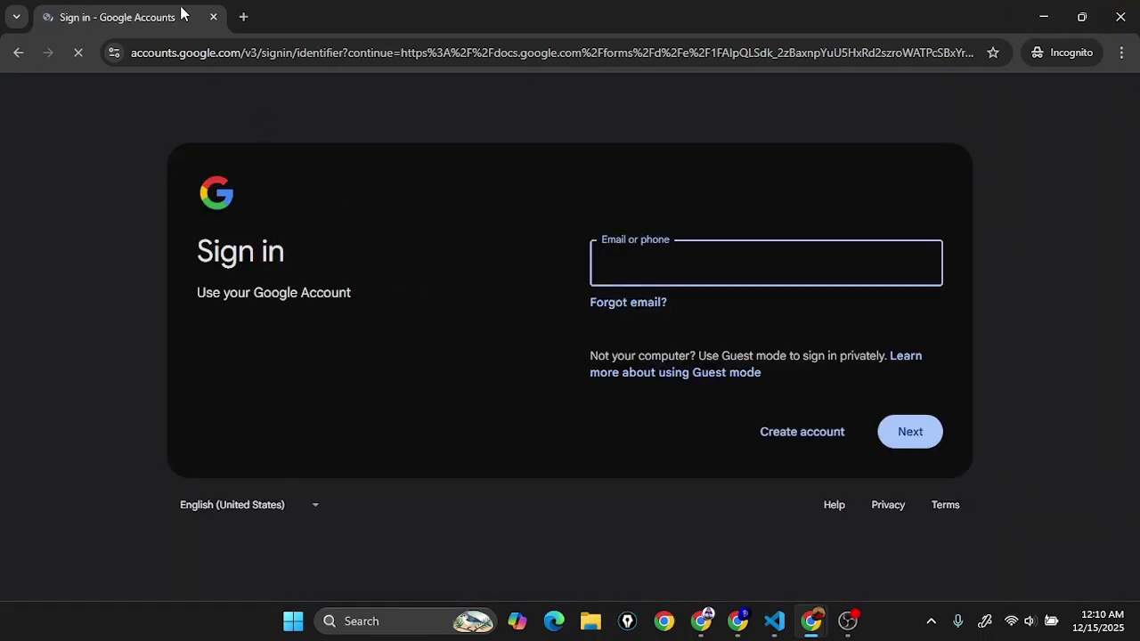
pyautogui.middleClick(181, 4)
# Step: Load the Simple quiz responder link in a new signed-in tab
pyautogui.click(635, 11)
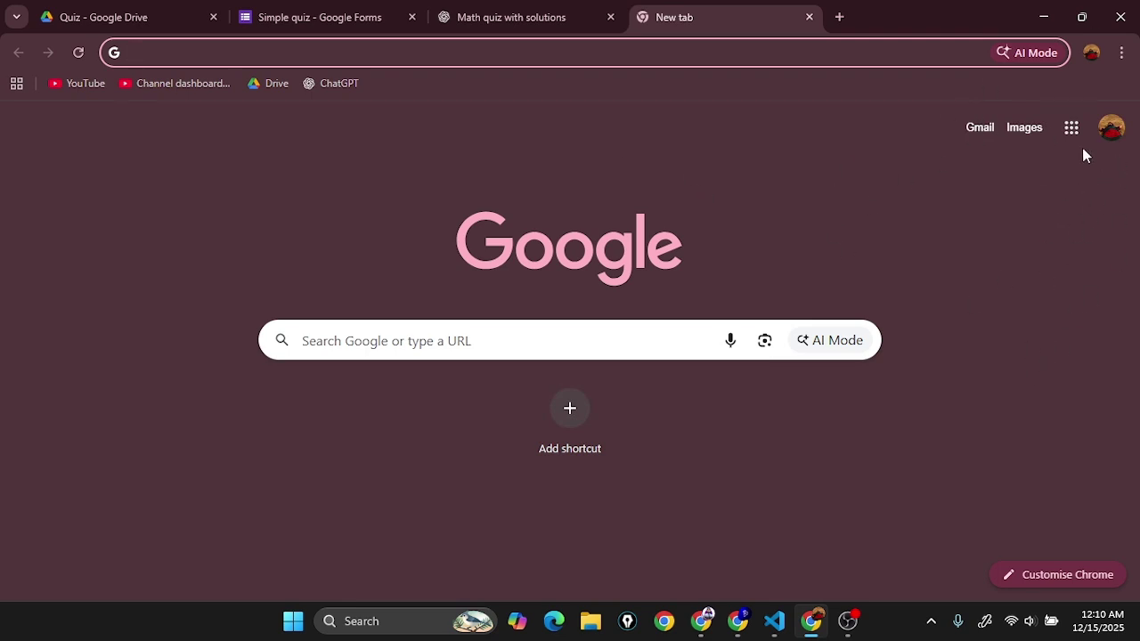
pyautogui.click(389, 52)
pyautogui.hotkey('ctrl', 'v')
pyautogui.press('Return')
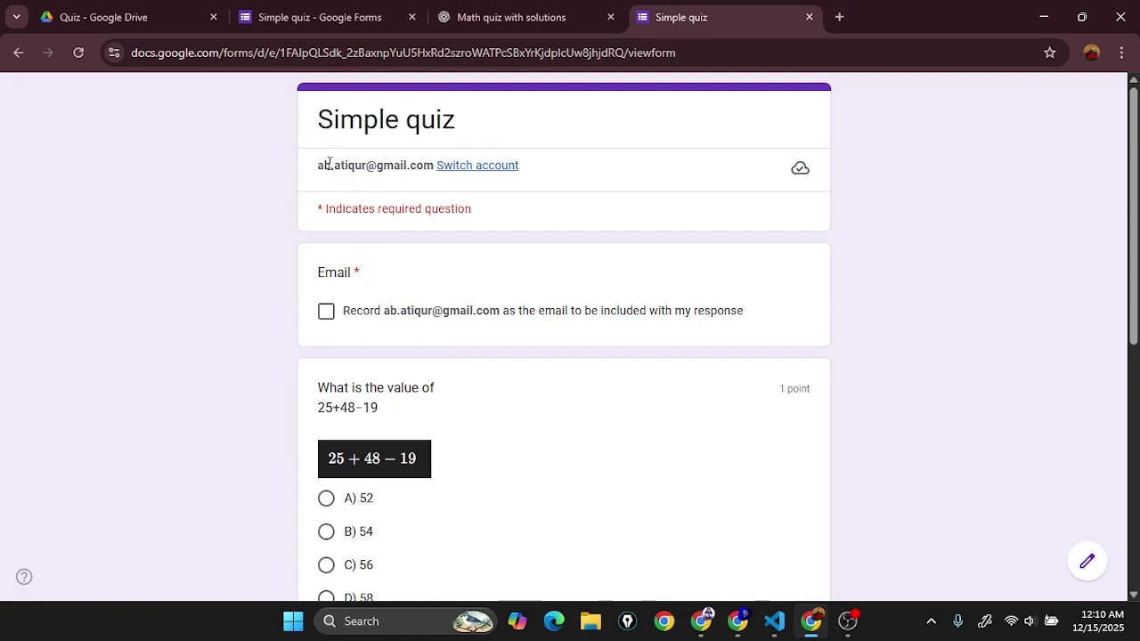
pyautogui.moveTo(314, 171); pyautogui.dragTo(439, 177)
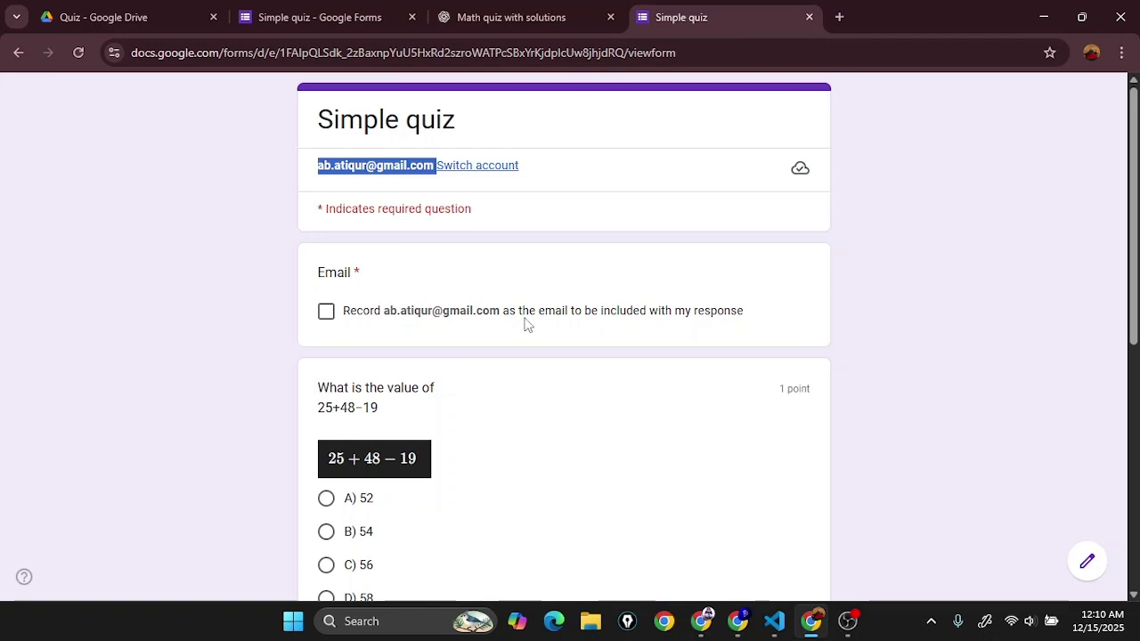
pyautogui.scroll(-2, 318, 262)
pyautogui.scroll(-1, 389, 219)
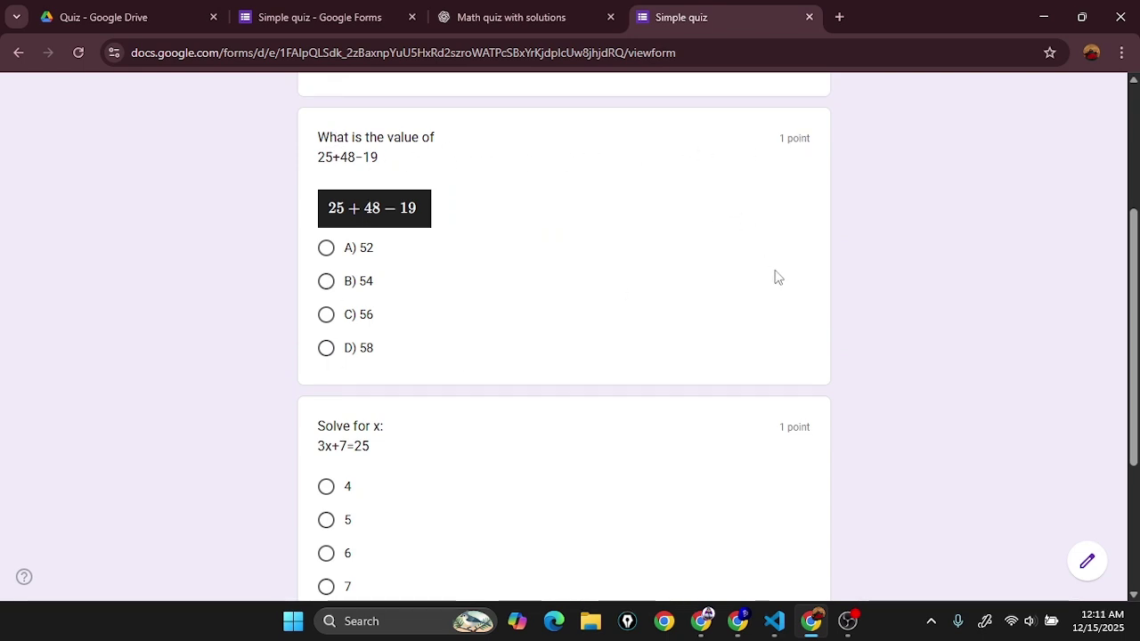
pyautogui.scroll(-3, 773, 289)
pyautogui.scroll(5, 526, 425)
pyautogui.scroll(-2, 472, 313)
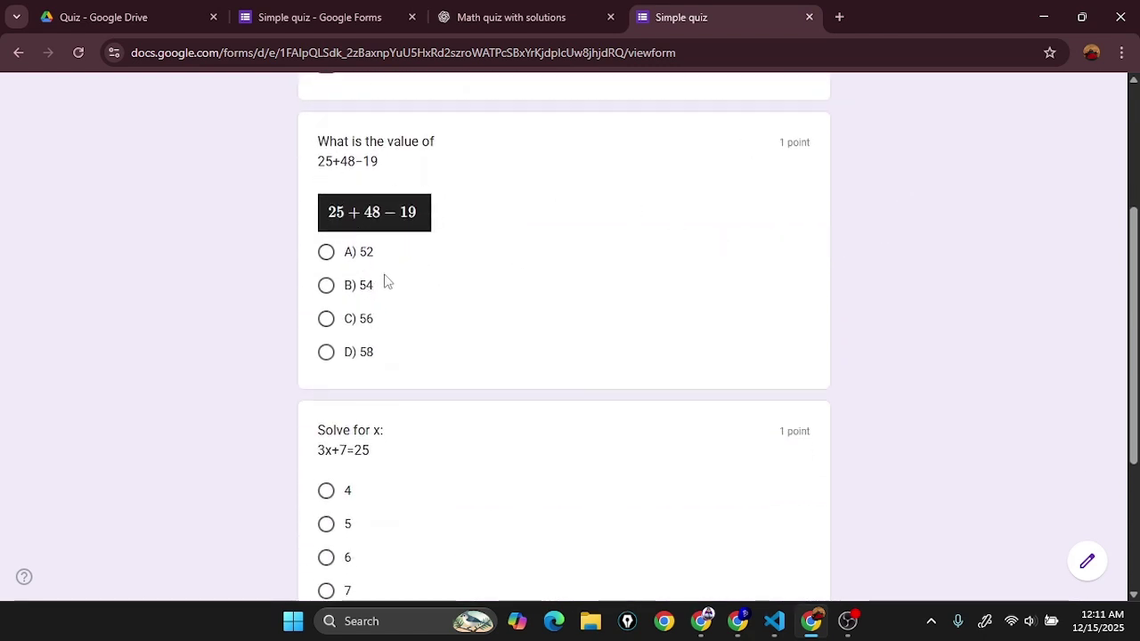
# Step: Answer A) 52 and 6, agree to record the email, and submit the quiz
pyautogui.click(390, 258)
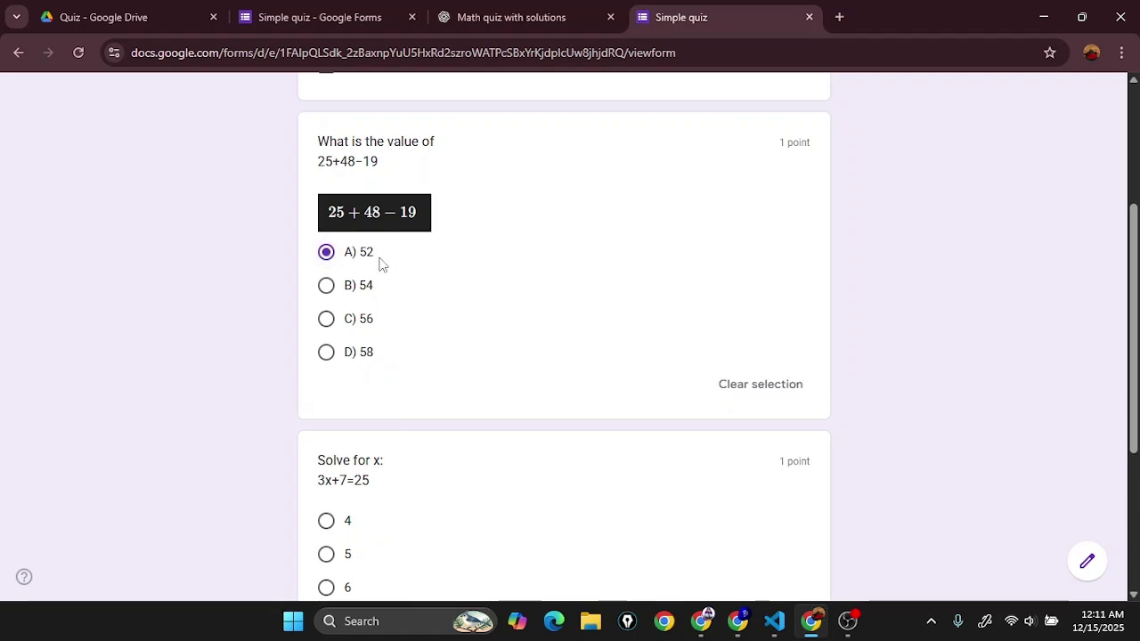
pyautogui.scroll(-1, 382, 261)
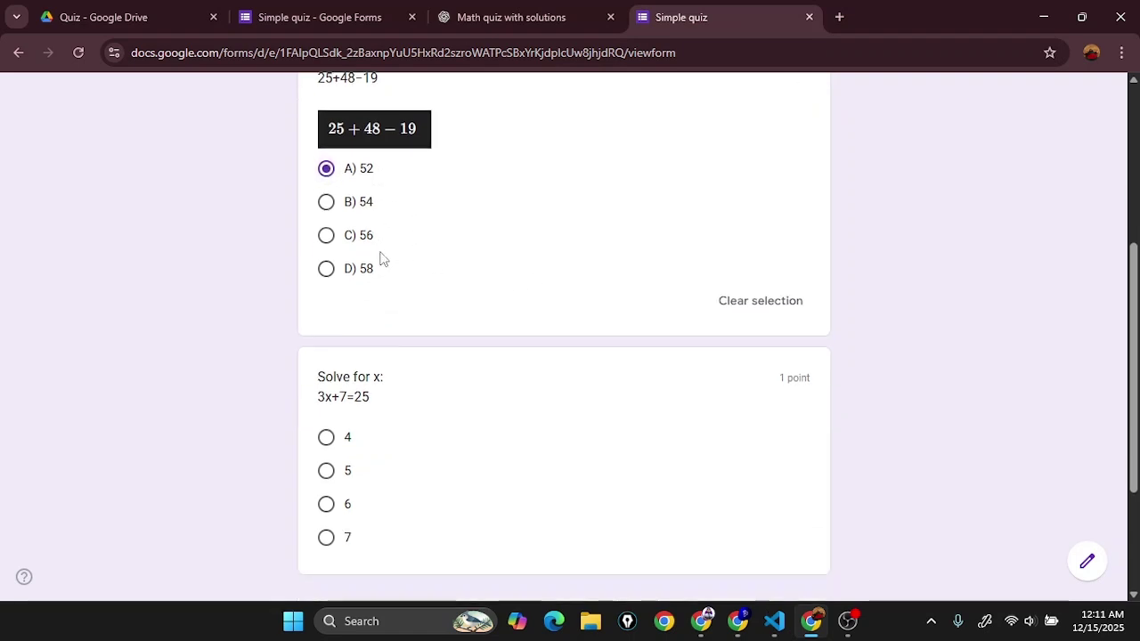
pyautogui.click(348, 501)
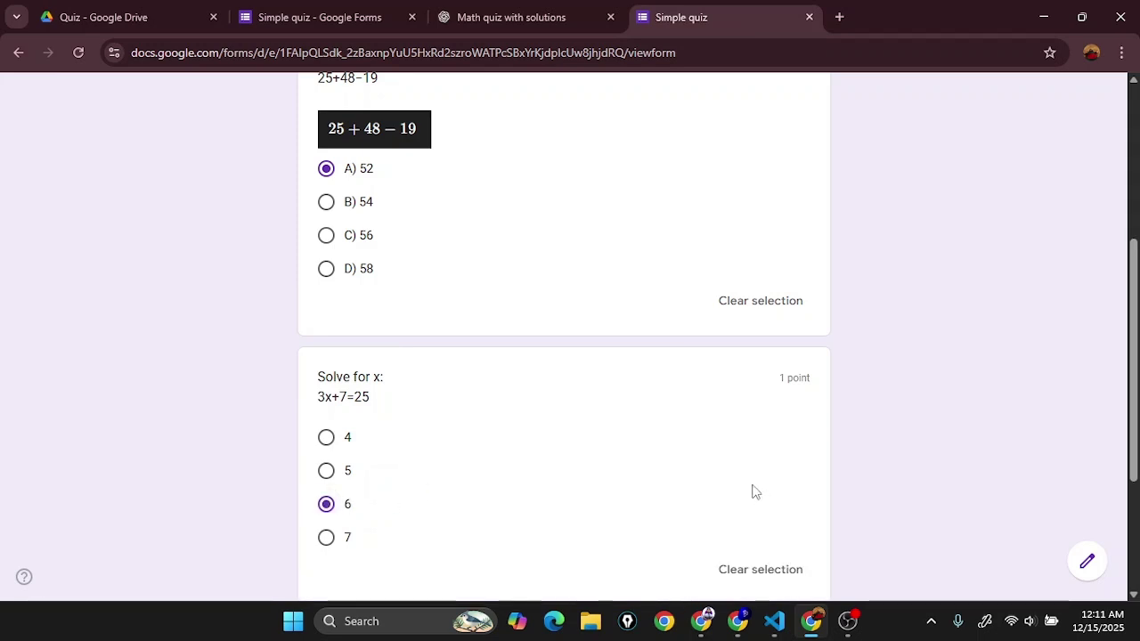
pyautogui.scroll(-1, 753, 491)
pyautogui.scroll(2, 501, 417)
pyautogui.scroll(-2, 609, 304)
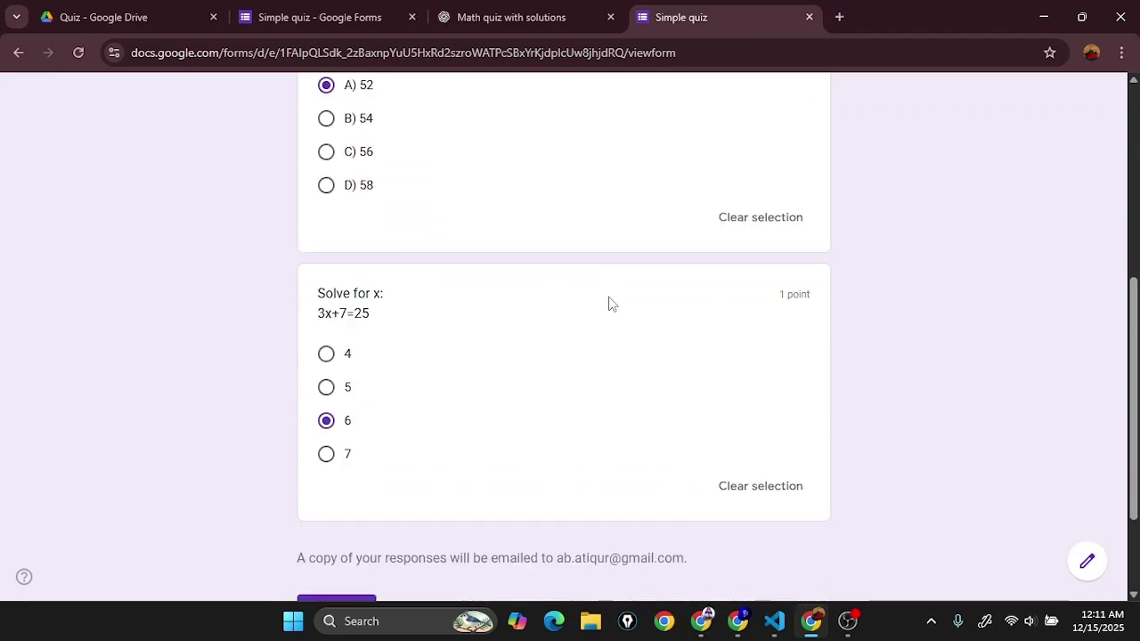
pyautogui.scroll(-2, 609, 304)
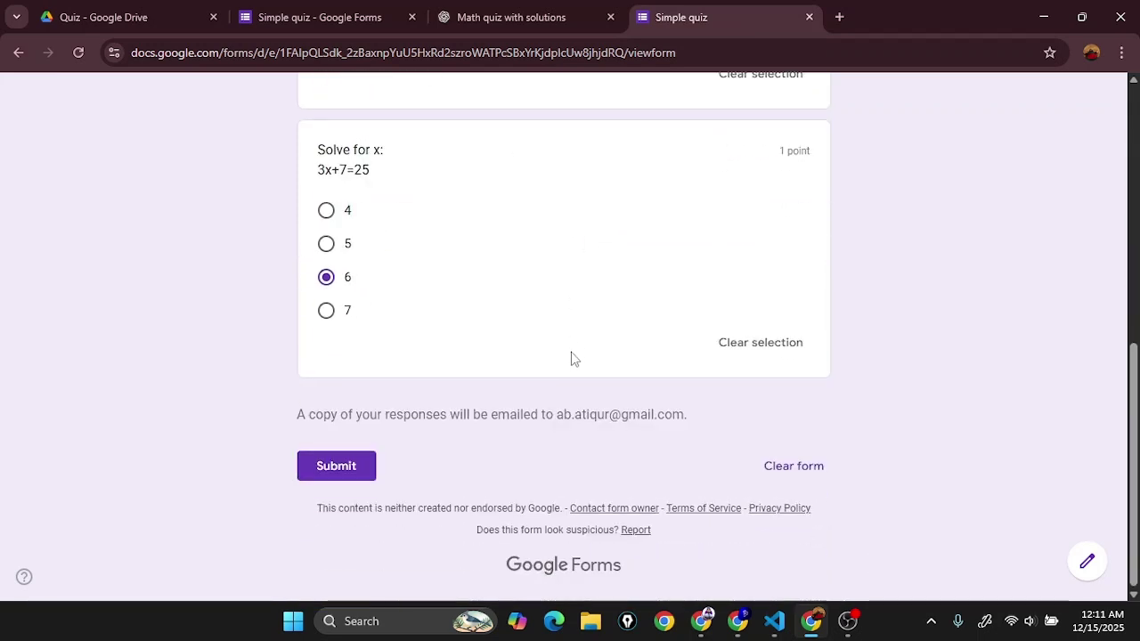
pyautogui.click(336, 465)
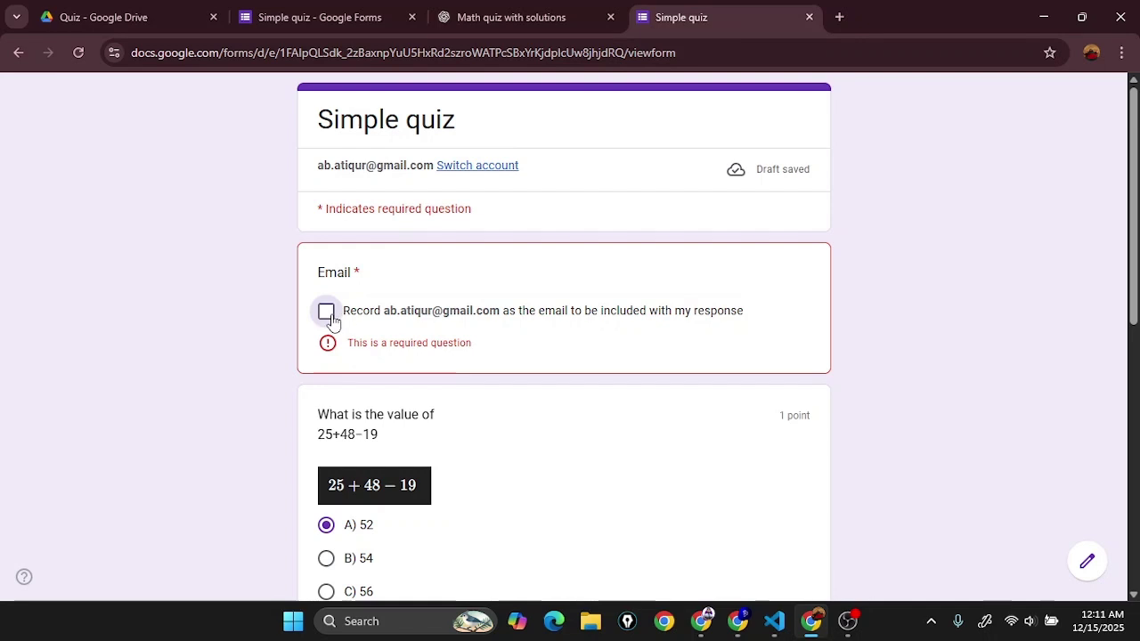
pyautogui.click(328, 318)
pyautogui.scroll(-7, 423, 351)
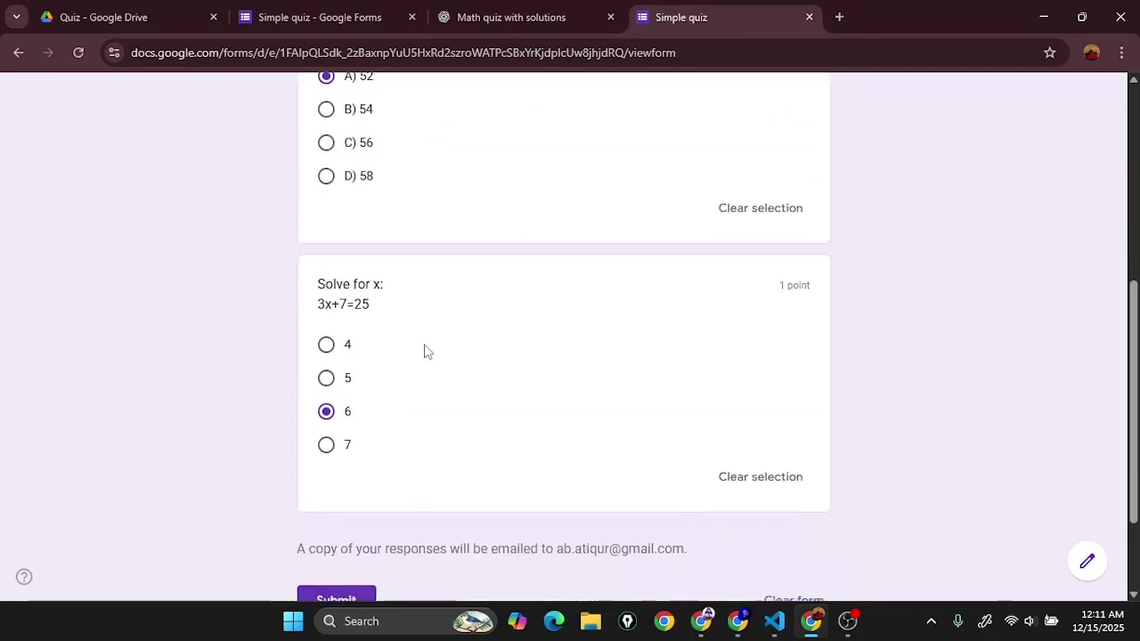
pyautogui.click(338, 468)
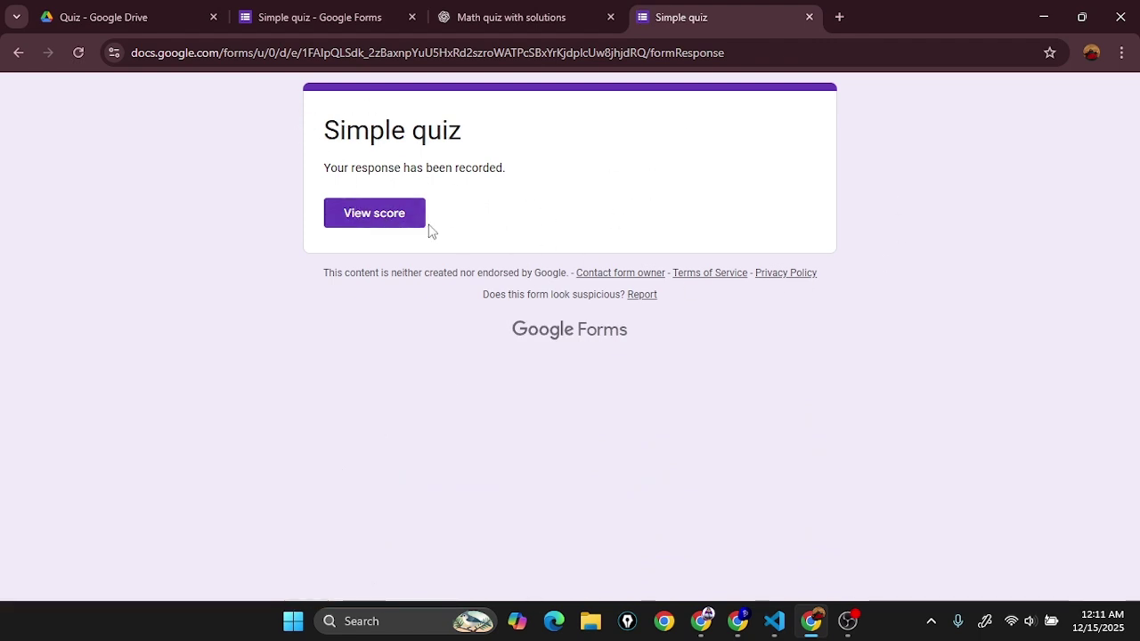
# Step: View the quiz score of 1/2 points, then return to the response-recorded page
pyautogui.click(380, 214)
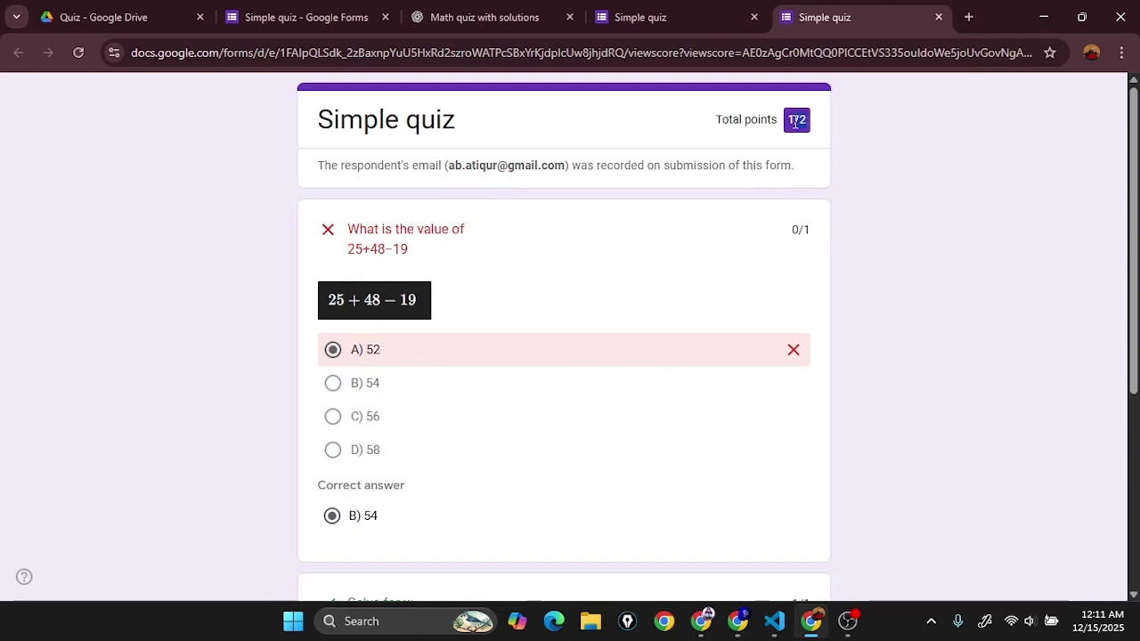
pyautogui.moveTo(795, 123); pyautogui.dragTo(773, 120)
pyautogui.scroll(-4, 613, 275)
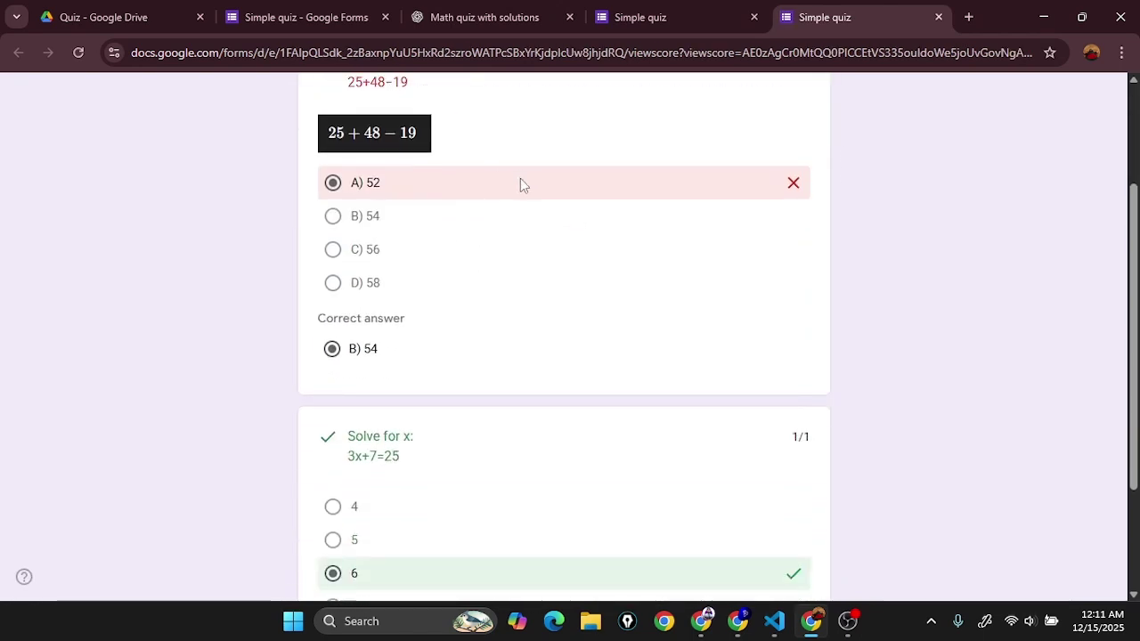
pyautogui.scroll(4, 420, 472)
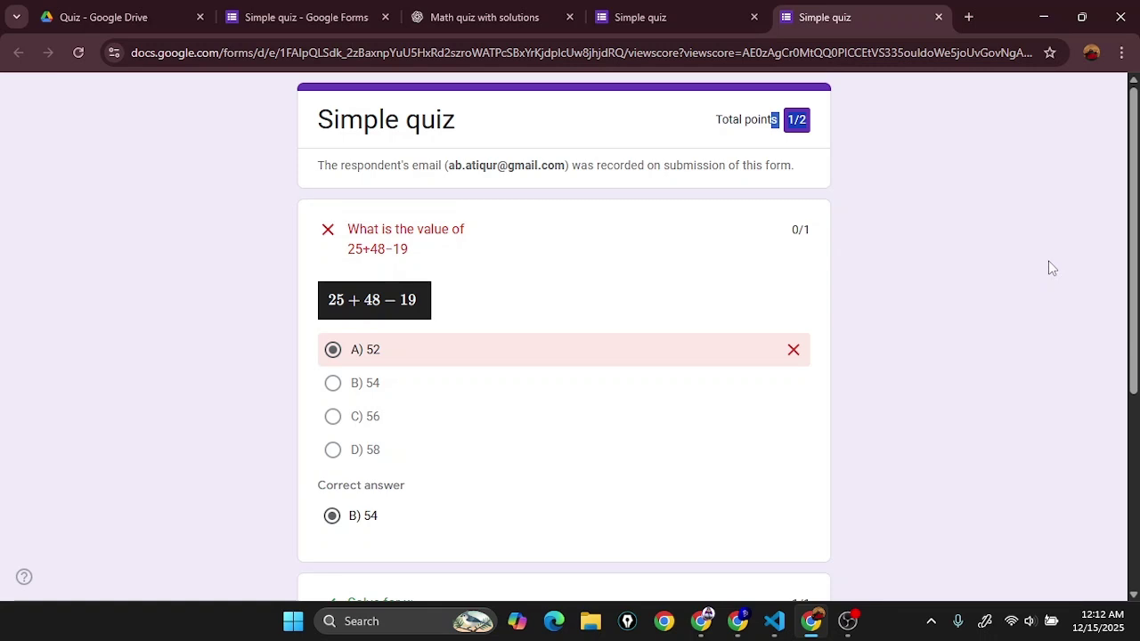
pyautogui.click(693, 9)
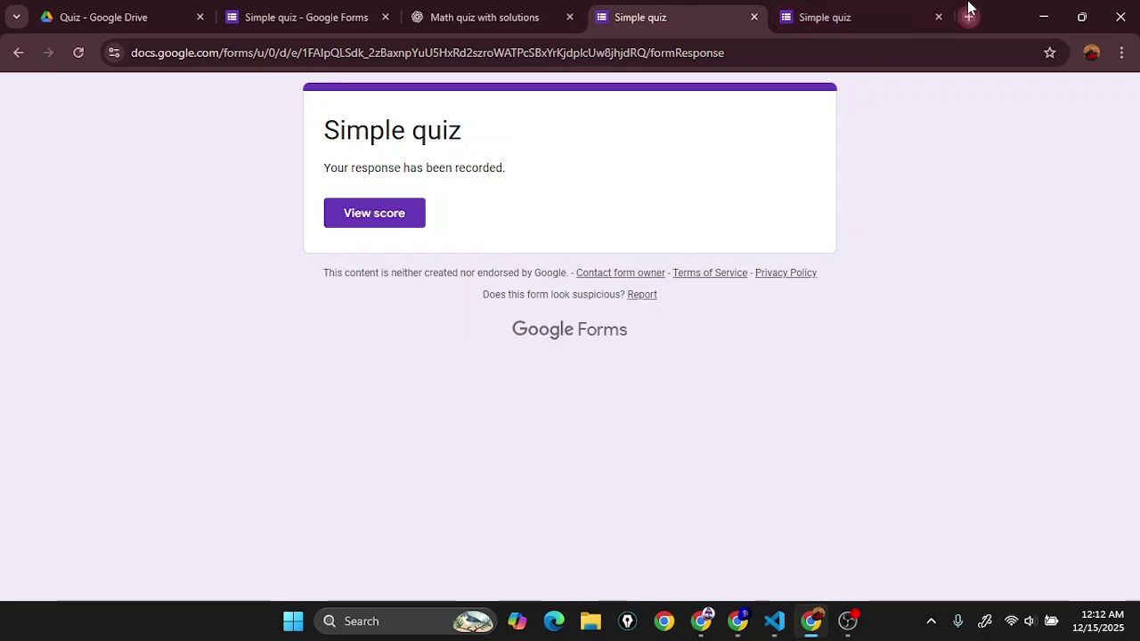
# Step: Open Gmail, read the Simple quiz response receipt listing A) 52 and 6, and view the score
pyautogui.click(969, 16)
pyautogui.click(981, 128)
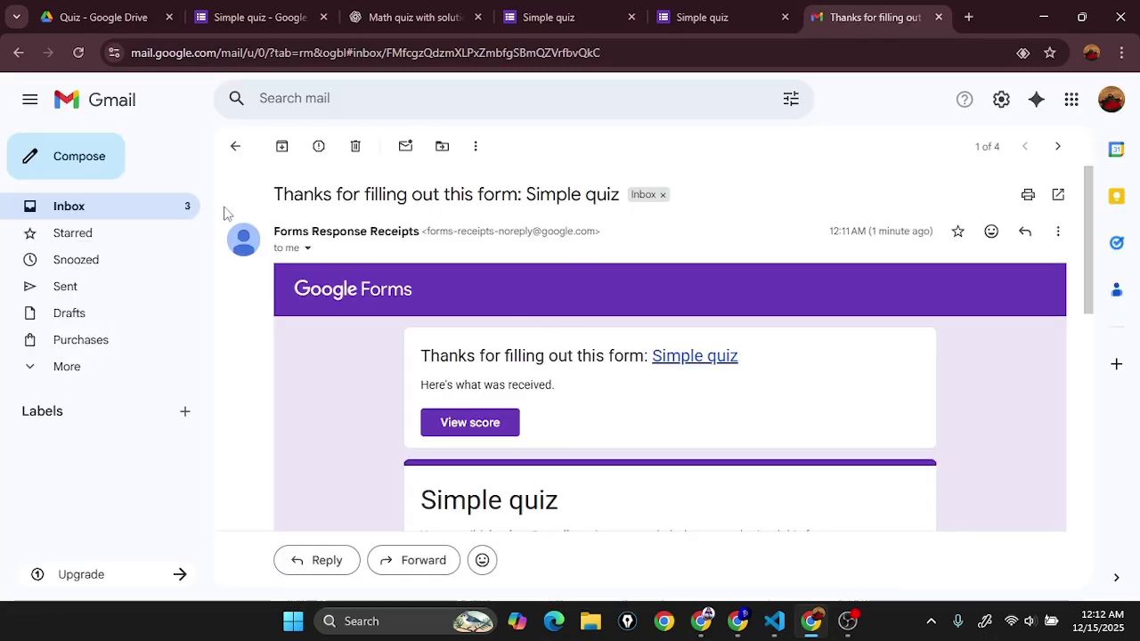
pyautogui.scroll(-1, 383, 192)
pyautogui.scroll(1, 382, 192)
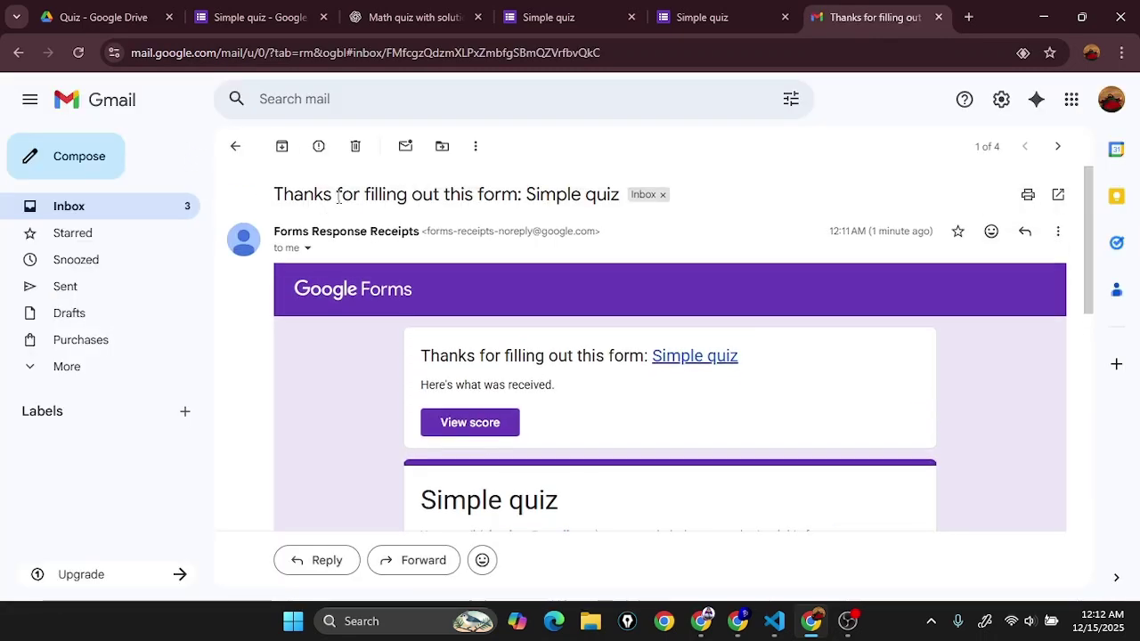
pyautogui.scroll(-2, 540, 448)
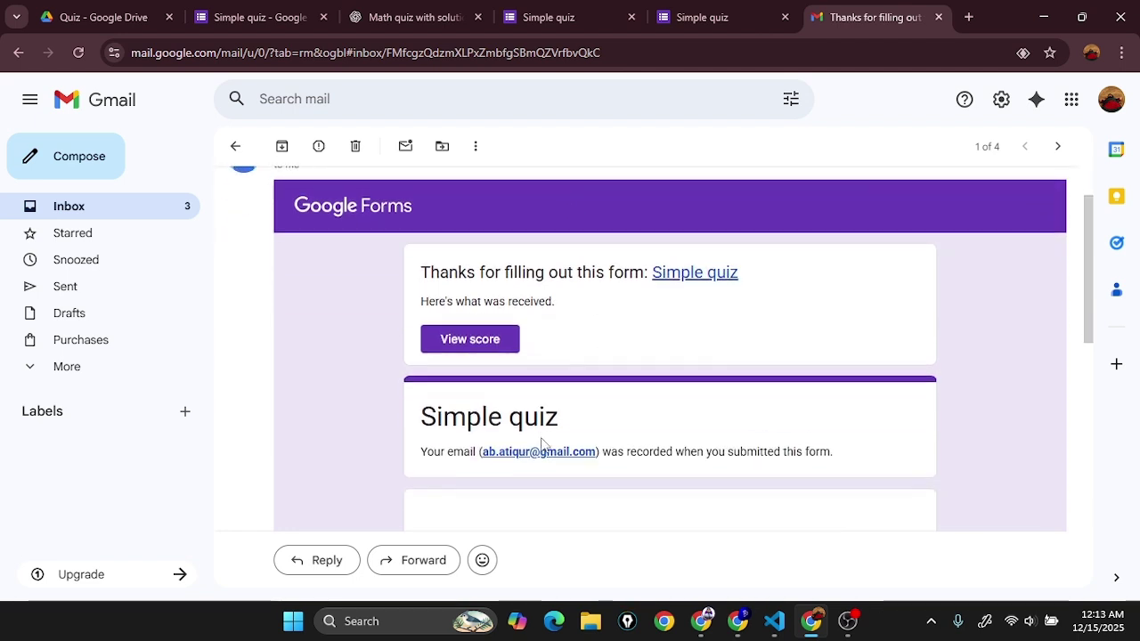
pyautogui.scroll(-6, 499, 323)
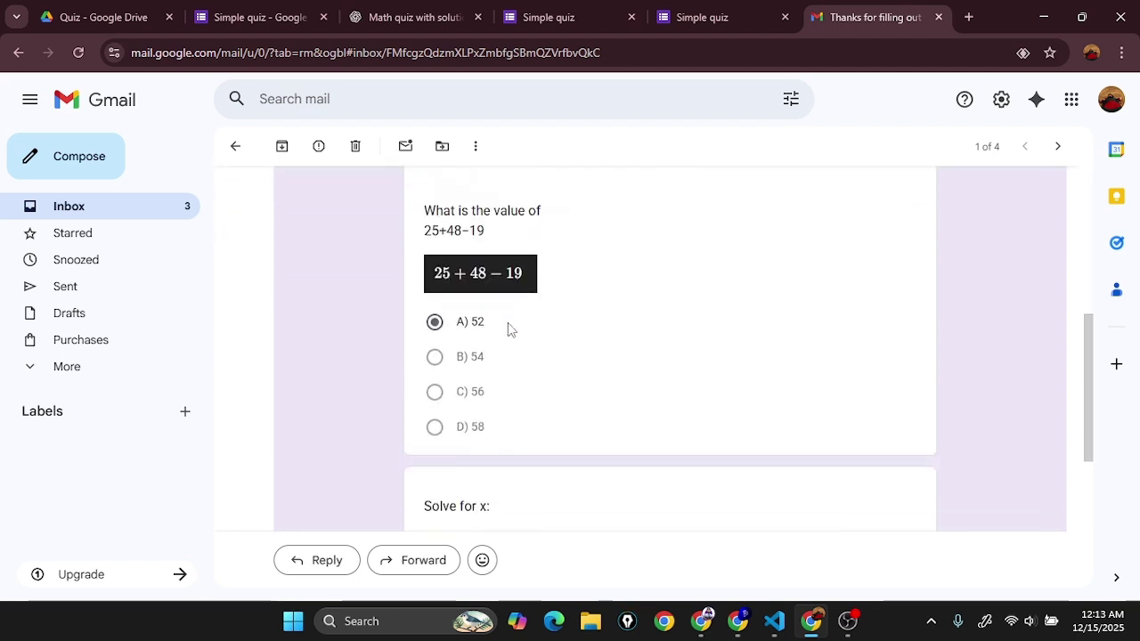
pyautogui.scroll(3, 494, 421)
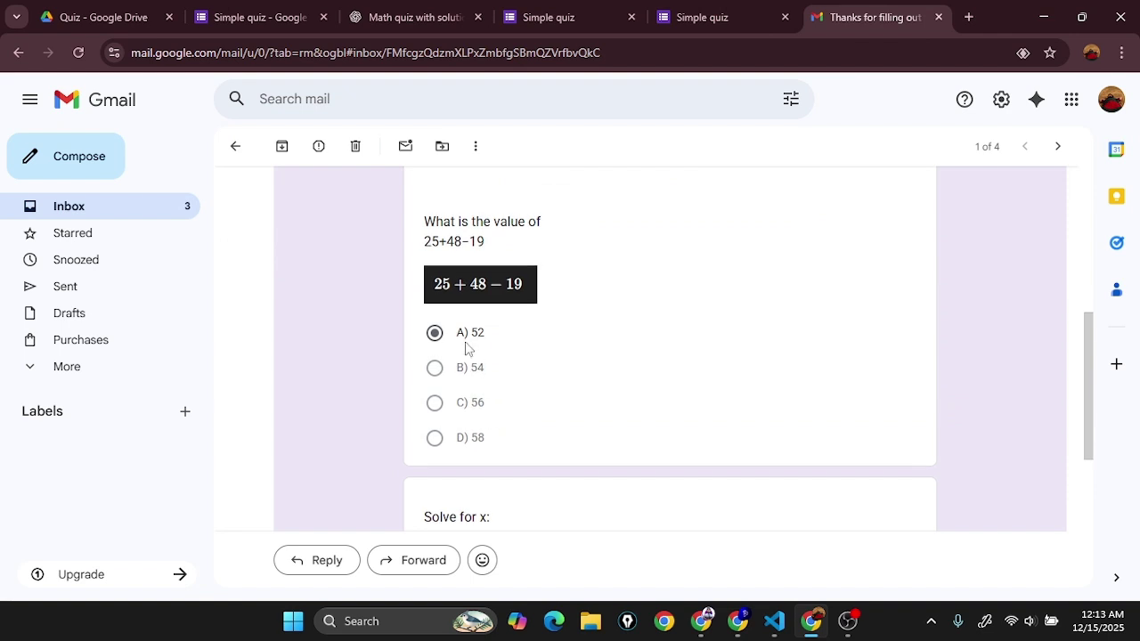
pyautogui.scroll(-3, 499, 419)
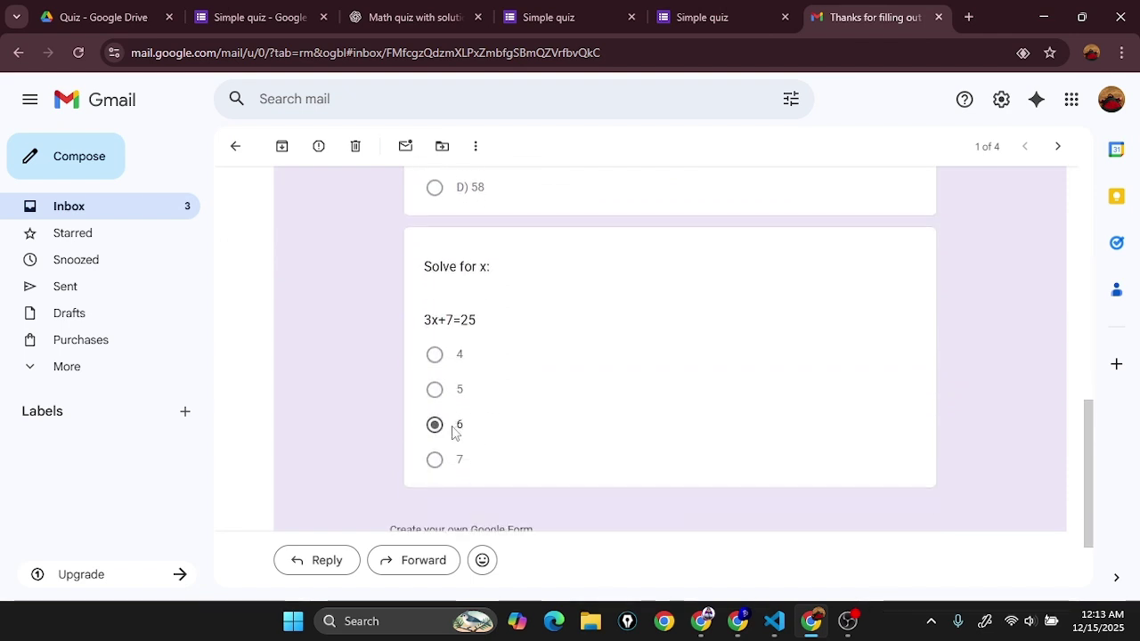
pyautogui.scroll(6, 516, 426)
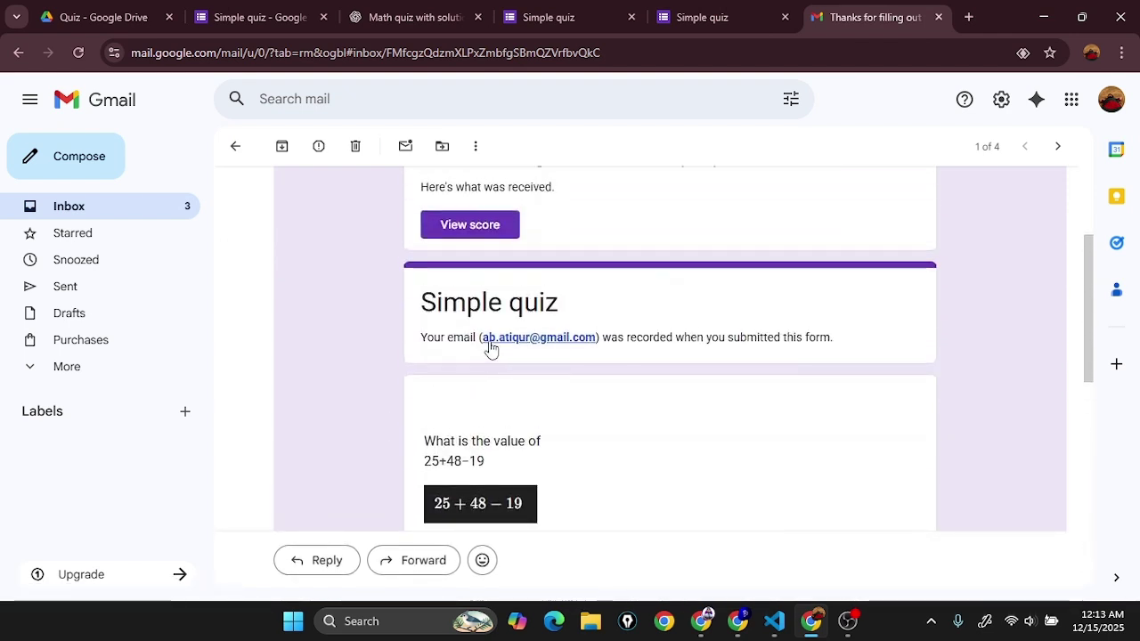
pyautogui.scroll(3, 530, 432)
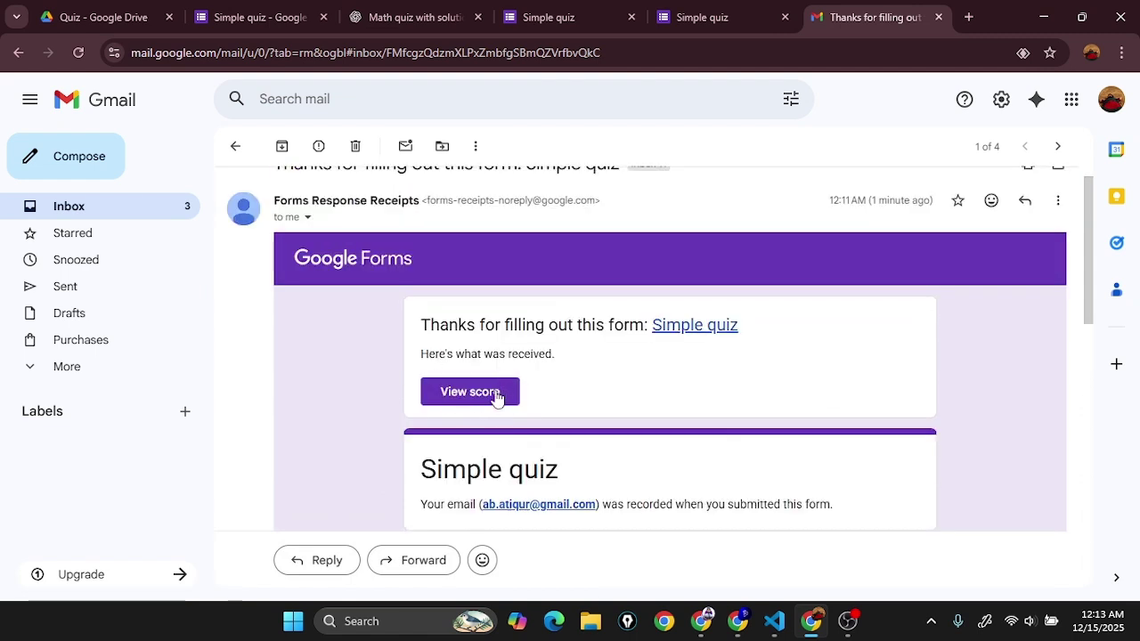
pyautogui.click(495, 393)
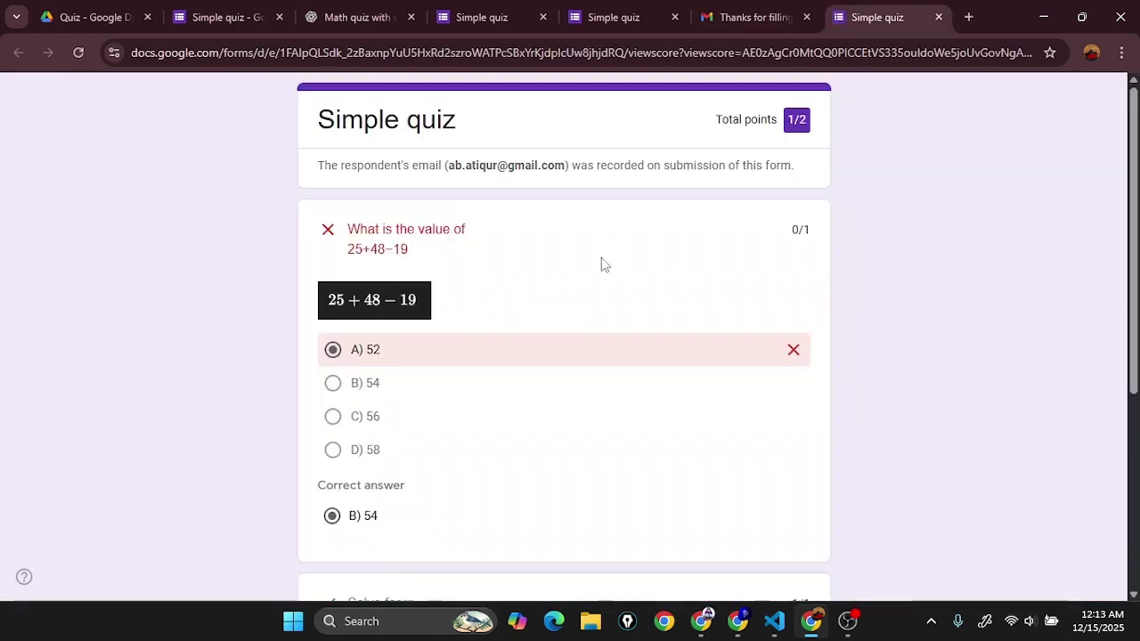
# Step: Review the score page confirming 6 correct, then return to the response-recorded tab
pyautogui.scroll(-4, 463, 294)
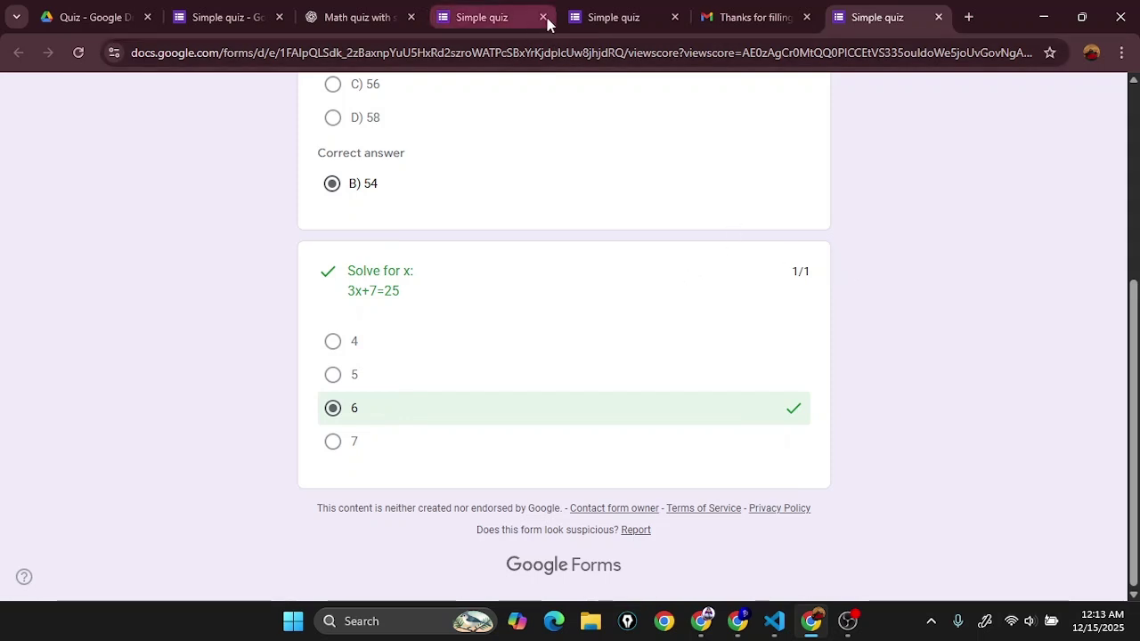
pyautogui.click(512, 7)
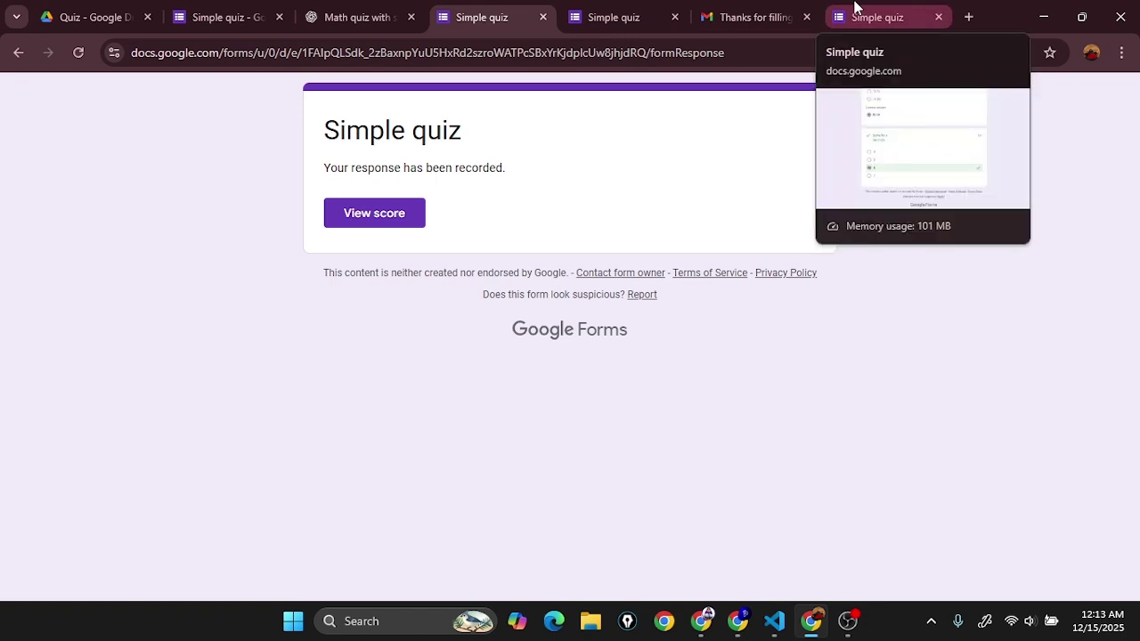
# Step: Close the extra Simple quiz response tabs and the 'Thanks for filling out' email tab
pyautogui.middleClick(847, 7)
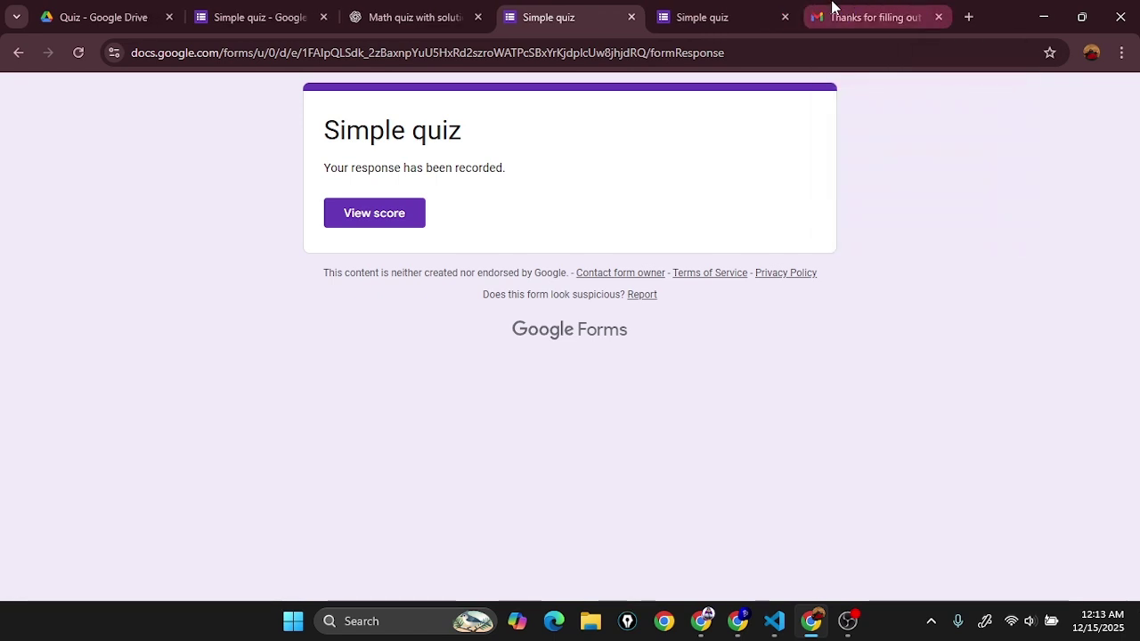
pyautogui.middleClick(824, 7)
pyautogui.middleClick(784, 7)
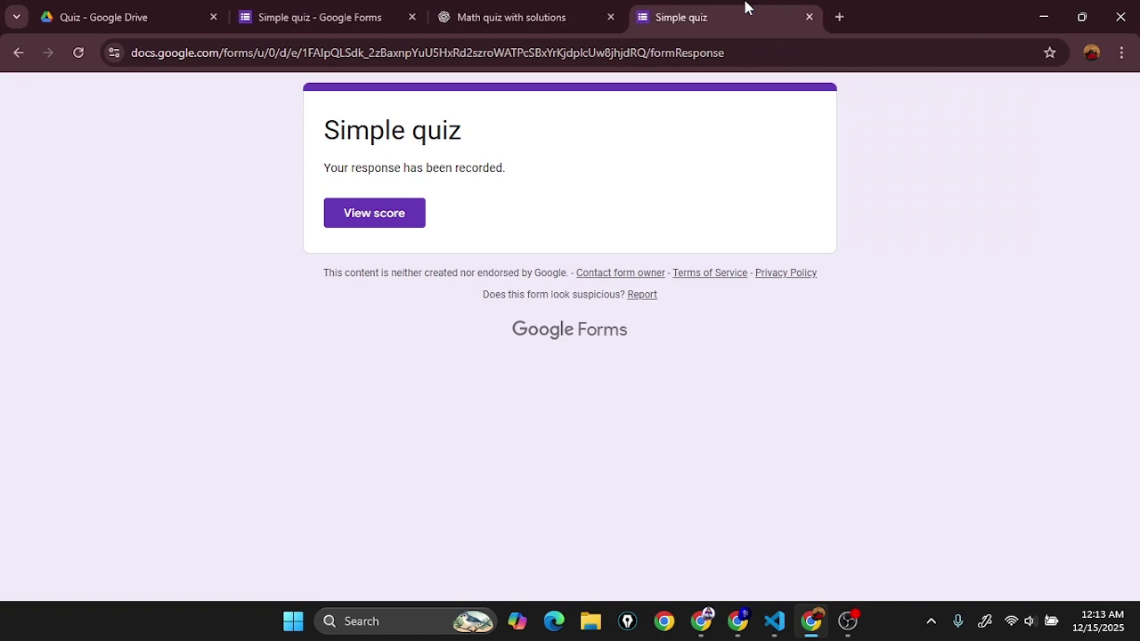
pyautogui.middleClick(746, 7)
# Step: Review the quiz's one scored response (2 total points) under Responses, then return to Questions
pyautogui.click(331, 12)
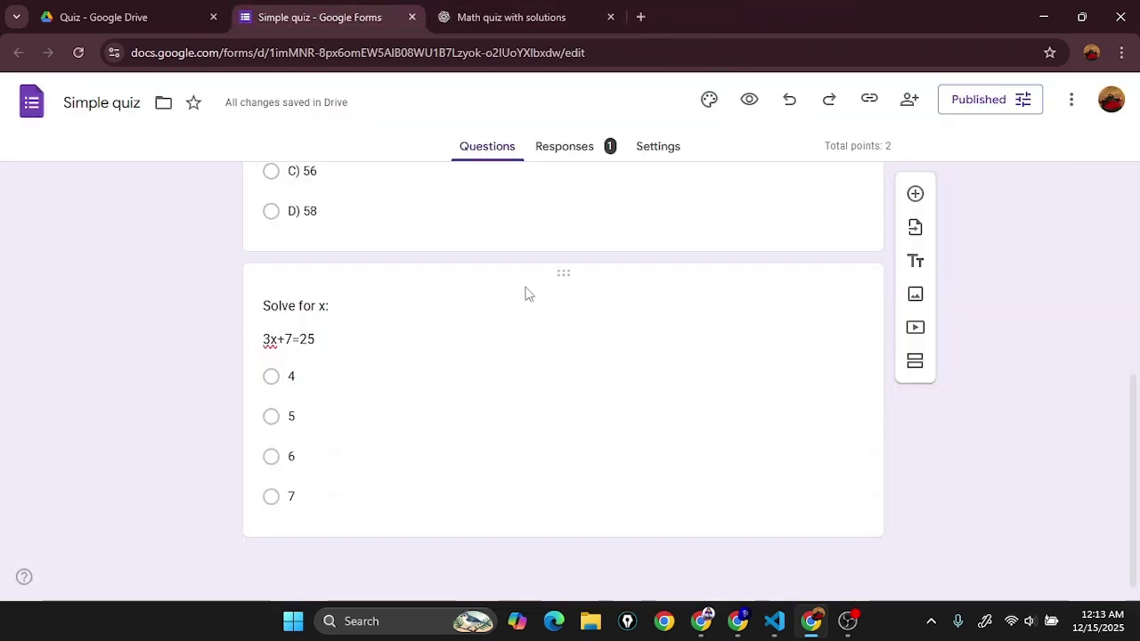
pyautogui.scroll(5, 525, 294)
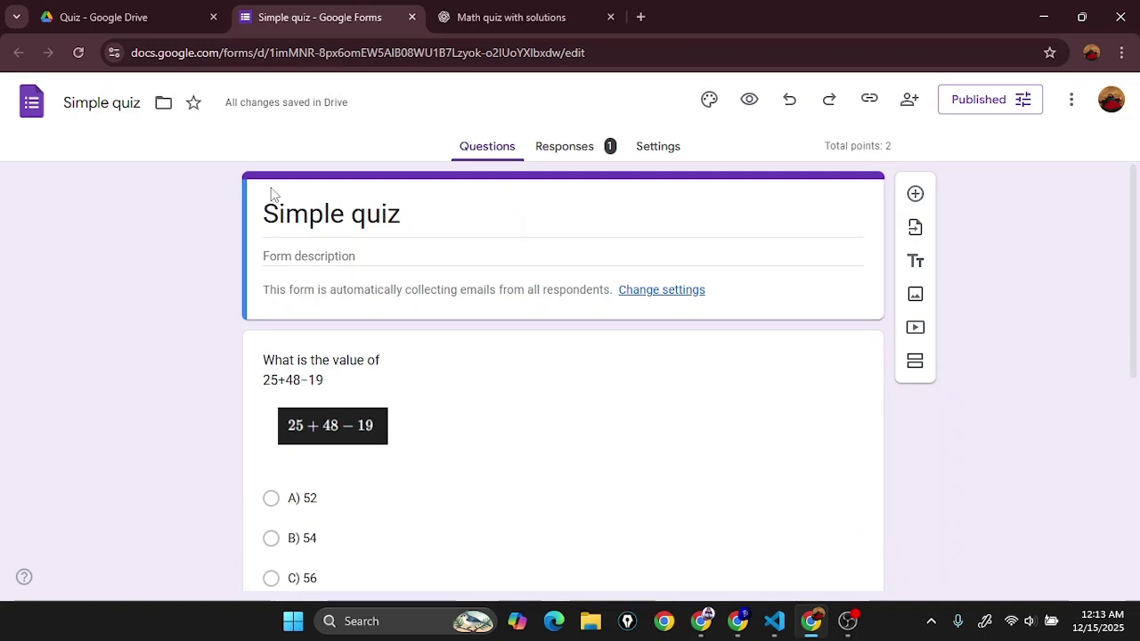
pyautogui.click(552, 155)
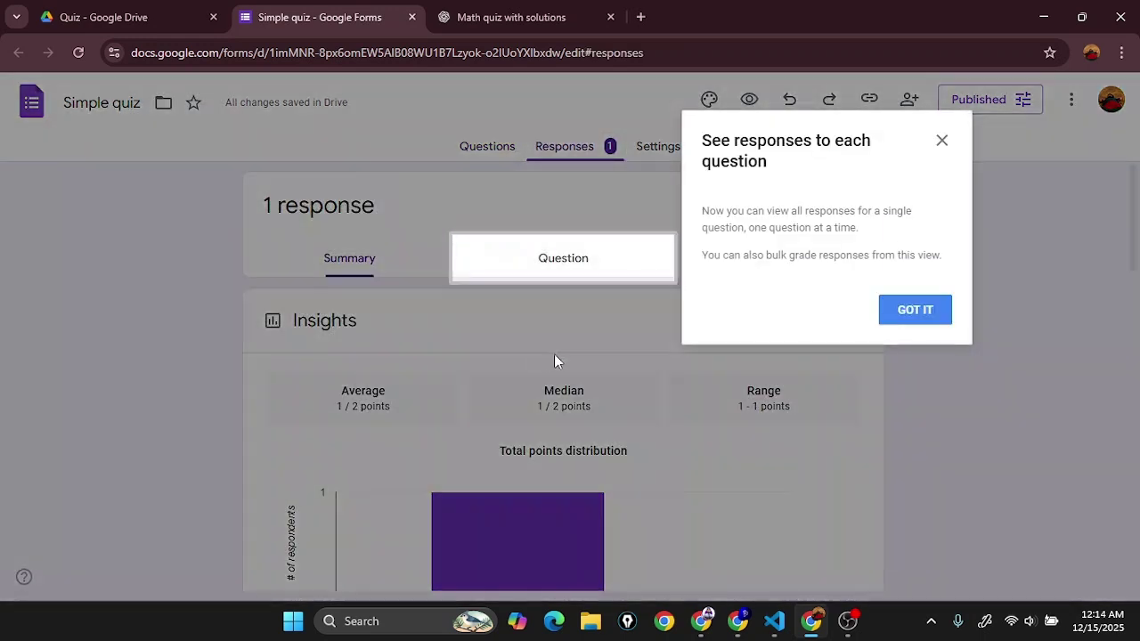
pyautogui.click(915, 310)
pyautogui.scroll(-5, 452, 321)
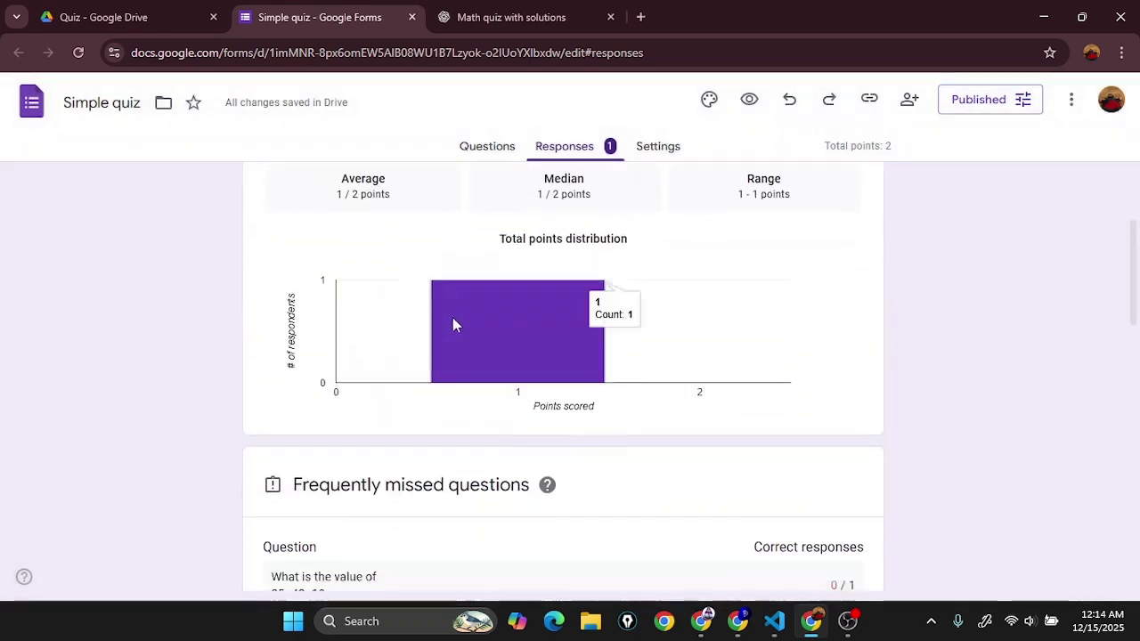
pyautogui.scroll(5, 343, 359)
pyautogui.scroll(-8, 362, 279)
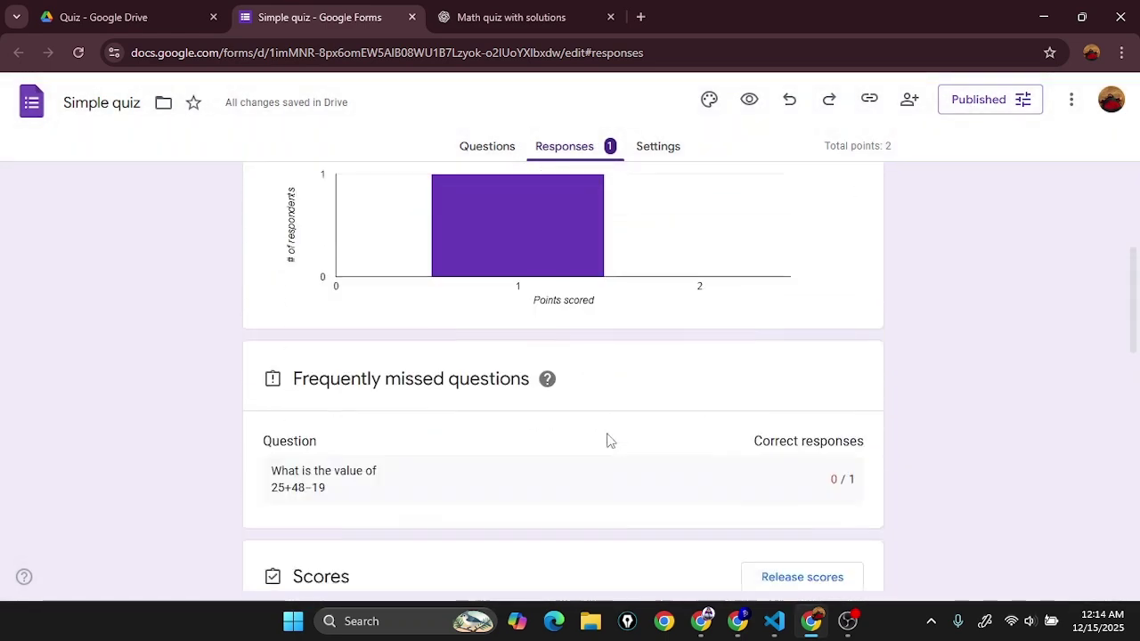
pyautogui.scroll(-4, 570, 450)
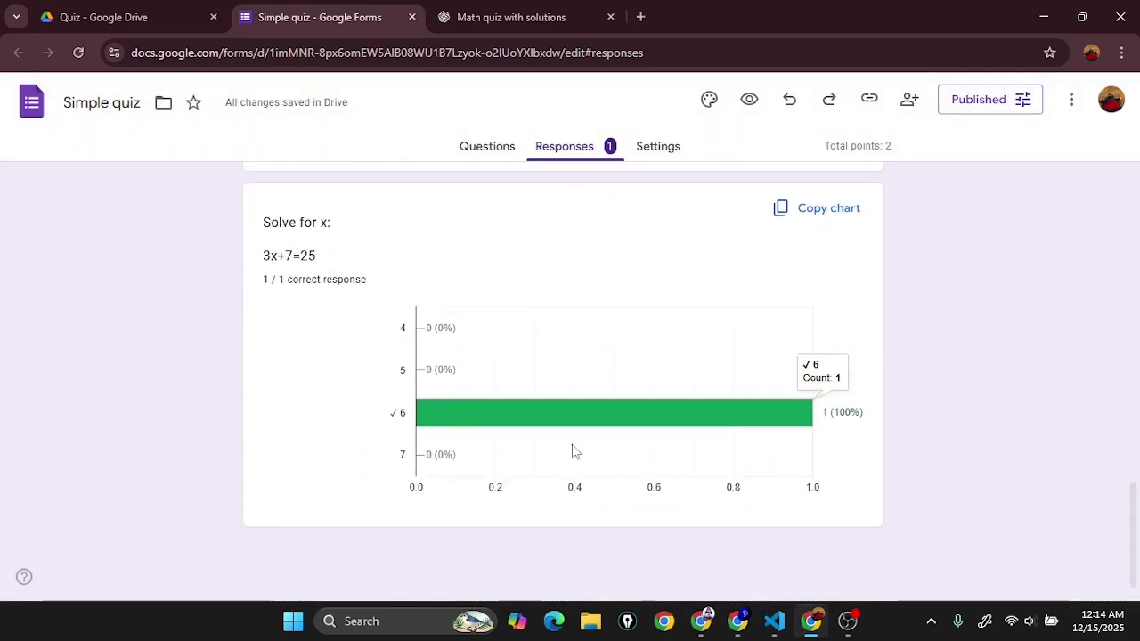
pyautogui.scroll(7, 547, 451)
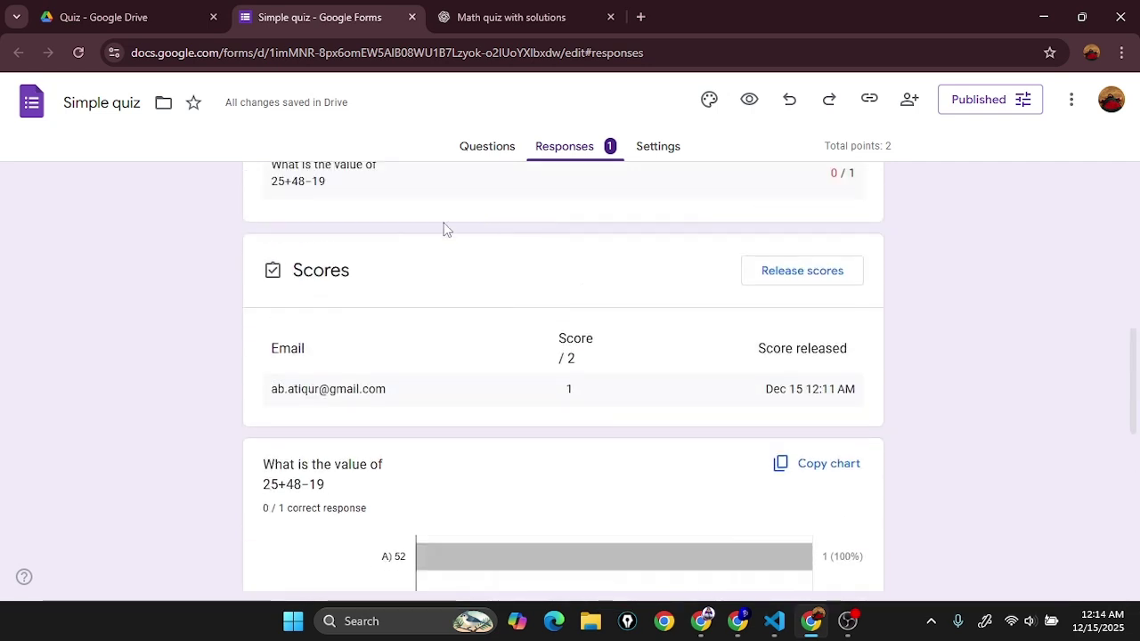
pyautogui.click(504, 154)
pyautogui.scroll(-1, 552, 348)
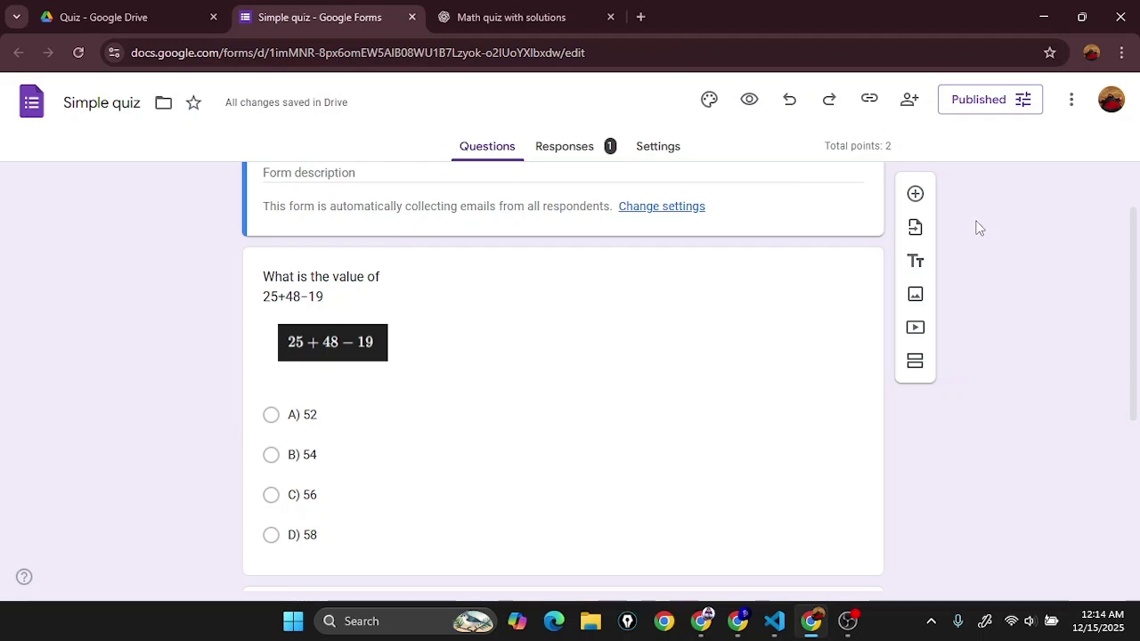
# Step: Search the Workspace Marketplace add-ons for 'times for goog'
pyautogui.click(1072, 109)
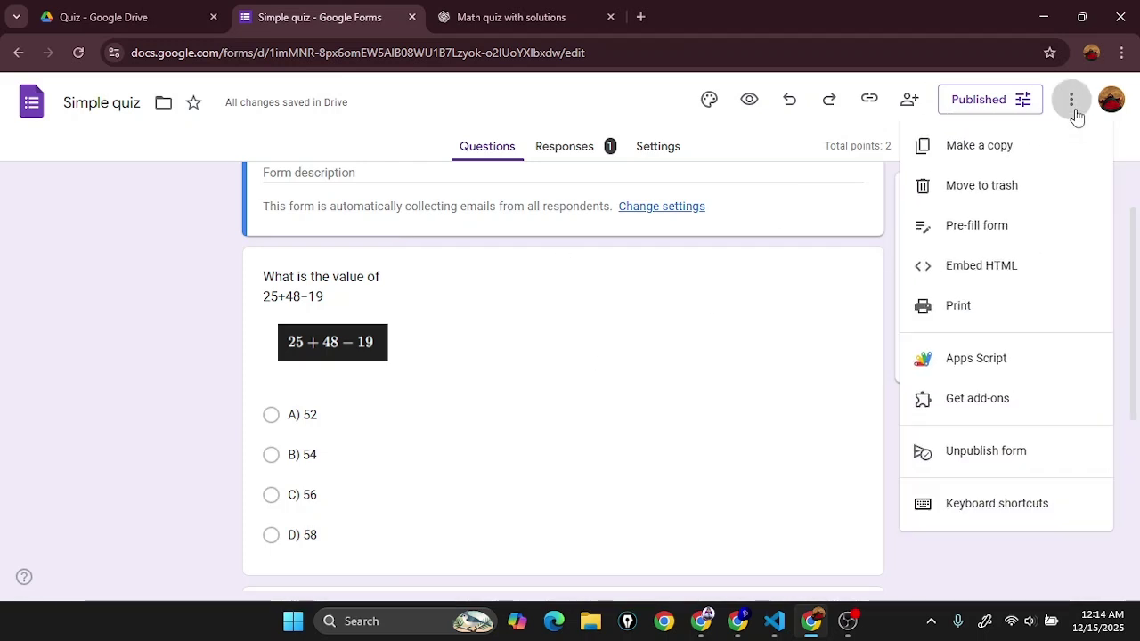
pyautogui.click(969, 407)
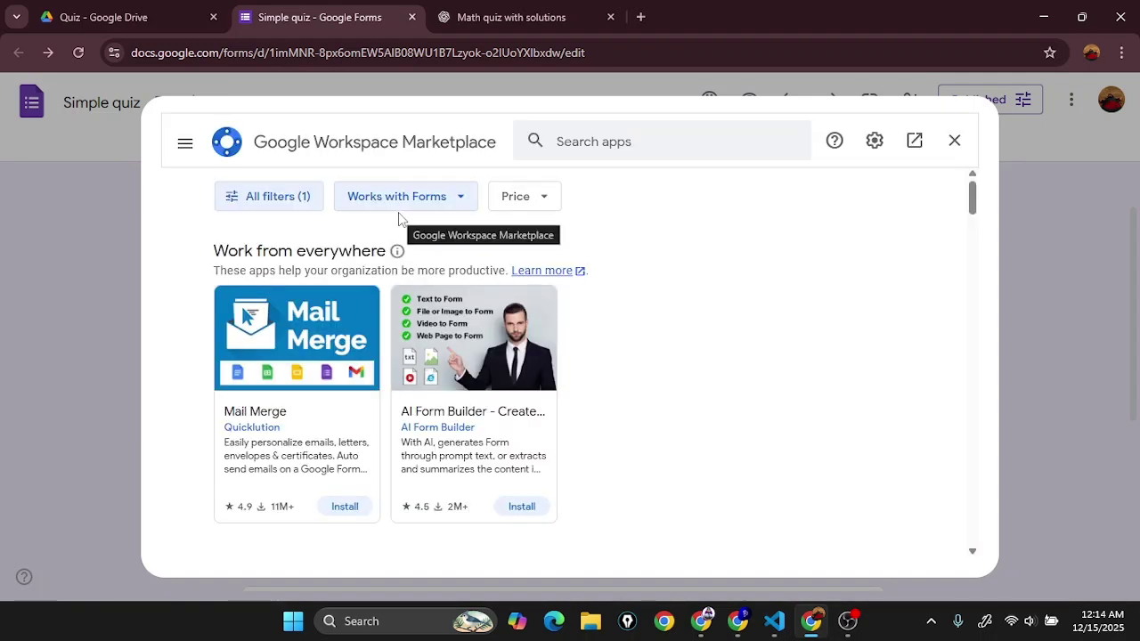
pyautogui.click(644, 140)
pyautogui.write('times for google forms')
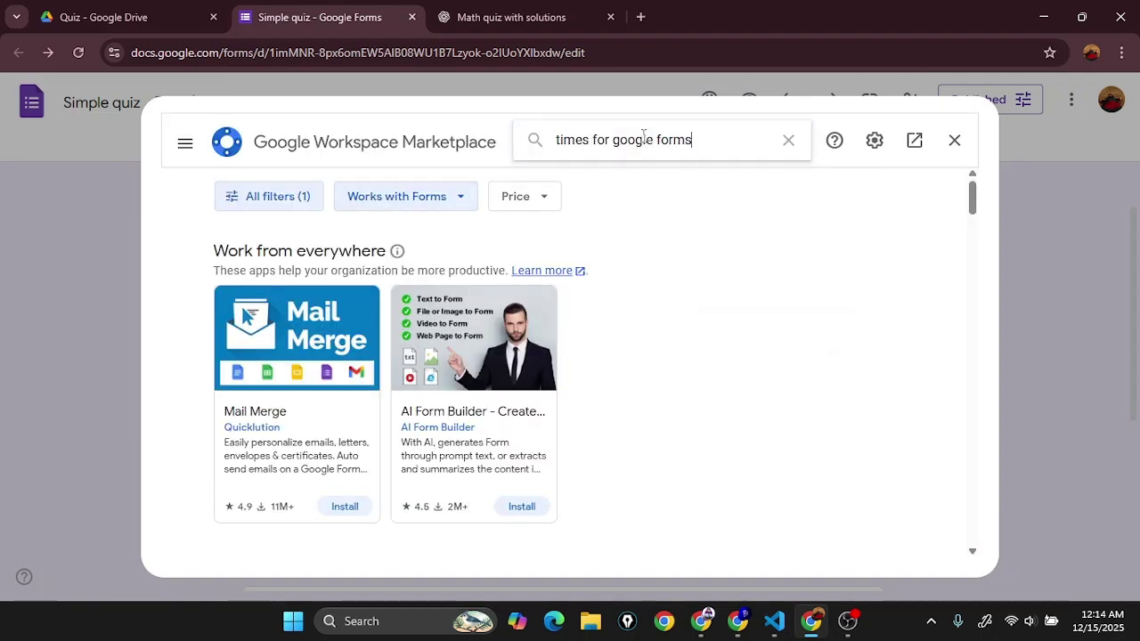
pyautogui.press('Return')
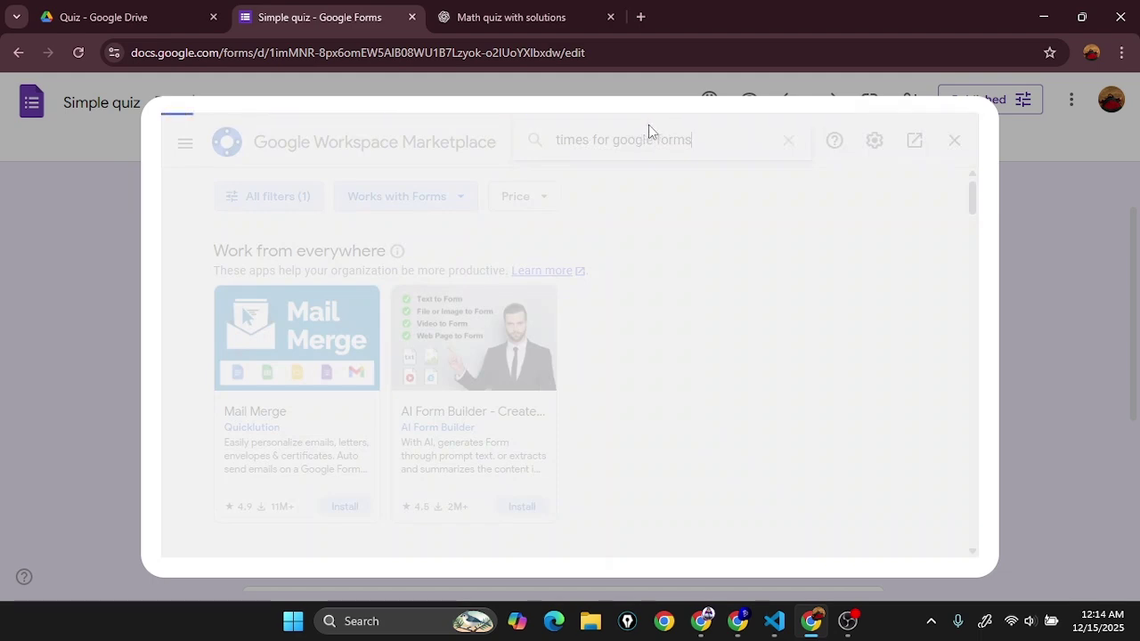
pyautogui.scroll(-2, 895, 387)
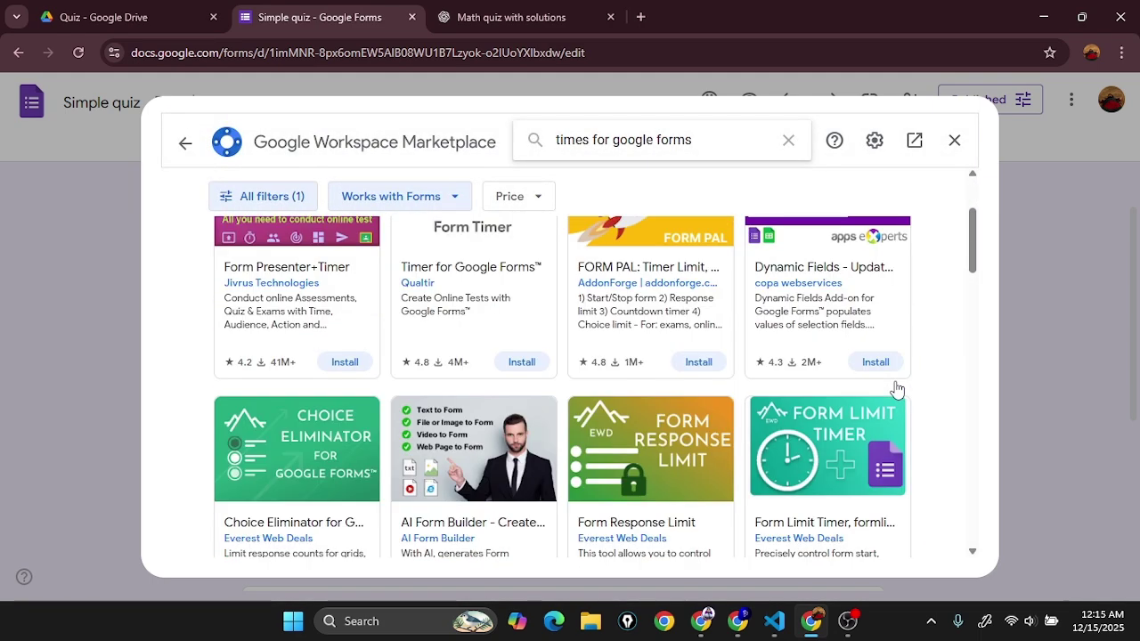
pyautogui.scroll(1, 691, 389)
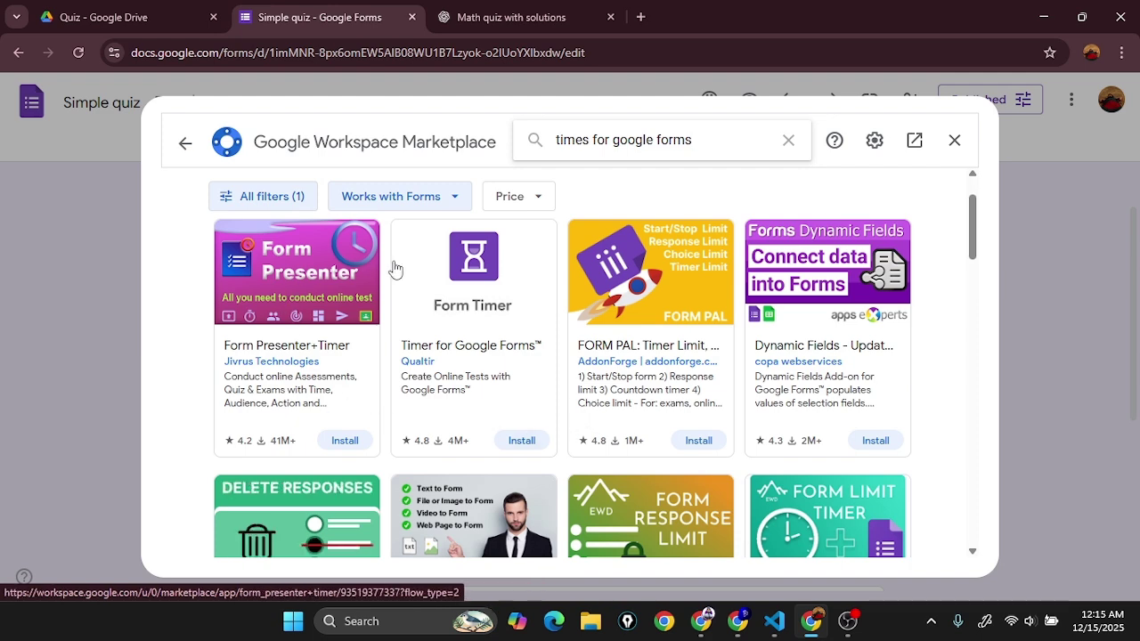
# Step: Open the Timer for Google Forms listing and page back through its screenshots
pyautogui.click(467, 355)
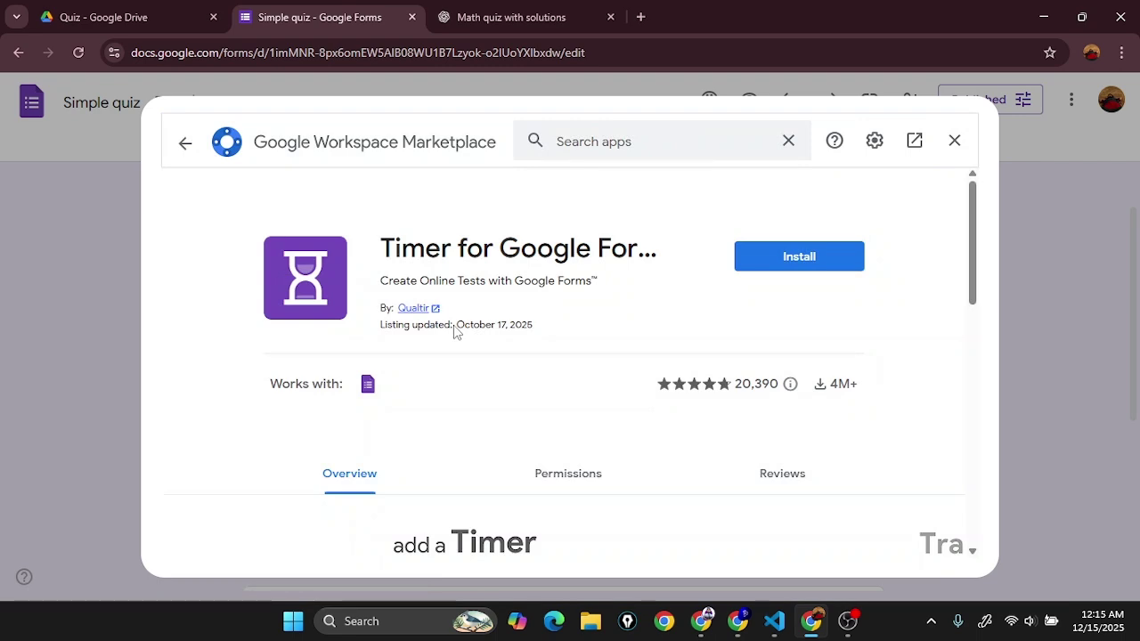
pyautogui.scroll(-3, 453, 326)
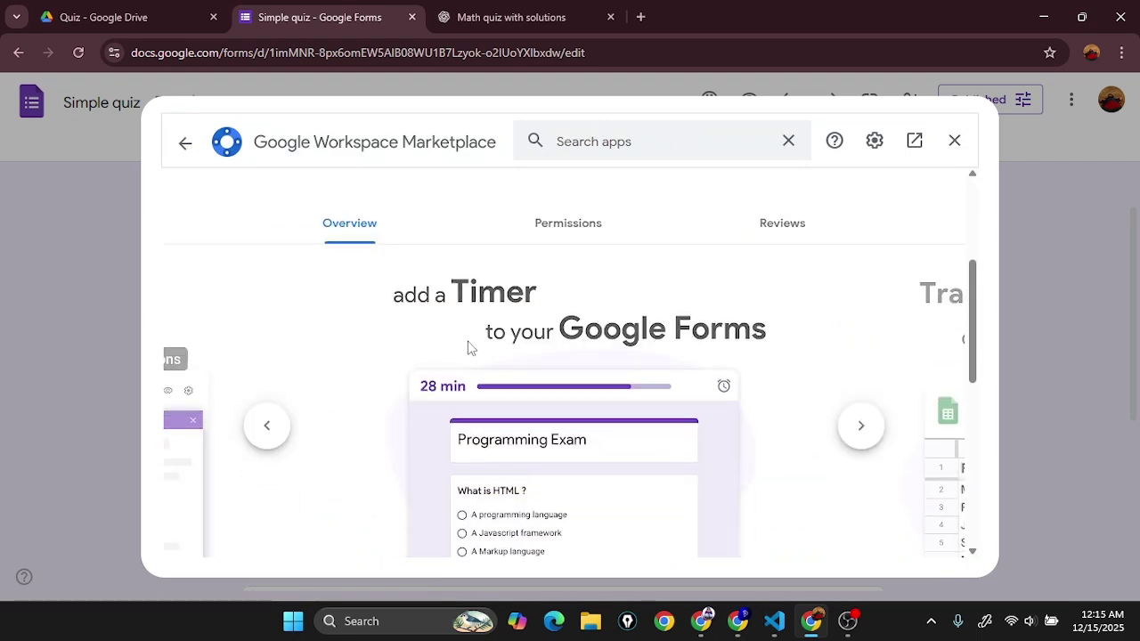
pyautogui.scroll(3, 471, 352)
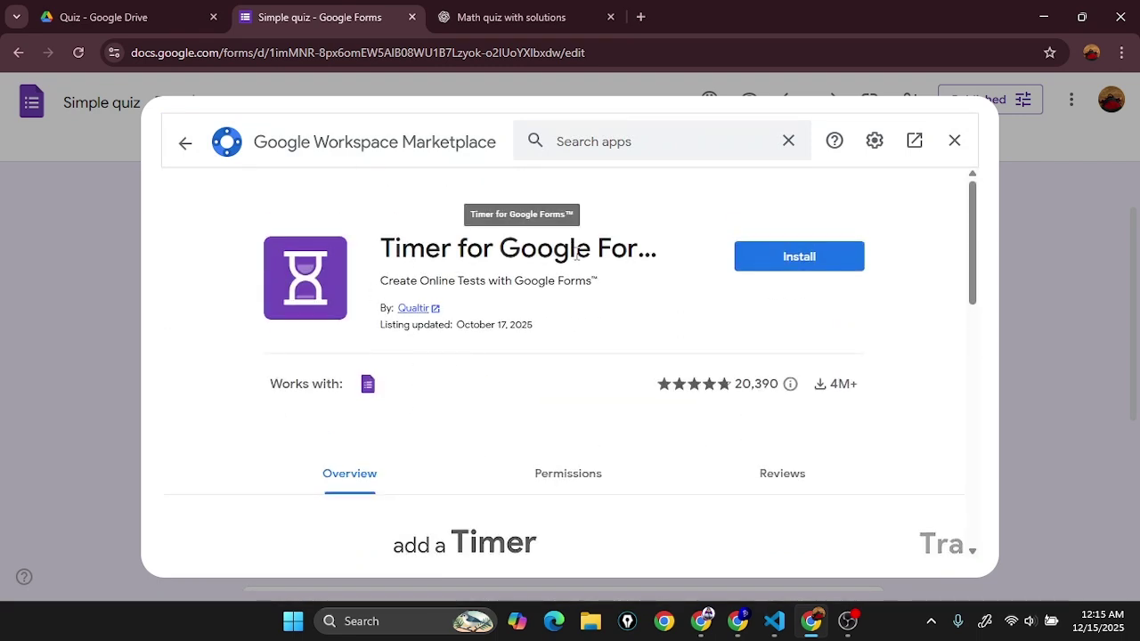
pyautogui.scroll(-4, 579, 260)
pyautogui.click(263, 347)
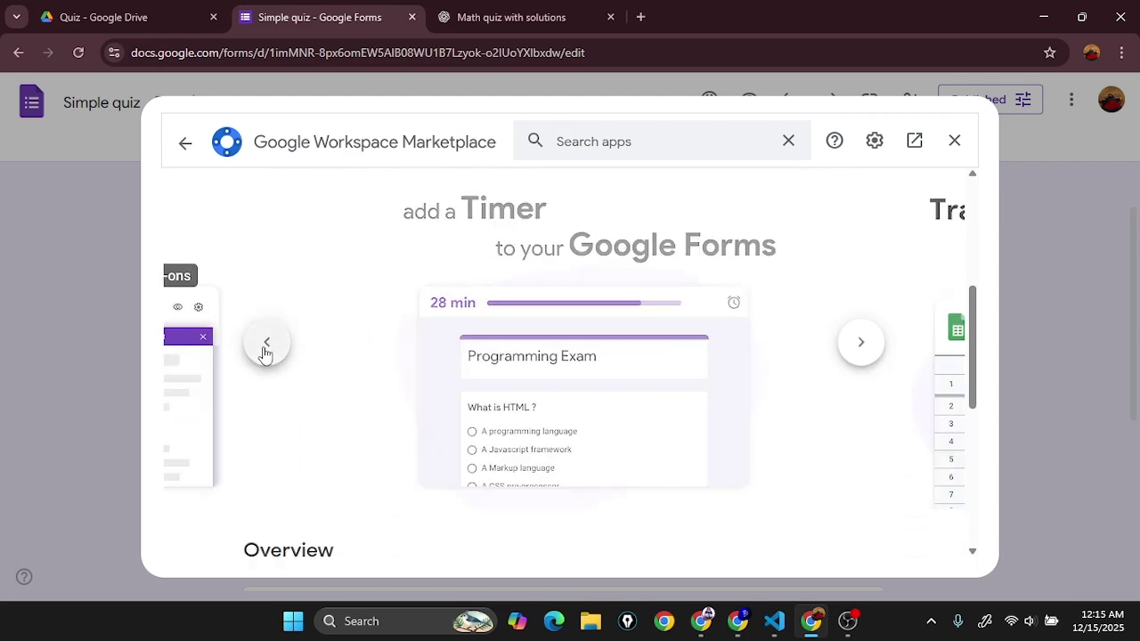
pyautogui.click(266, 346)
pyautogui.click(265, 346)
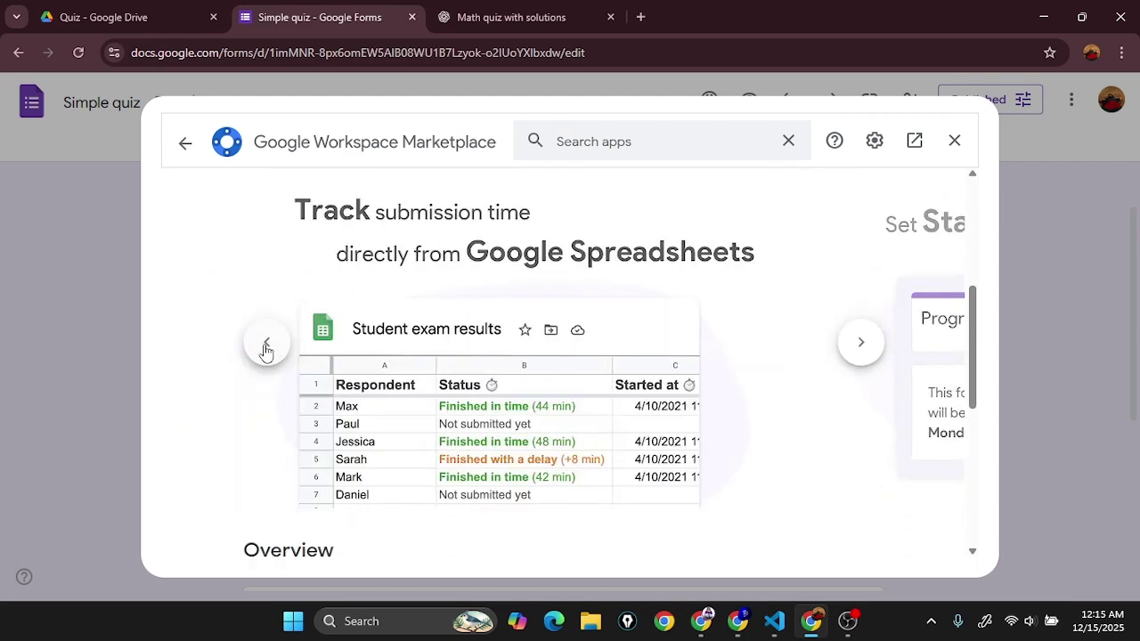
pyautogui.click(266, 346)
pyautogui.click(265, 347)
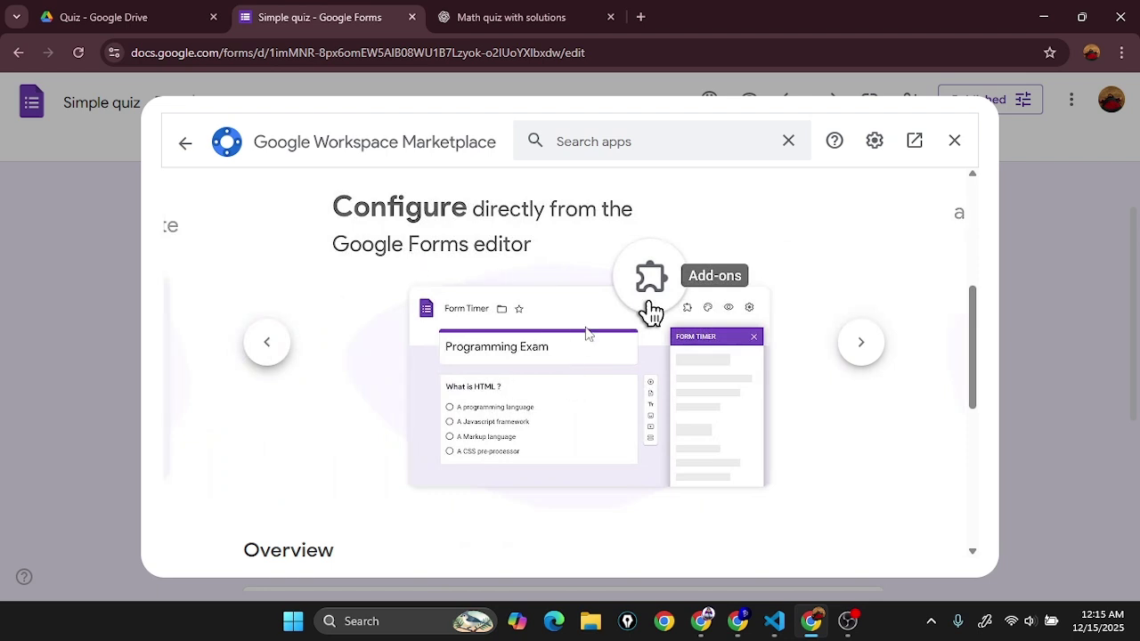
# Step: View the remaining screenshots and start installing Timer for Google Forms
pyautogui.click(860, 346)
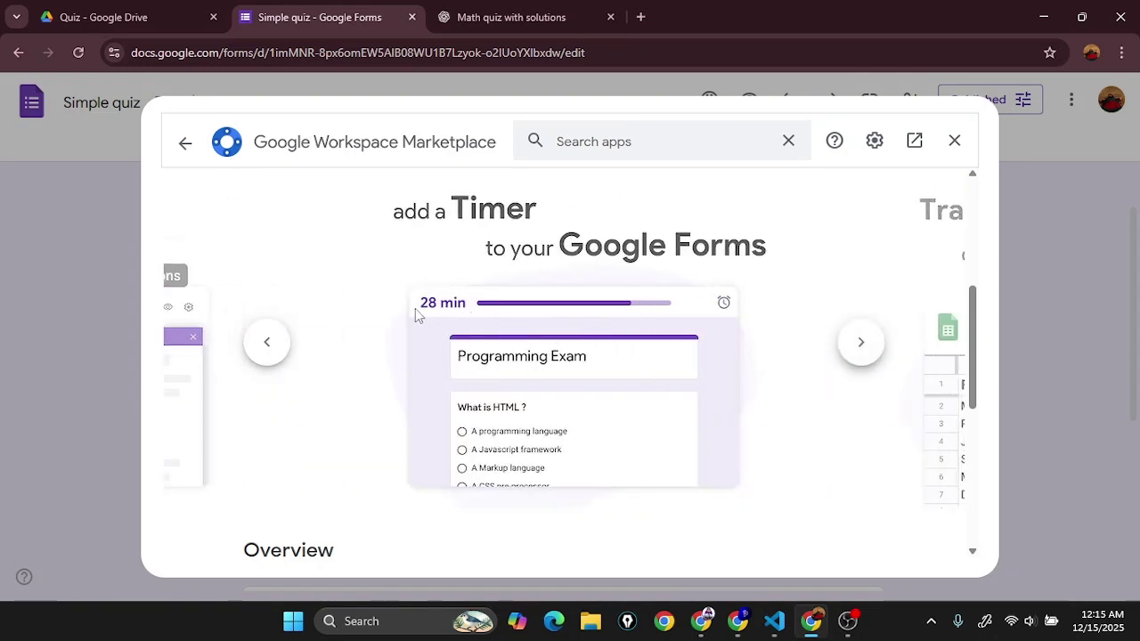
pyautogui.click(861, 342)
pyautogui.moveTo(572, 258); pyautogui.dragTo(468, 402)
pyautogui.click(864, 347)
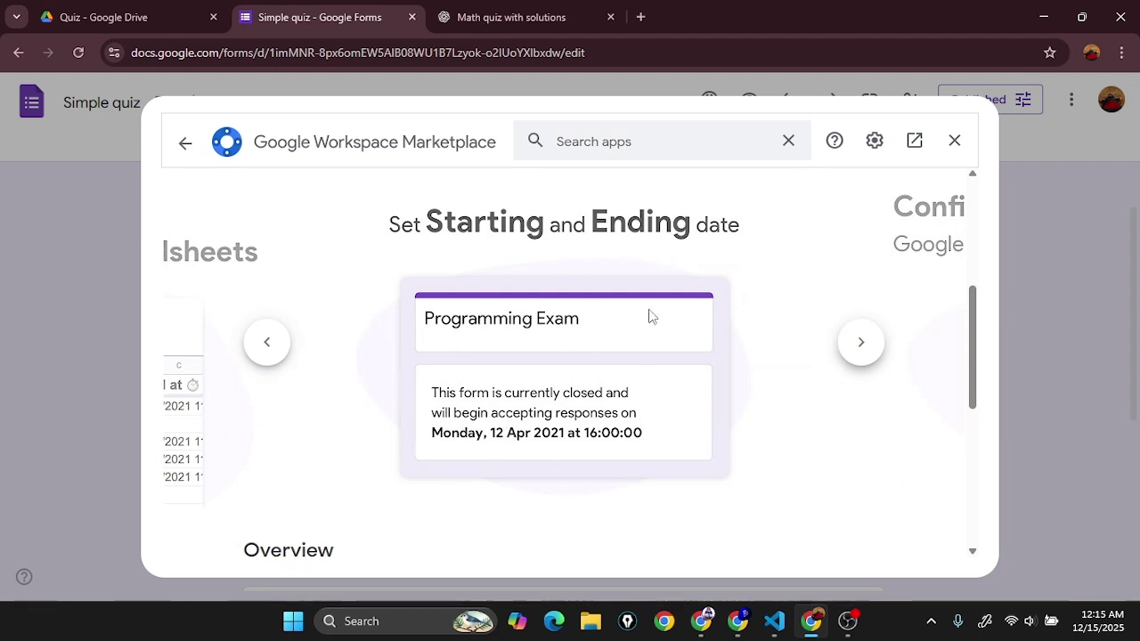
pyautogui.click(873, 360)
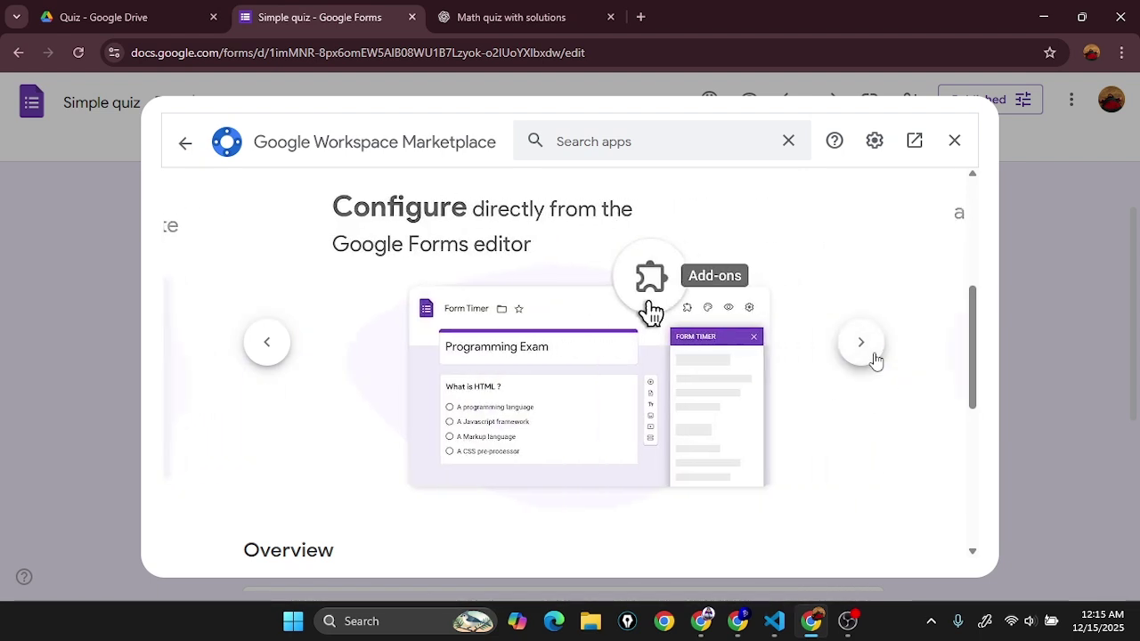
pyautogui.scroll(-1, 666, 424)
pyautogui.scroll(3, 668, 424)
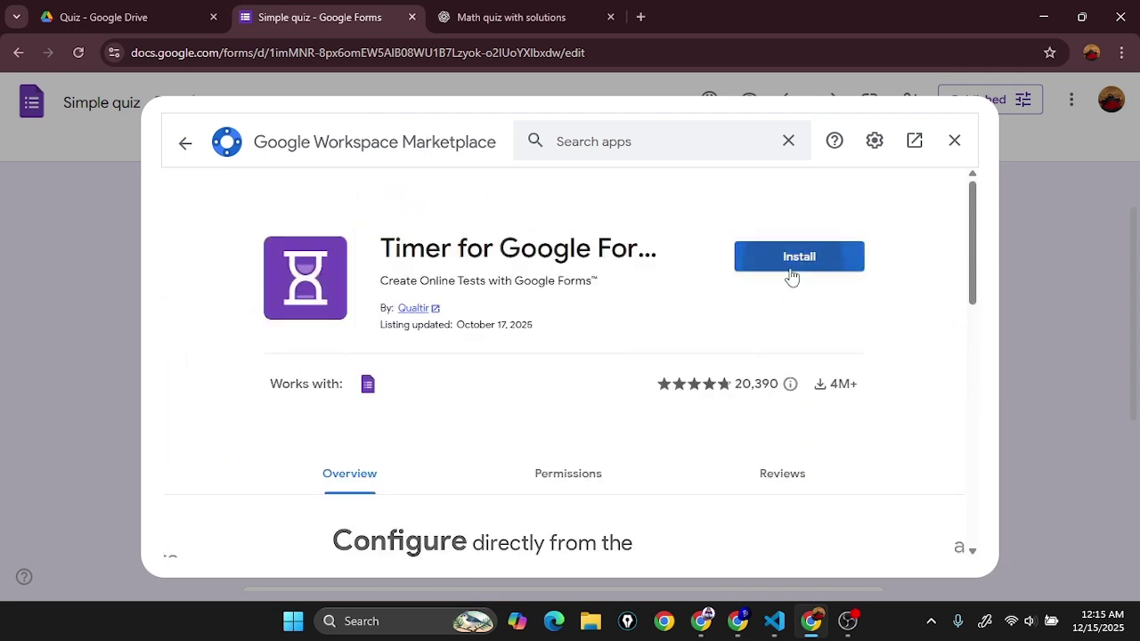
pyautogui.click(793, 277)
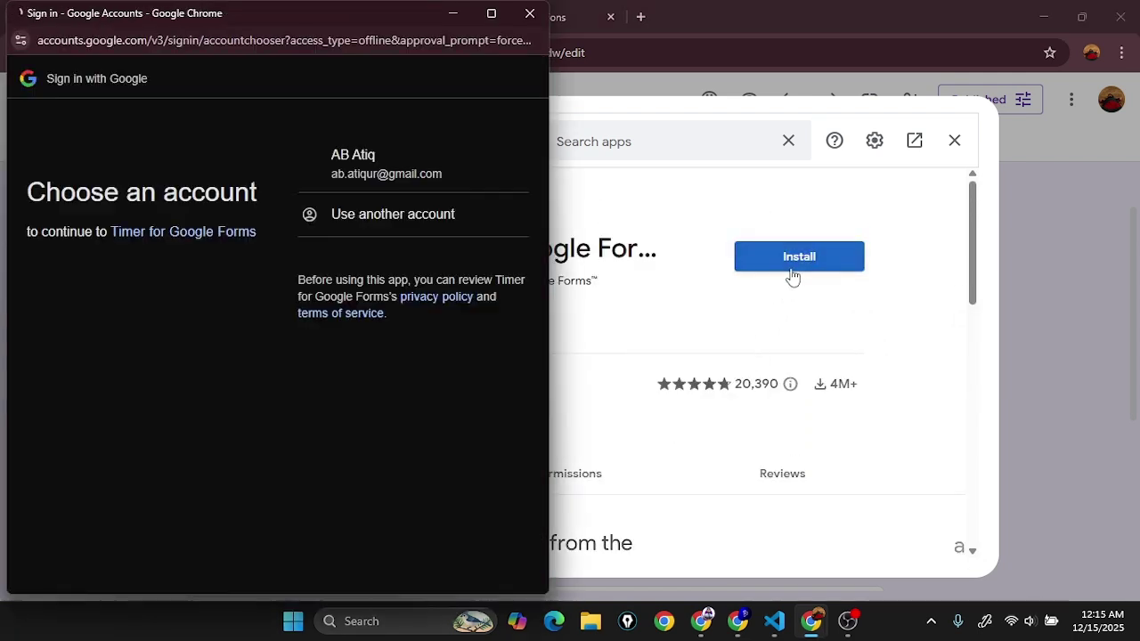
# Step: Authorise Timer for Google Forms with all requested permissions and confirm it installed
pyautogui.click(403, 182)
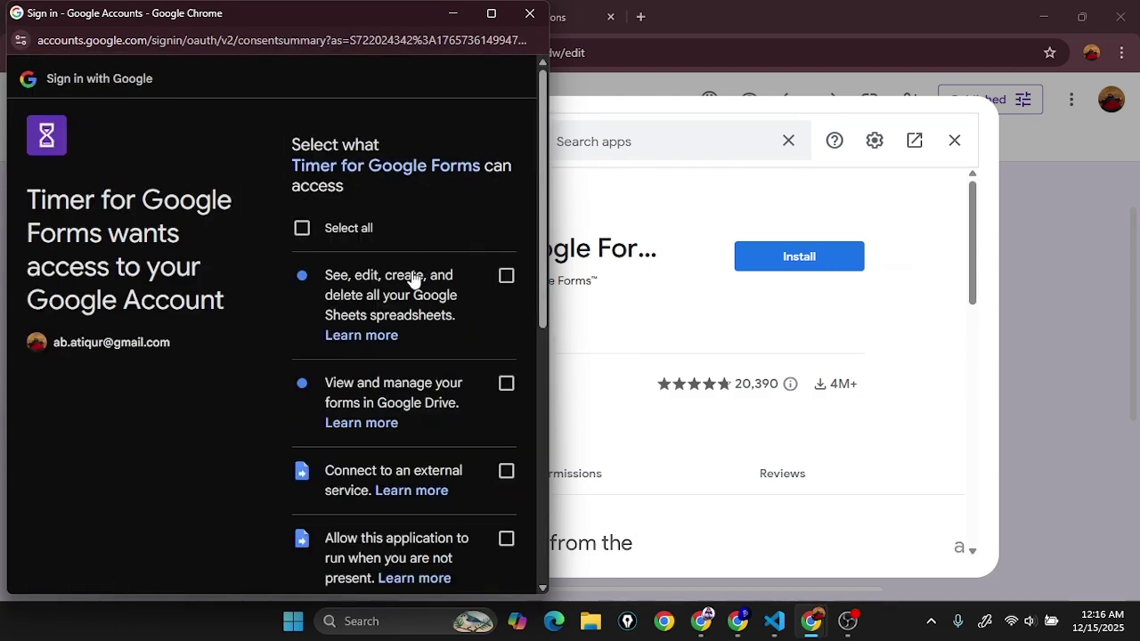
pyautogui.scroll(-3, 248, 237)
pyautogui.scroll(-3, 285, 356)
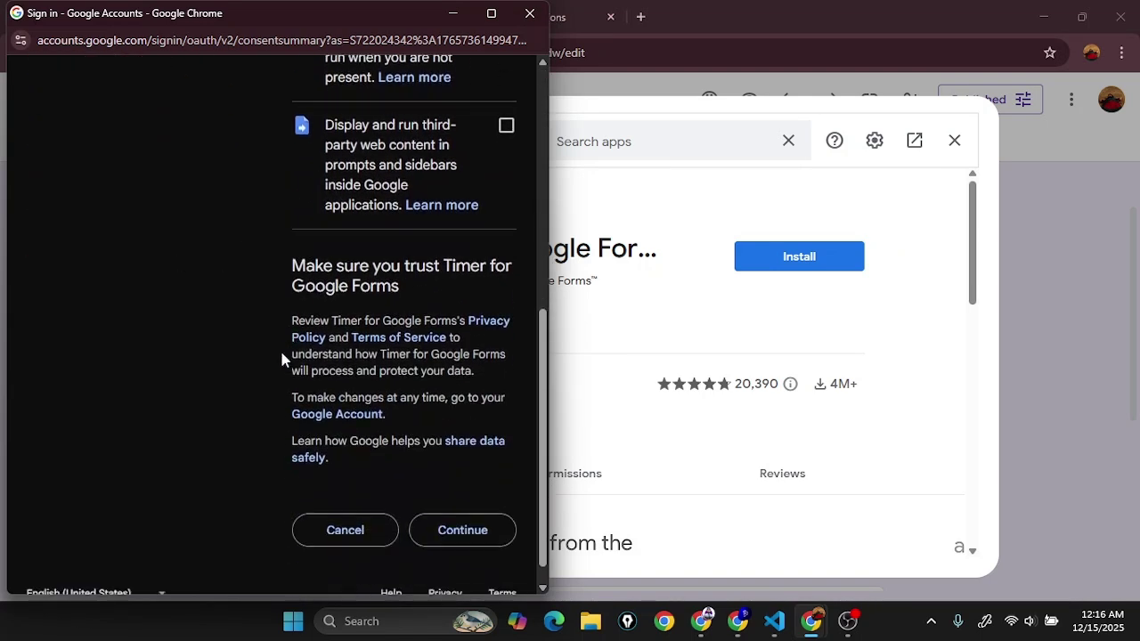
pyautogui.scroll(6, 380, 473)
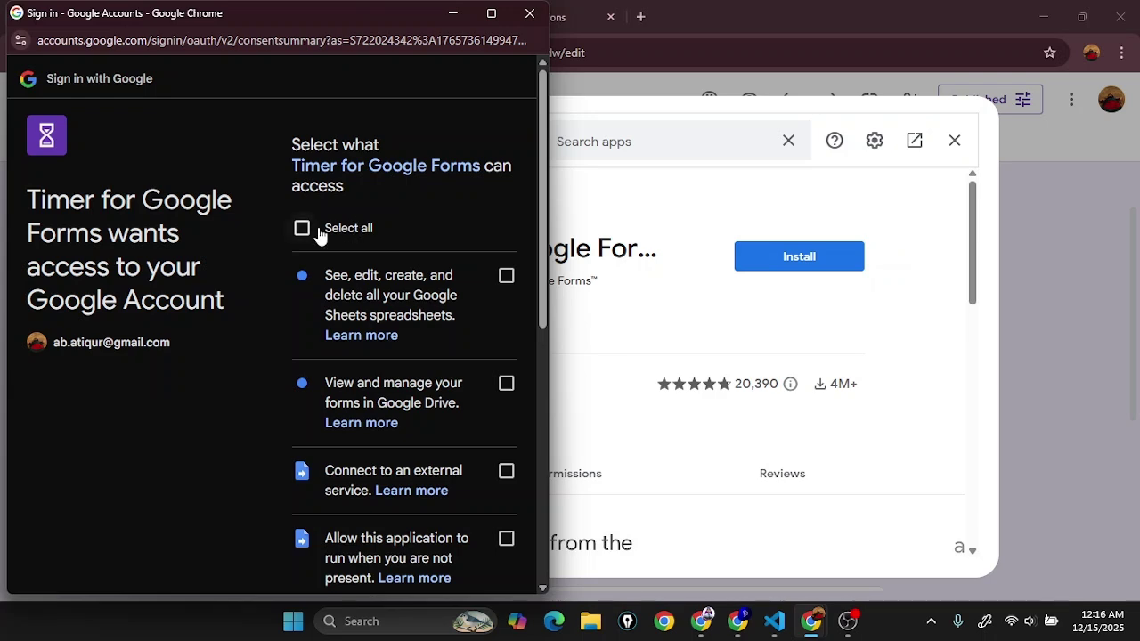
pyautogui.click(321, 235)
pyautogui.scroll(-6, 315, 306)
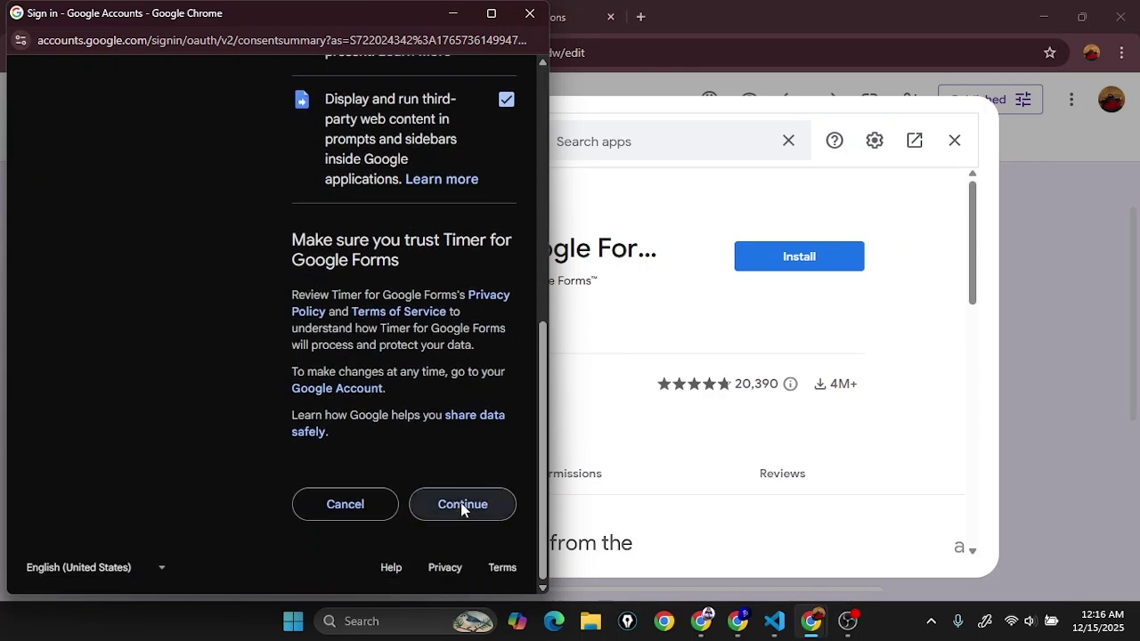
pyautogui.click(460, 505)
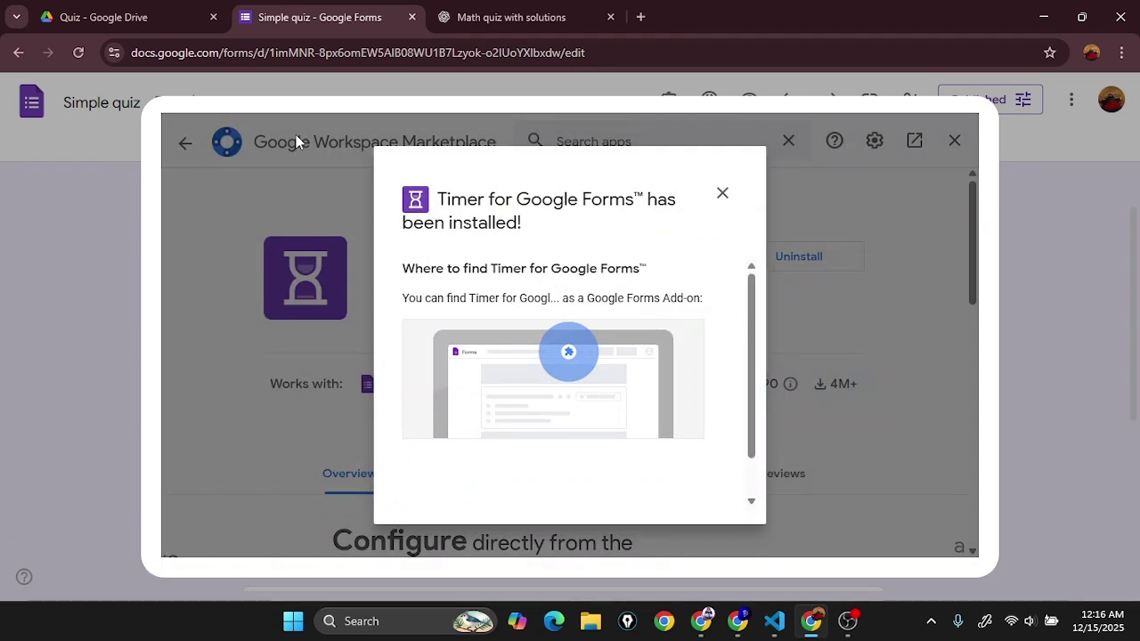
pyautogui.click(723, 194)
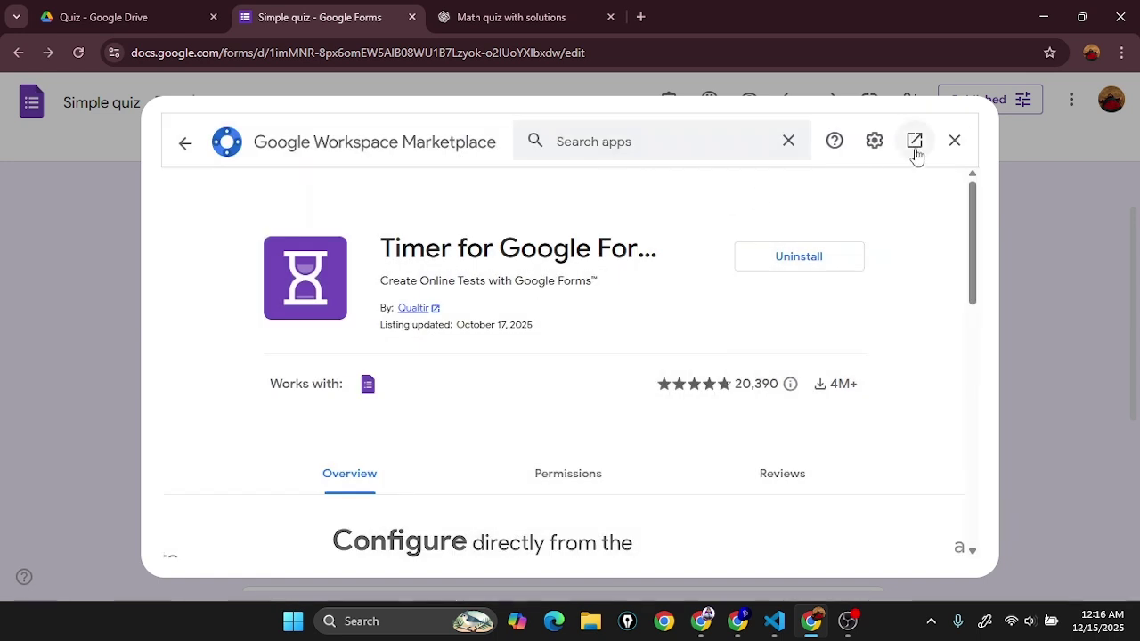
# Step: Close the Marketplace and reload the Simple quiz editor to pick up the add-on
pyautogui.click(955, 142)
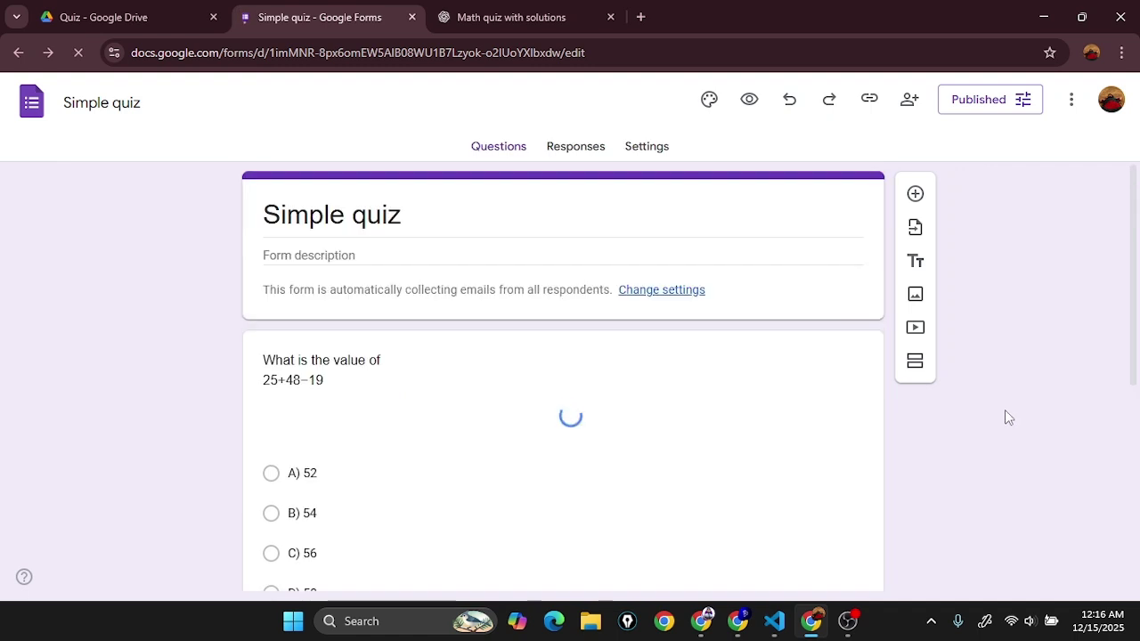
pyautogui.click(80, 53)
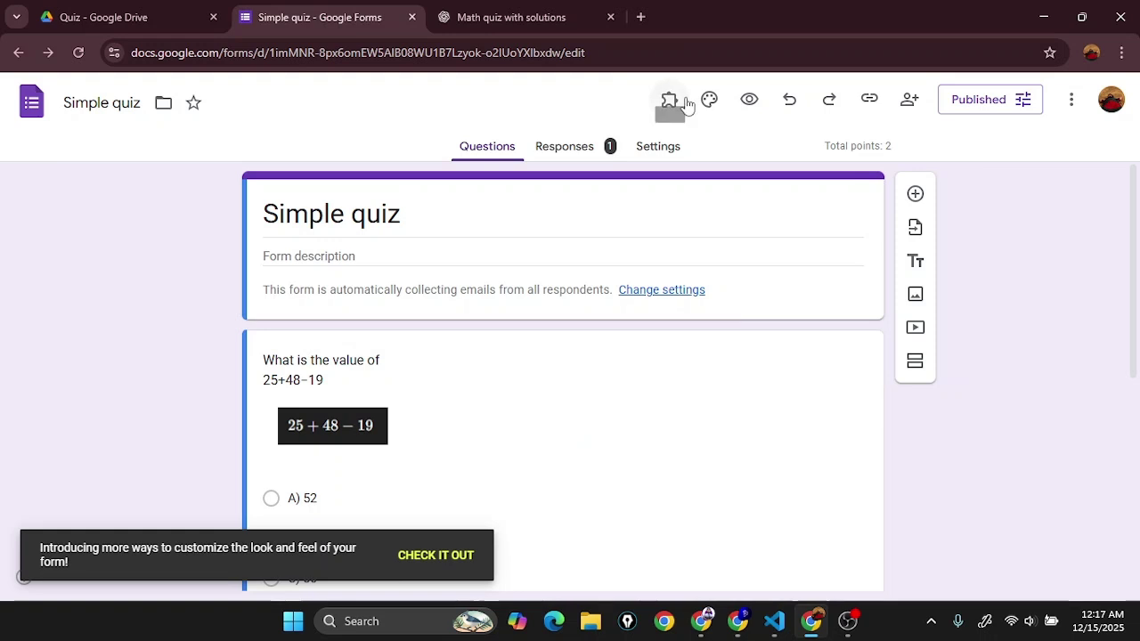
pyautogui.click(1072, 100)
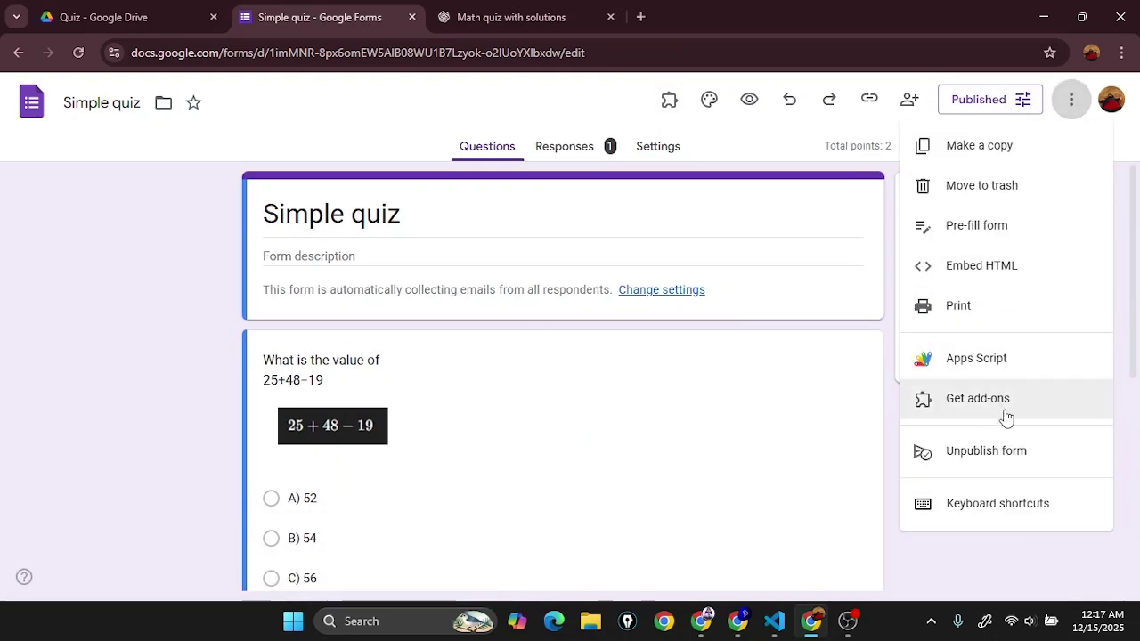
pyautogui.click(668, 101)
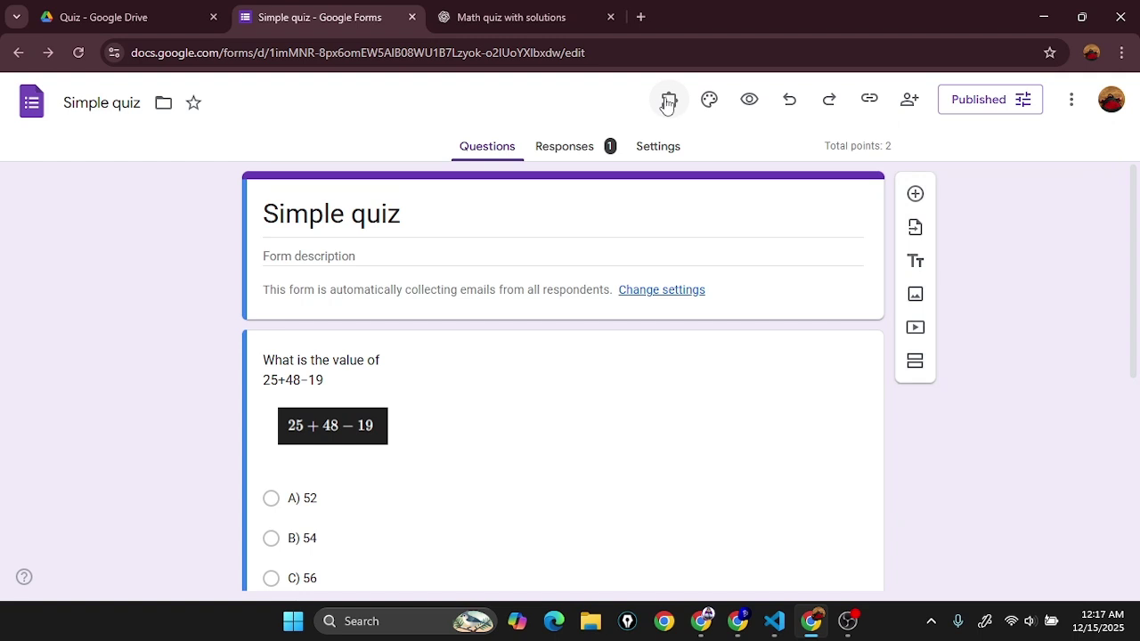
# Step: Launch the Timer for Google Forms sidebar and start signing in
pyautogui.click(668, 101)
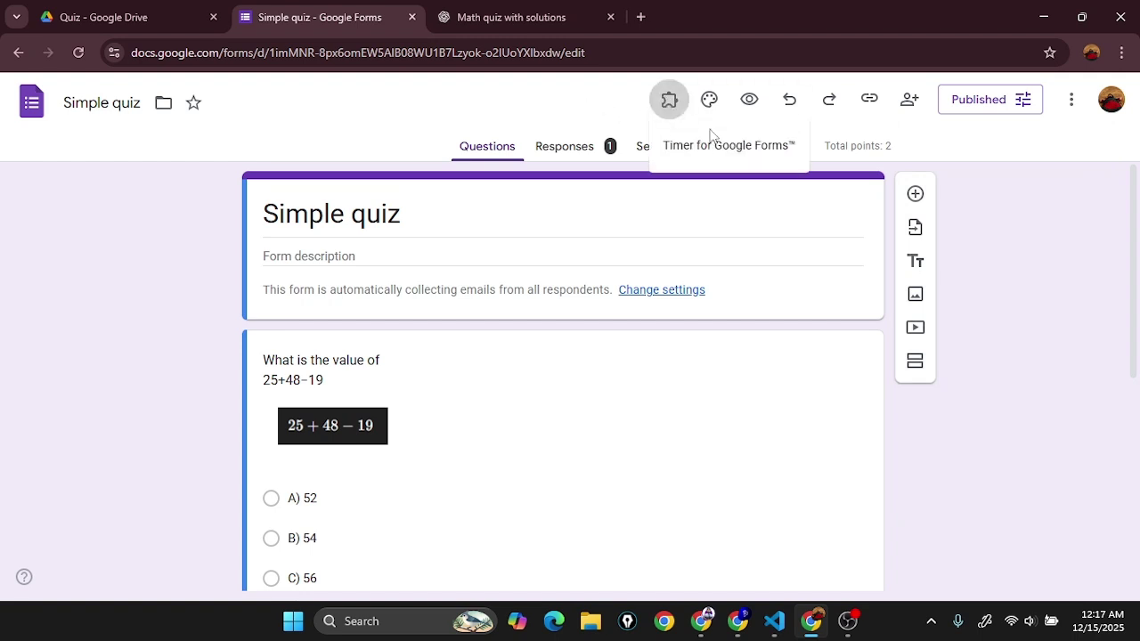
pyautogui.click(775, 162)
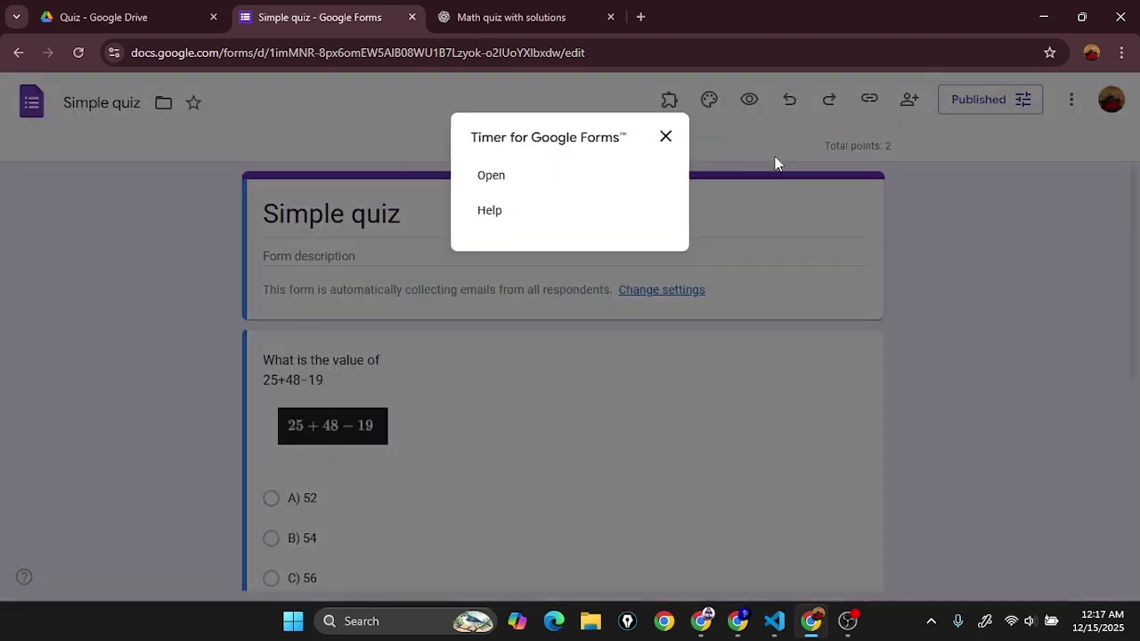
pyautogui.click(492, 177)
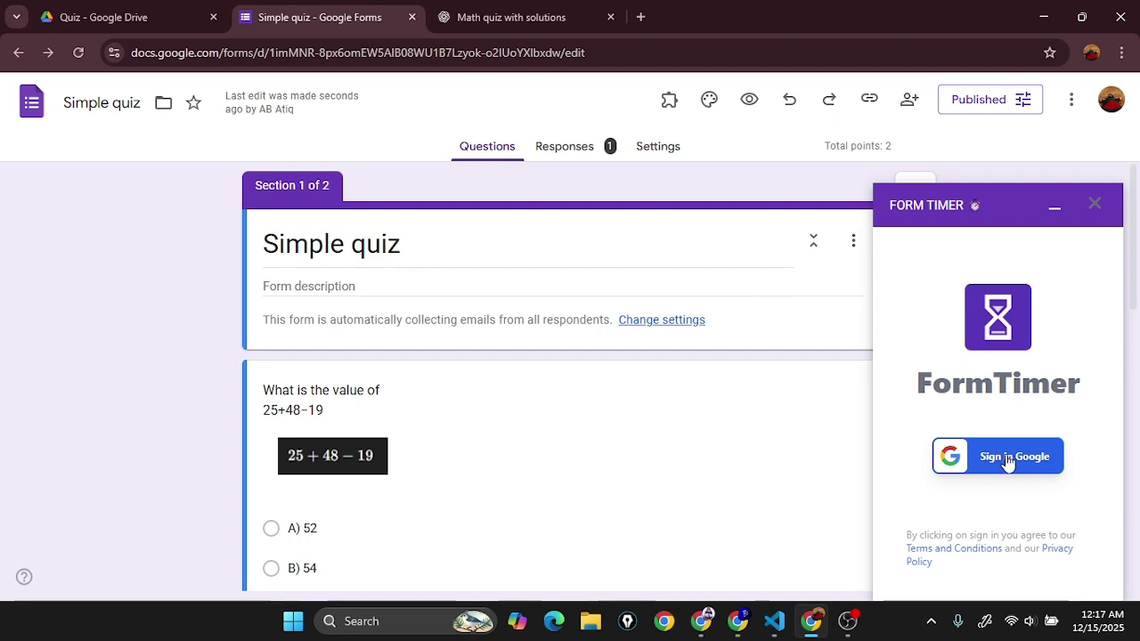
pyautogui.click(1015, 463)
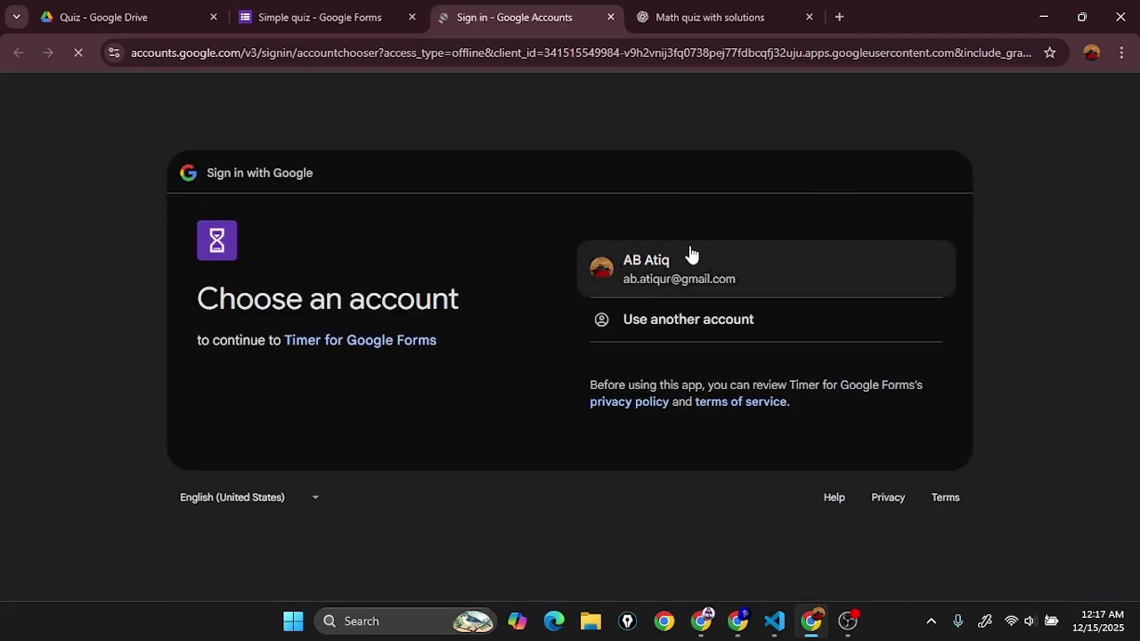
# Step: Sign in to FormTimer with the Google account and authorise its access, enabling the 30-minute limit
pyautogui.click(691, 255)
pyautogui.click(747, 275)
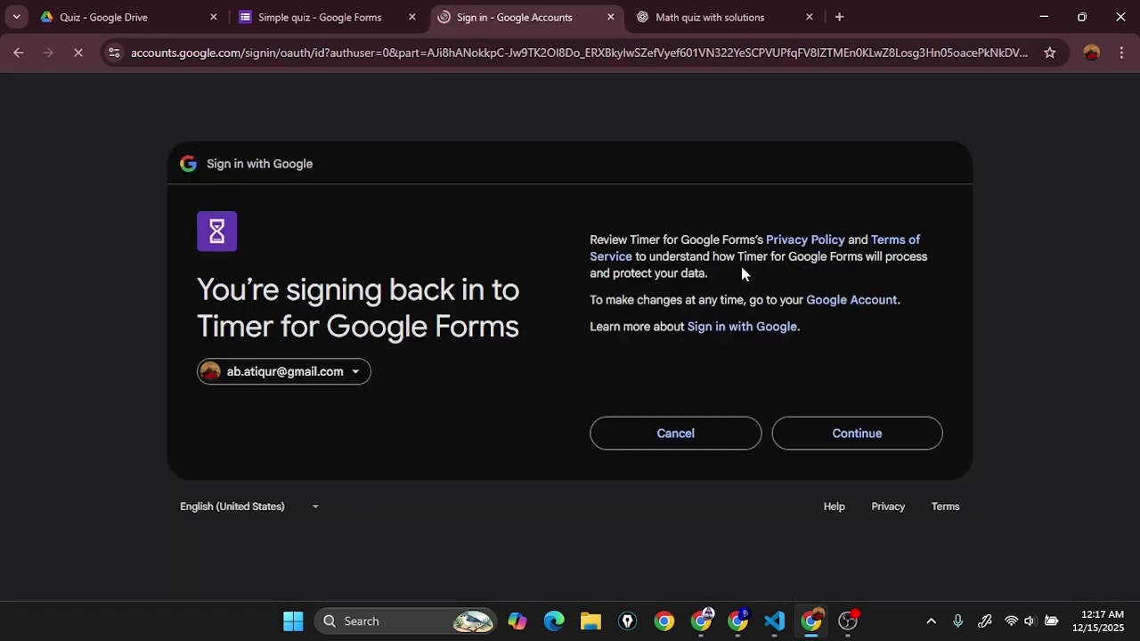
pyautogui.click(861, 436)
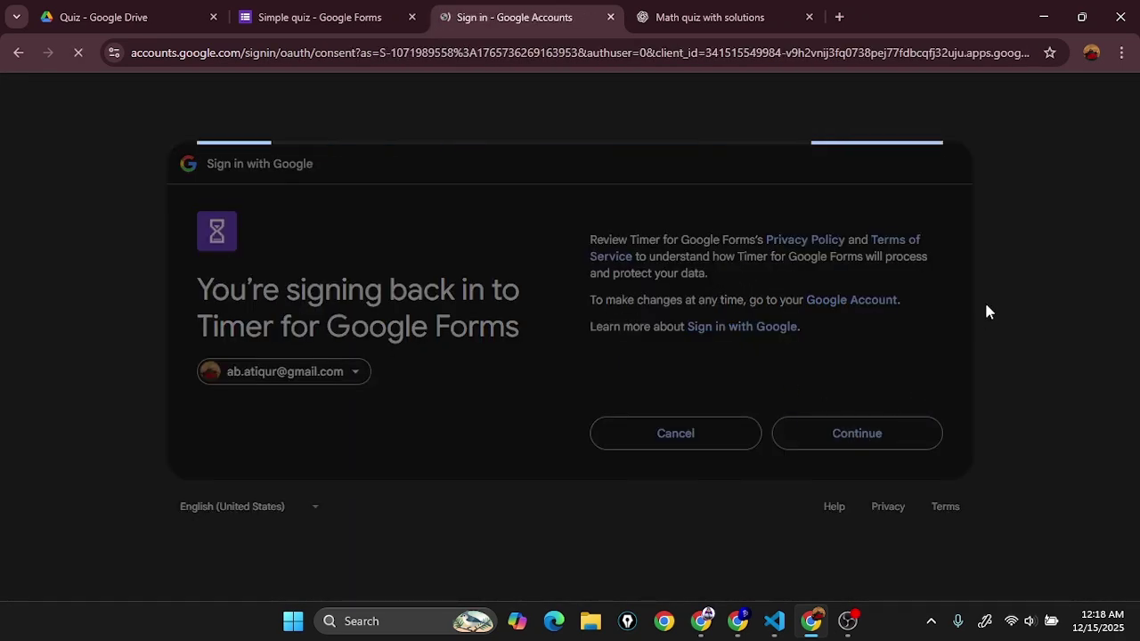
pyautogui.scroll(-1, 796, 372)
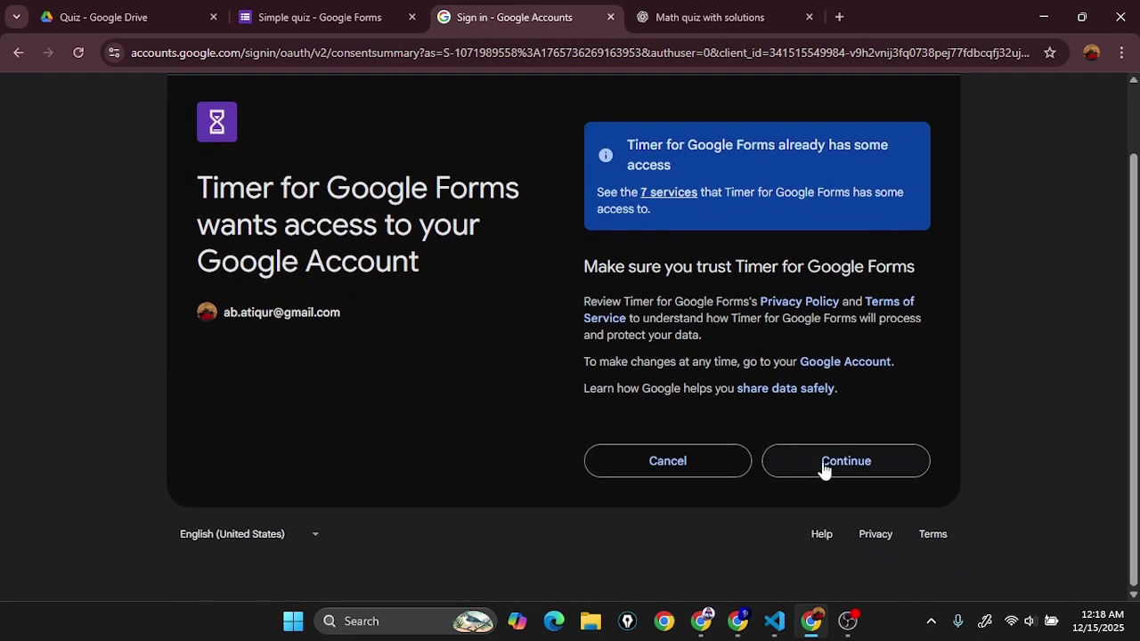
pyautogui.click(824, 469)
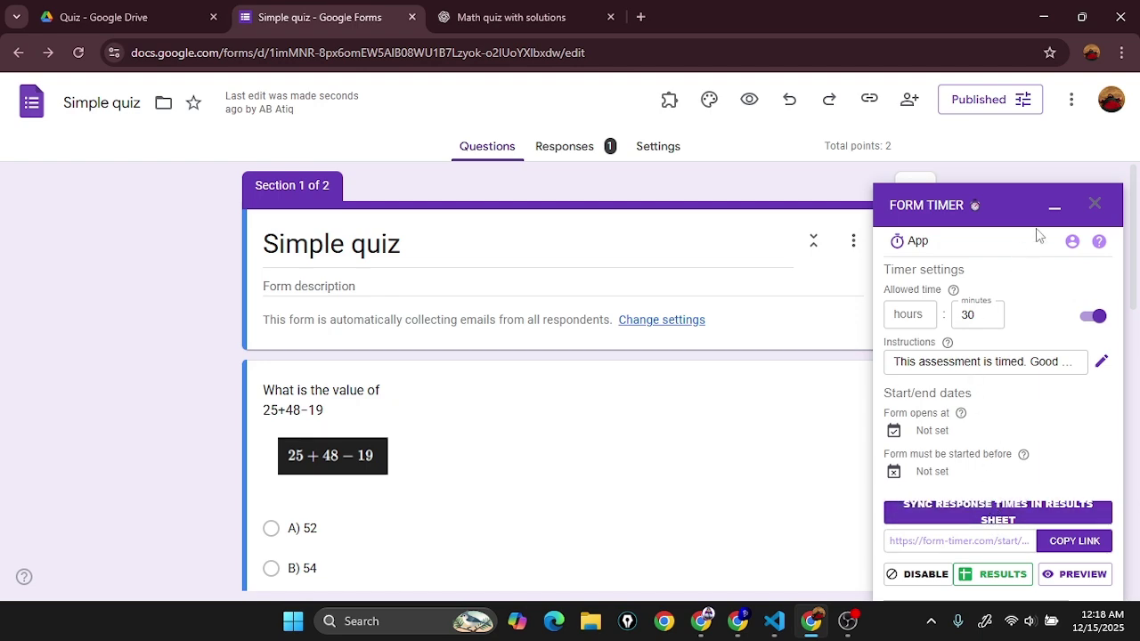
pyautogui.click(1055, 208)
# Step: Scroll through the quiz to inspect Section 2's Form Timer instructions and Fingerprint field
pyautogui.scroll(-10, 455, 315)
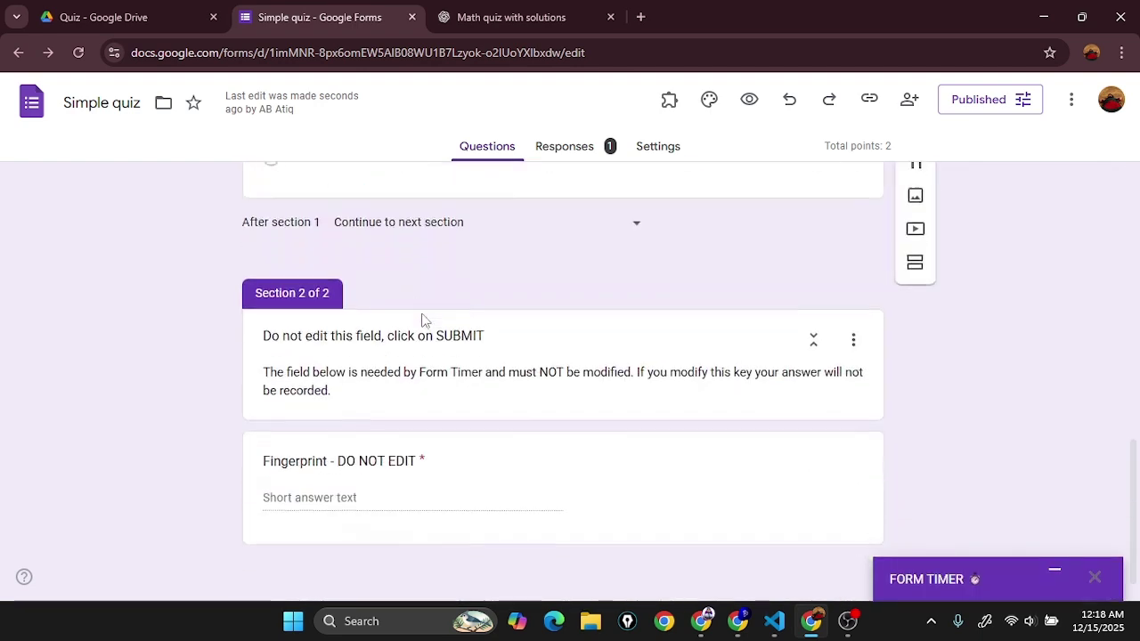
pyautogui.scroll(10, 473, 338)
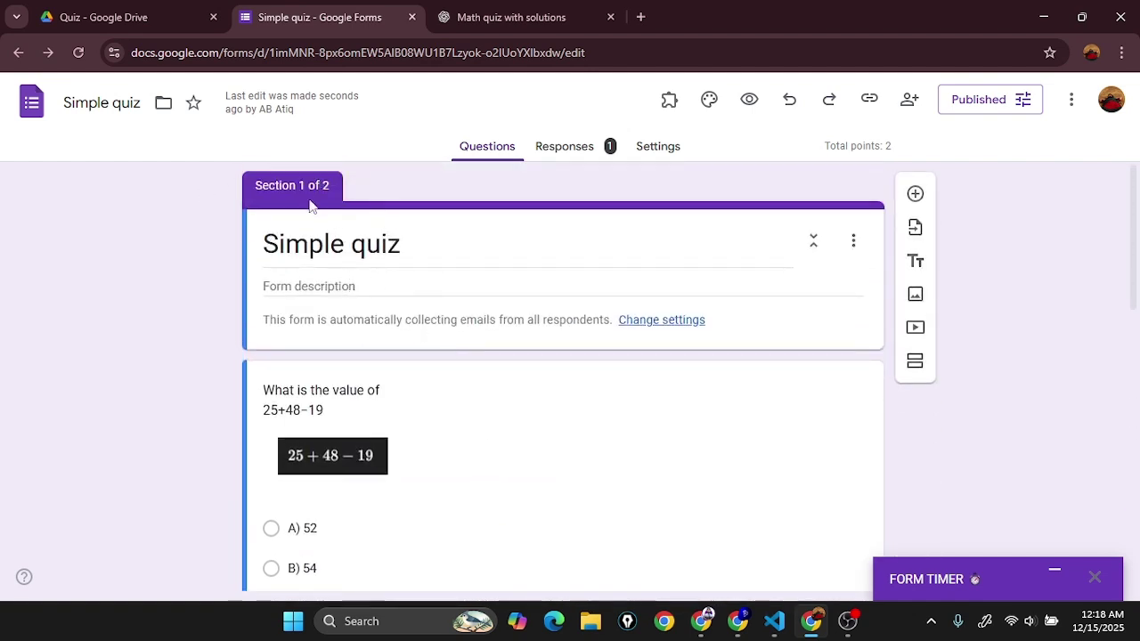
pyautogui.scroll(-6, 361, 379)
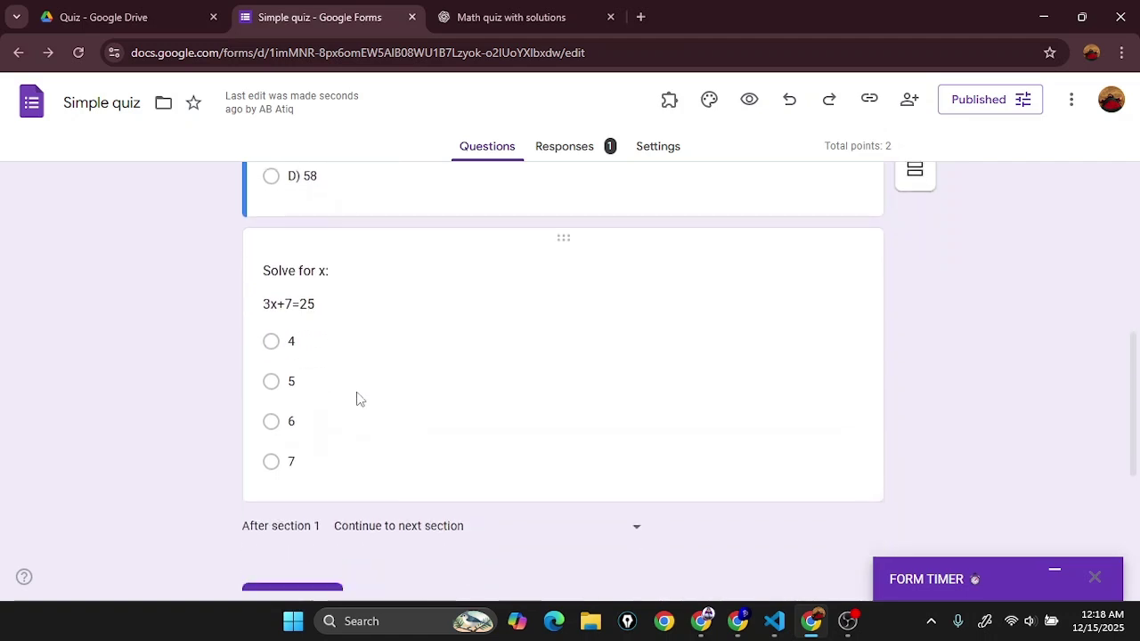
pyautogui.scroll(6, 341, 354)
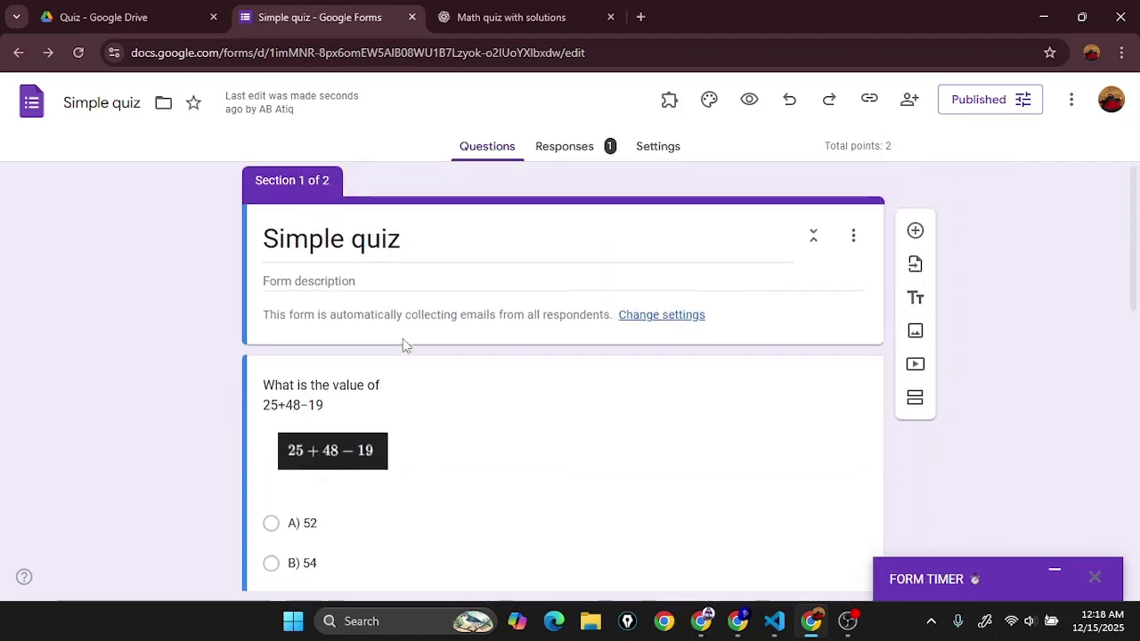
pyautogui.scroll(-8, 402, 344)
pyautogui.scroll(-1, 393, 358)
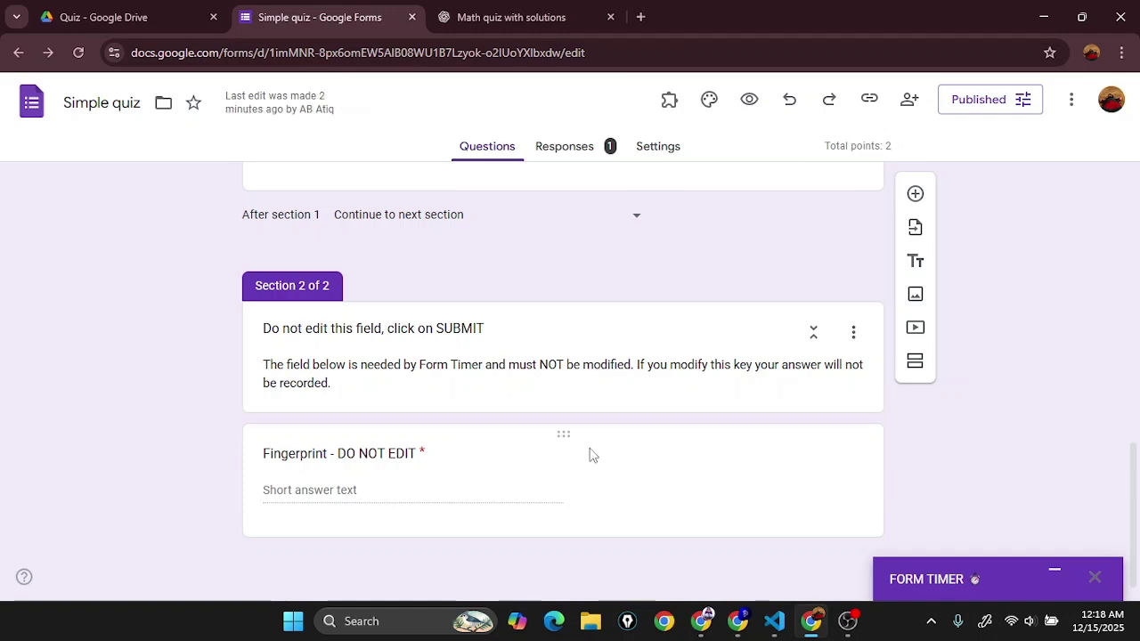
# Step: Delete the required 'Fingerprint - DO NOT EDIT' short-answer question from Section 2
pyautogui.click(560, 437)
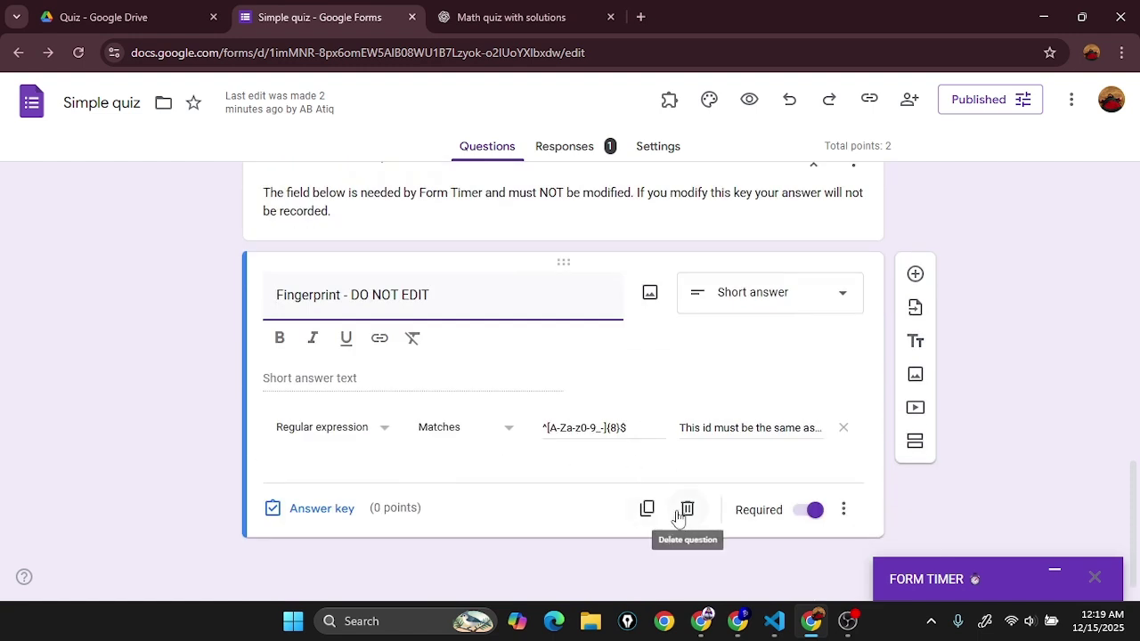
pyautogui.click(688, 509)
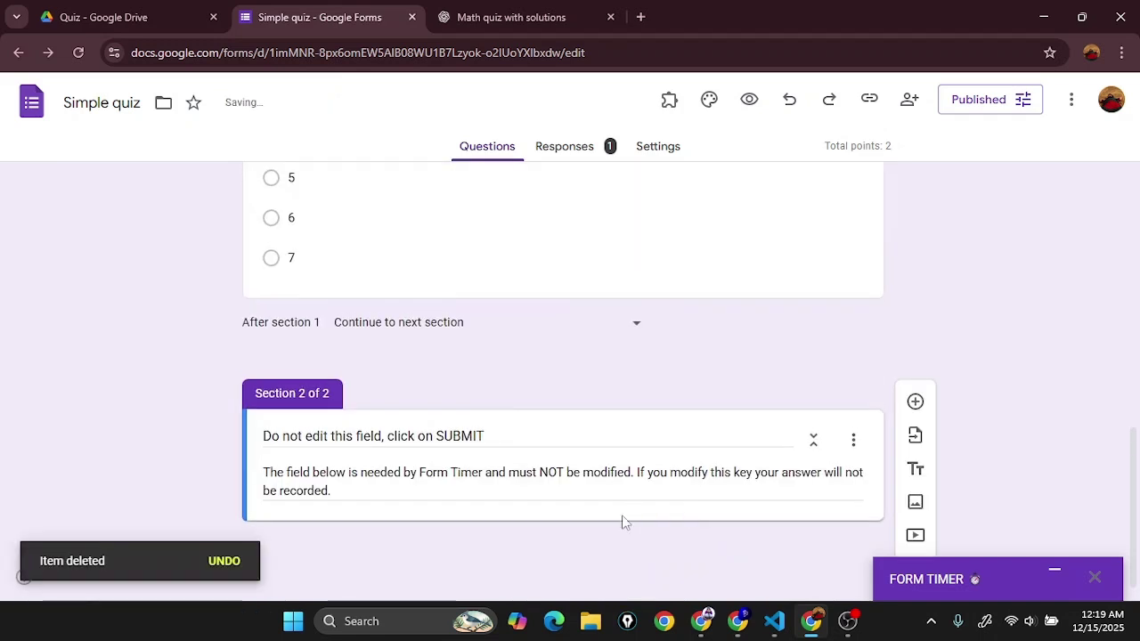
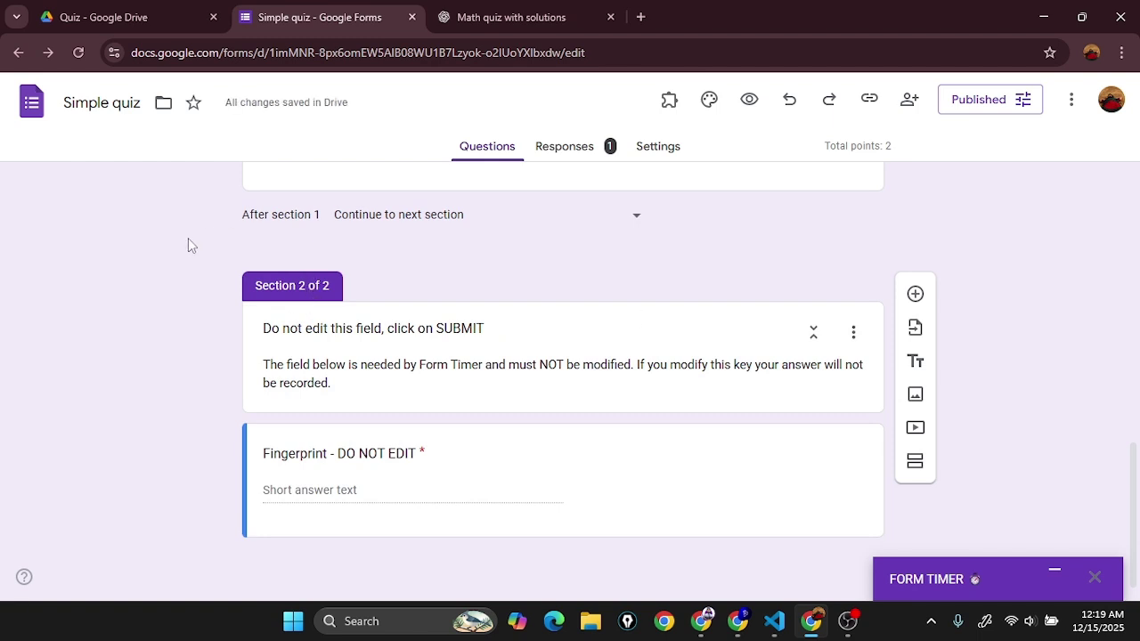
# Step: Delete Section 2 and its Fingerprint field from the quiz
pyautogui.moveTo(188, 246); pyautogui.dragTo(580, 476)
pyautogui.click(450, 300)
pyautogui.click(853, 332)
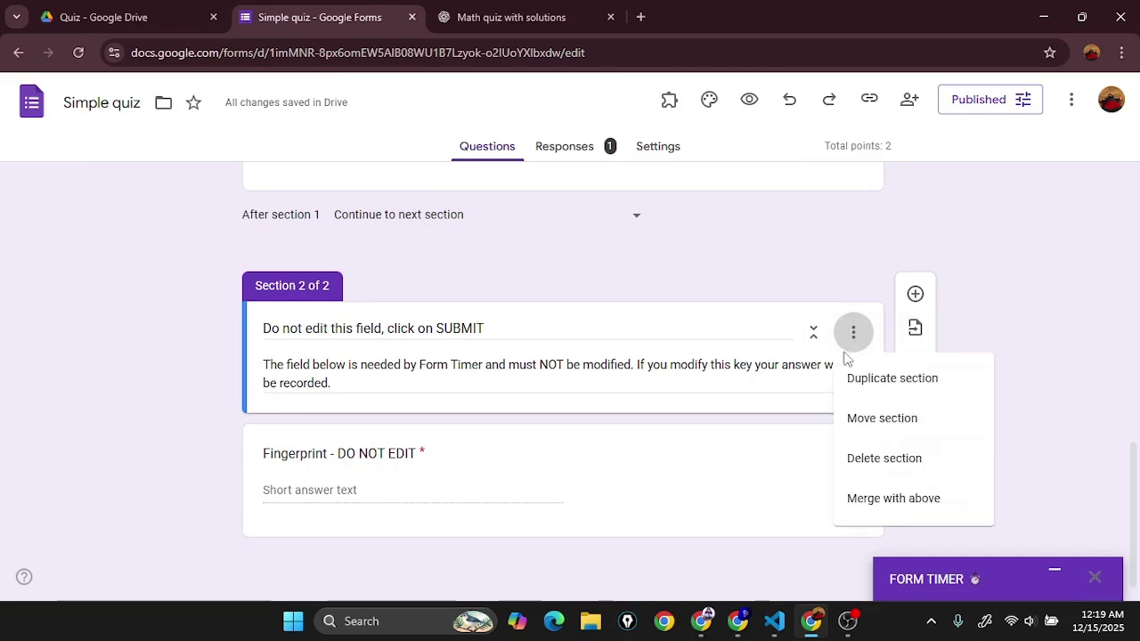
pyautogui.click(900, 459)
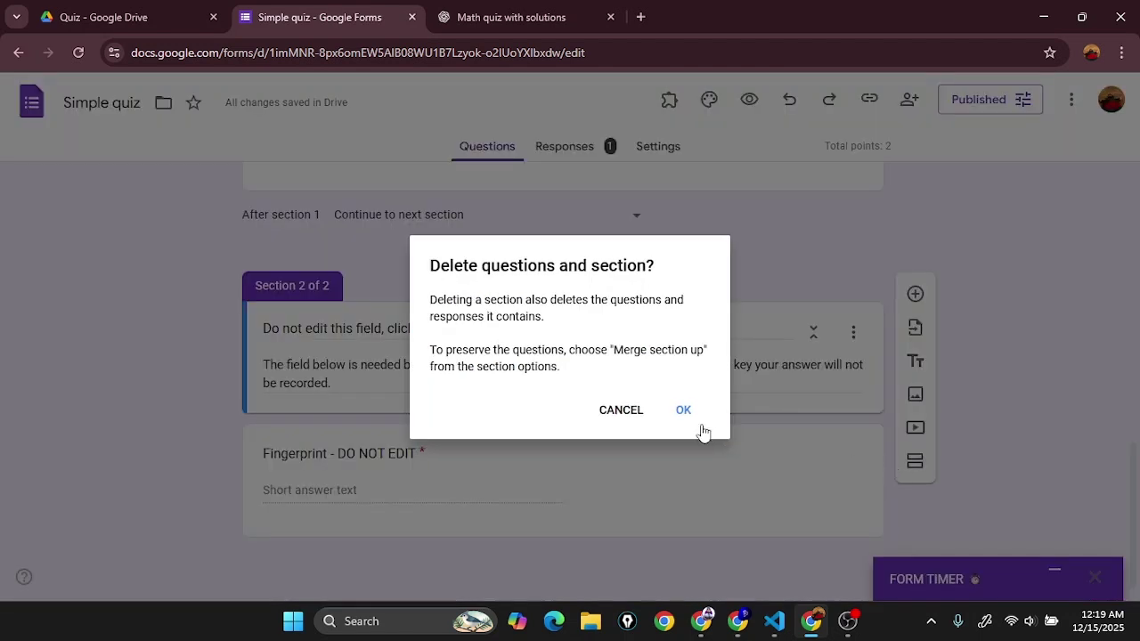
pyautogui.click(678, 415)
# Step: Expand the Form Timer settings panel, which shows the 30-minute limit enabled
pyautogui.scroll(2, 501, 424)
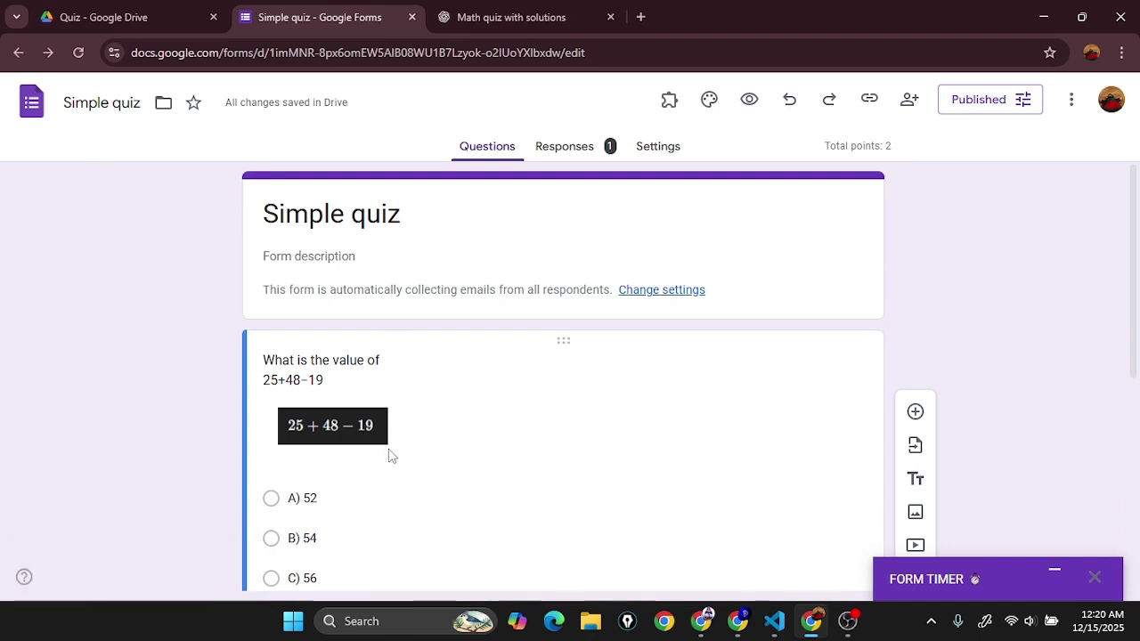
pyautogui.scroll(-5, 392, 456)
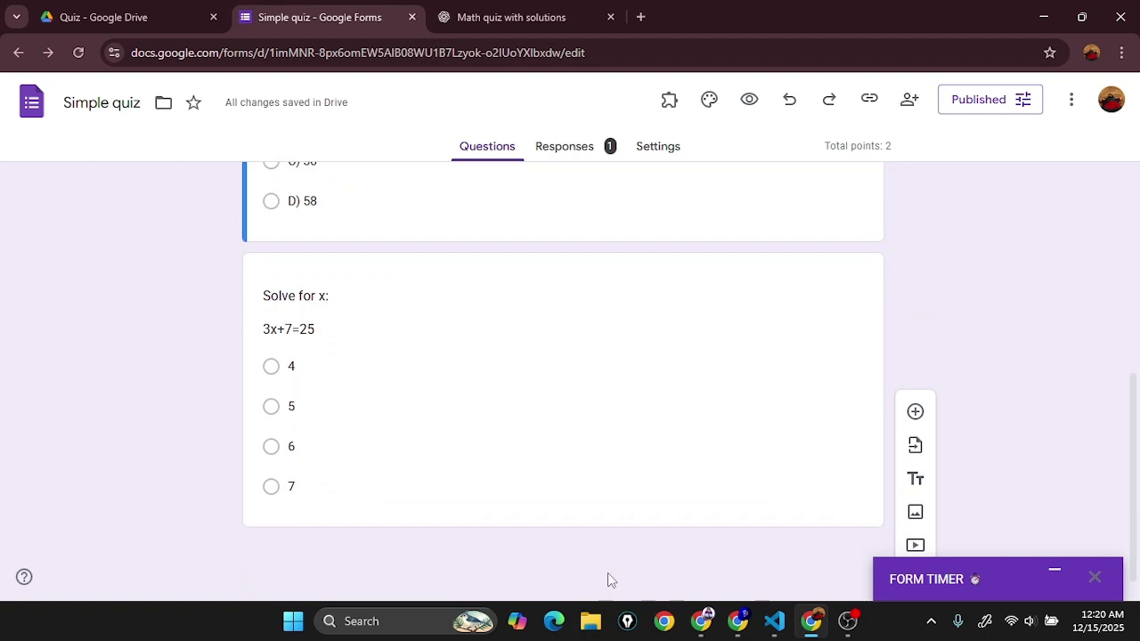
pyautogui.scroll(1, 594, 539)
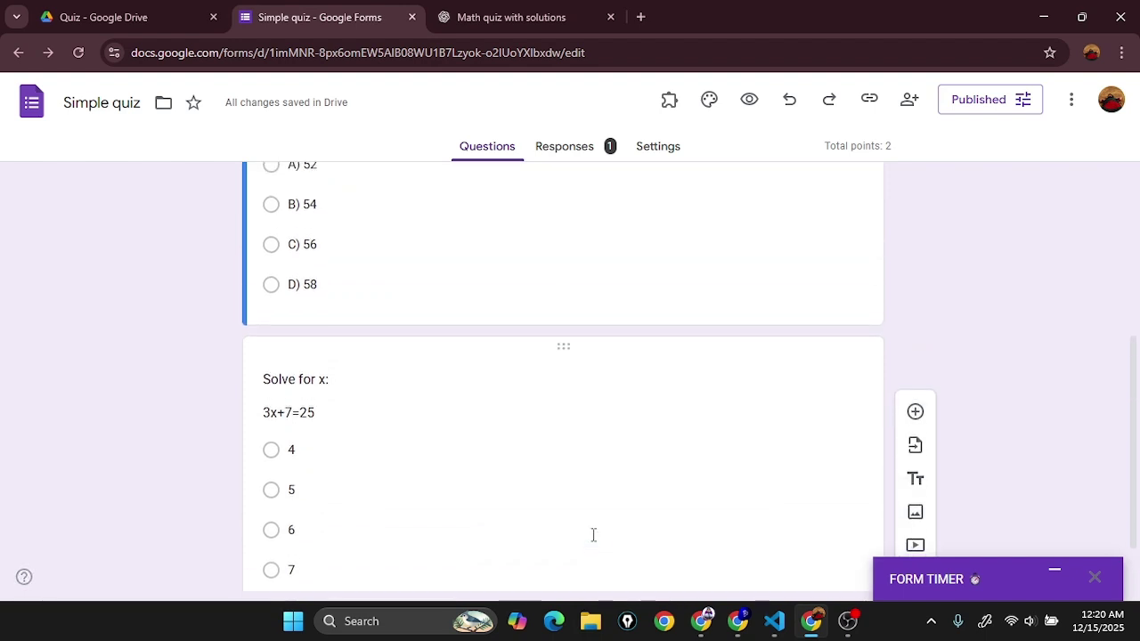
pyautogui.scroll(3, 595, 538)
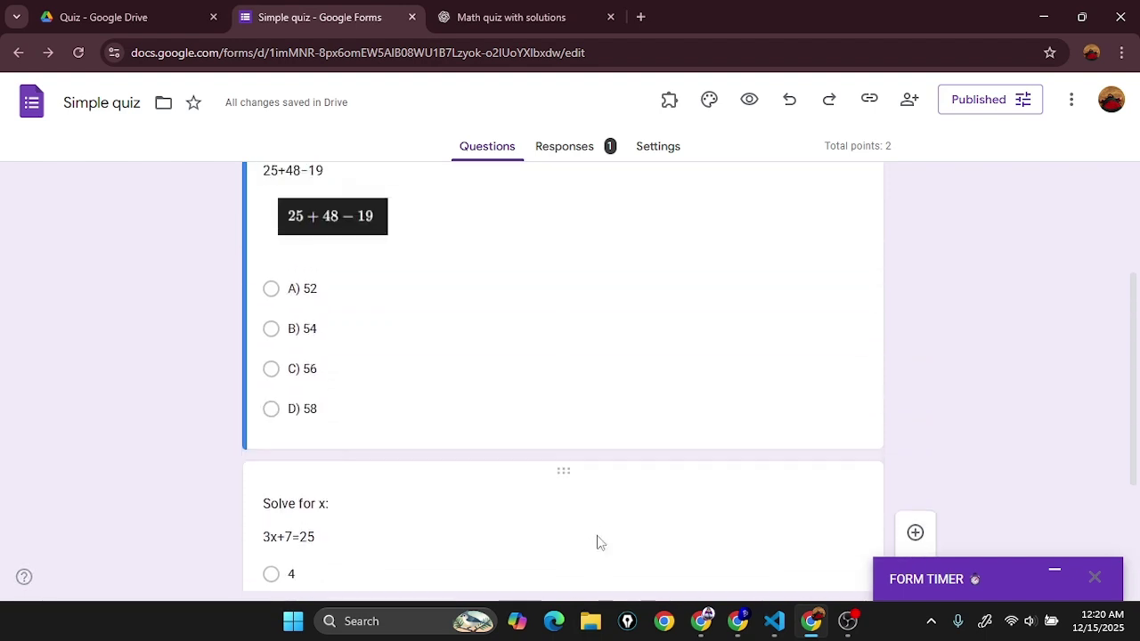
pyautogui.click(1054, 573)
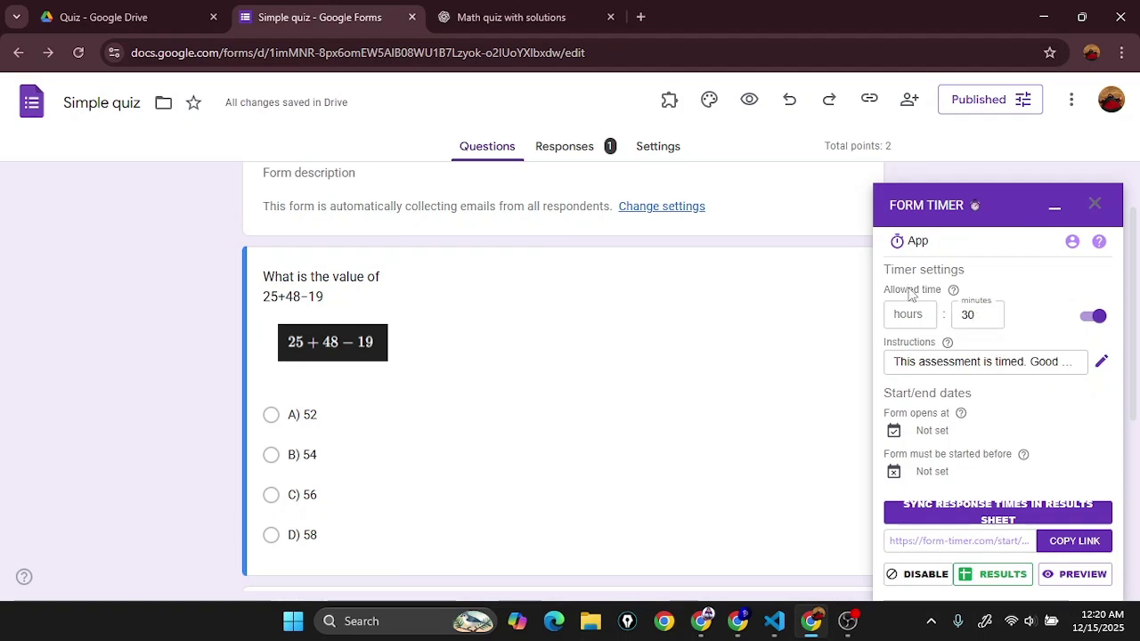
# Step: Change the Form Timer allowed time from 30 to 2 minutes
pyautogui.moveTo(887, 288); pyautogui.dragTo(941, 291)
pyautogui.moveTo(947, 296)
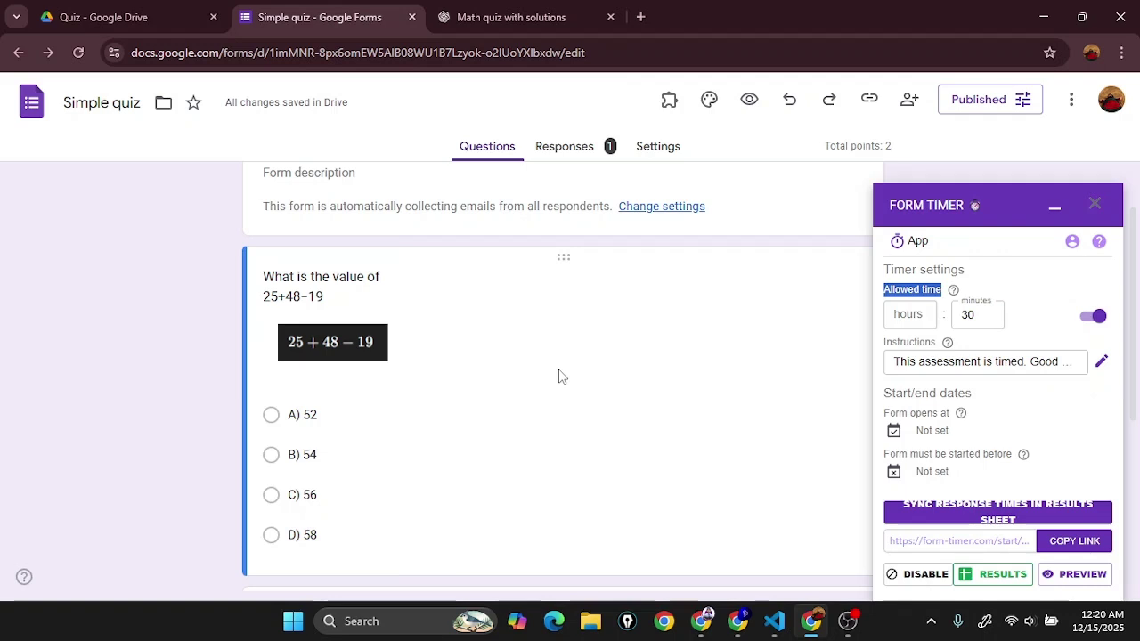
pyautogui.click(990, 312)
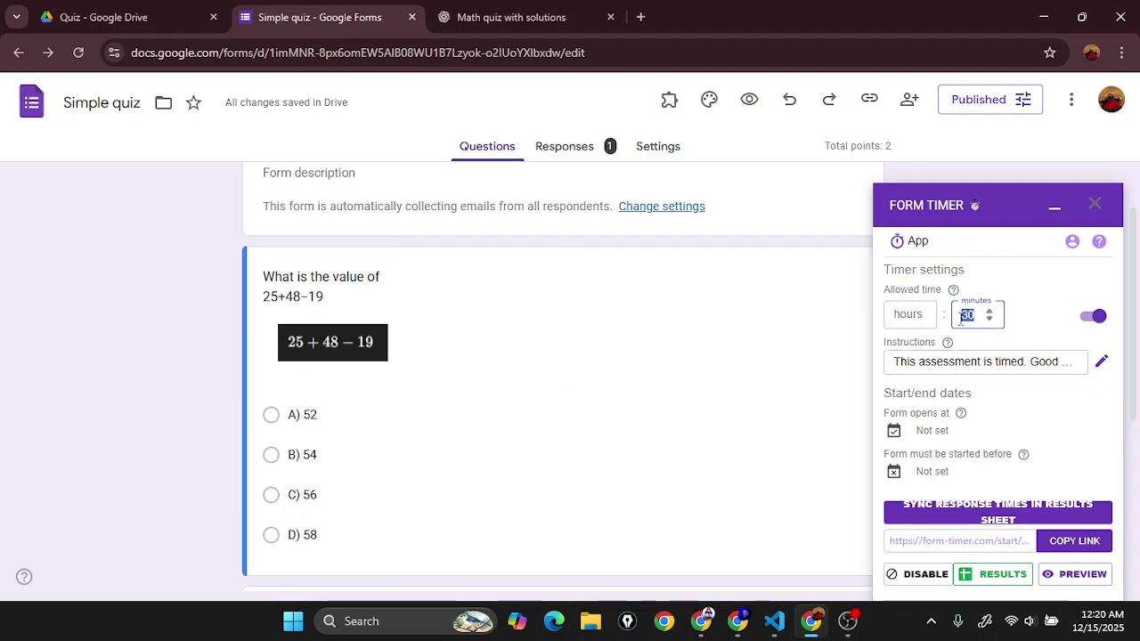
pyautogui.write('2')
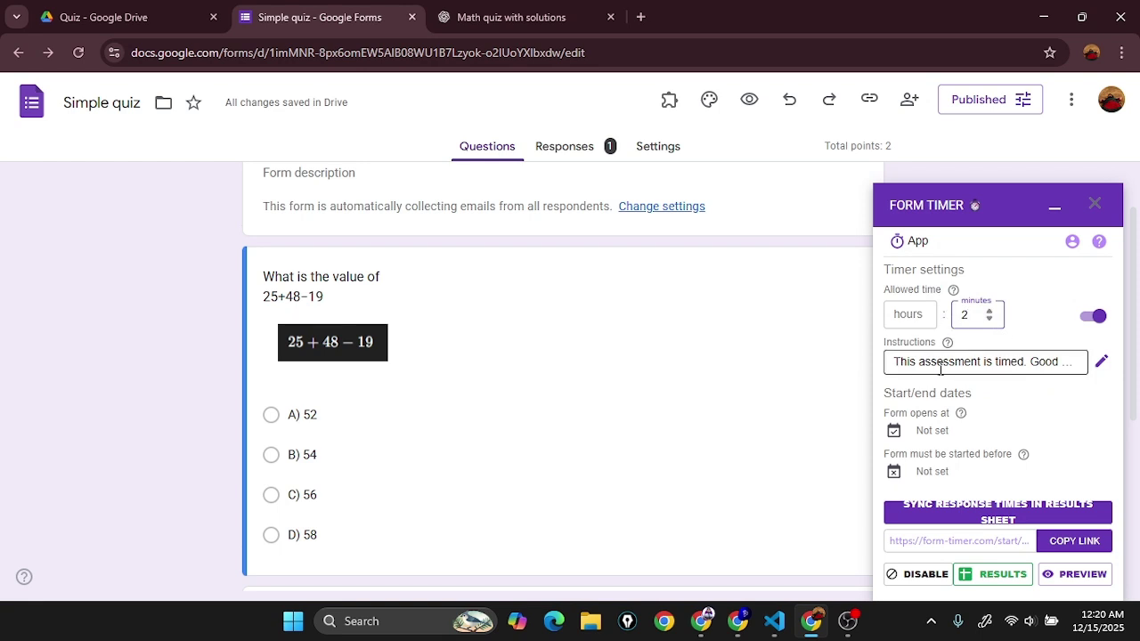
# Step: Review the timer instructions and leave the Form opens date unset, declining the premium prompt
pyautogui.click(907, 362)
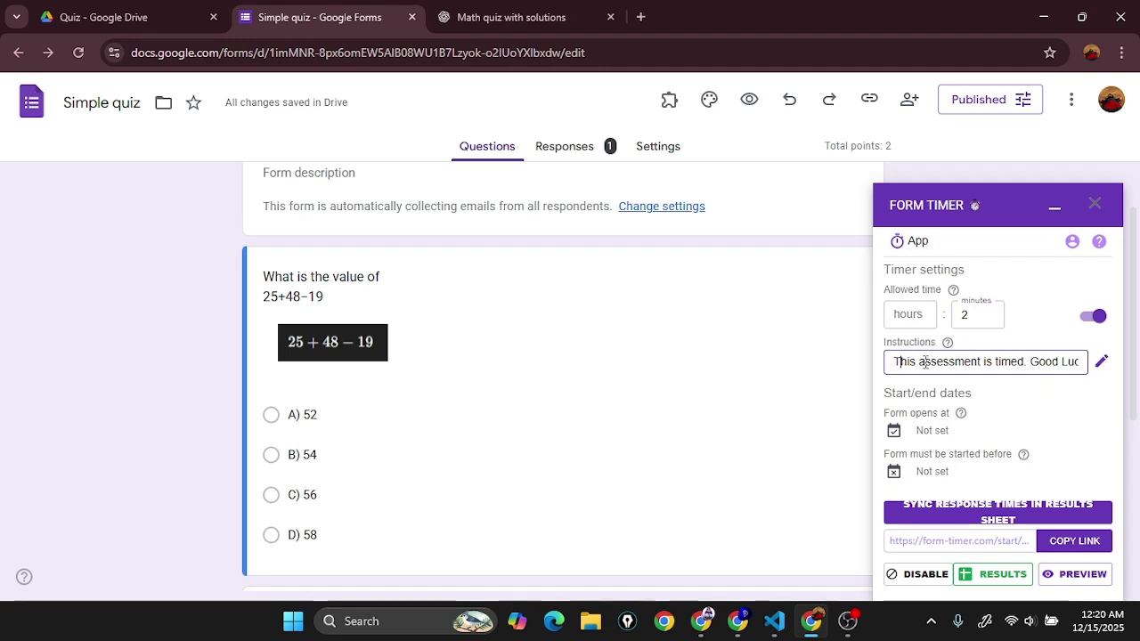
pyautogui.press('End')
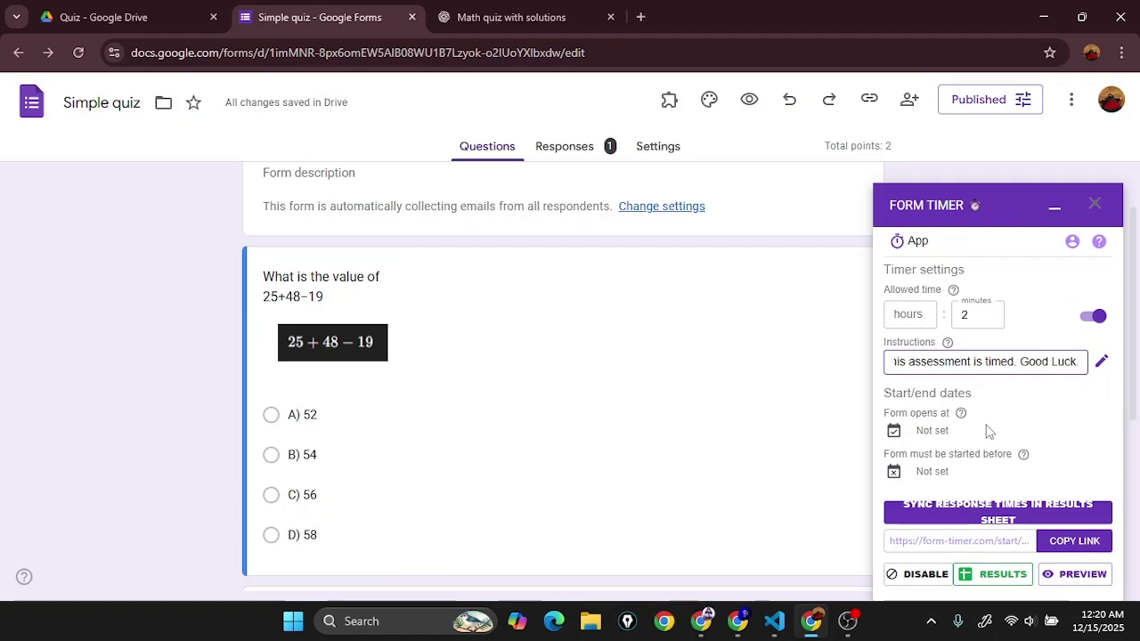
pyautogui.click(933, 393)
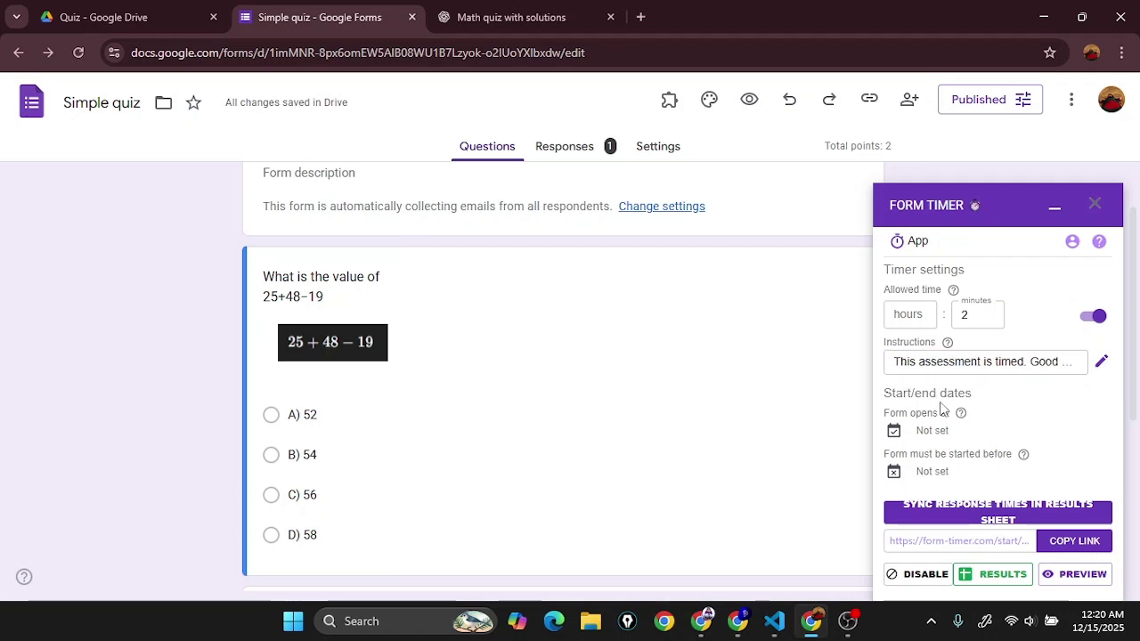
pyautogui.click(936, 437)
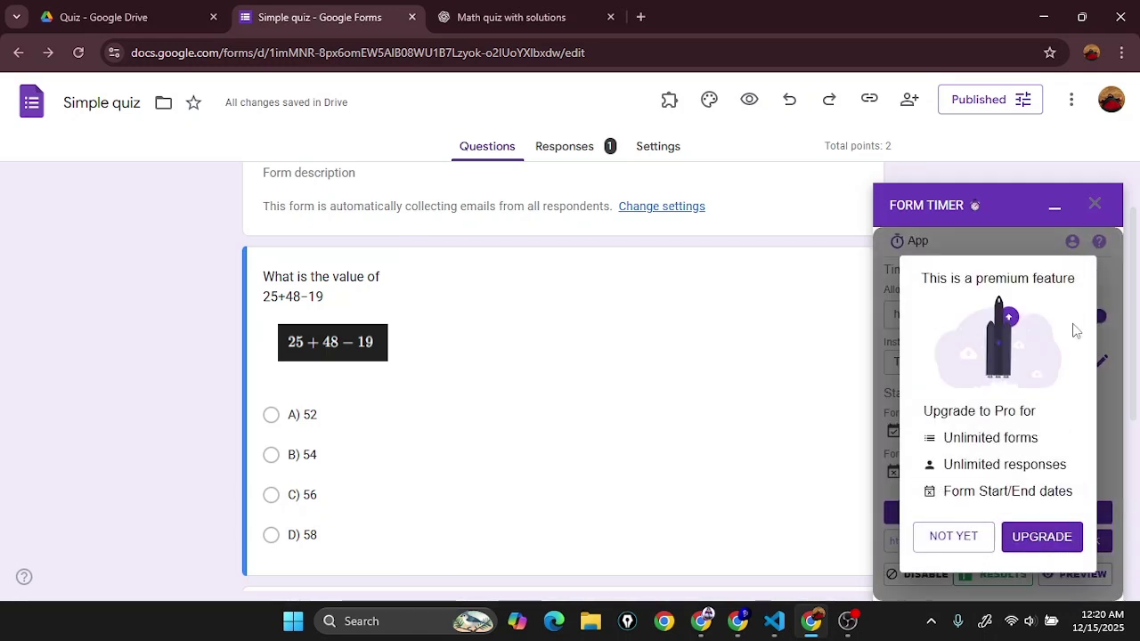
pyautogui.click(927, 538)
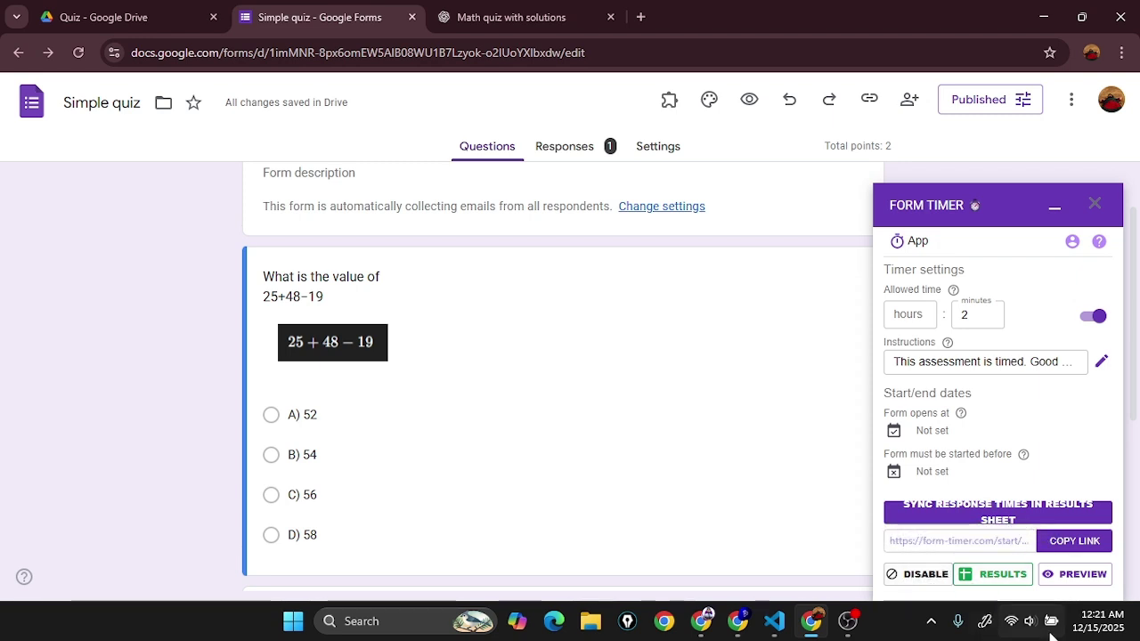
# Step: Copy the timed form link and dismiss the missing Submission ID warning
pyautogui.click(985, 540)
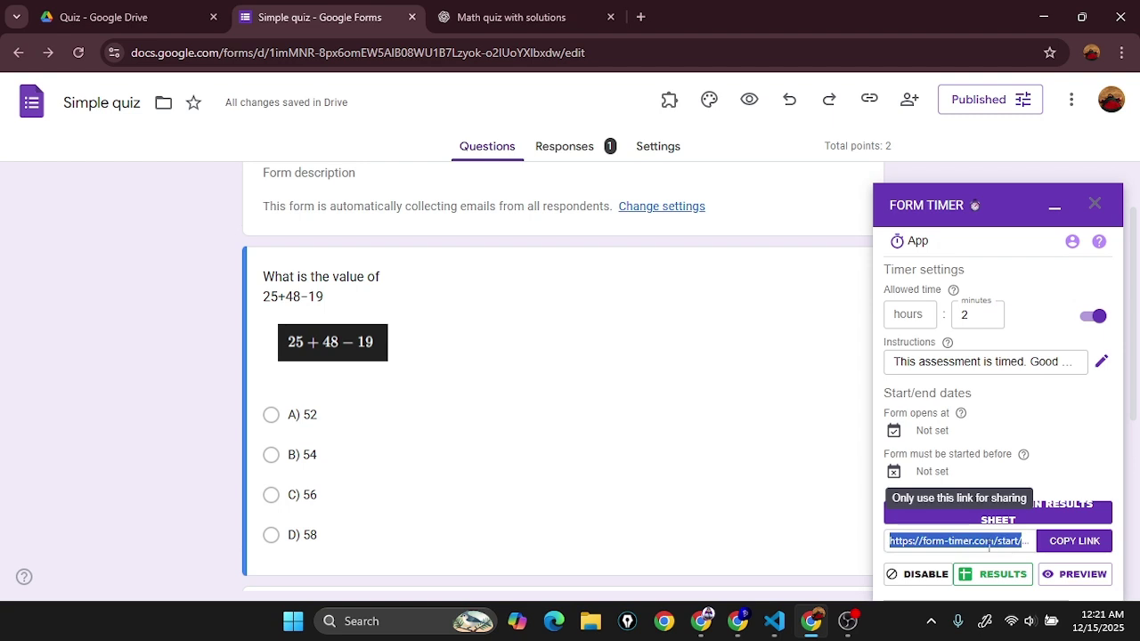
pyautogui.click(1075, 542)
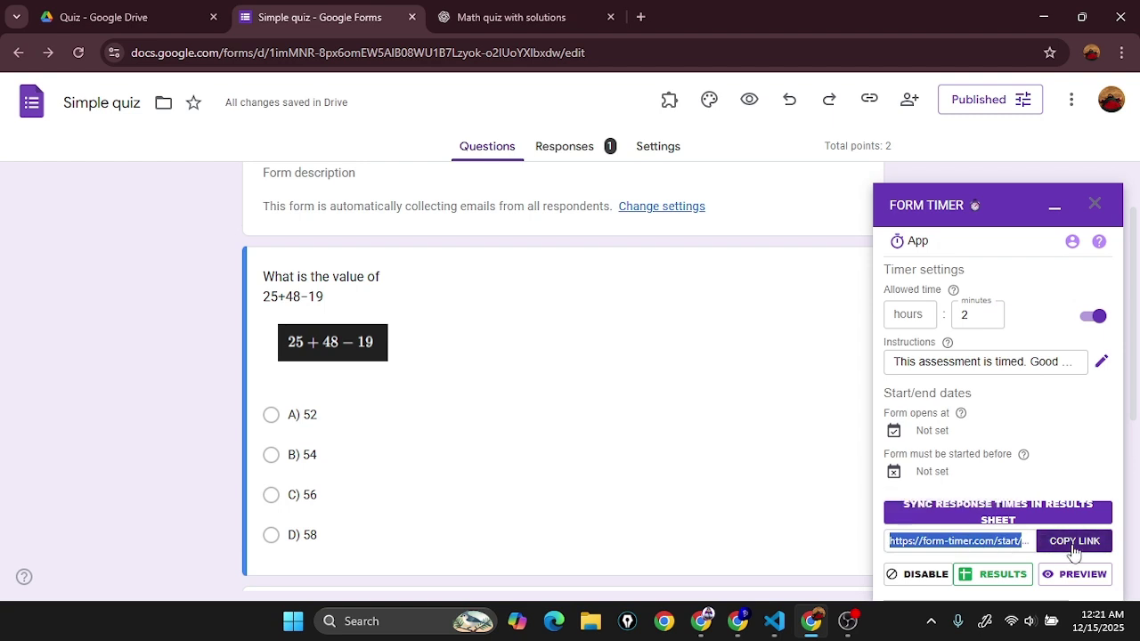
pyautogui.click(1073, 547)
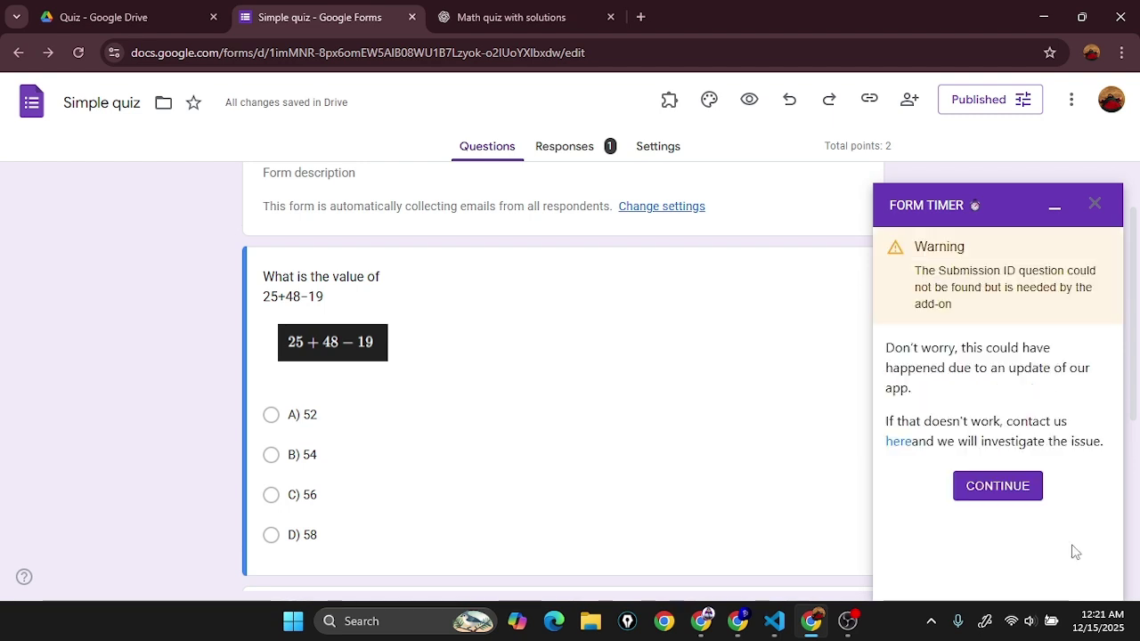
pyautogui.click(1002, 496)
pyautogui.click(1000, 495)
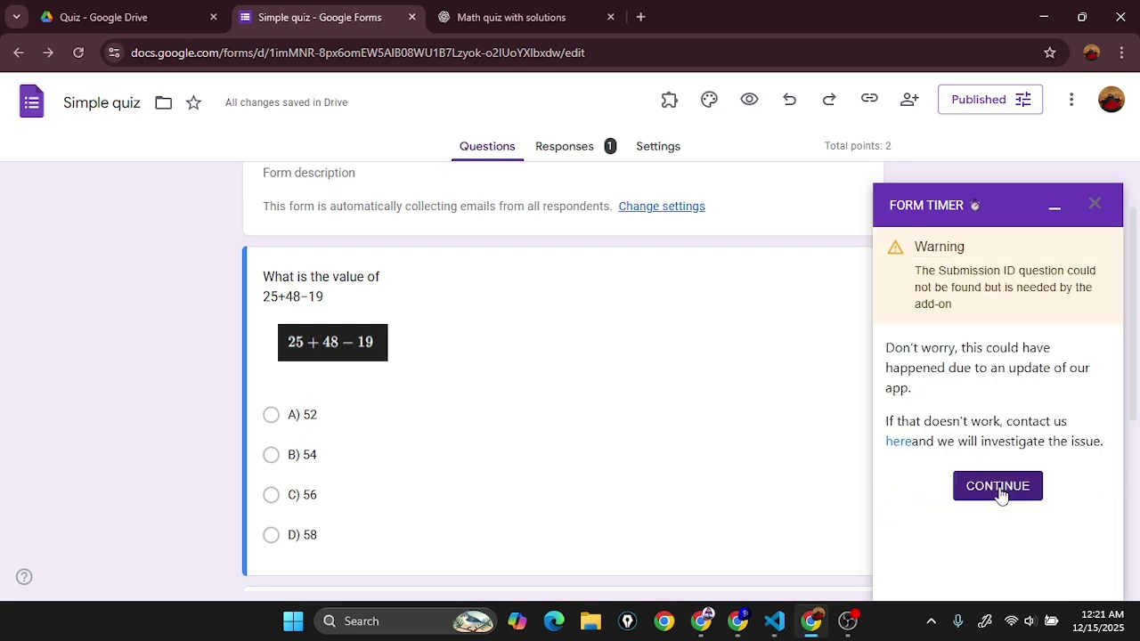
pyautogui.click(1000, 493)
pyautogui.click(1075, 547)
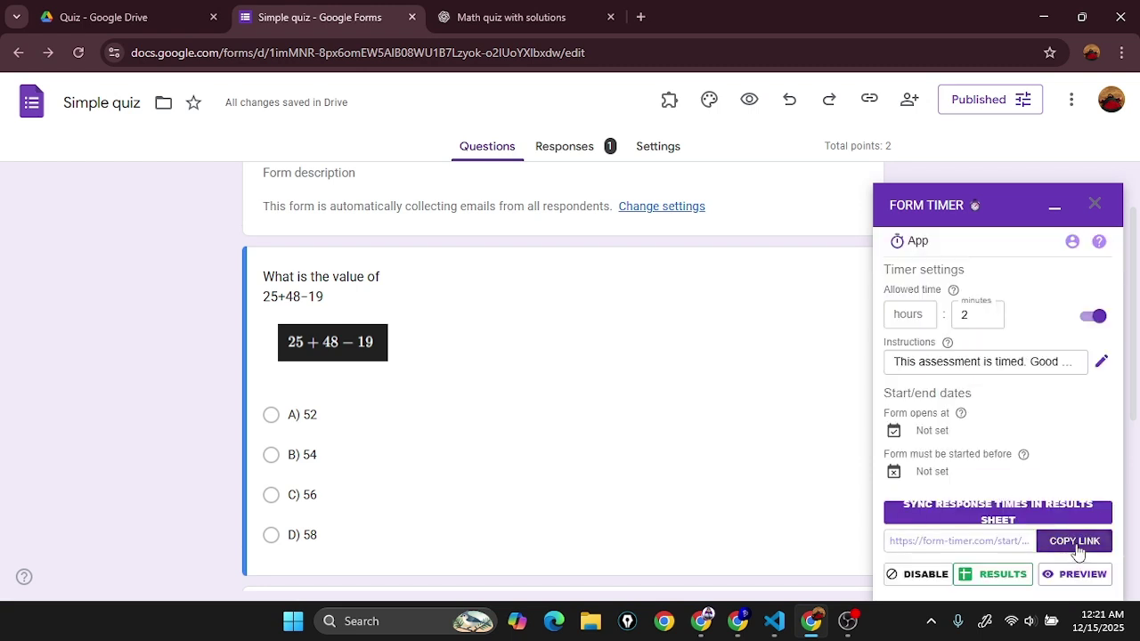
# Step: Preview the timed quiz so its 2-minute start page opens in a new tab
pyautogui.click(987, 579)
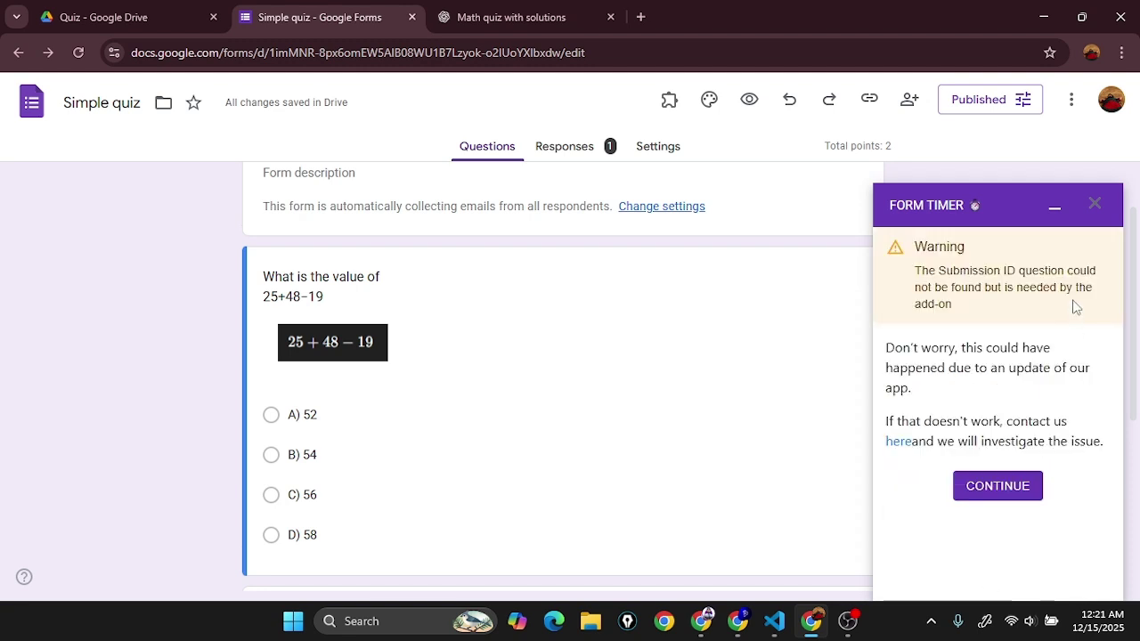
pyautogui.moveTo(1074, 305); pyautogui.dragTo(1075, 287)
pyautogui.click(991, 488)
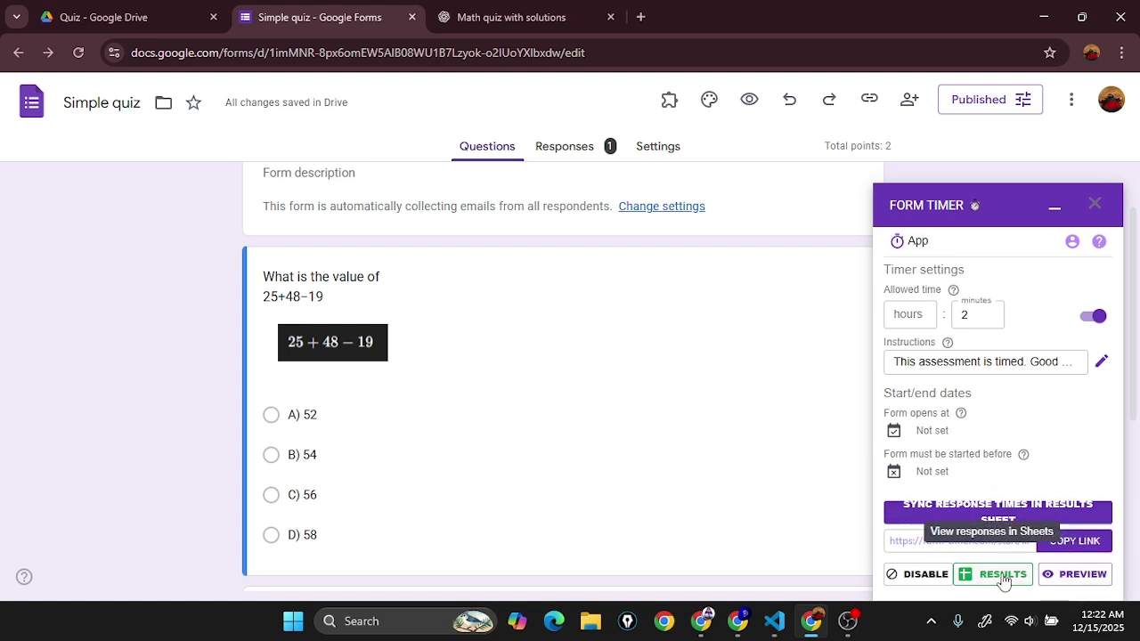
pyautogui.click(1078, 576)
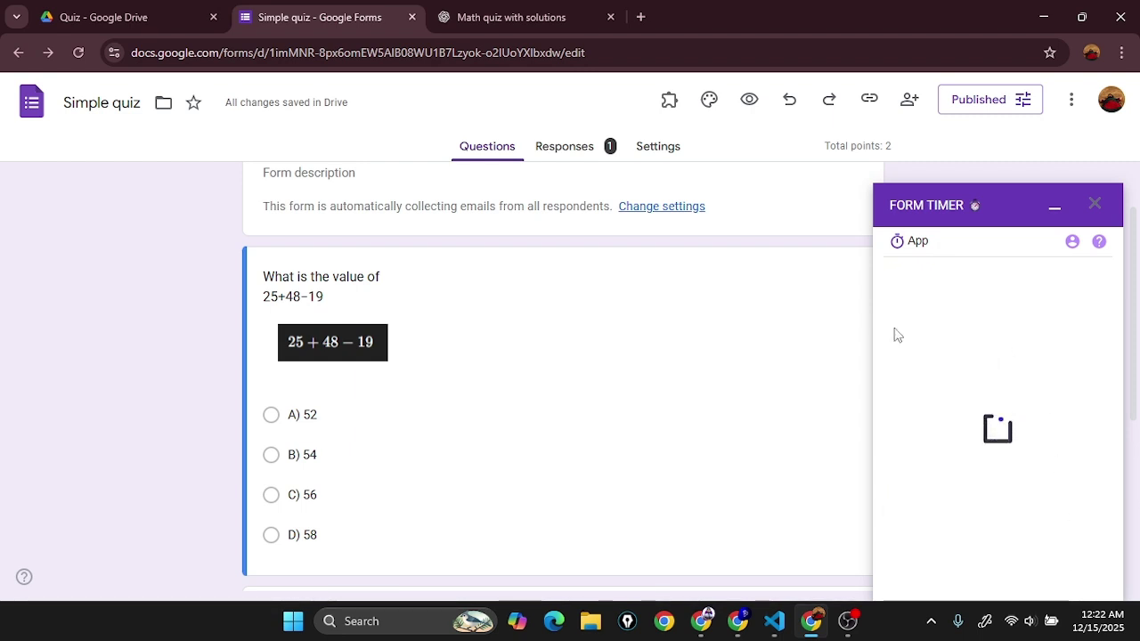
pyautogui.click(894, 240)
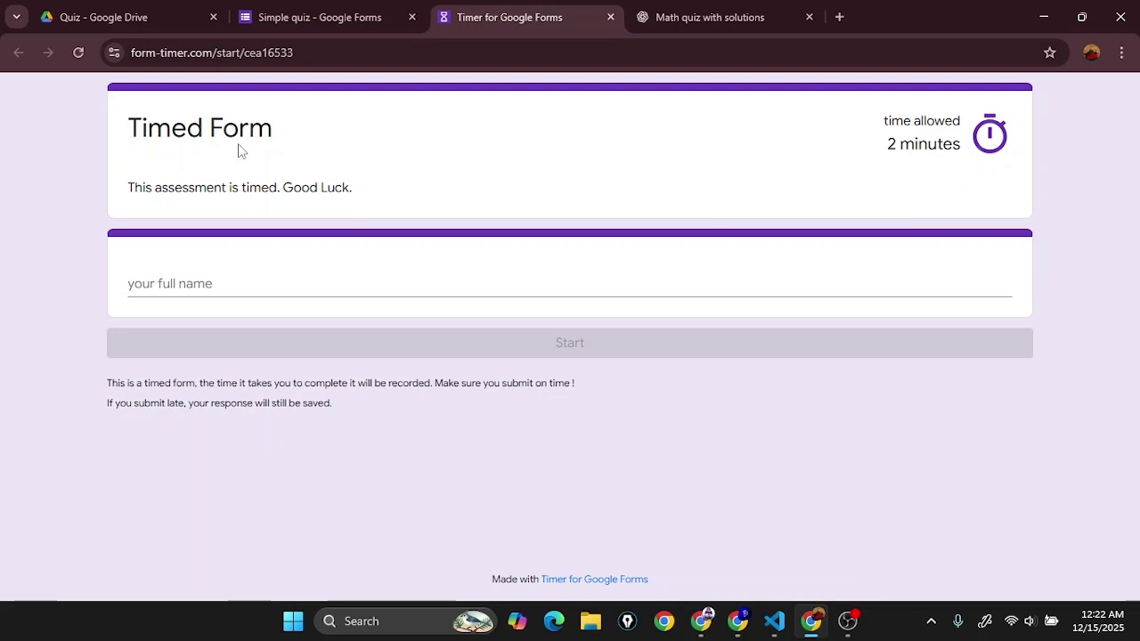
# Step: Enter the respondent's full name and start, which reports 'already responded'; return to the editor
pyautogui.click(246, 288)
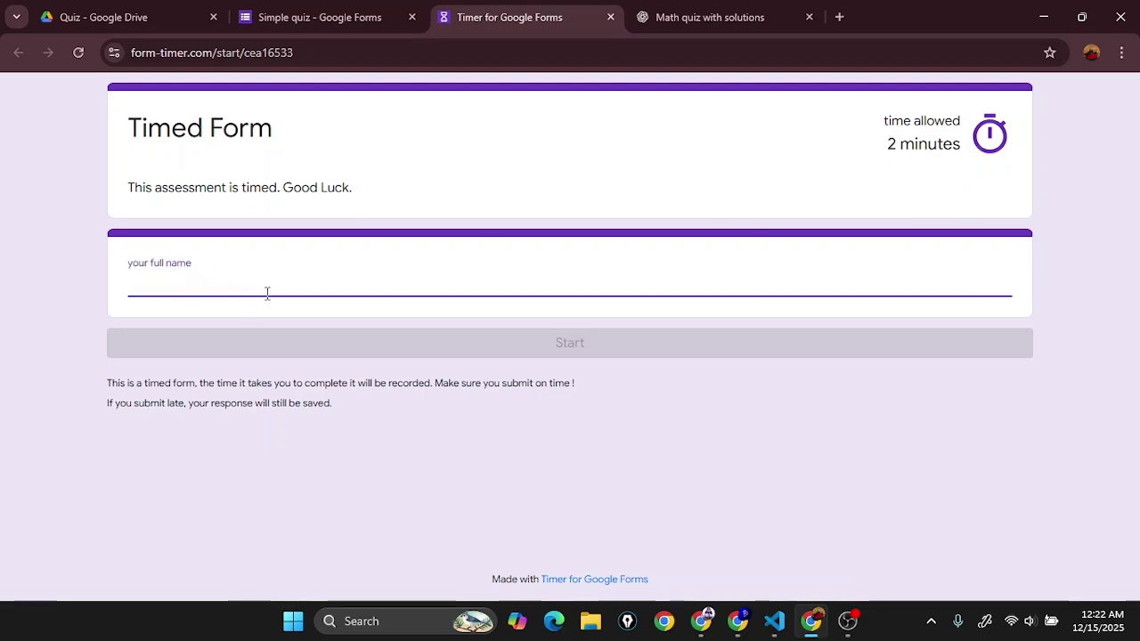
pyautogui.write('At')
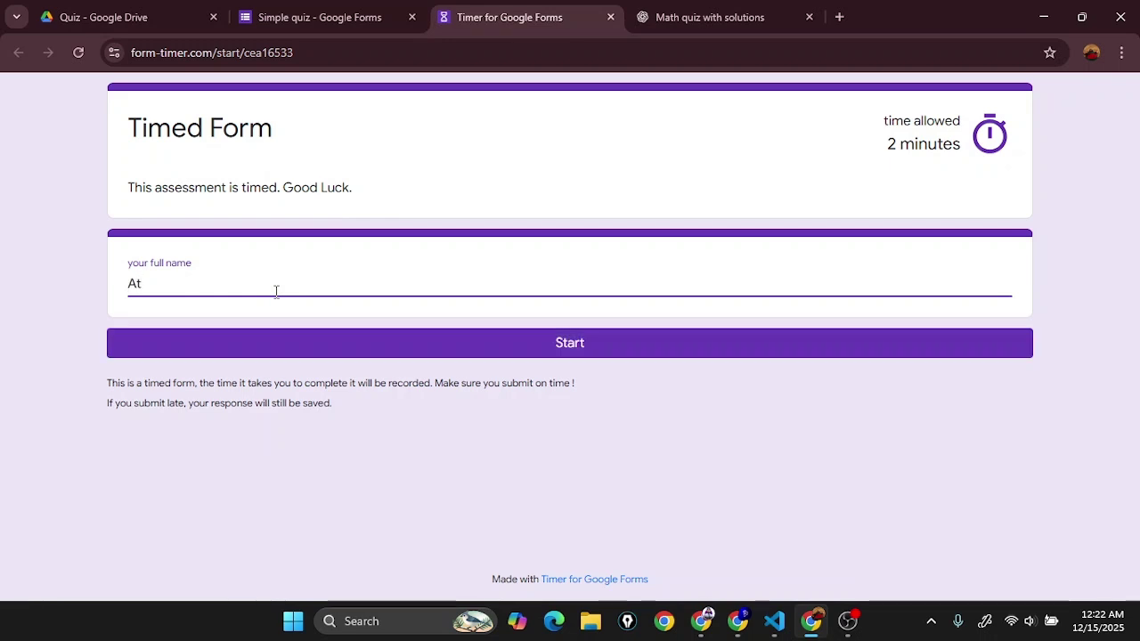
pyautogui.press('BackSpace')
pyautogui.press('BackSpace')
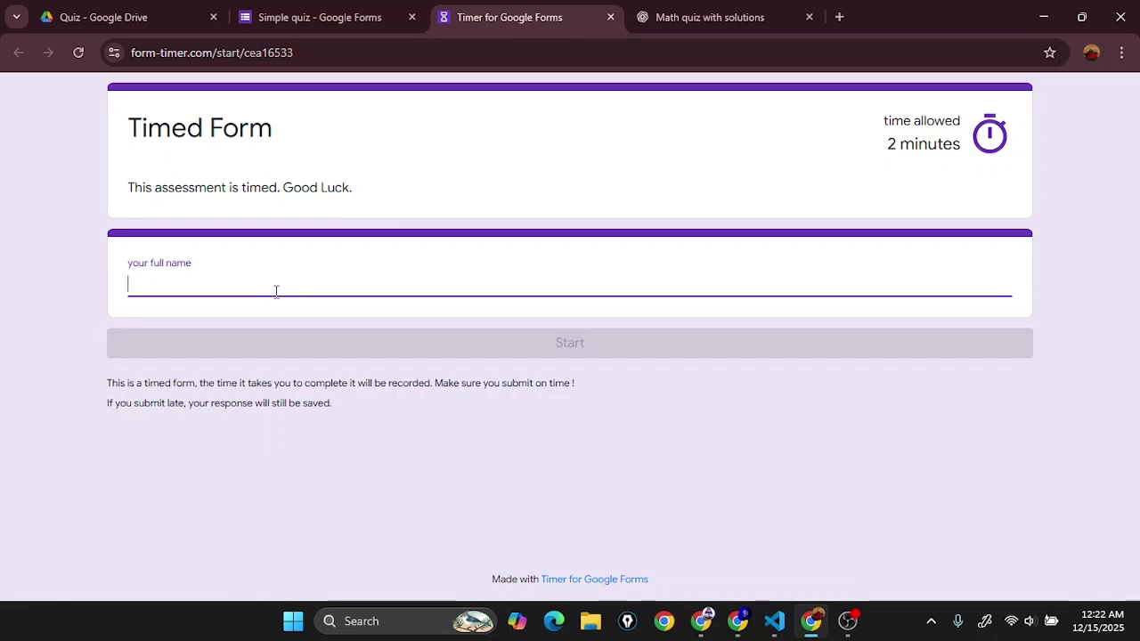
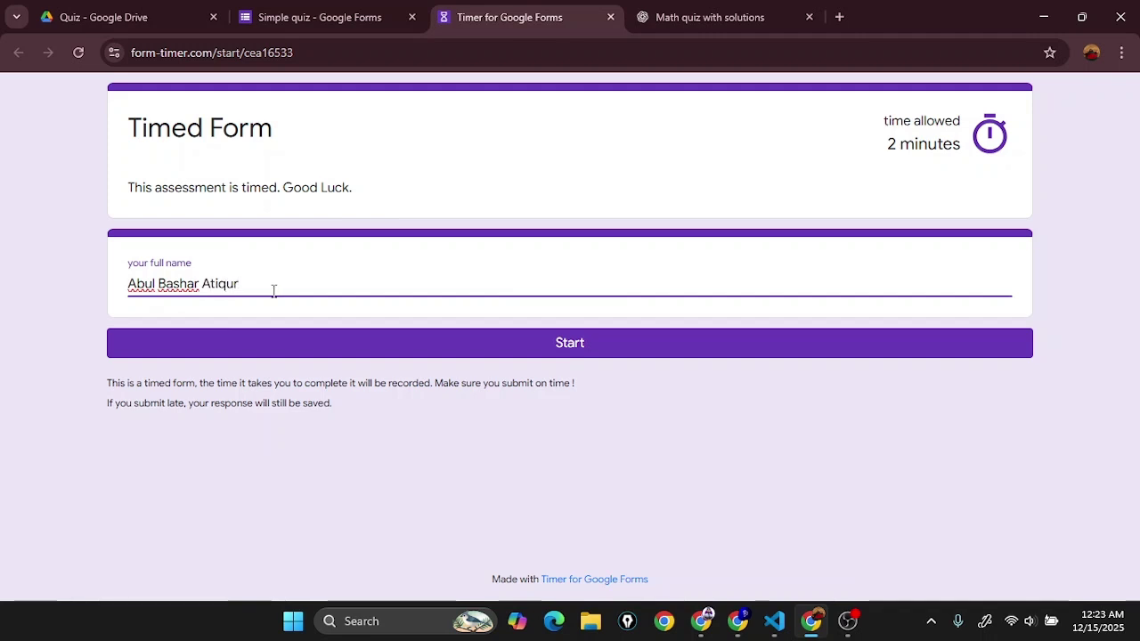
pyautogui.click(697, 357)
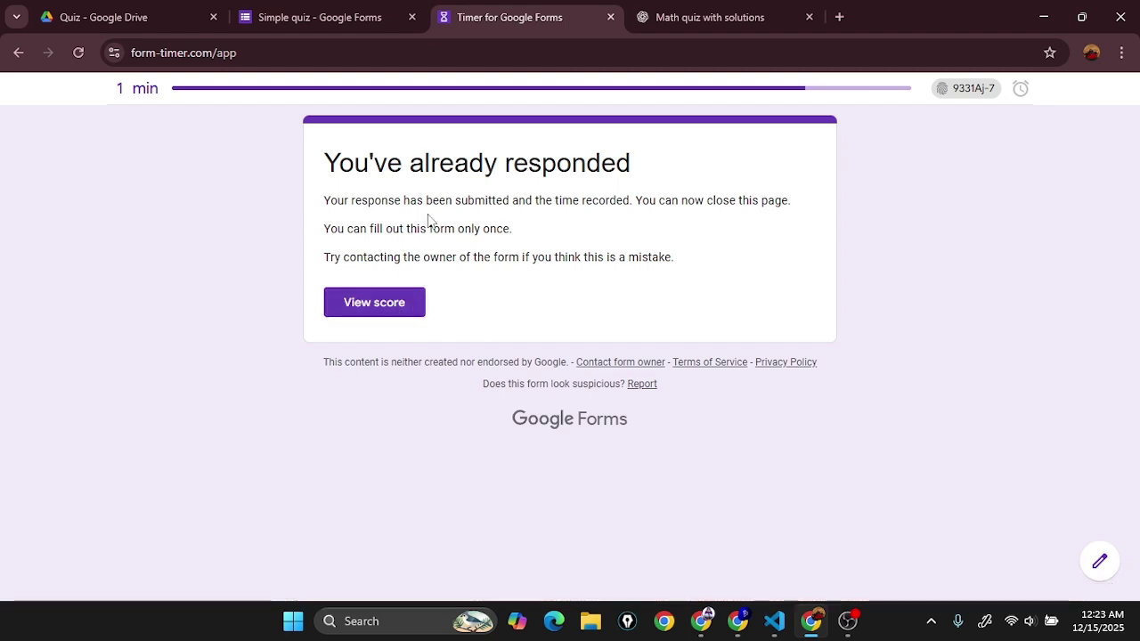
pyautogui.click(350, 11)
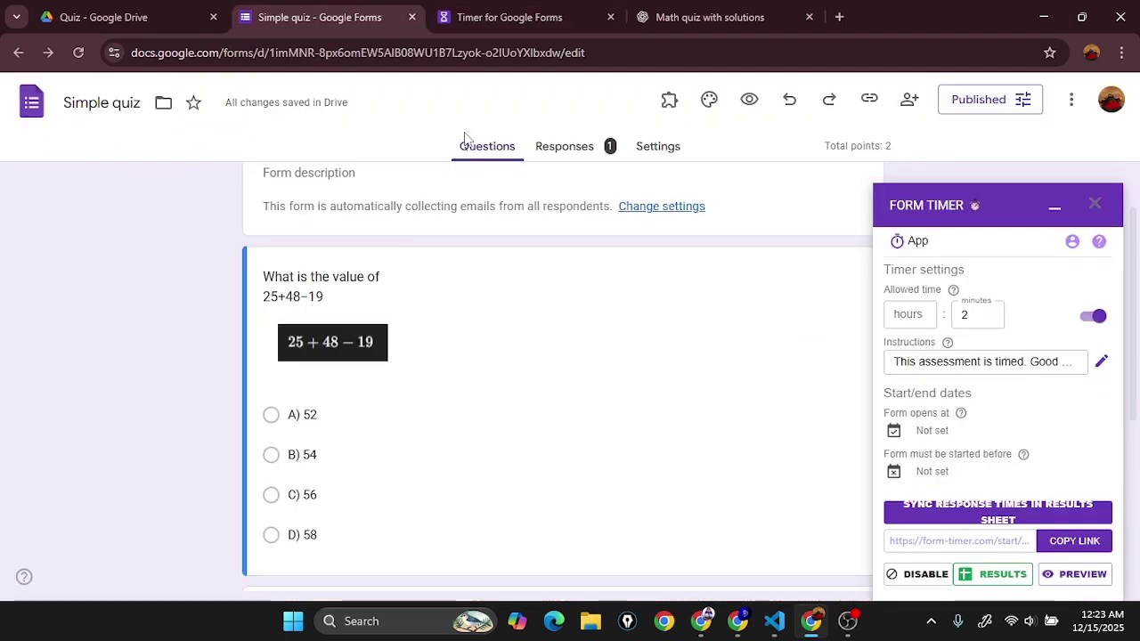
# Step: Delete all Simple quiz responses from the Responses tab, then go back to Questions
pyautogui.click(579, 154)
pyautogui.click(1061, 207)
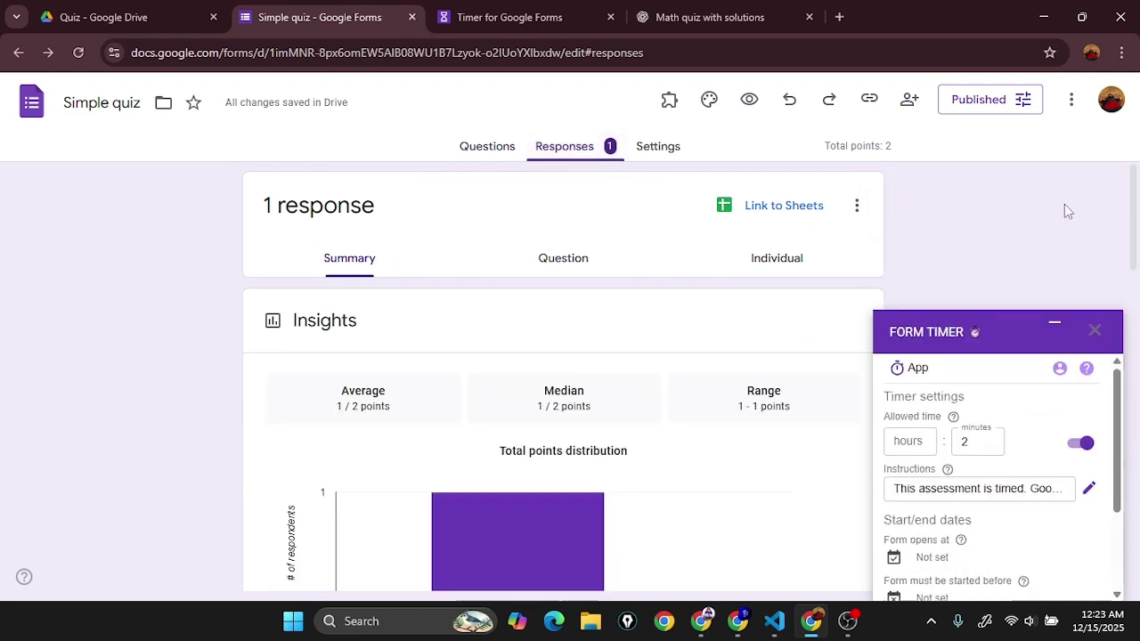
pyautogui.click(856, 206)
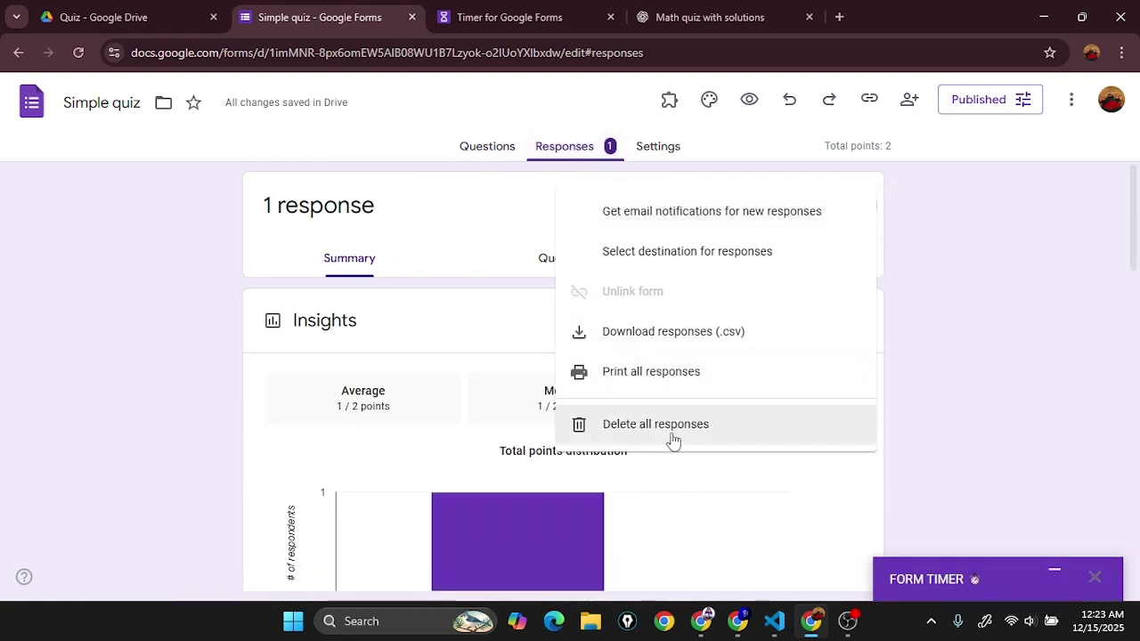
pyautogui.click(733, 437)
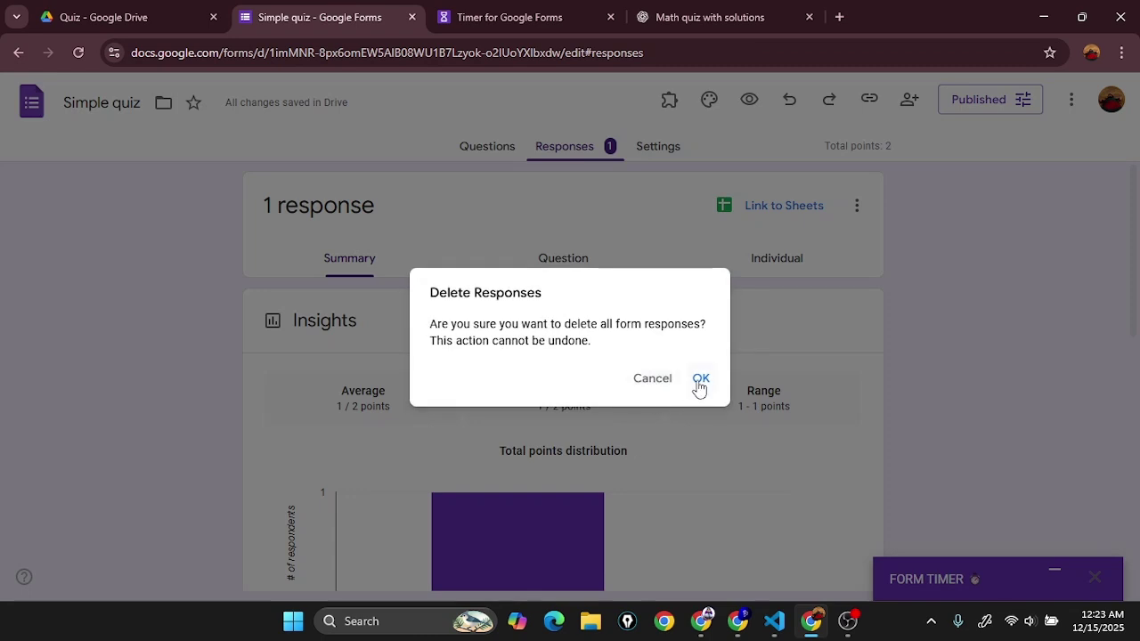
pyautogui.click(702, 378)
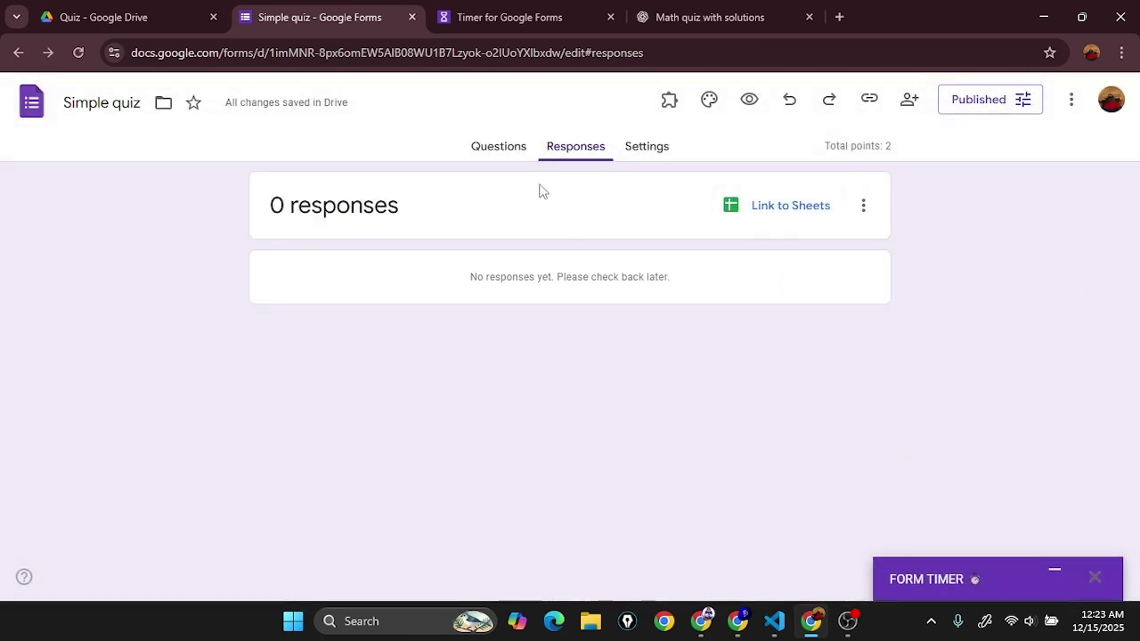
pyautogui.click(519, 149)
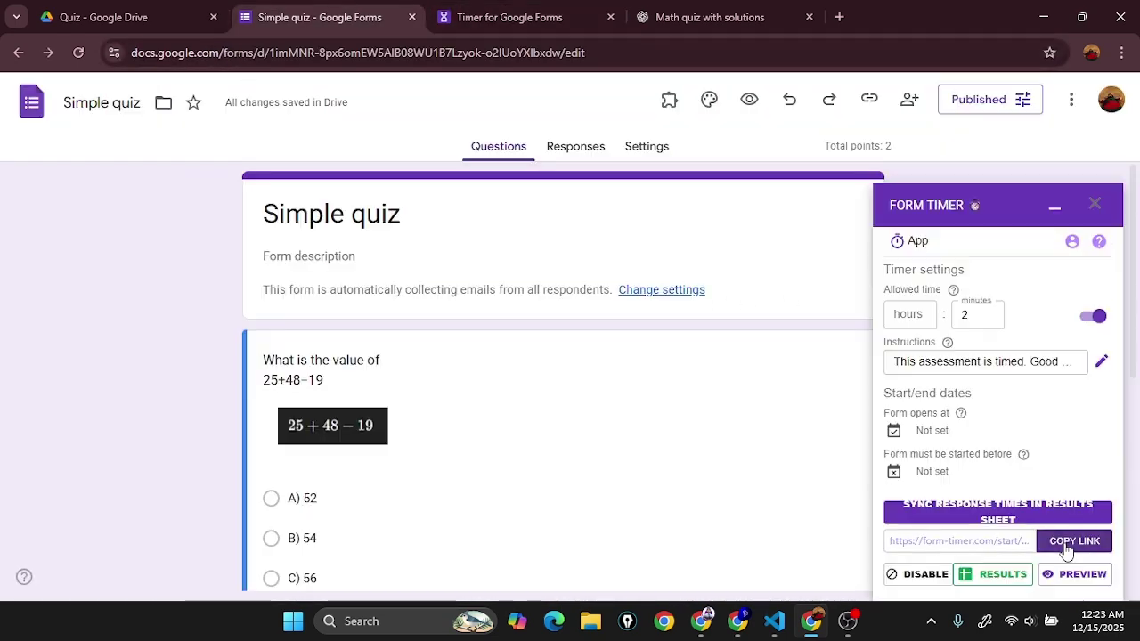
# Step: Load the copied timed start link in the Timer tab's address bar
pyautogui.click(1066, 541)
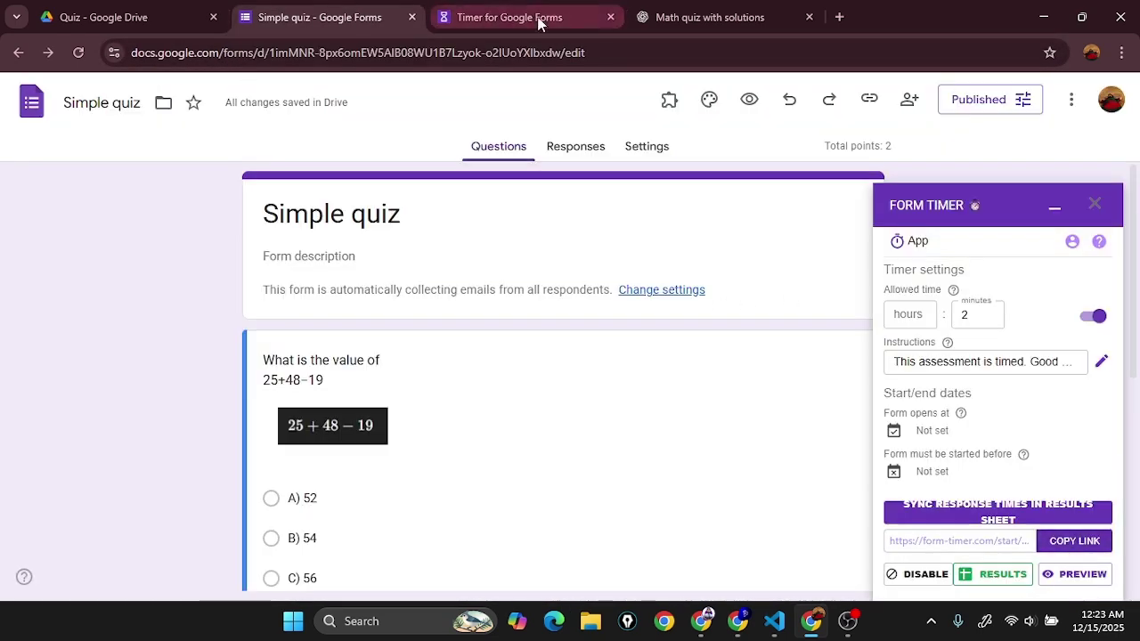
pyautogui.click(504, 18)
pyautogui.click(438, 55)
pyautogui.hotkey('ctrl', 'v')
pyautogui.press('Return')
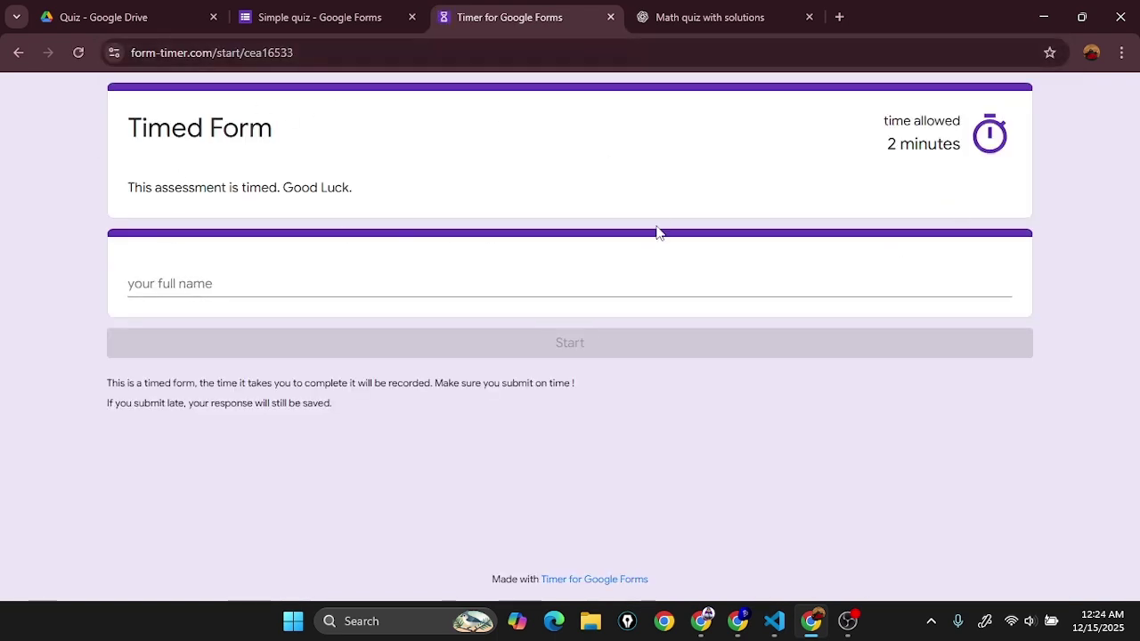
# Step: Enter the respondent's full name, correct the typo, and start the 2-minute timed attempt
pyautogui.click(414, 283)
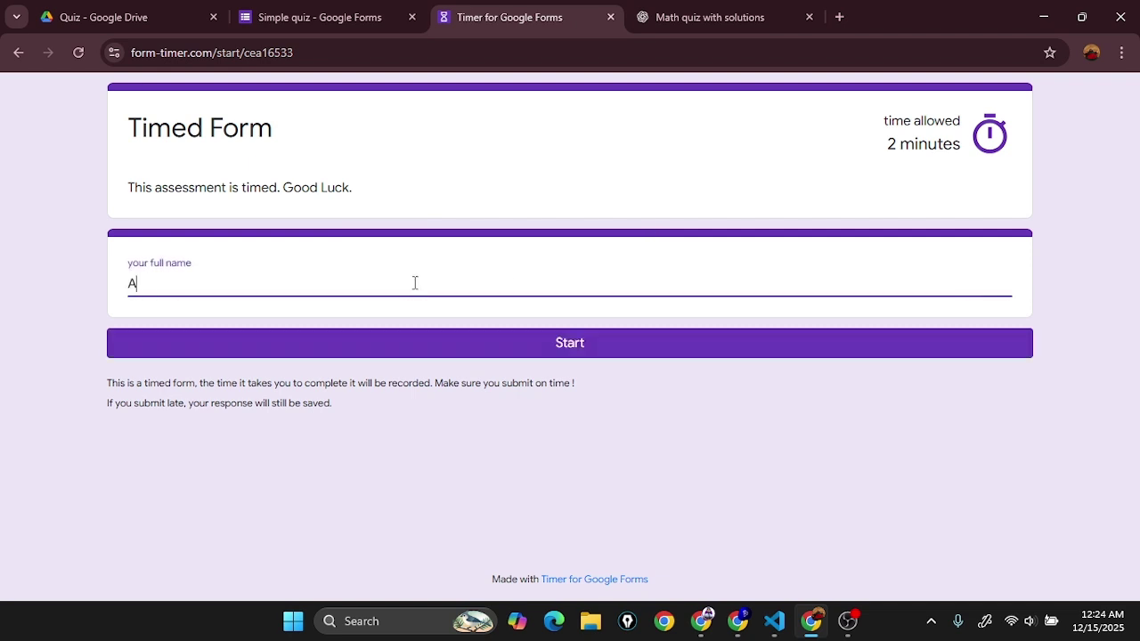
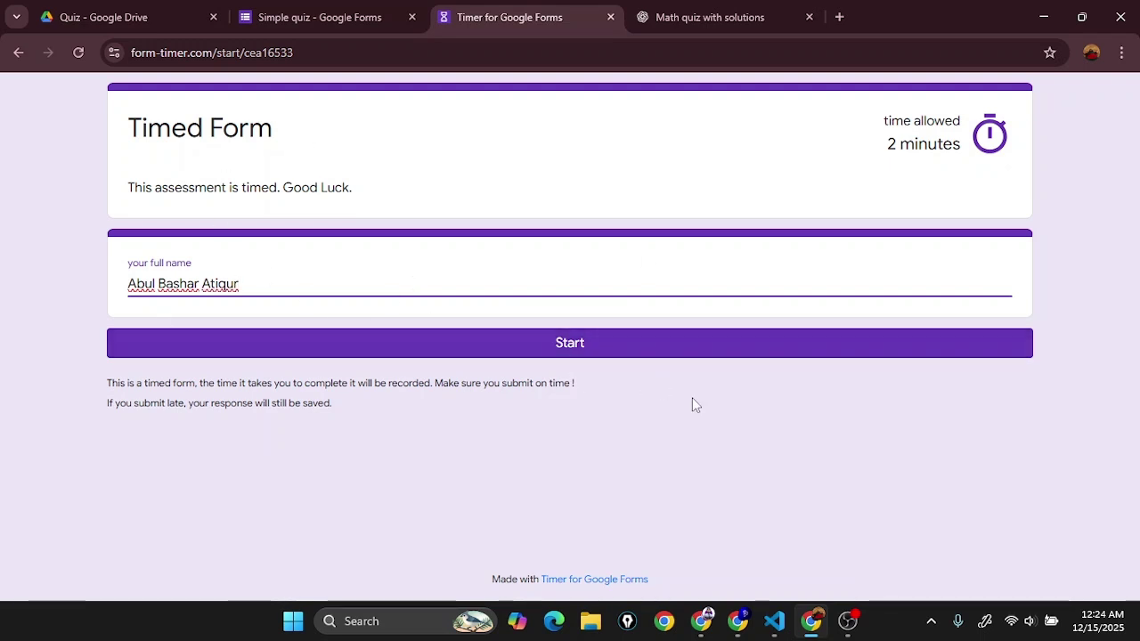
pyautogui.click(596, 346)
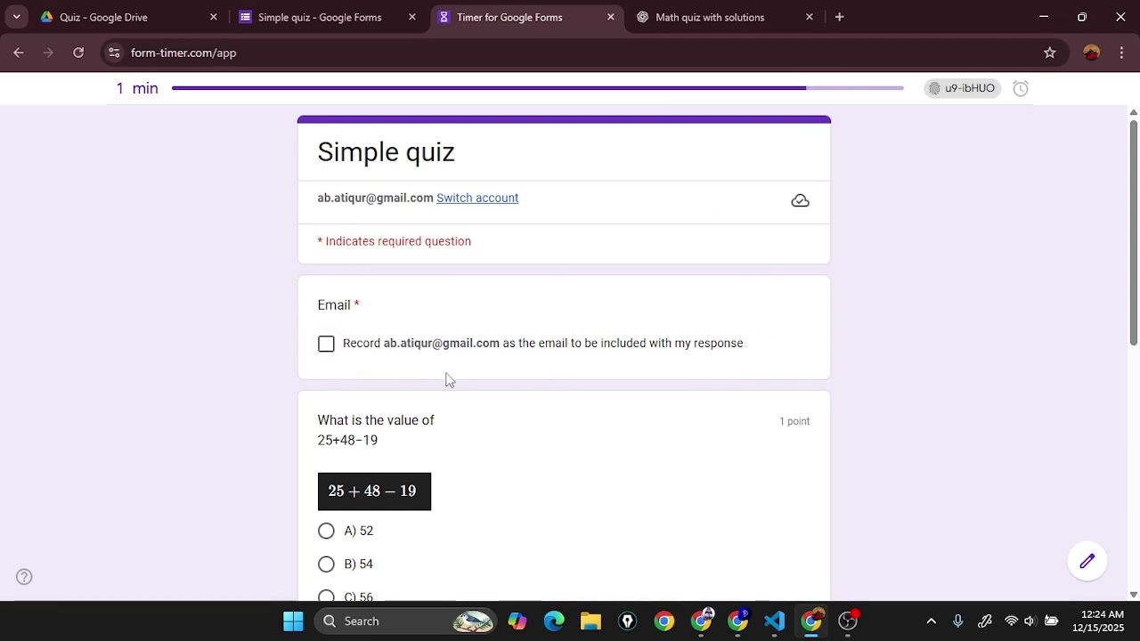
# Step: Keep the option to record the account e-mail with the response turned on
pyautogui.click(330, 349)
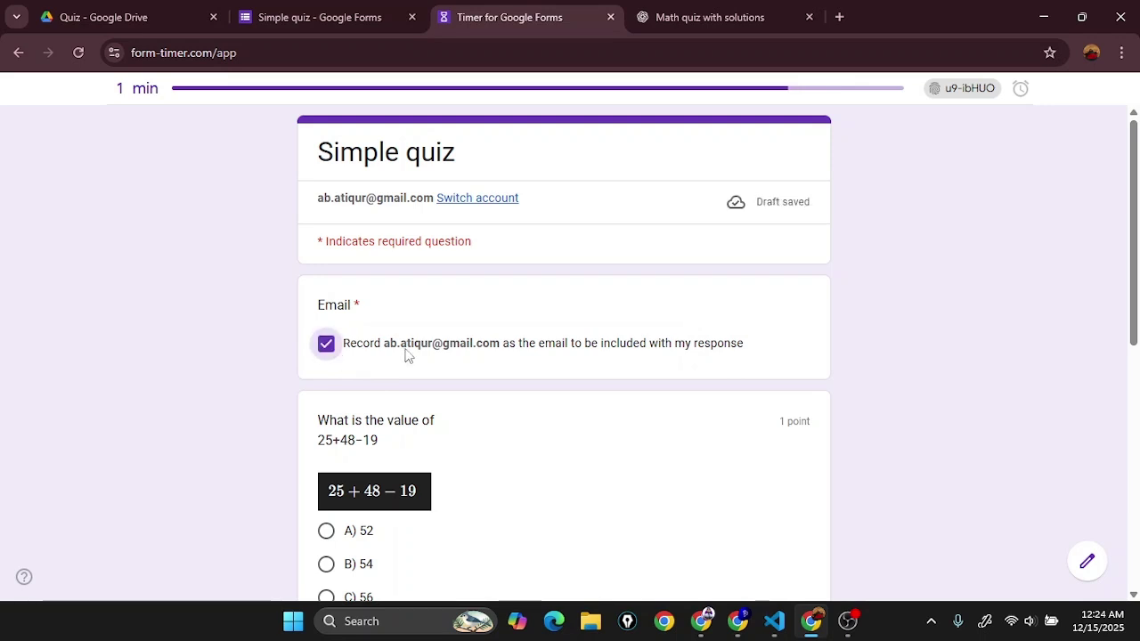
pyautogui.moveTo(386, 353); pyautogui.dragTo(502, 353)
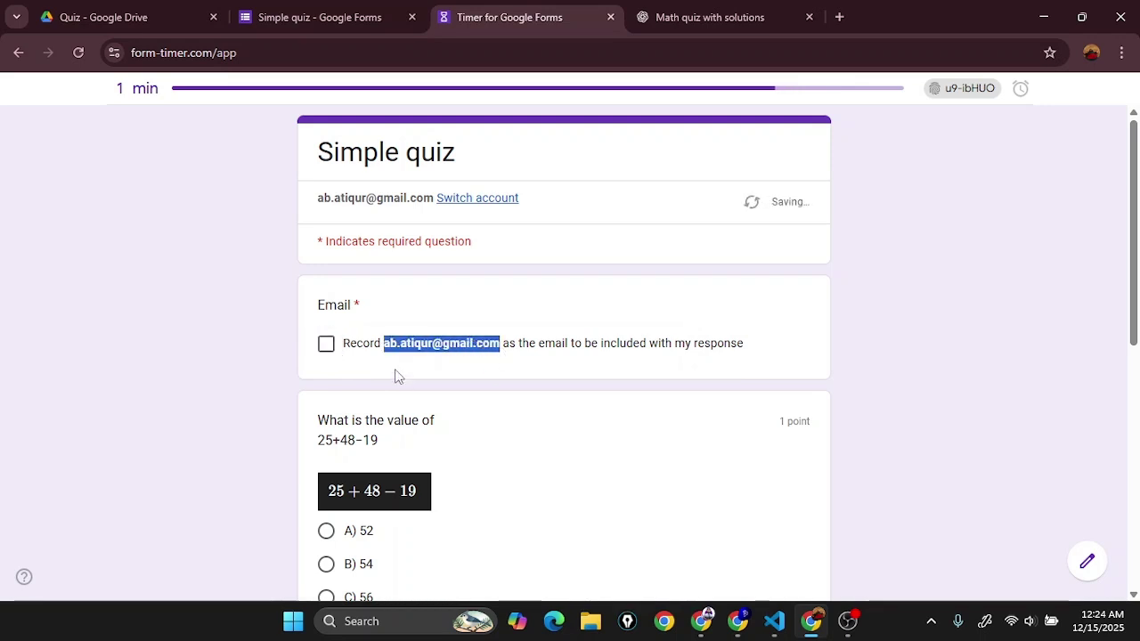
pyautogui.click(367, 355)
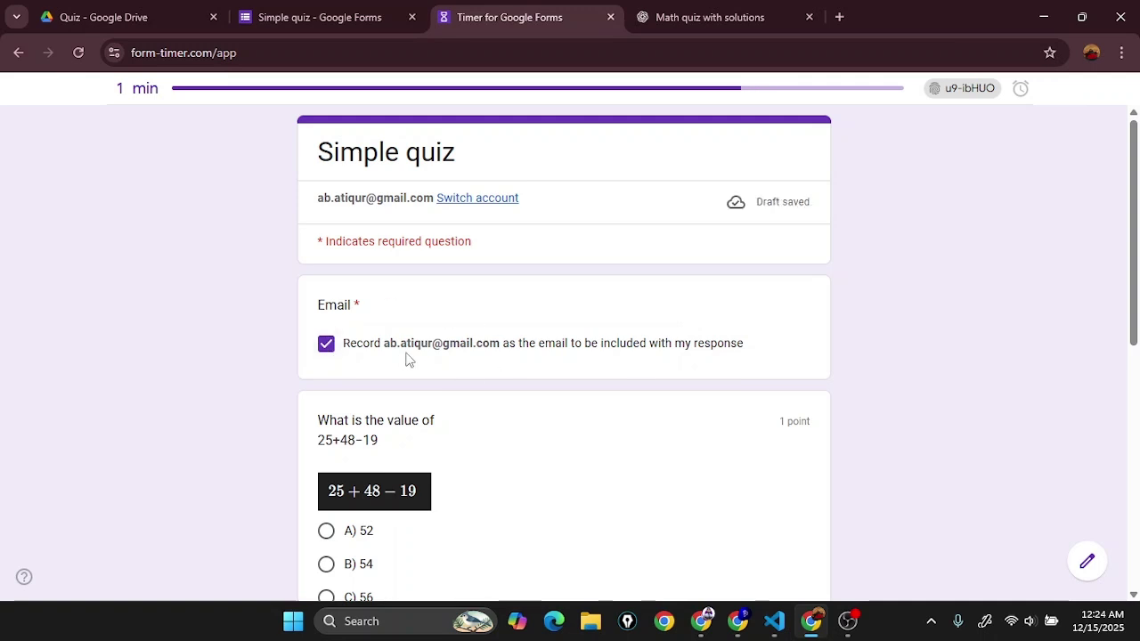
# Step: Answer 52 for the first question and 6 for 3x+7=25, then submit
pyautogui.scroll(-3, 425, 364)
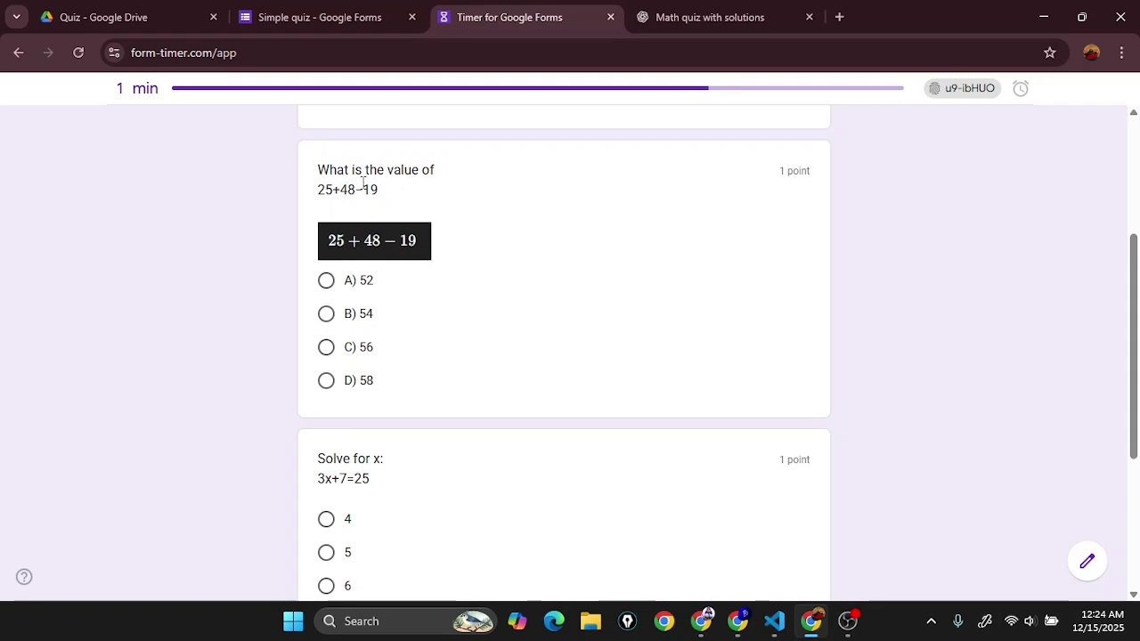
pyautogui.click(355, 285)
pyautogui.scroll(-3, 451, 331)
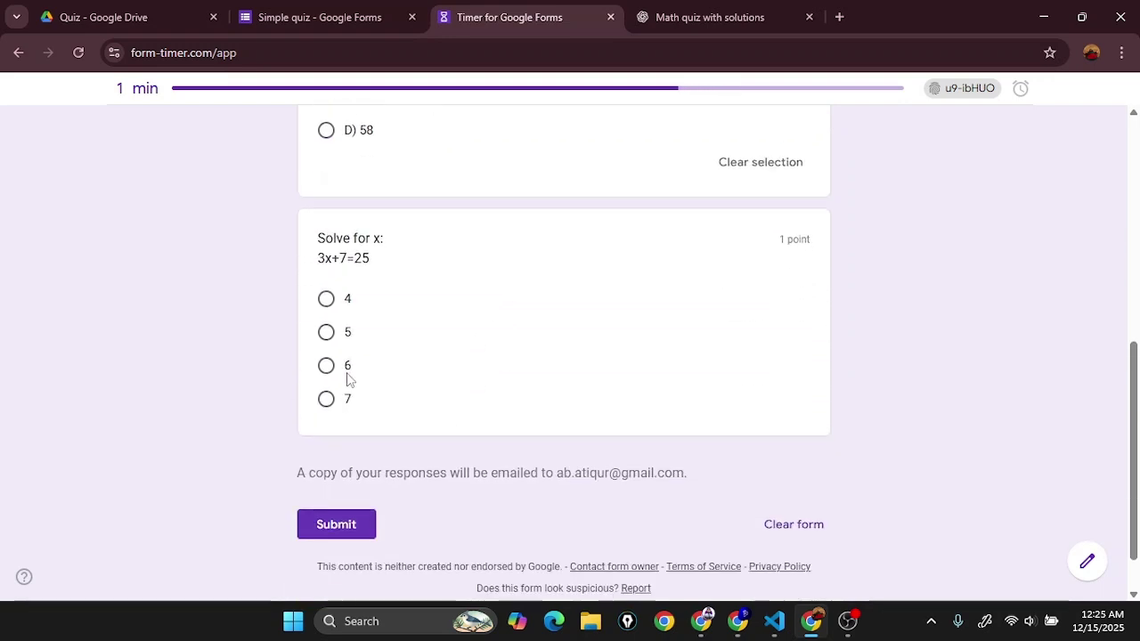
pyautogui.click(347, 369)
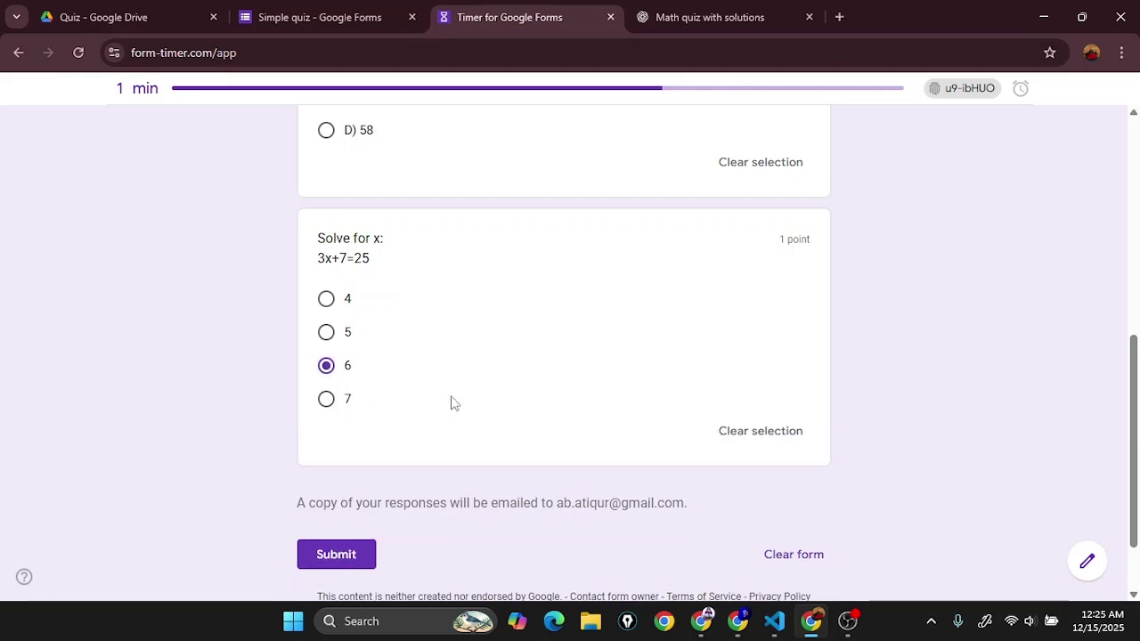
pyautogui.scroll(-1, 583, 497)
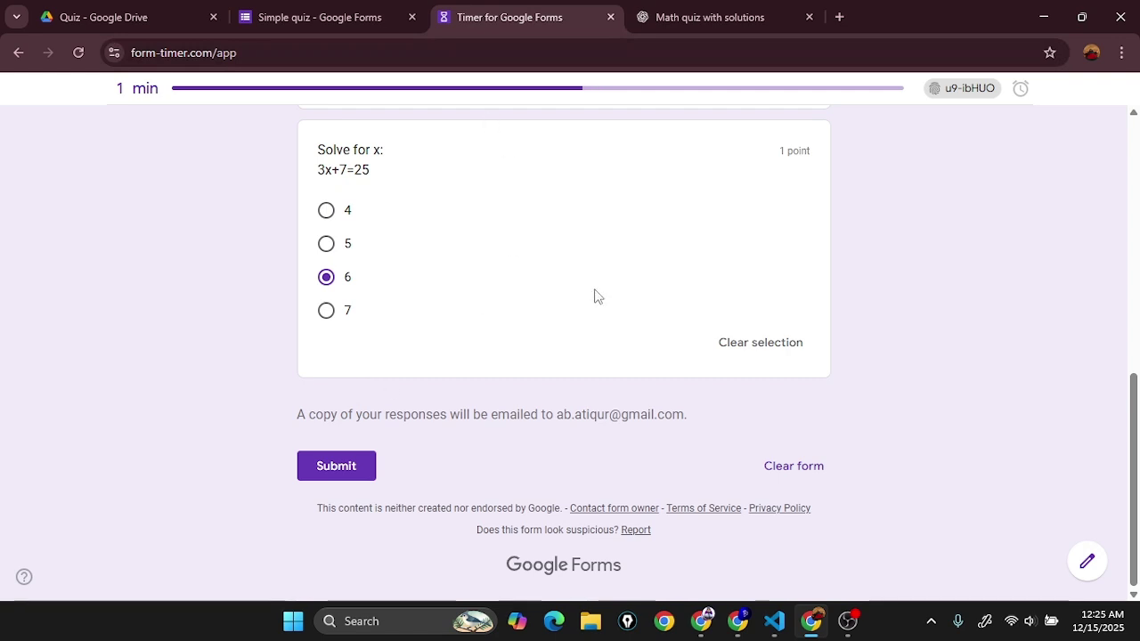
pyautogui.click(346, 472)
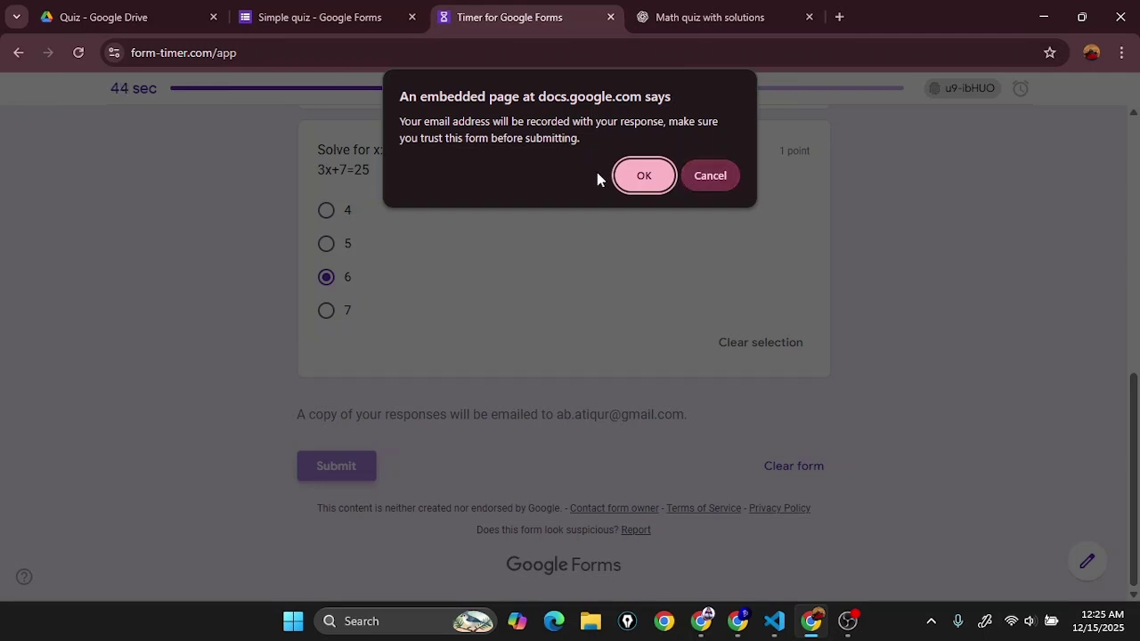
# Step: Confirm submission and view the score: 1/2 points, with 52 marked wrong
pyautogui.click(641, 175)
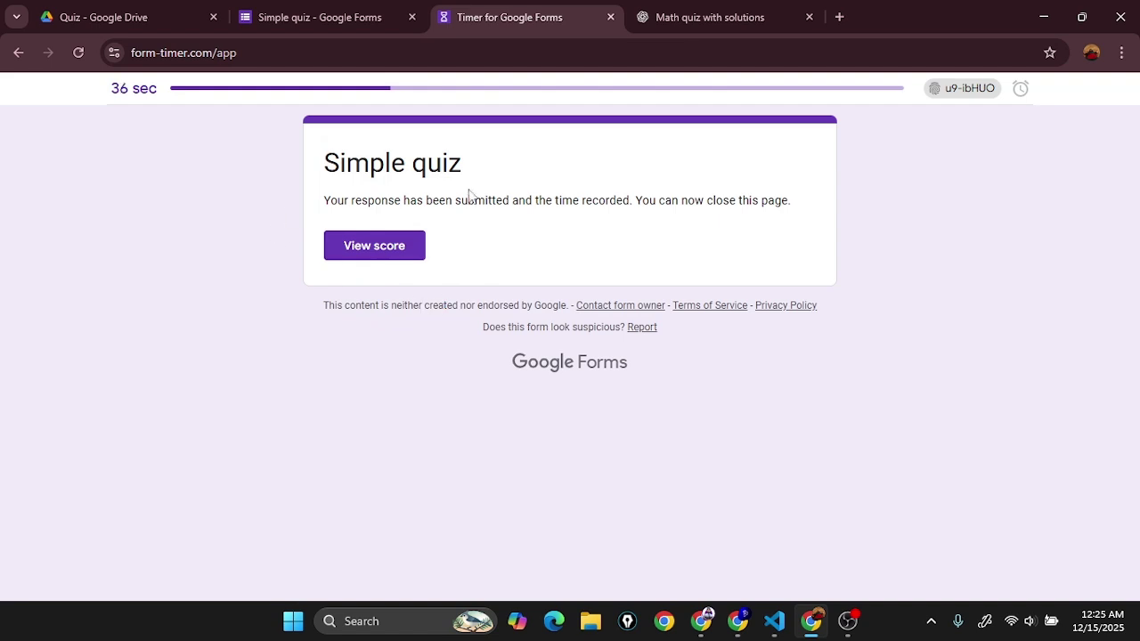
pyautogui.click(363, 254)
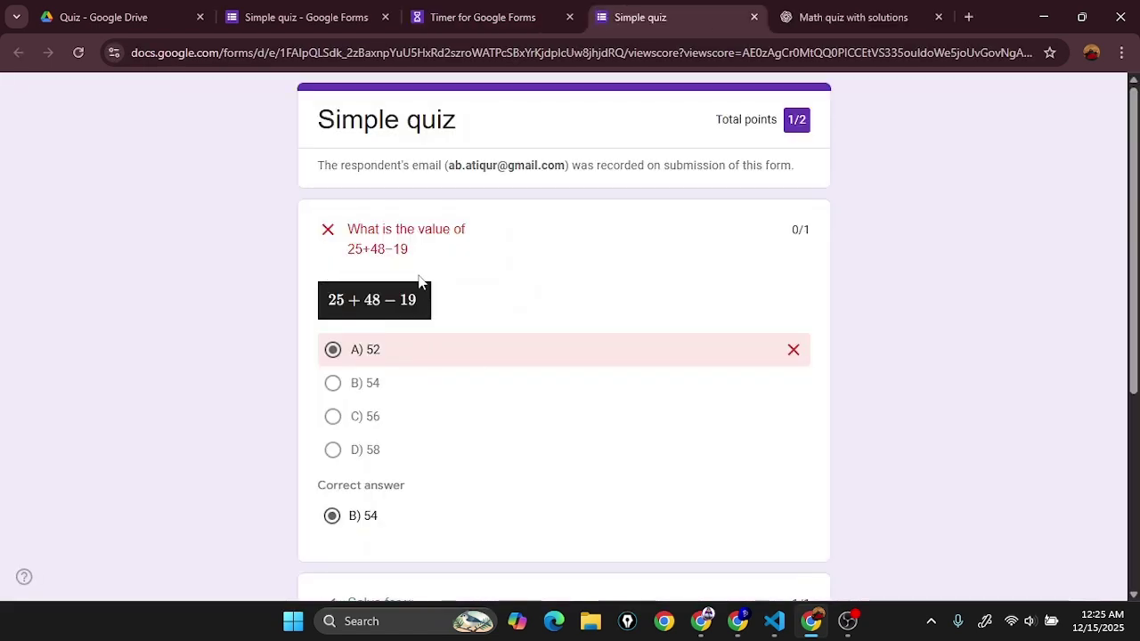
pyautogui.scroll(-4, 593, 472)
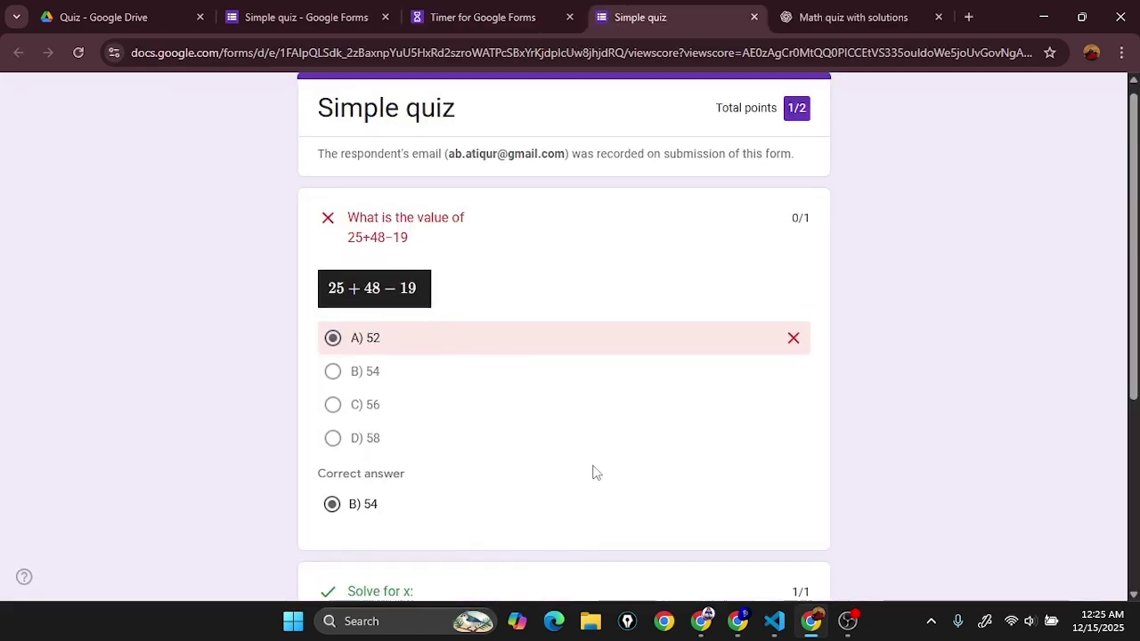
pyautogui.scroll(4, 501, 463)
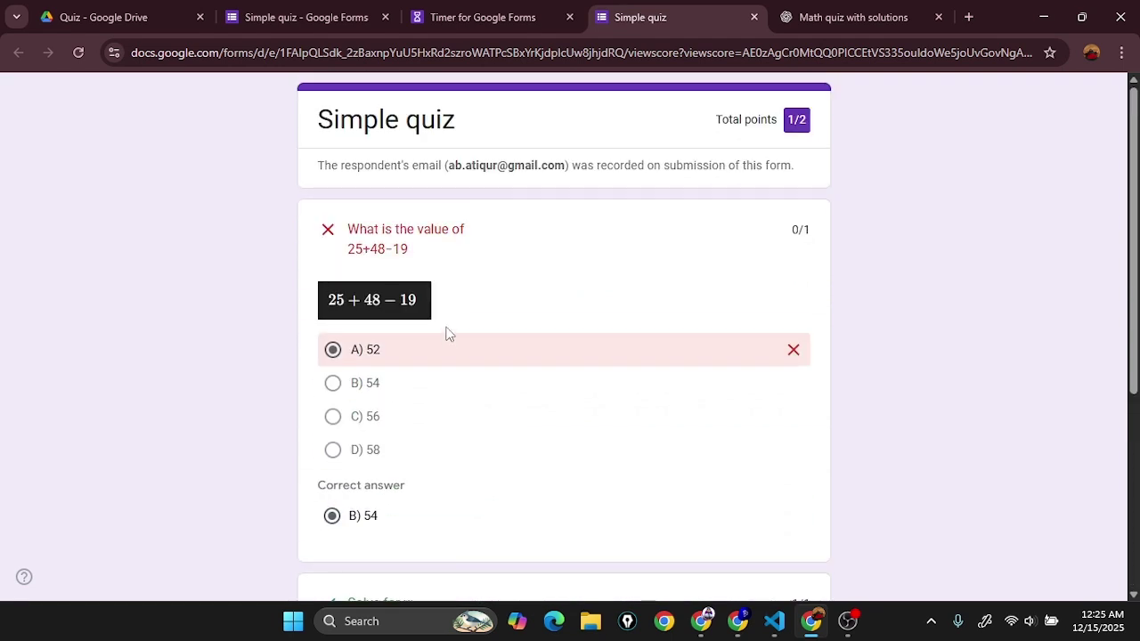
pyautogui.click(534, 16)
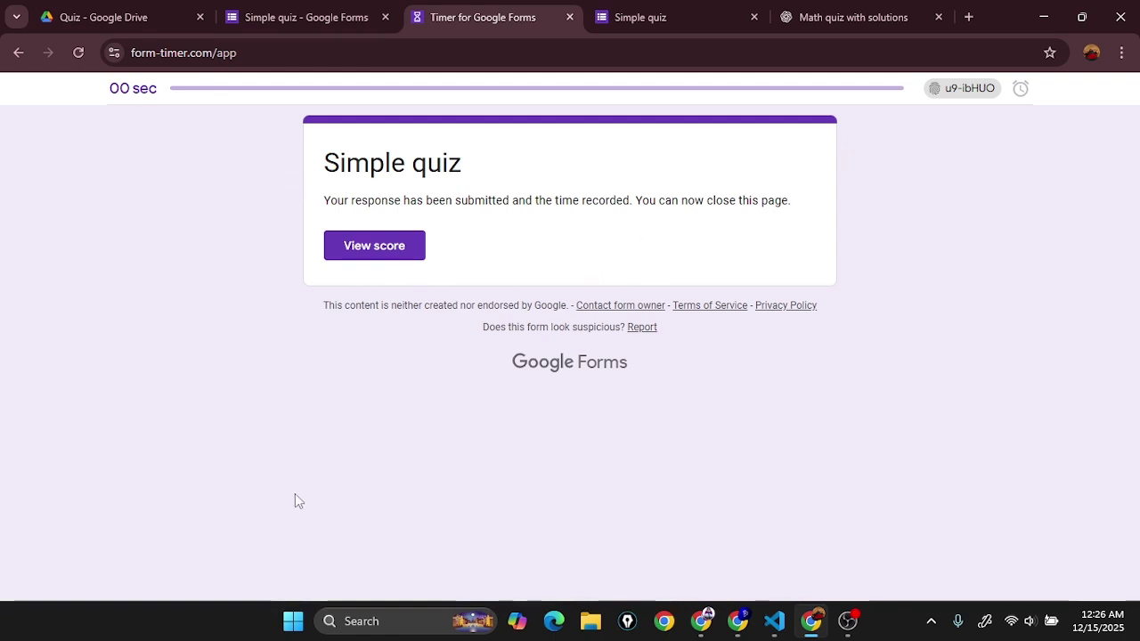
pyautogui.click(638, 16)
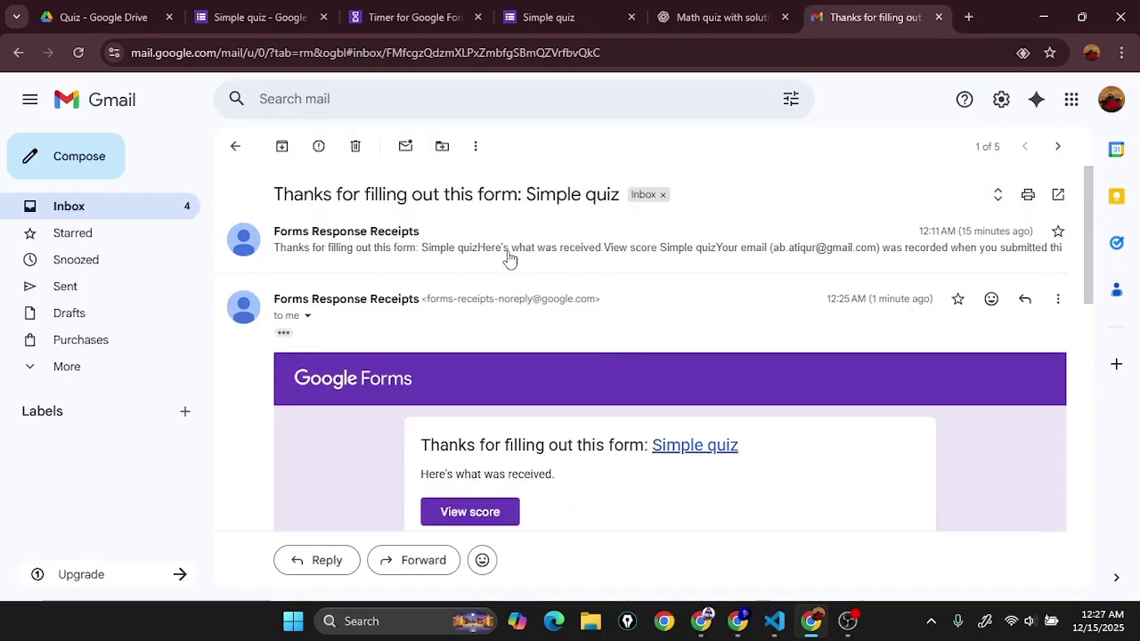
# Step: Read the 'Thanks for filling out' receipt e-mail in Gmail and open its View score link
pyautogui.click(508, 250)
pyautogui.scroll(-5, 521, 280)
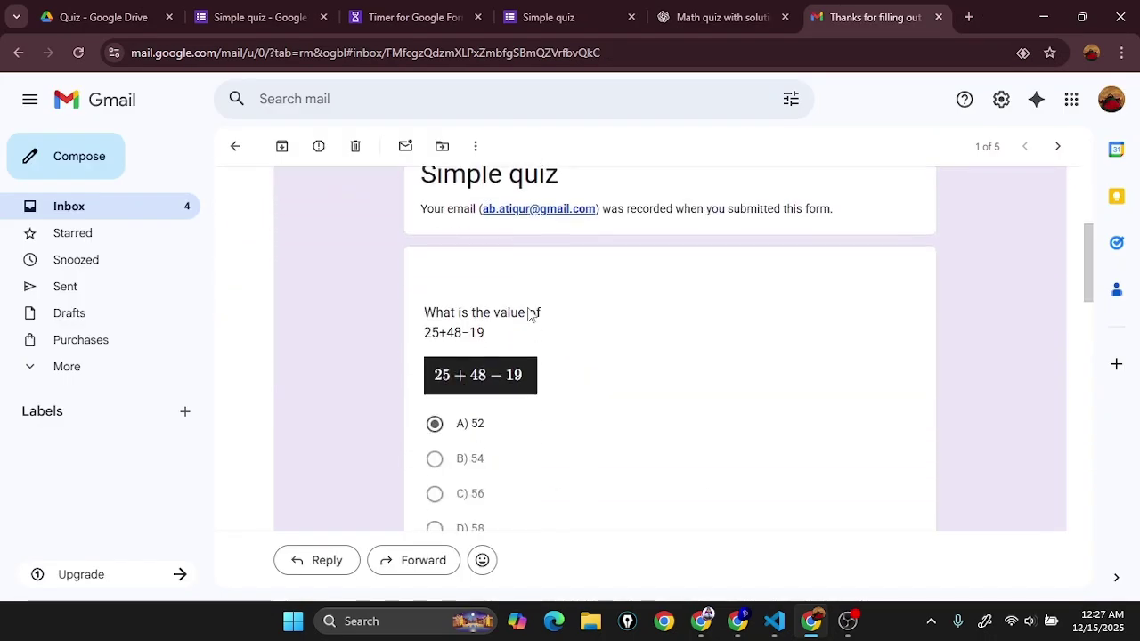
pyautogui.scroll(-10, 552, 374)
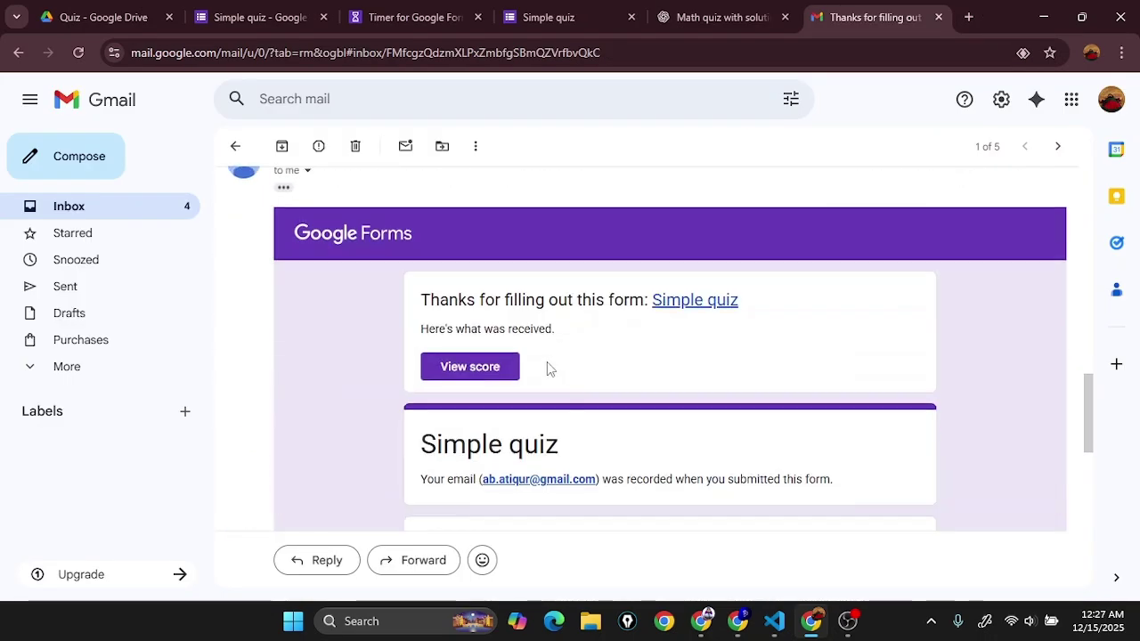
pyautogui.scroll(-6, 551, 390)
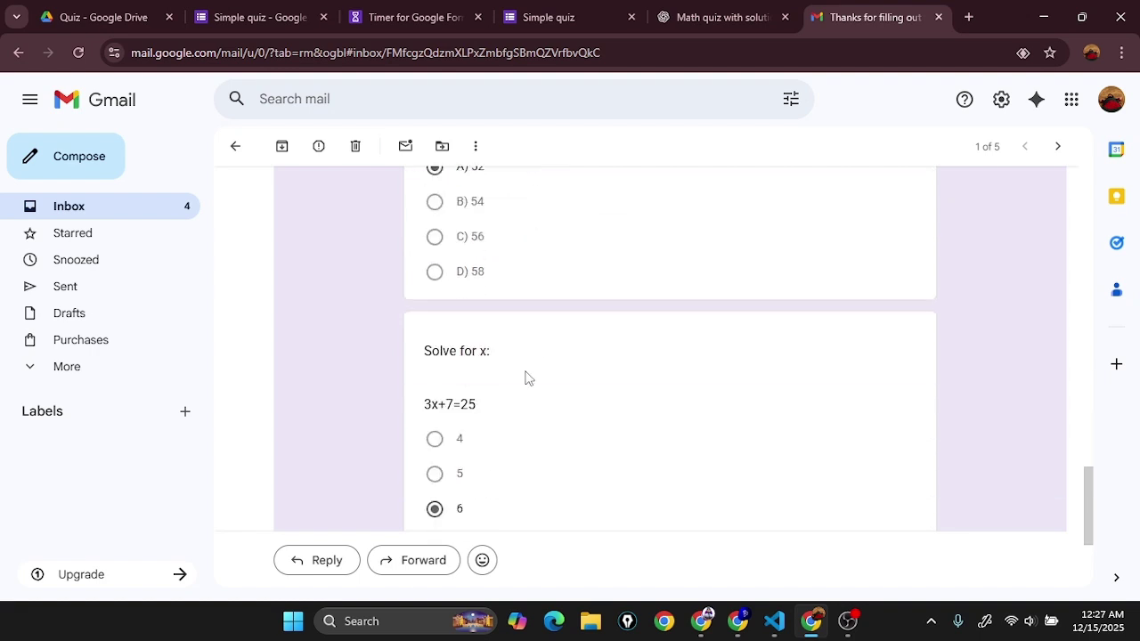
pyautogui.scroll(6, 558, 419)
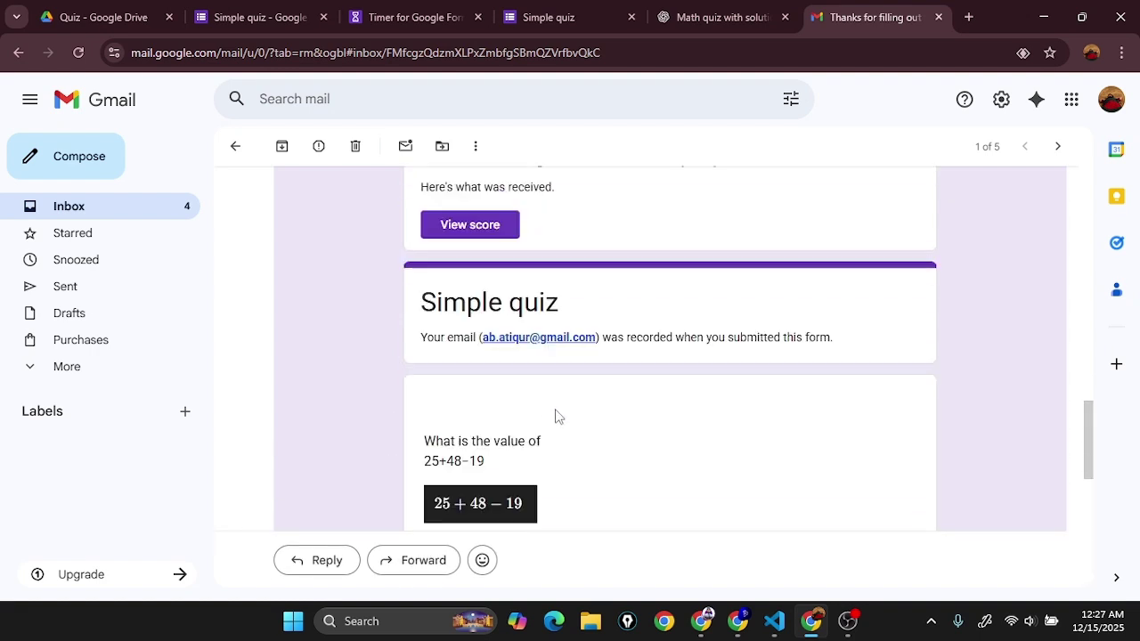
pyautogui.scroll(-5, 485, 285)
pyautogui.scroll(5, 495, 454)
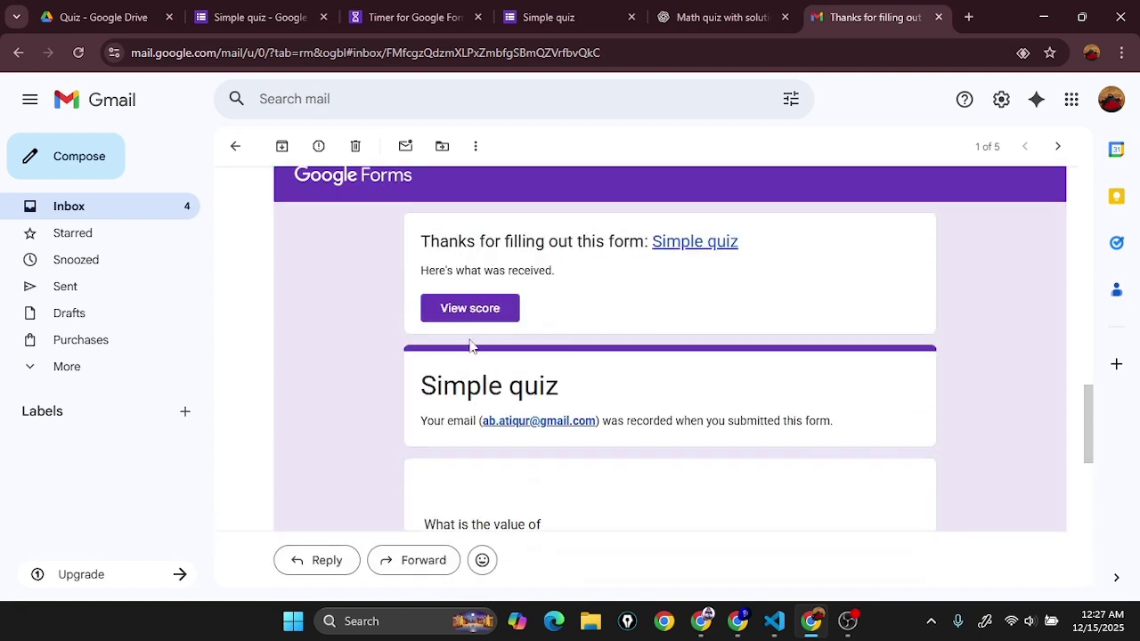
pyautogui.click(486, 308)
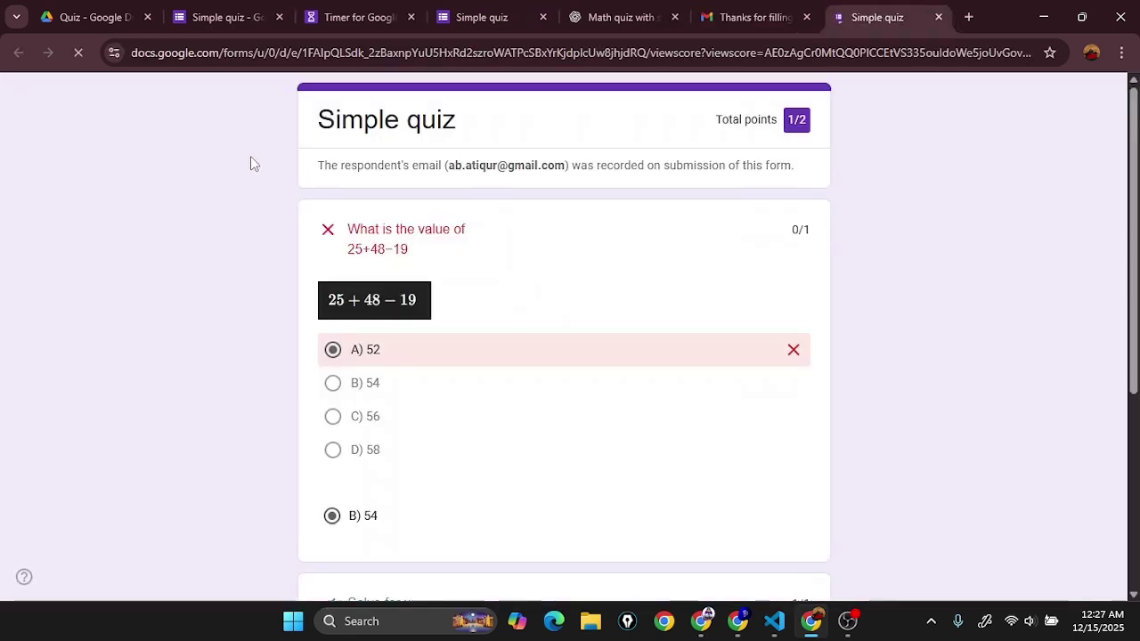
# Step: Review both answers on the quiz score page, then return to the Simple quiz editor
pyautogui.scroll(-1, 394, 333)
pyautogui.scroll(-3, 394, 334)
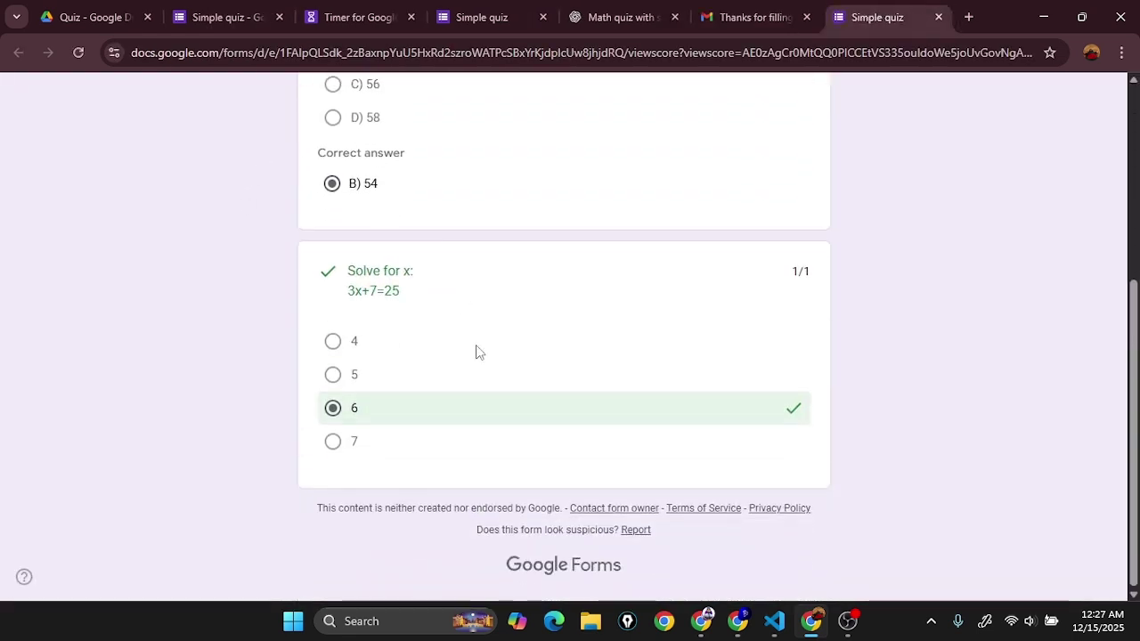
pyautogui.scroll(3, 552, 414)
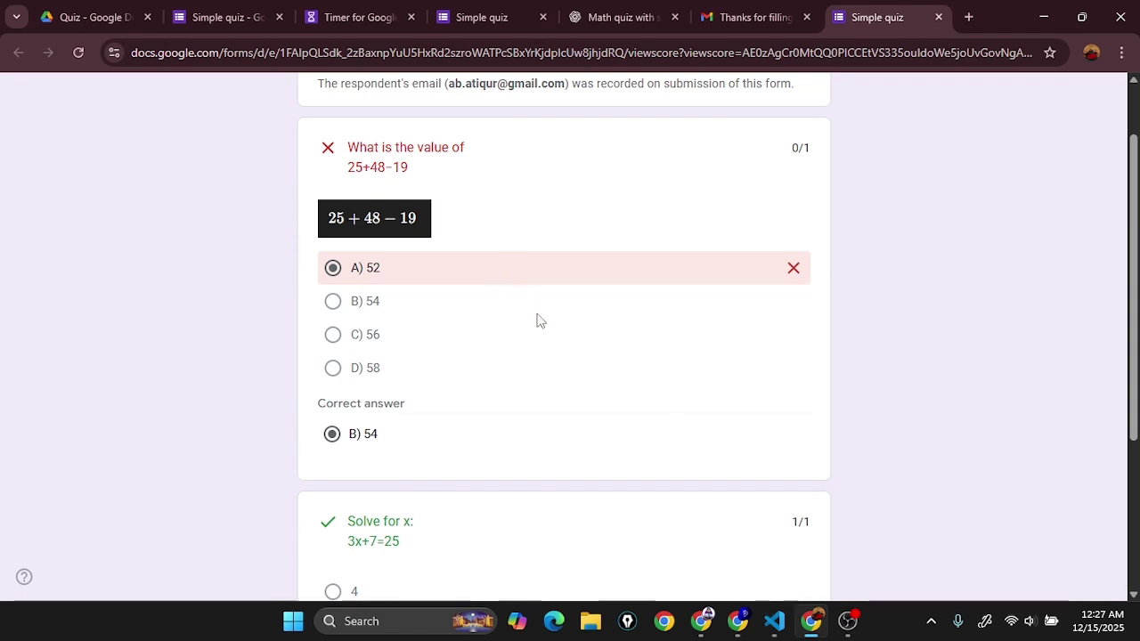
pyautogui.click(261, 10)
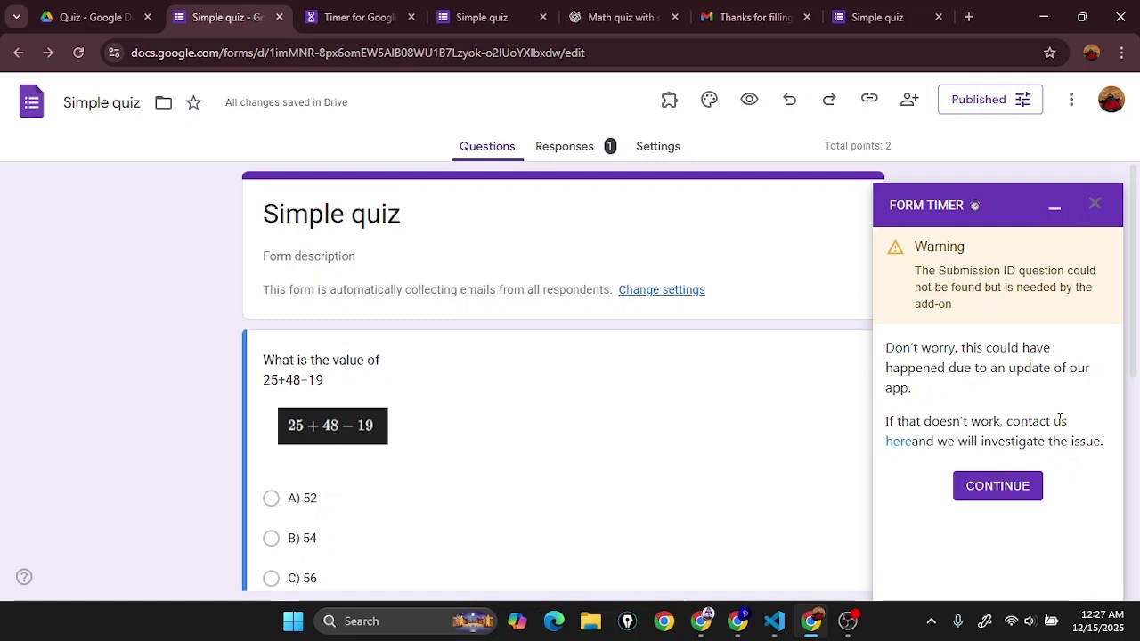
# Step: Dismiss the Submission ID warning, paste the timed start link into a new tab, and show the add-ons list
pyautogui.click(1037, 504)
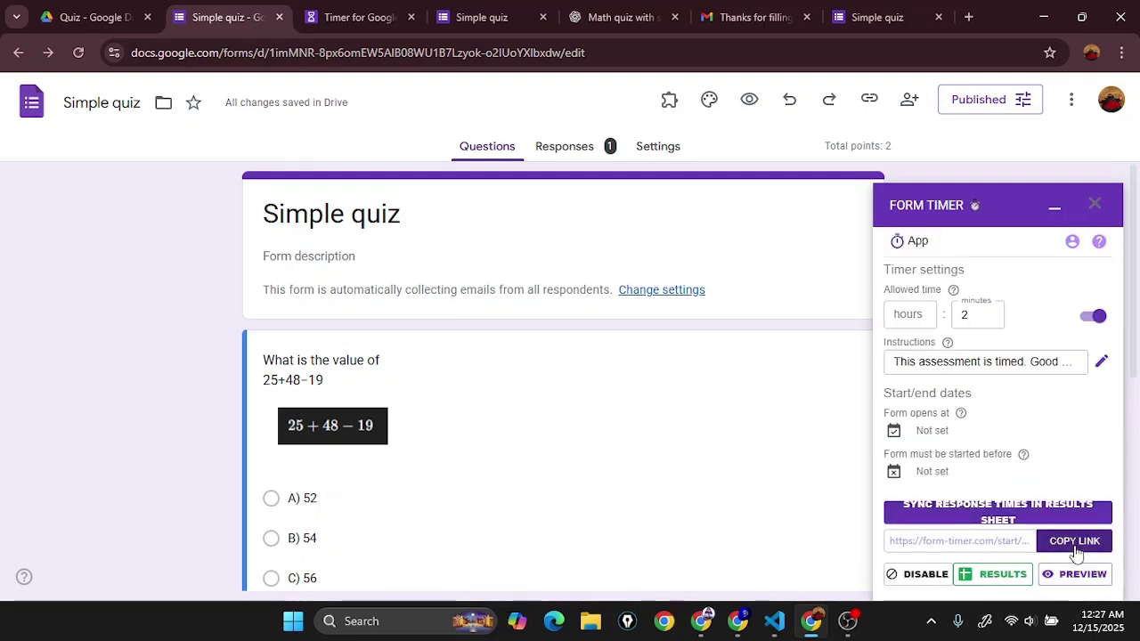
pyautogui.click(969, 17)
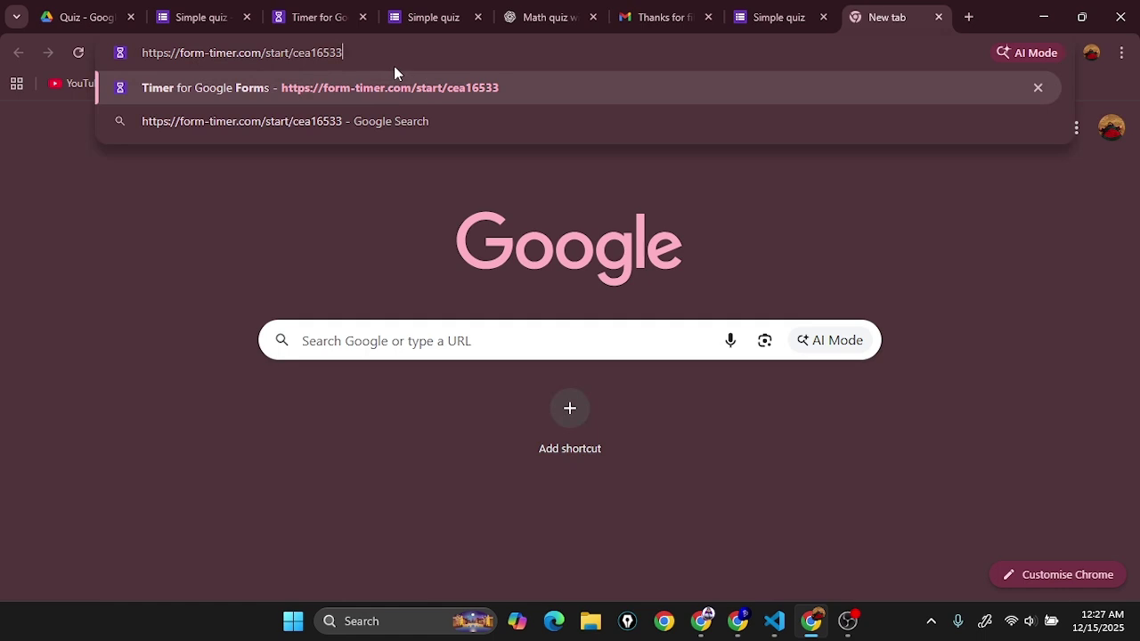
pyautogui.click(183, 17)
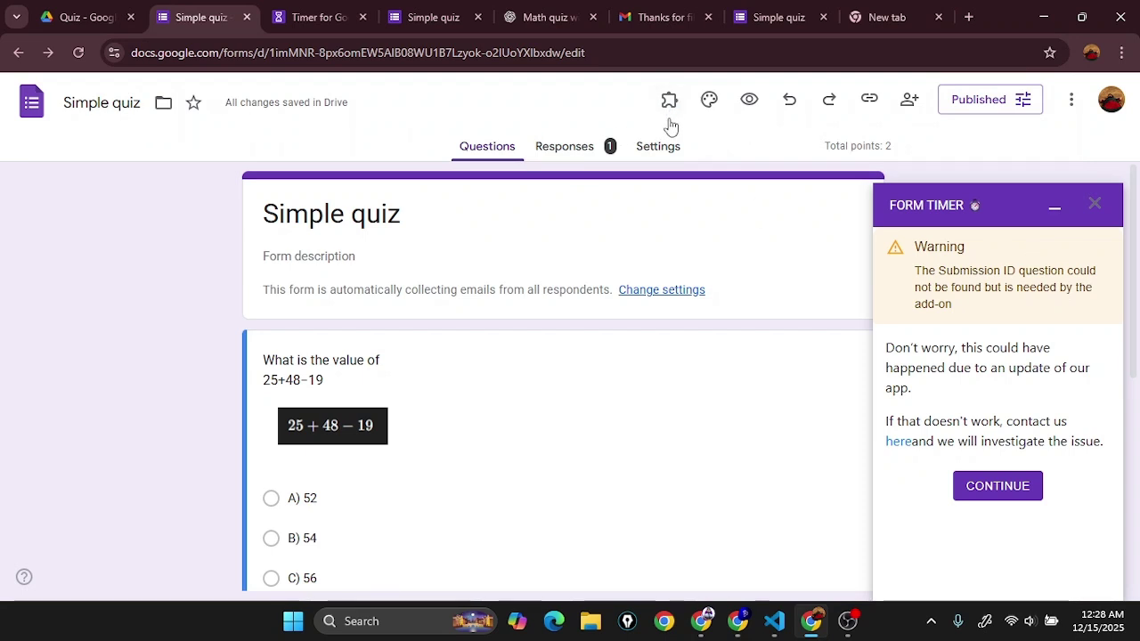
pyautogui.click(669, 102)
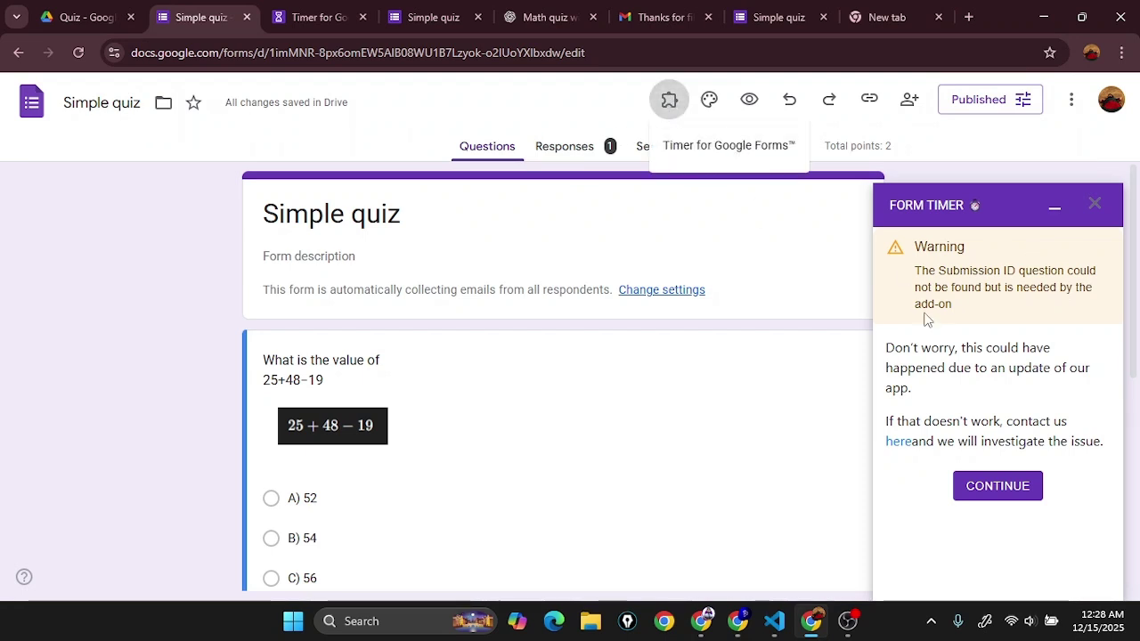